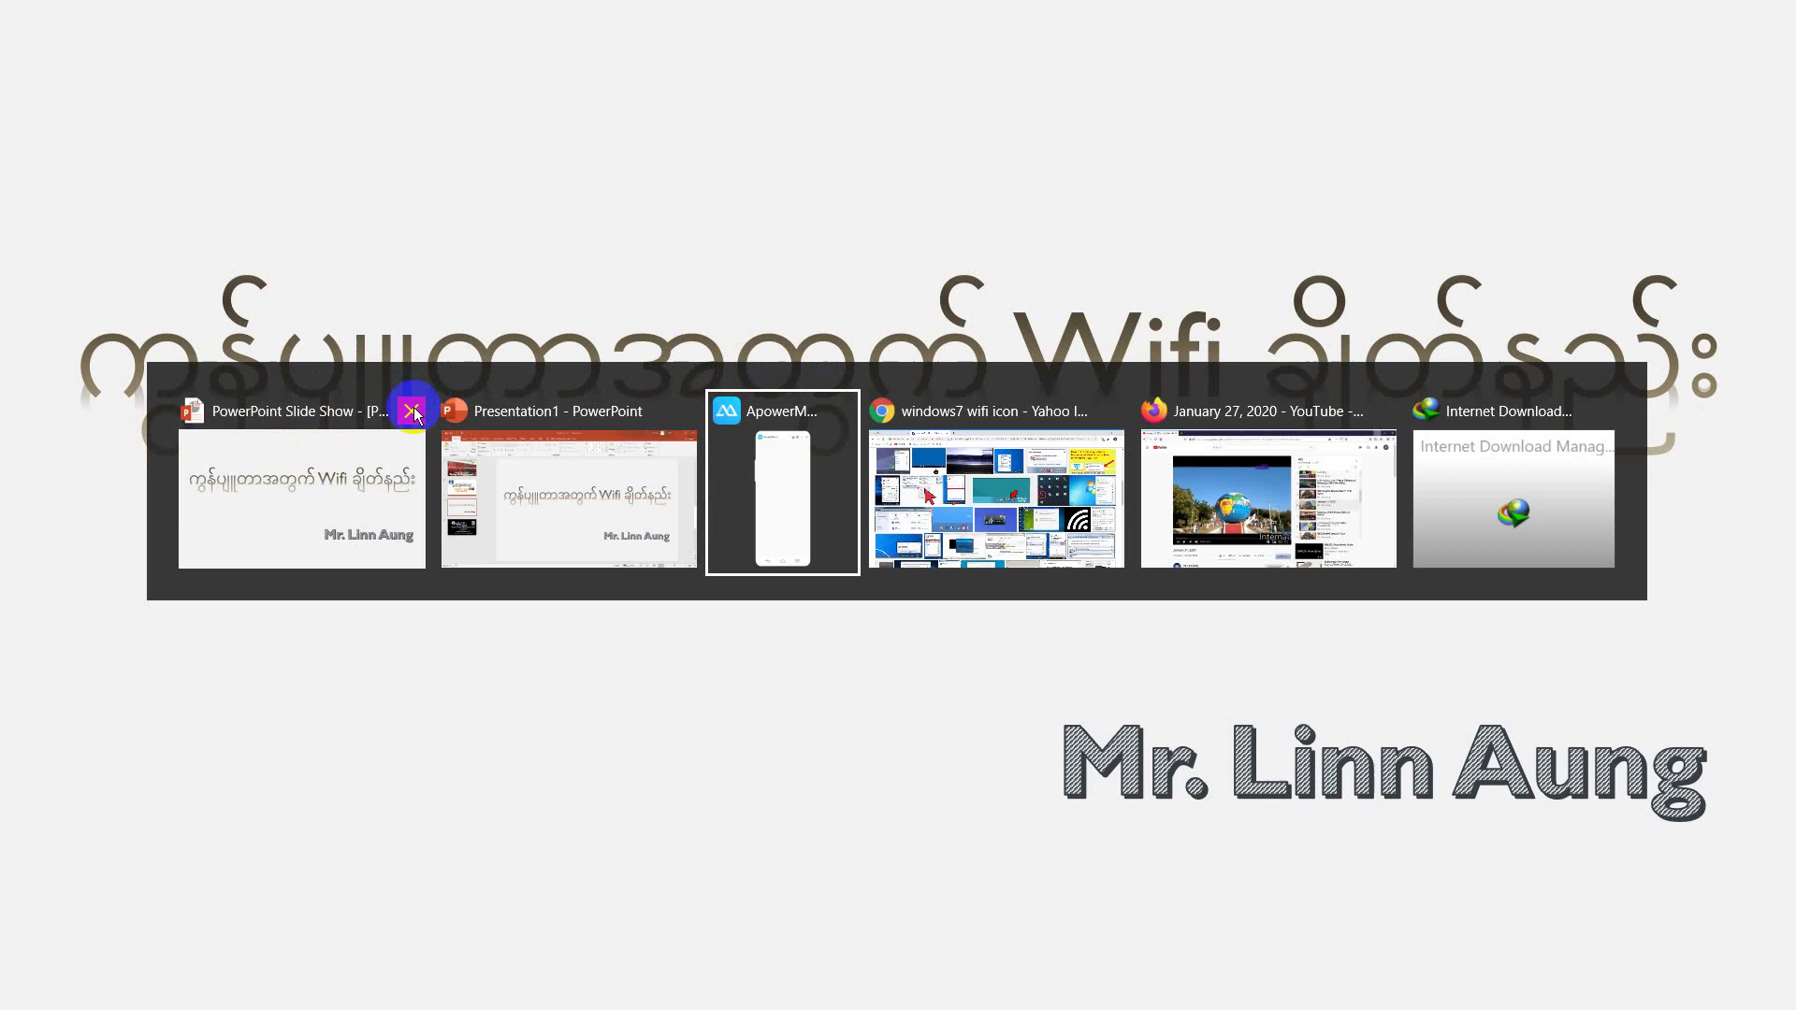
Step: Cycle through the open windows to bring the Yahoo image search results for the Windows 7 Wi-Fi icon forward
{"action": "key", "text": "Tab"}
{"action": "key", "text": "Tab"}
{"action": "key", "text": "alt+Tab"}
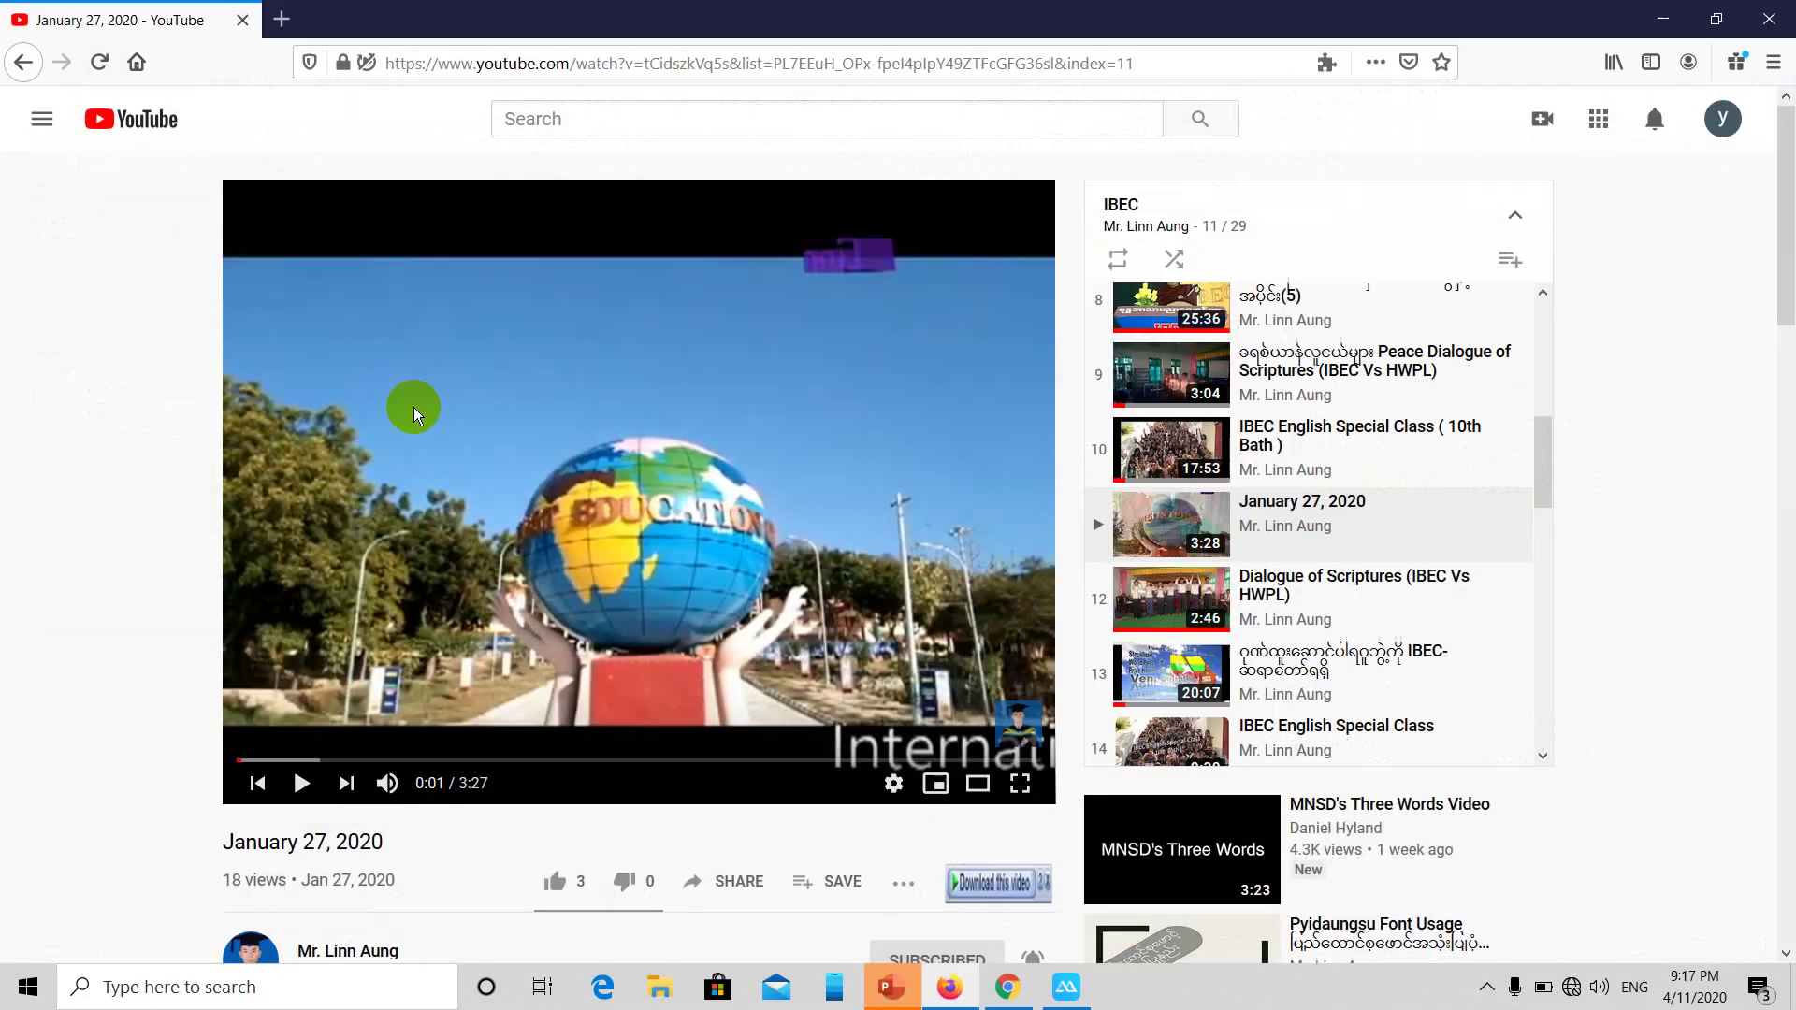
{"action": "key", "text": "alt+Tab"}
{"action": "key", "text": "Tab"}
{"action": "key", "text": "Tab"}
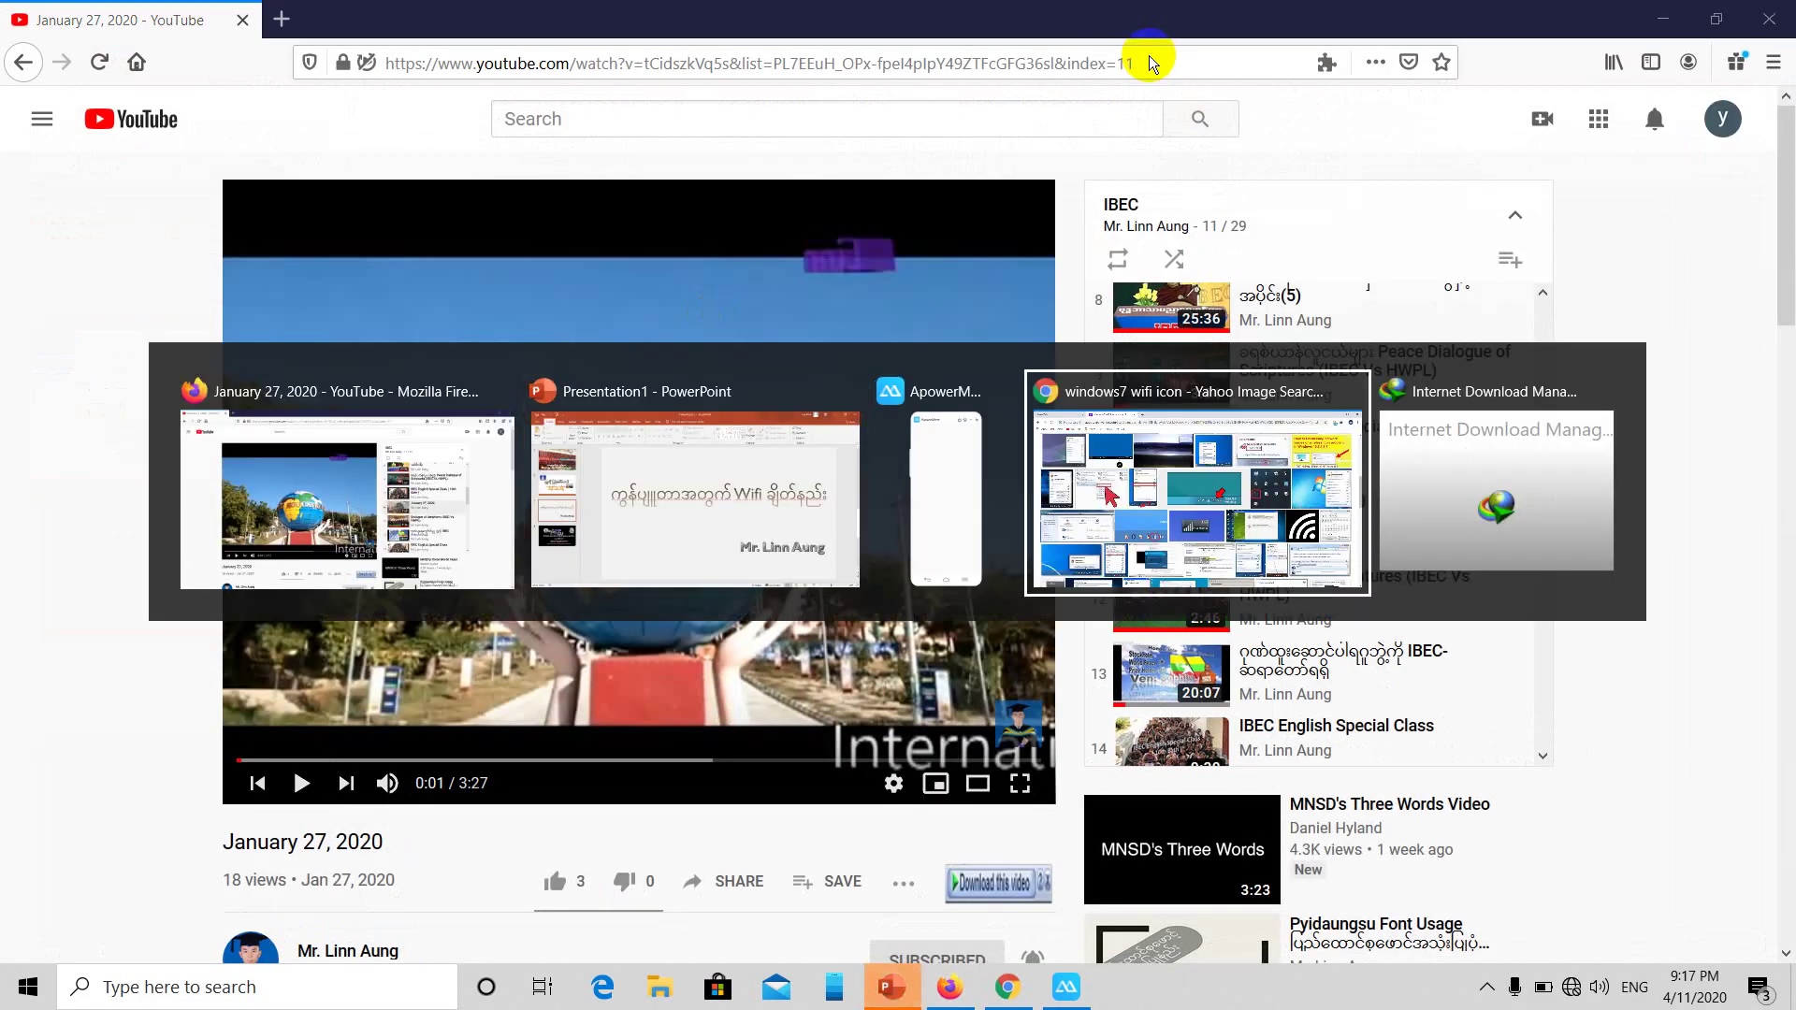
{"action": "key", "text": "alt"}
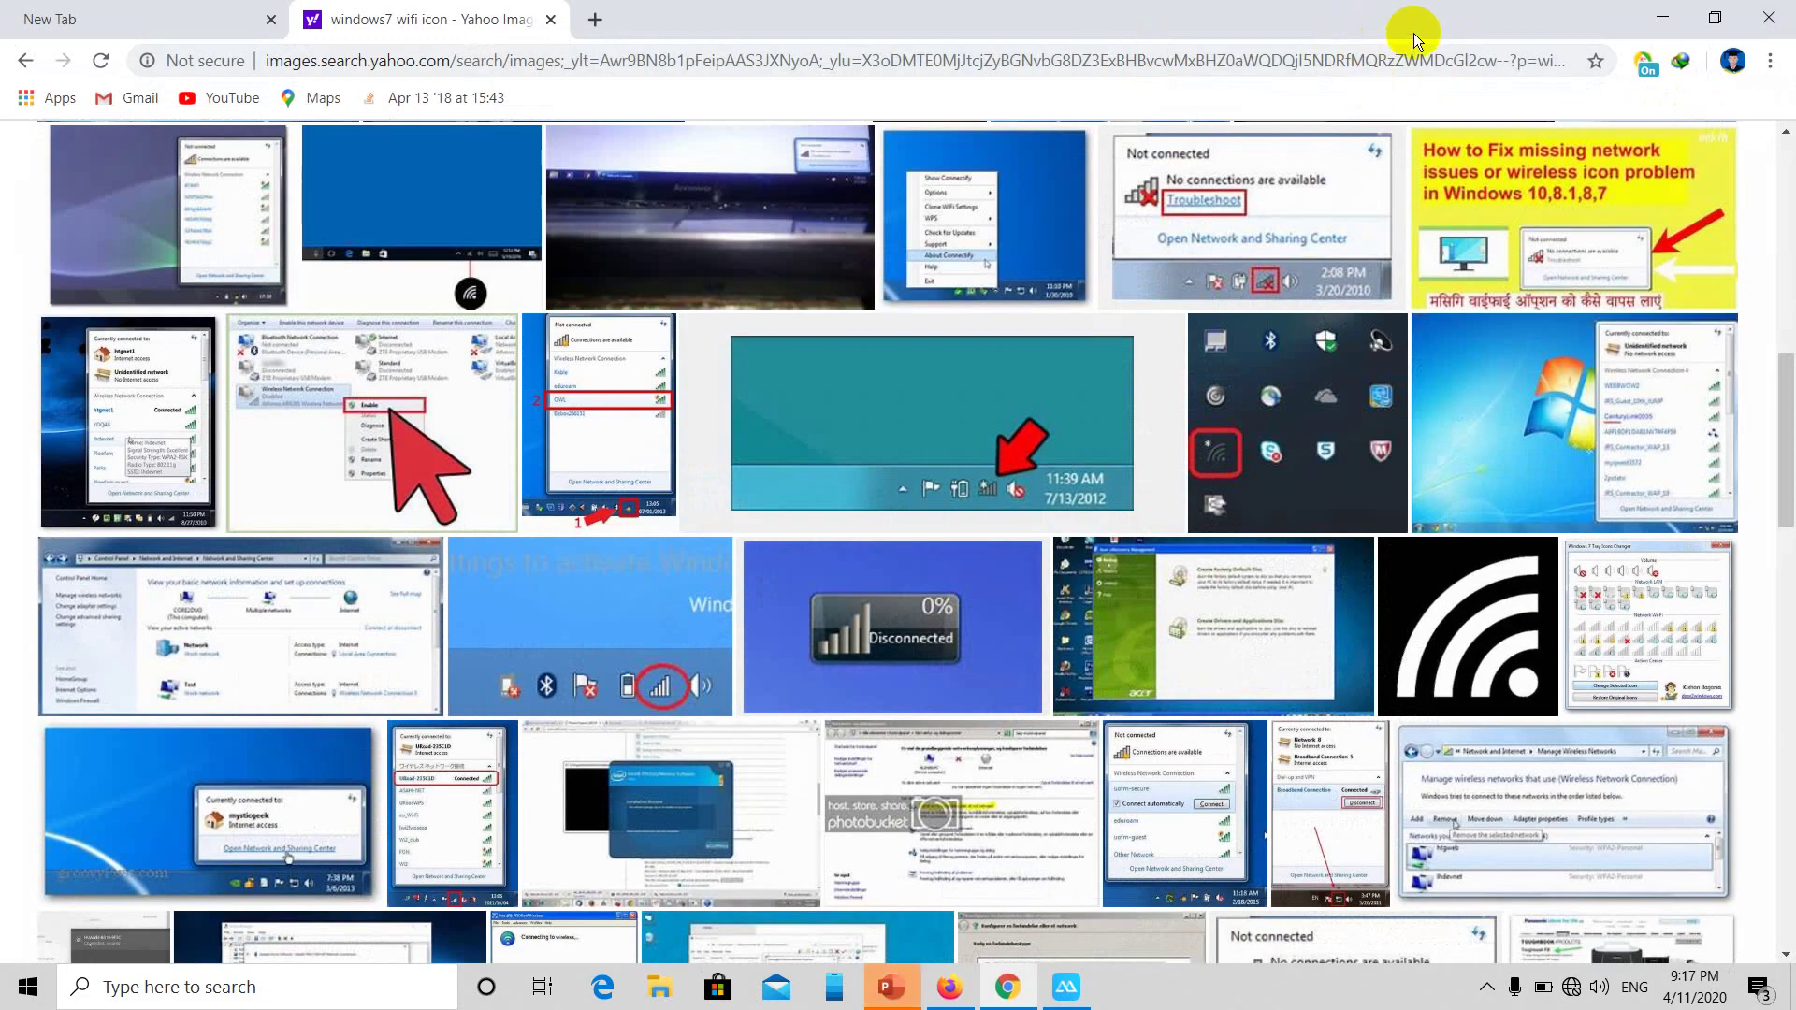
{"action": "scroll", "coordinate": [561, 249], "scroll_direction": "up", "scroll_amount": 3}
{"action": "scroll", "coordinate": [561, 249], "scroll_direction": "up", "scroll_amount": 2}
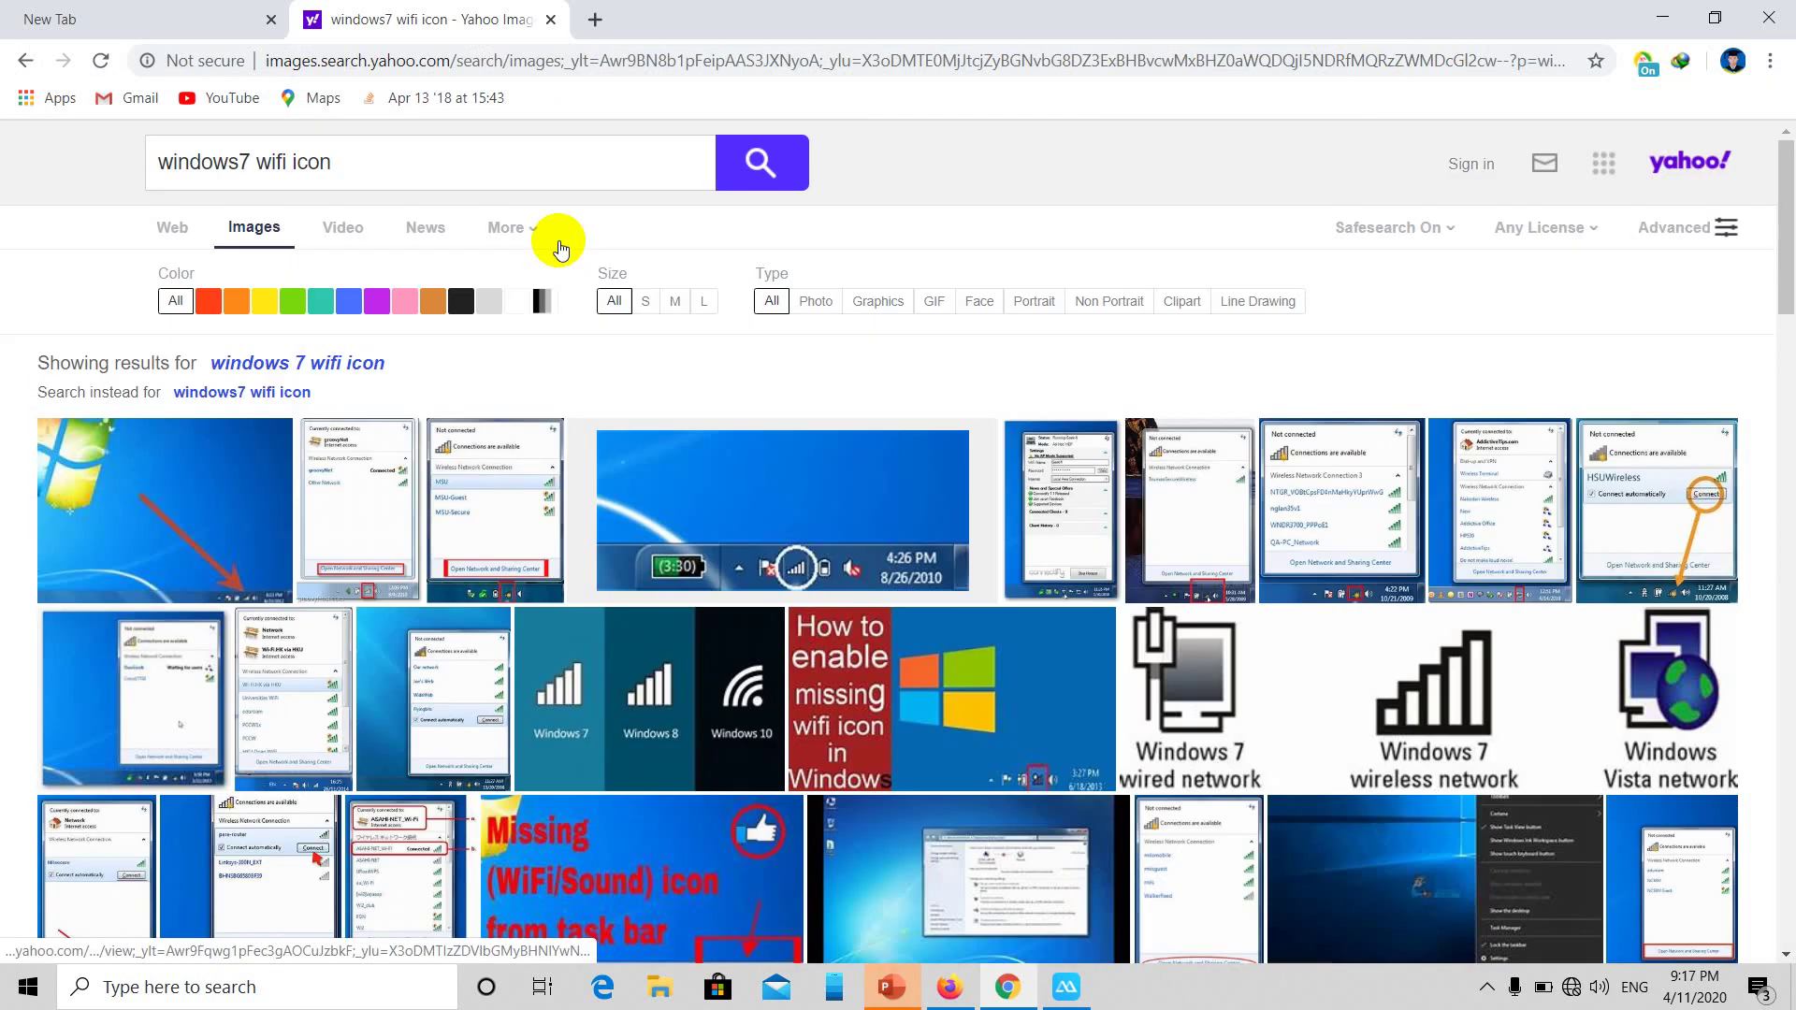
{"action": "scroll", "coordinate": [561, 249], "scroll_direction": "down", "scroll_amount": 5}
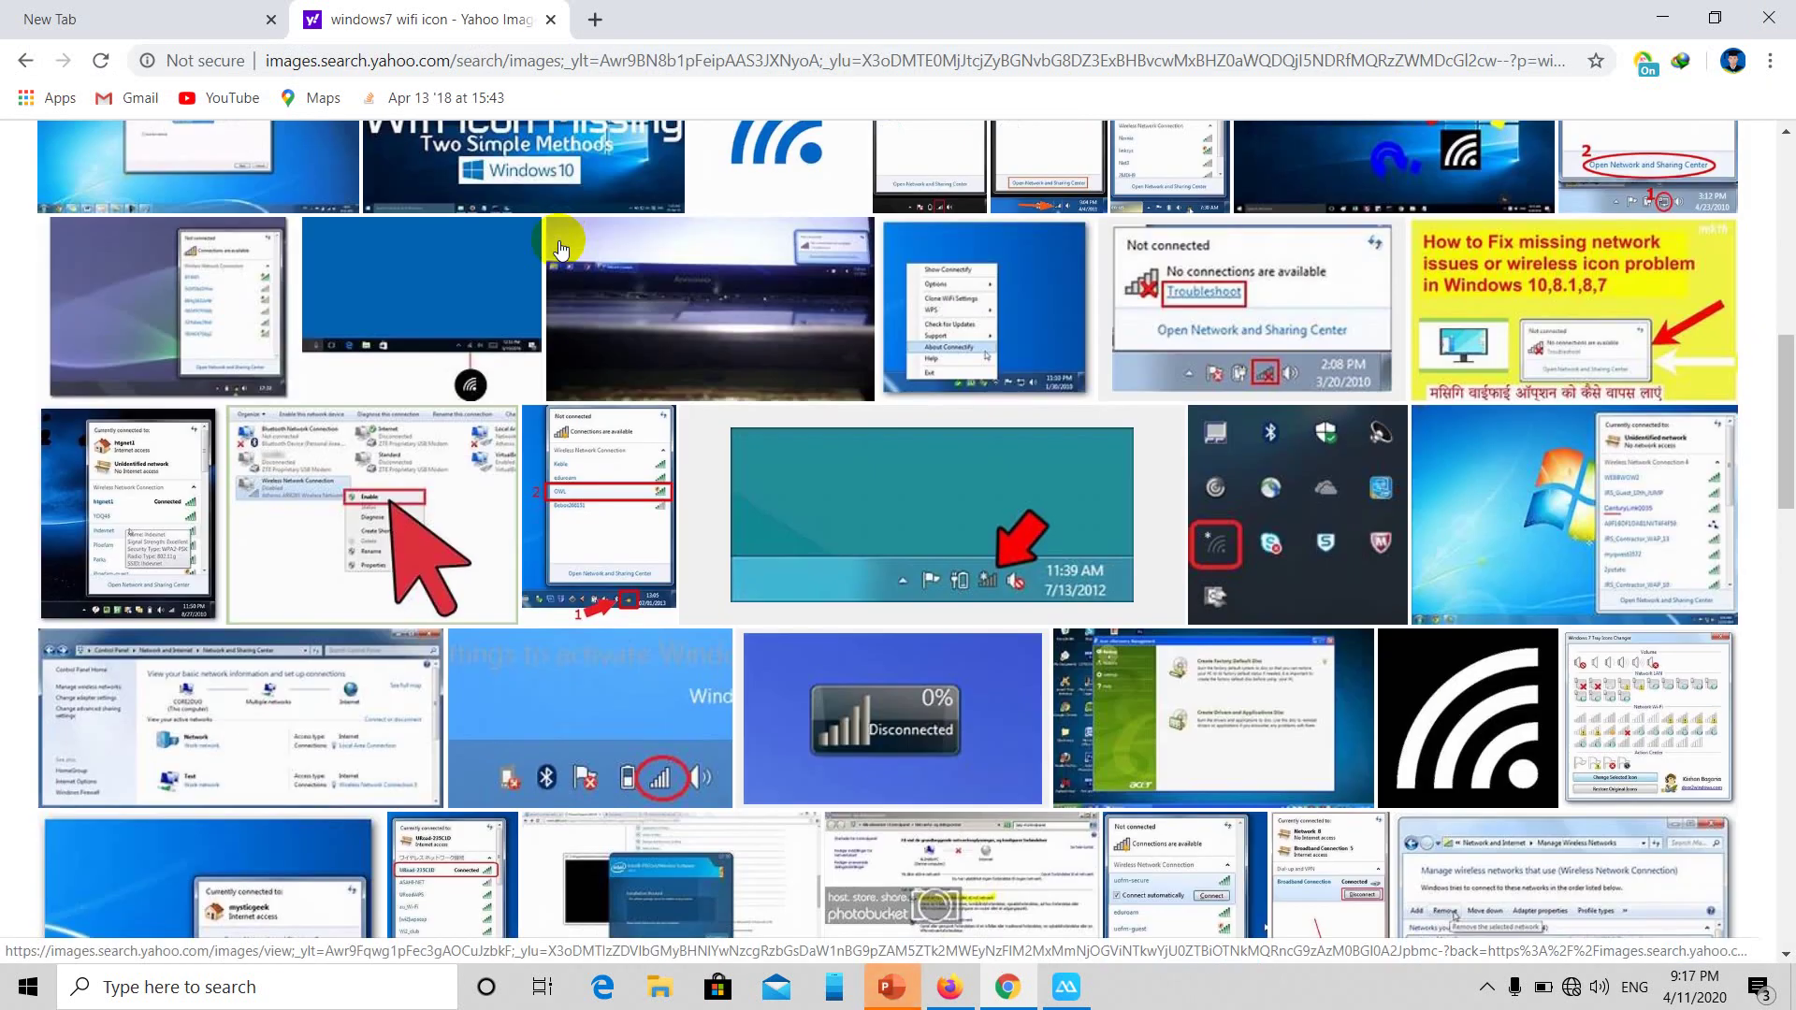
{"action": "scroll", "coordinate": [563, 249], "scroll_direction": "up", "scroll_amount": 3}
{"action": "scroll", "coordinate": [561, 249], "scroll_direction": "up", "scroll_amount": 5}
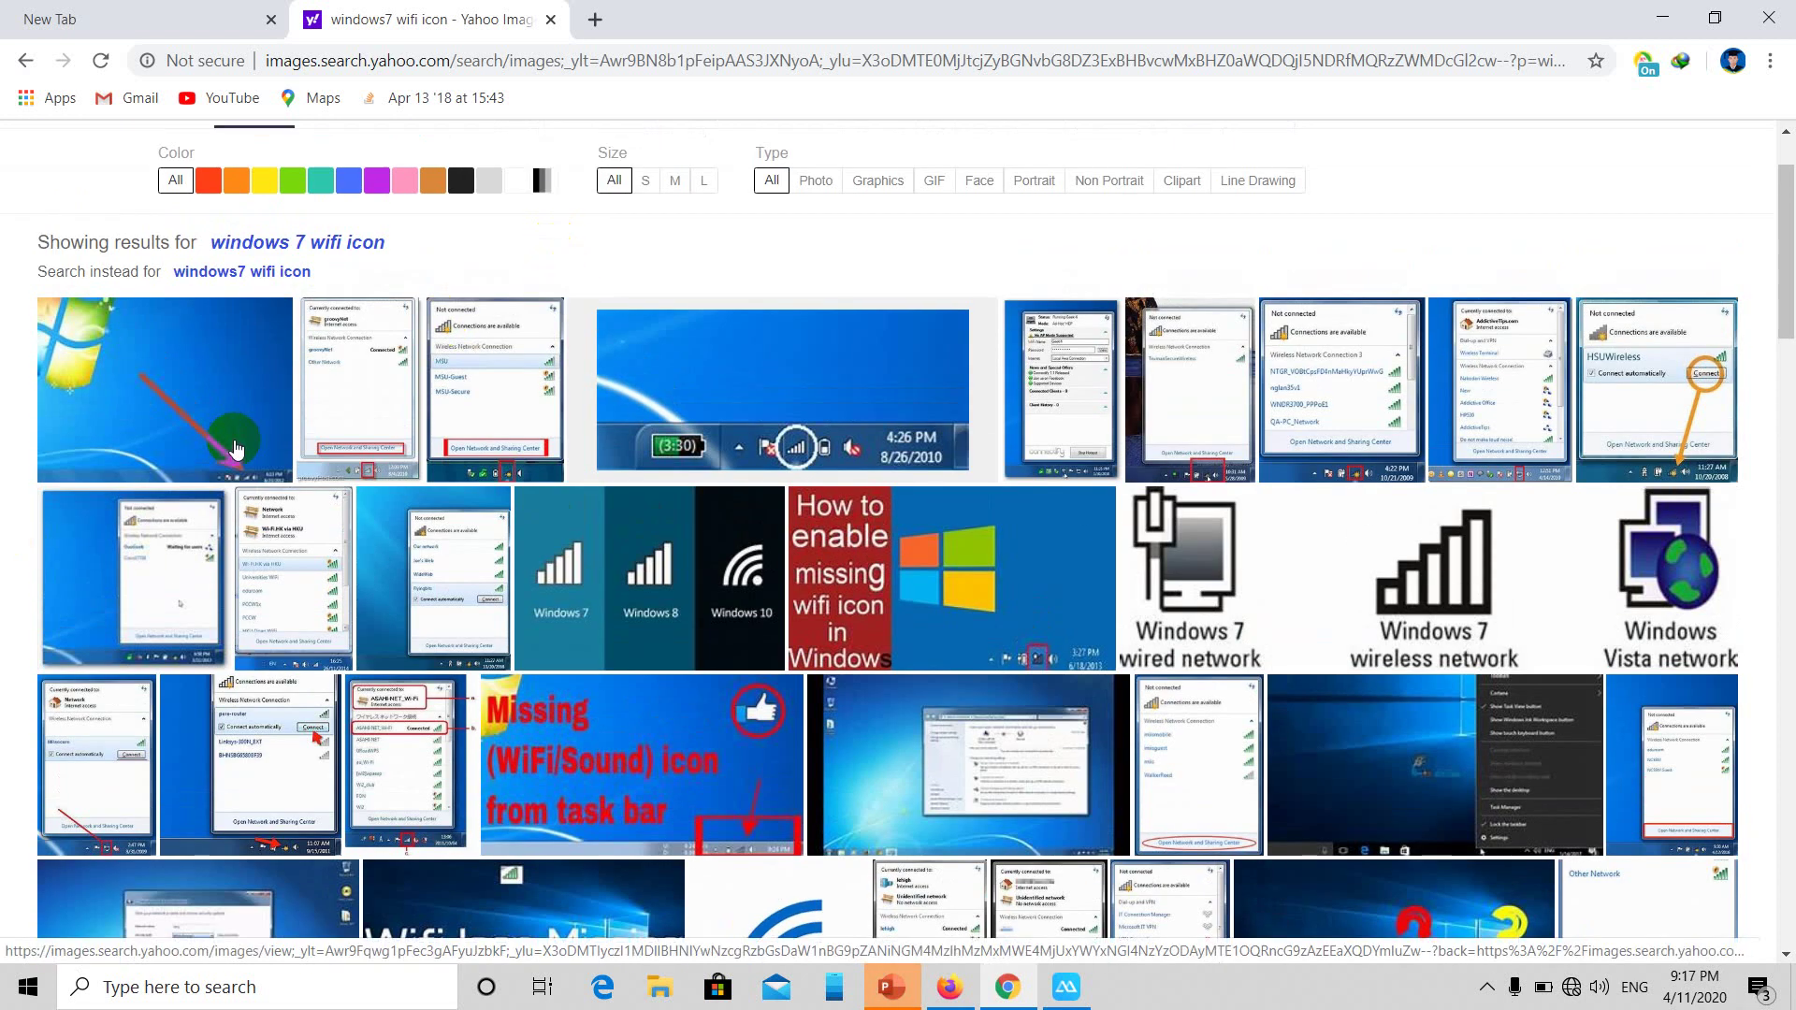
{"action": "scroll", "coordinate": [236, 448], "scroll_direction": "down", "scroll_amount": 3}
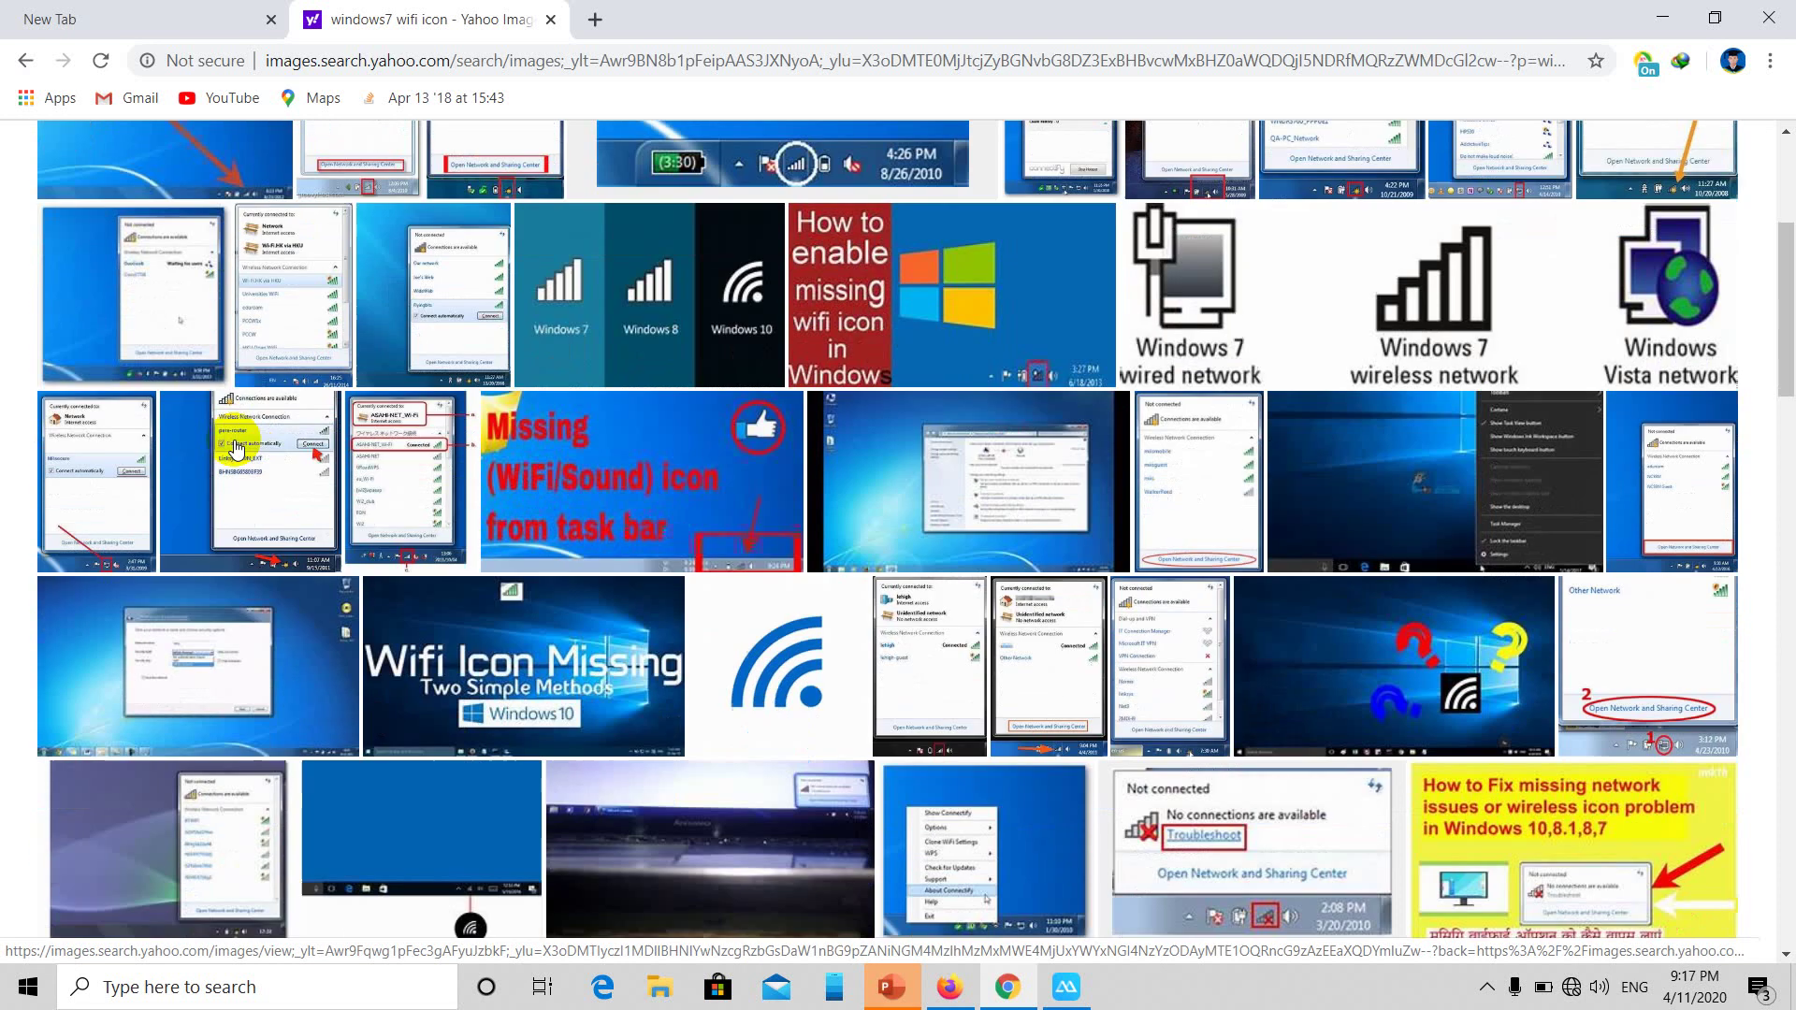
{"action": "scroll", "coordinate": [421, 491], "scroll_direction": "up", "scroll_amount": 5}
{"action": "scroll", "coordinate": [628, 547], "scroll_direction": "down", "scroll_amount": 4}
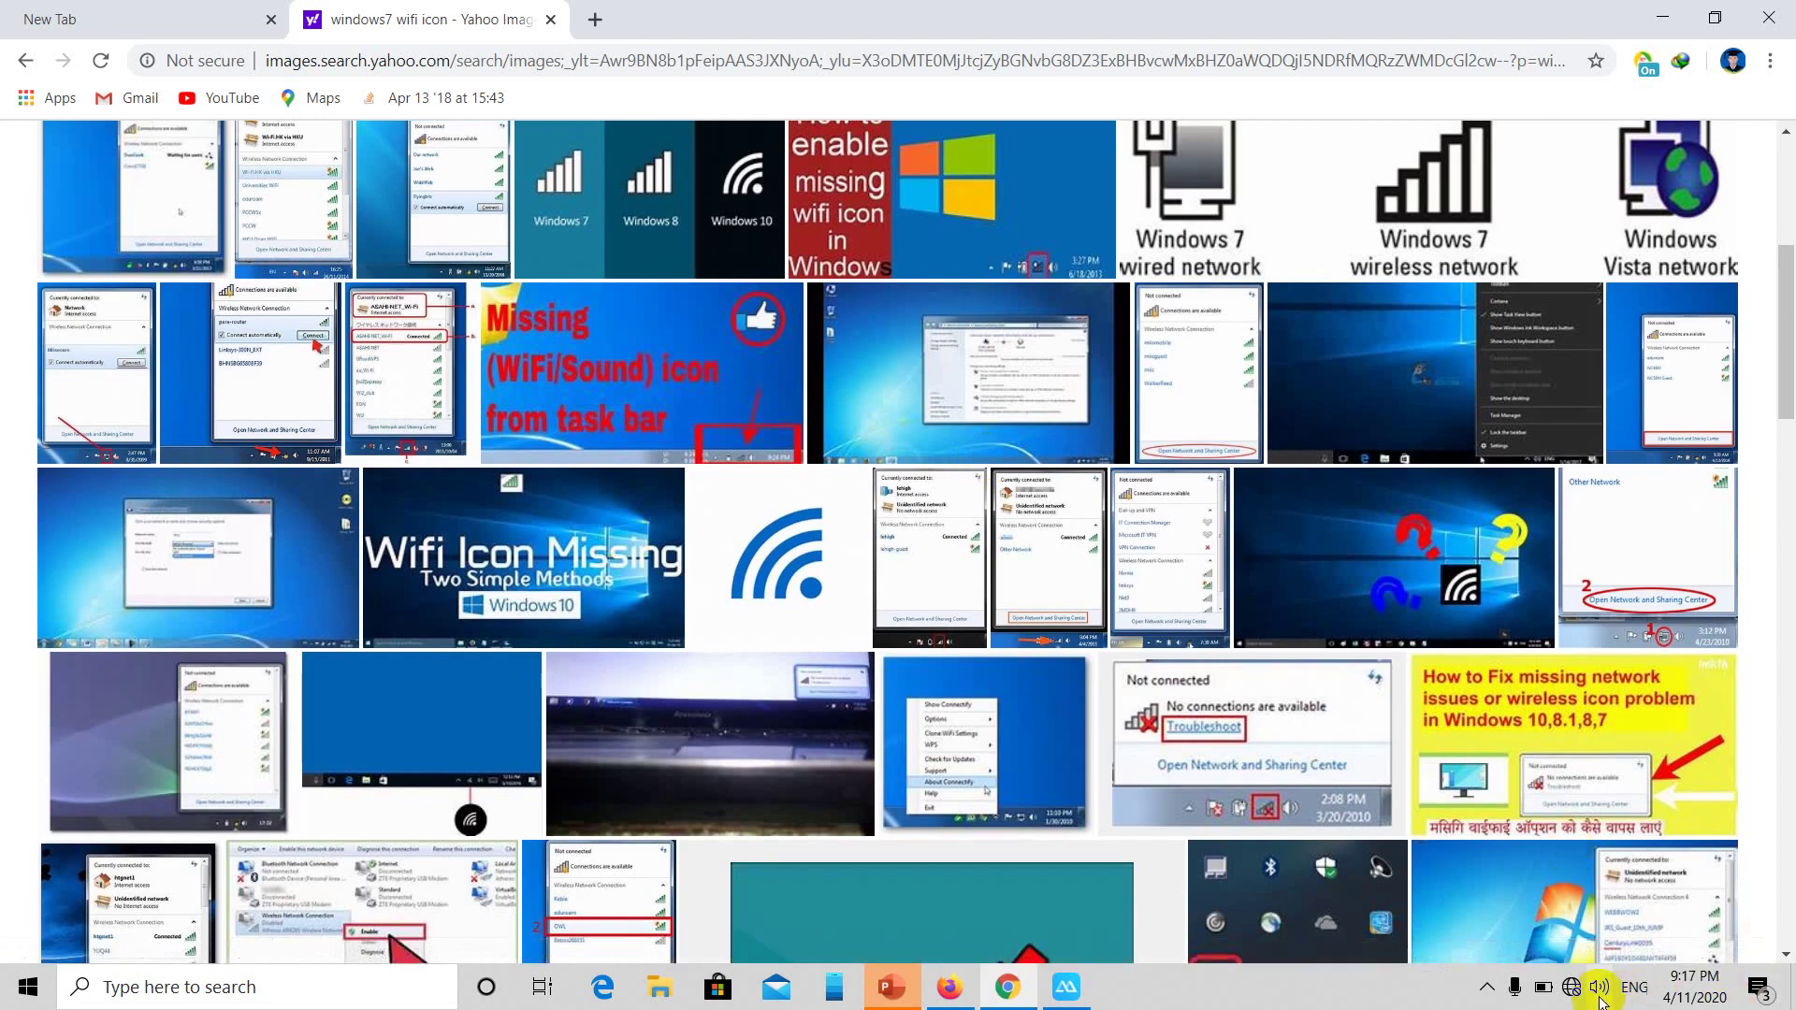
Step: Show the laptop's Wi-Fi network list from the taskbar twice to compare it with the icon results
{"action": "left_click", "coordinate": [1569, 988]}
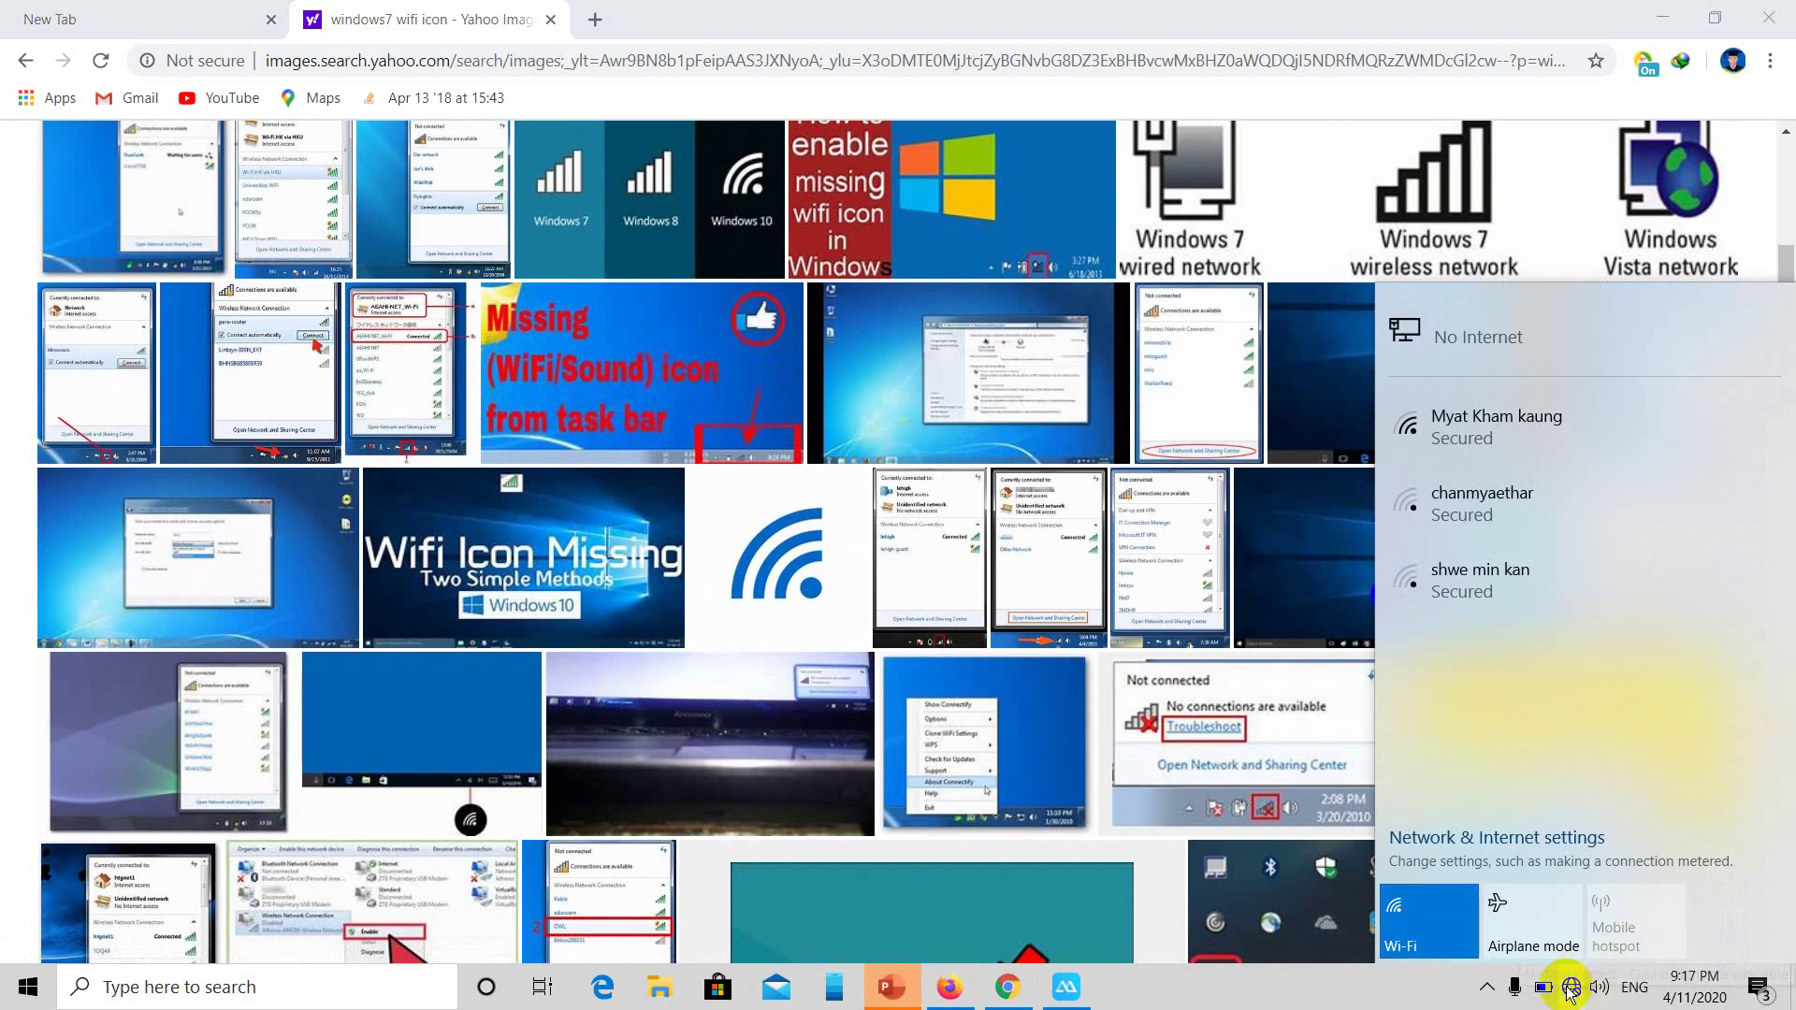
{"action": "left_click", "coordinate": [1569, 988]}
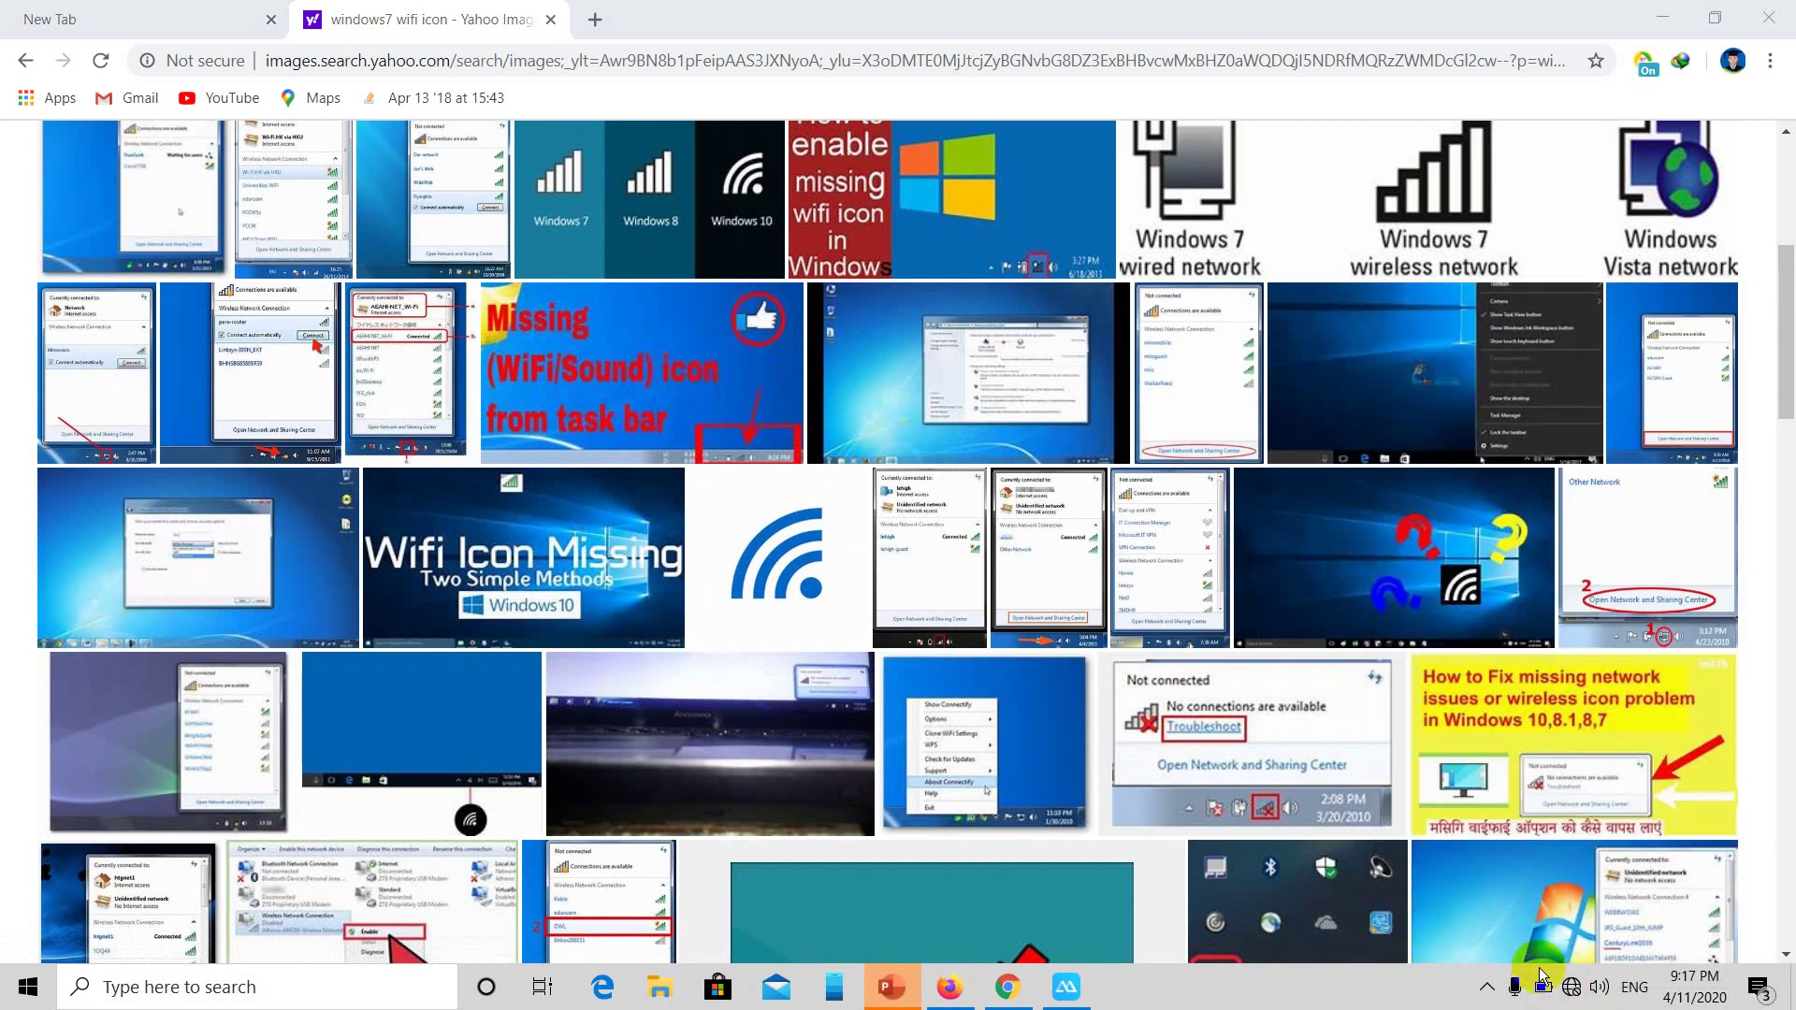
{"action": "left_click", "coordinate": [1570, 988]}
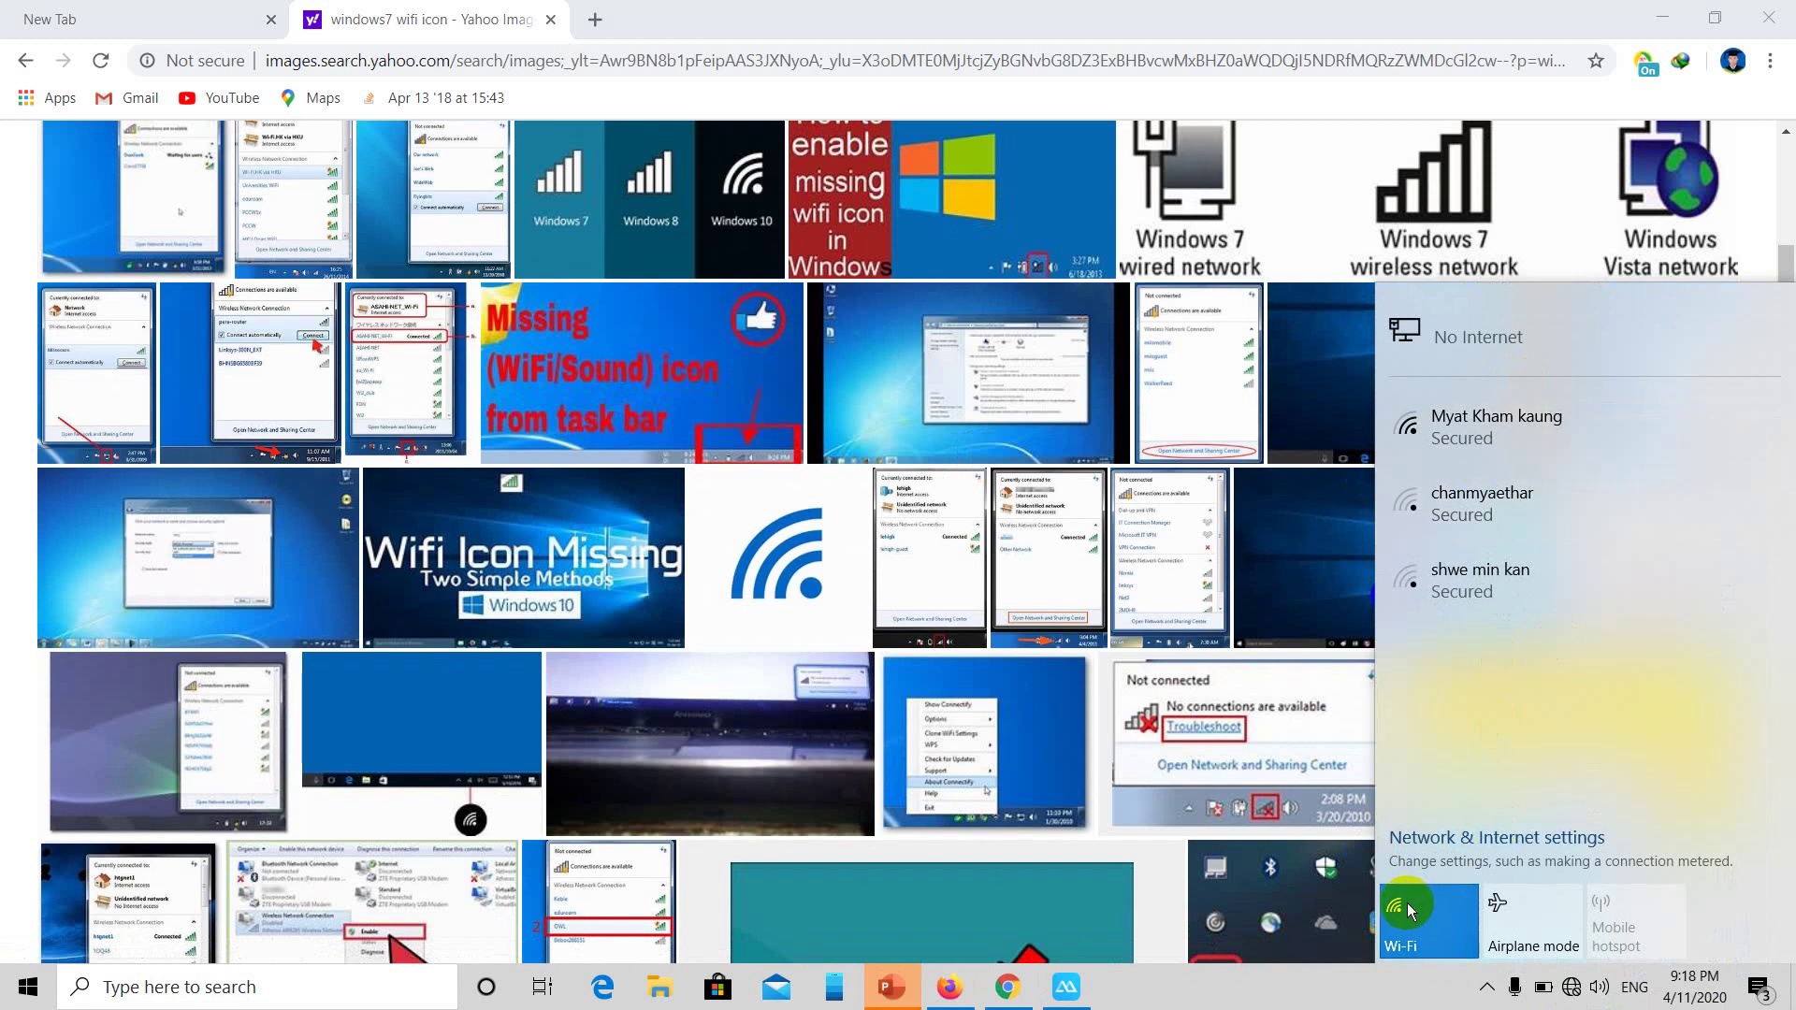
{"action": "left_click", "coordinate": [1329, 992]}
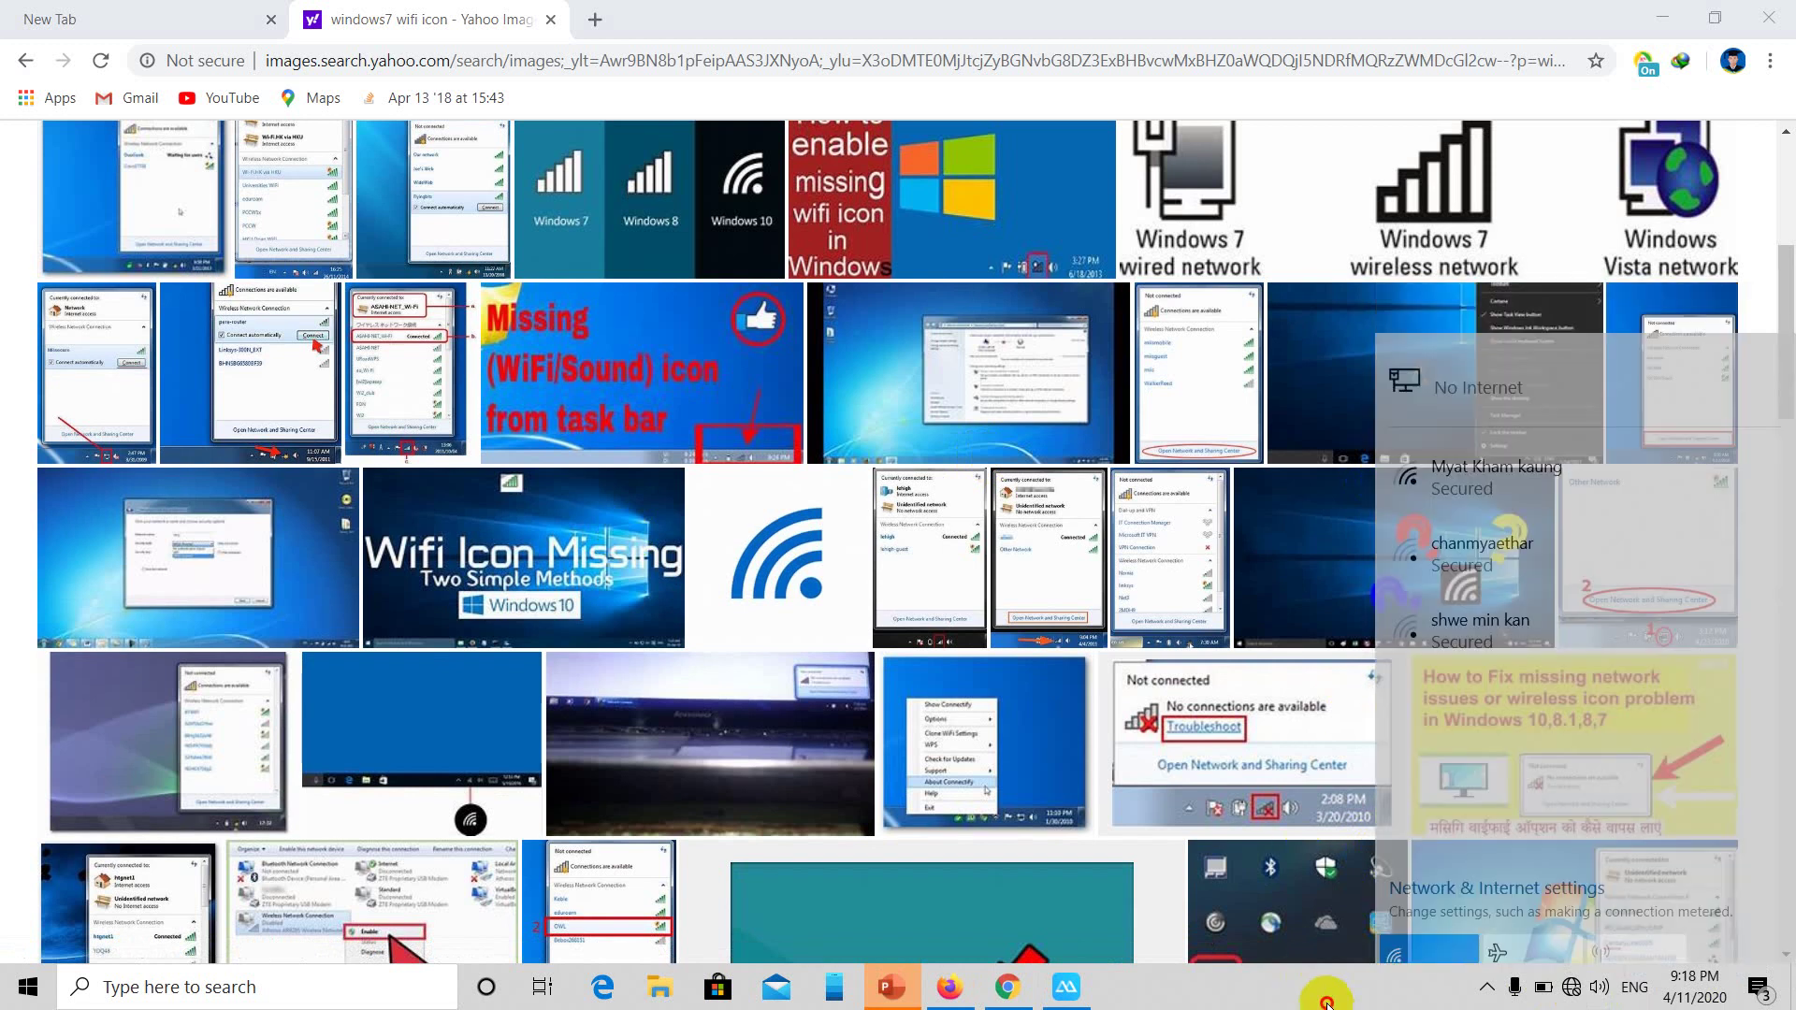
{"action": "scroll", "coordinate": [1024, 781], "scroll_direction": "up", "scroll_amount": 1}
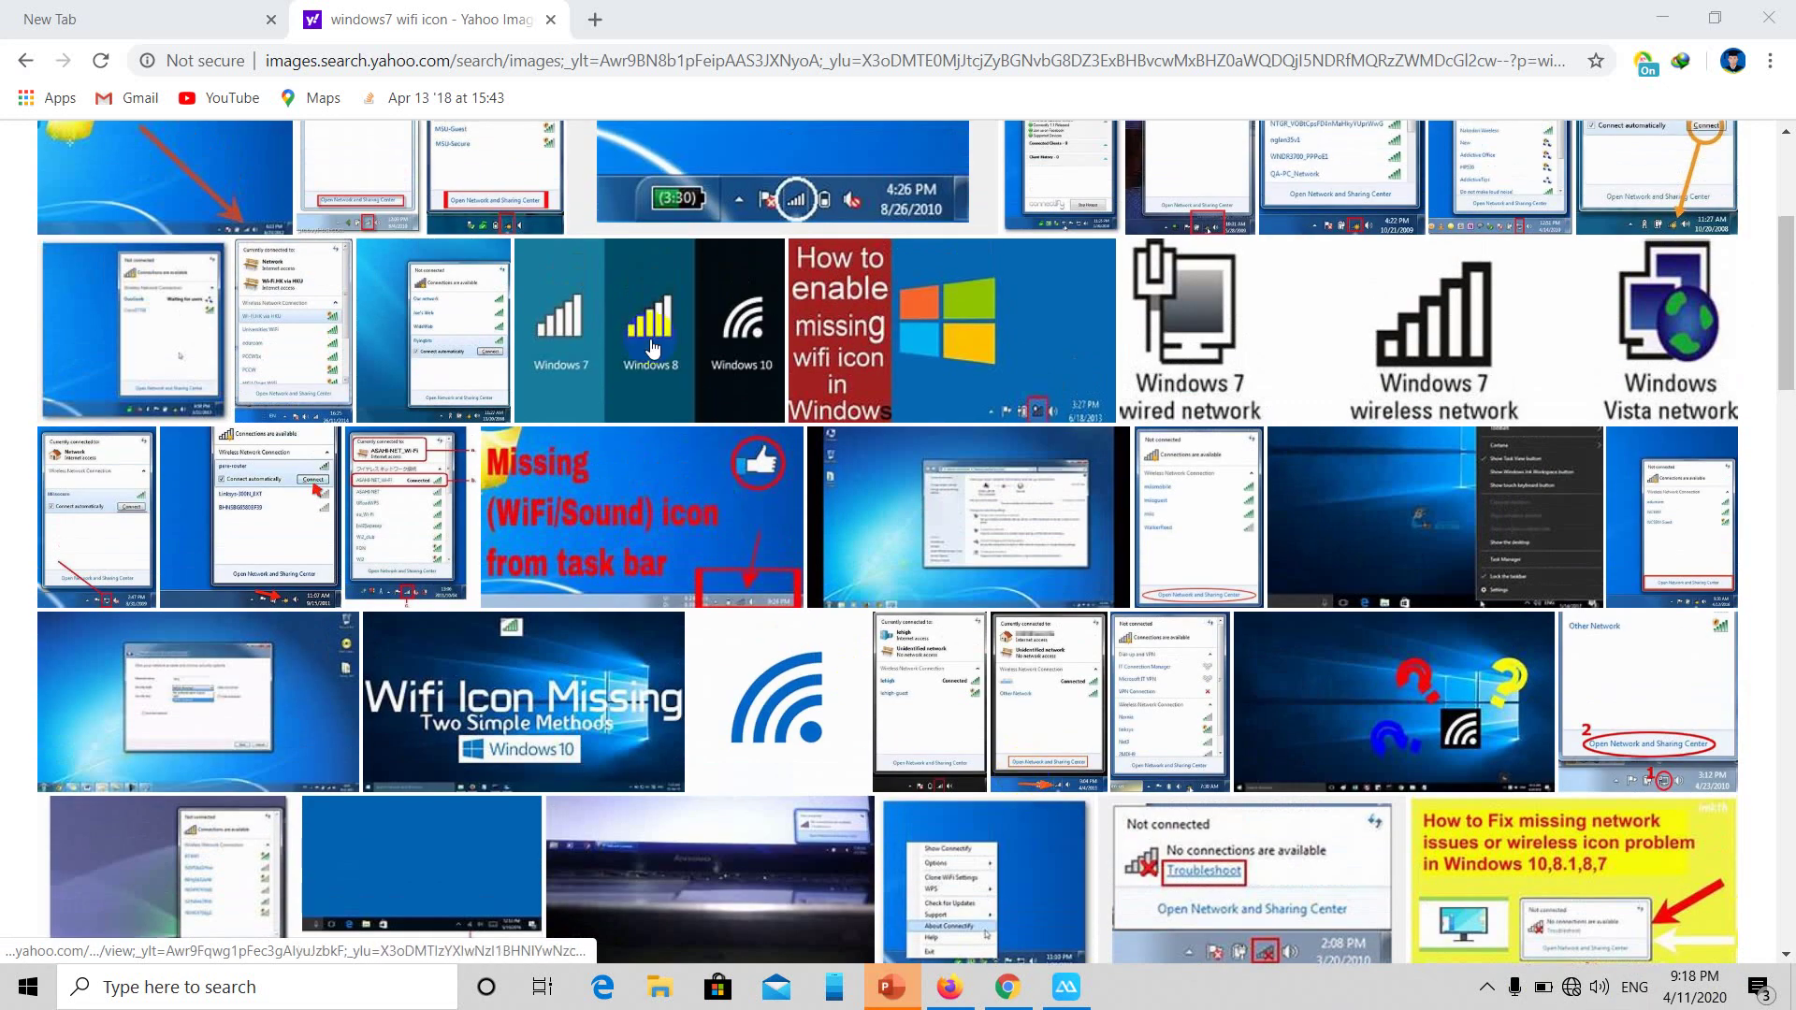
{"action": "left_click", "coordinate": [650, 338]}
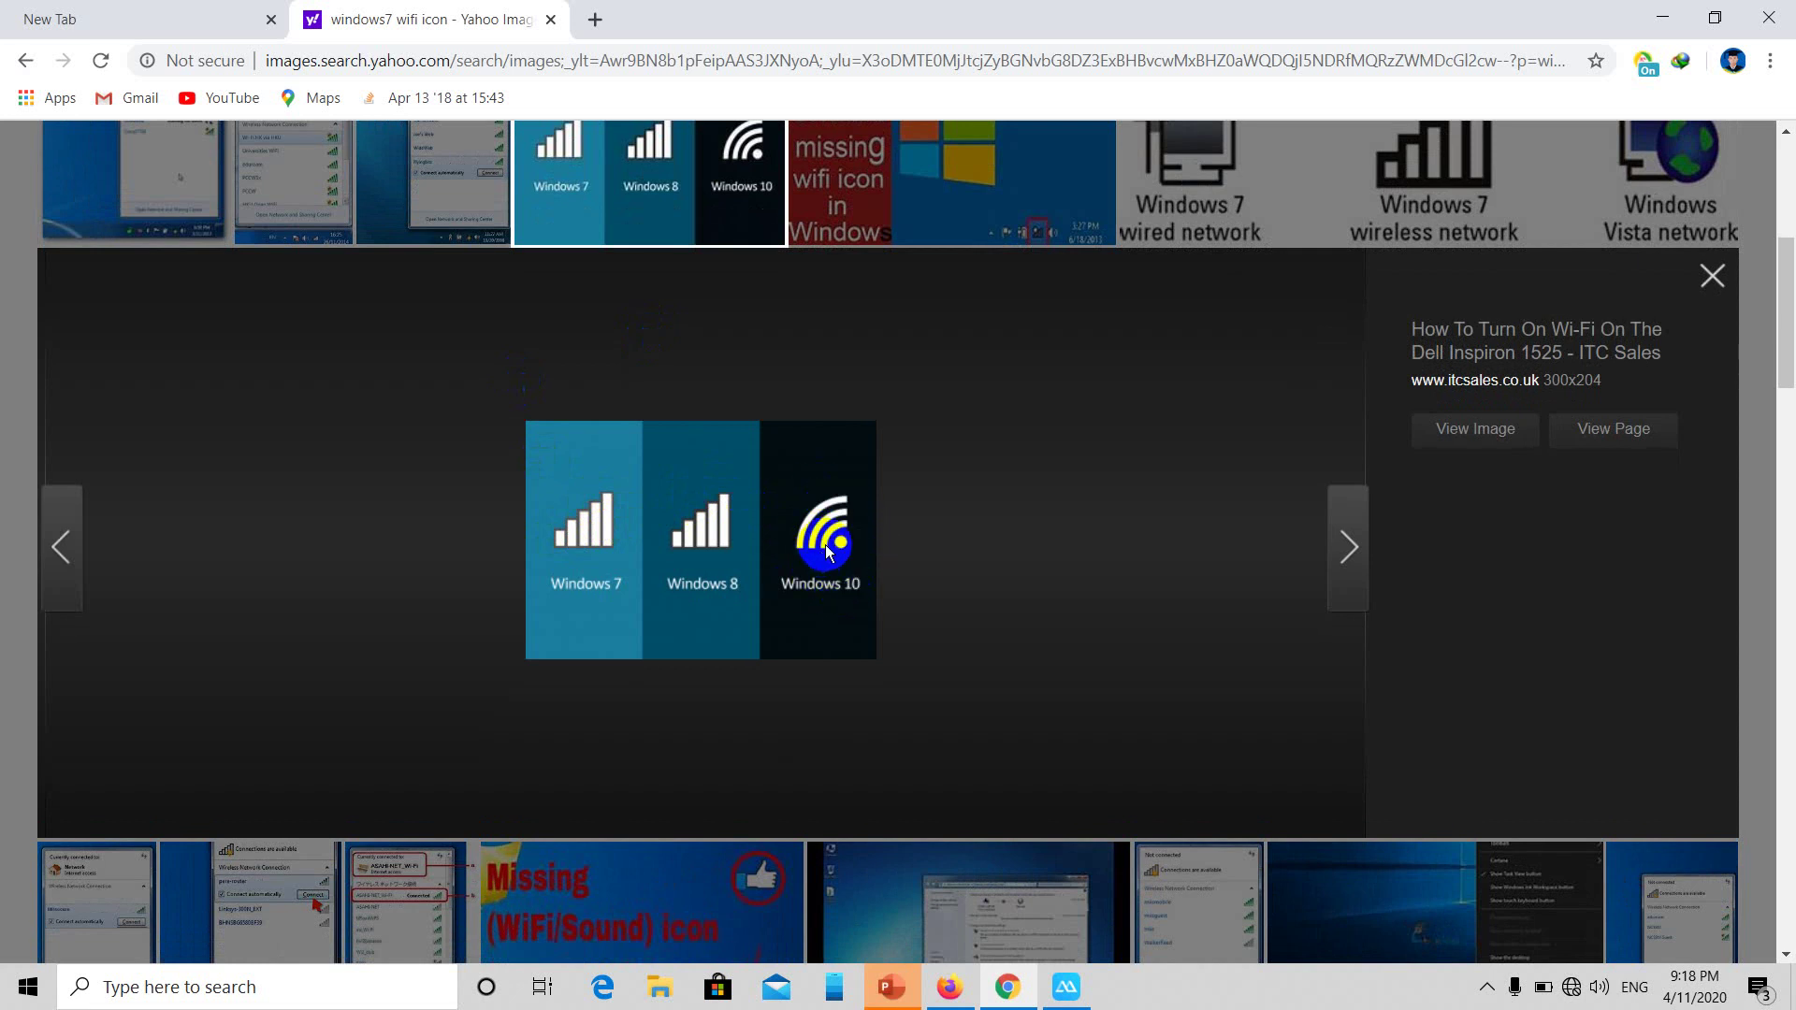
{"action": "scroll", "coordinate": [825, 545], "scroll_direction": "up", "scroll_amount": 4}
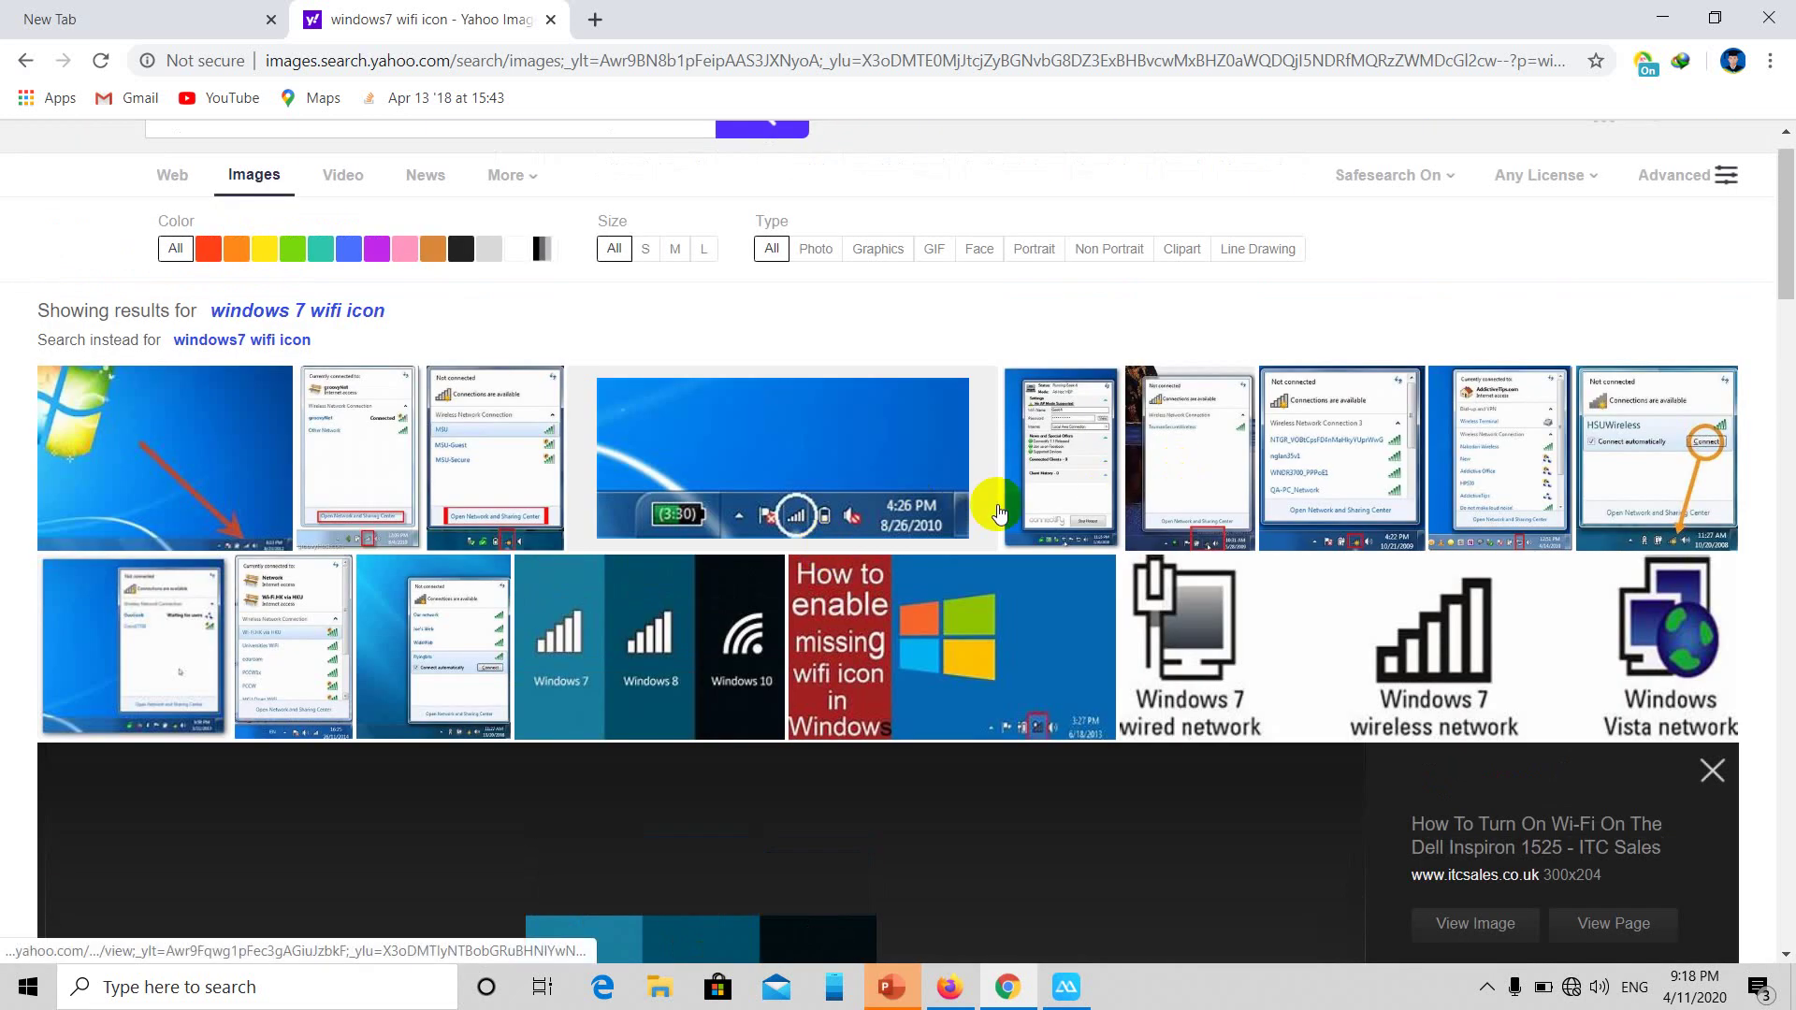
{"action": "left_click", "coordinate": [1316, 472]}
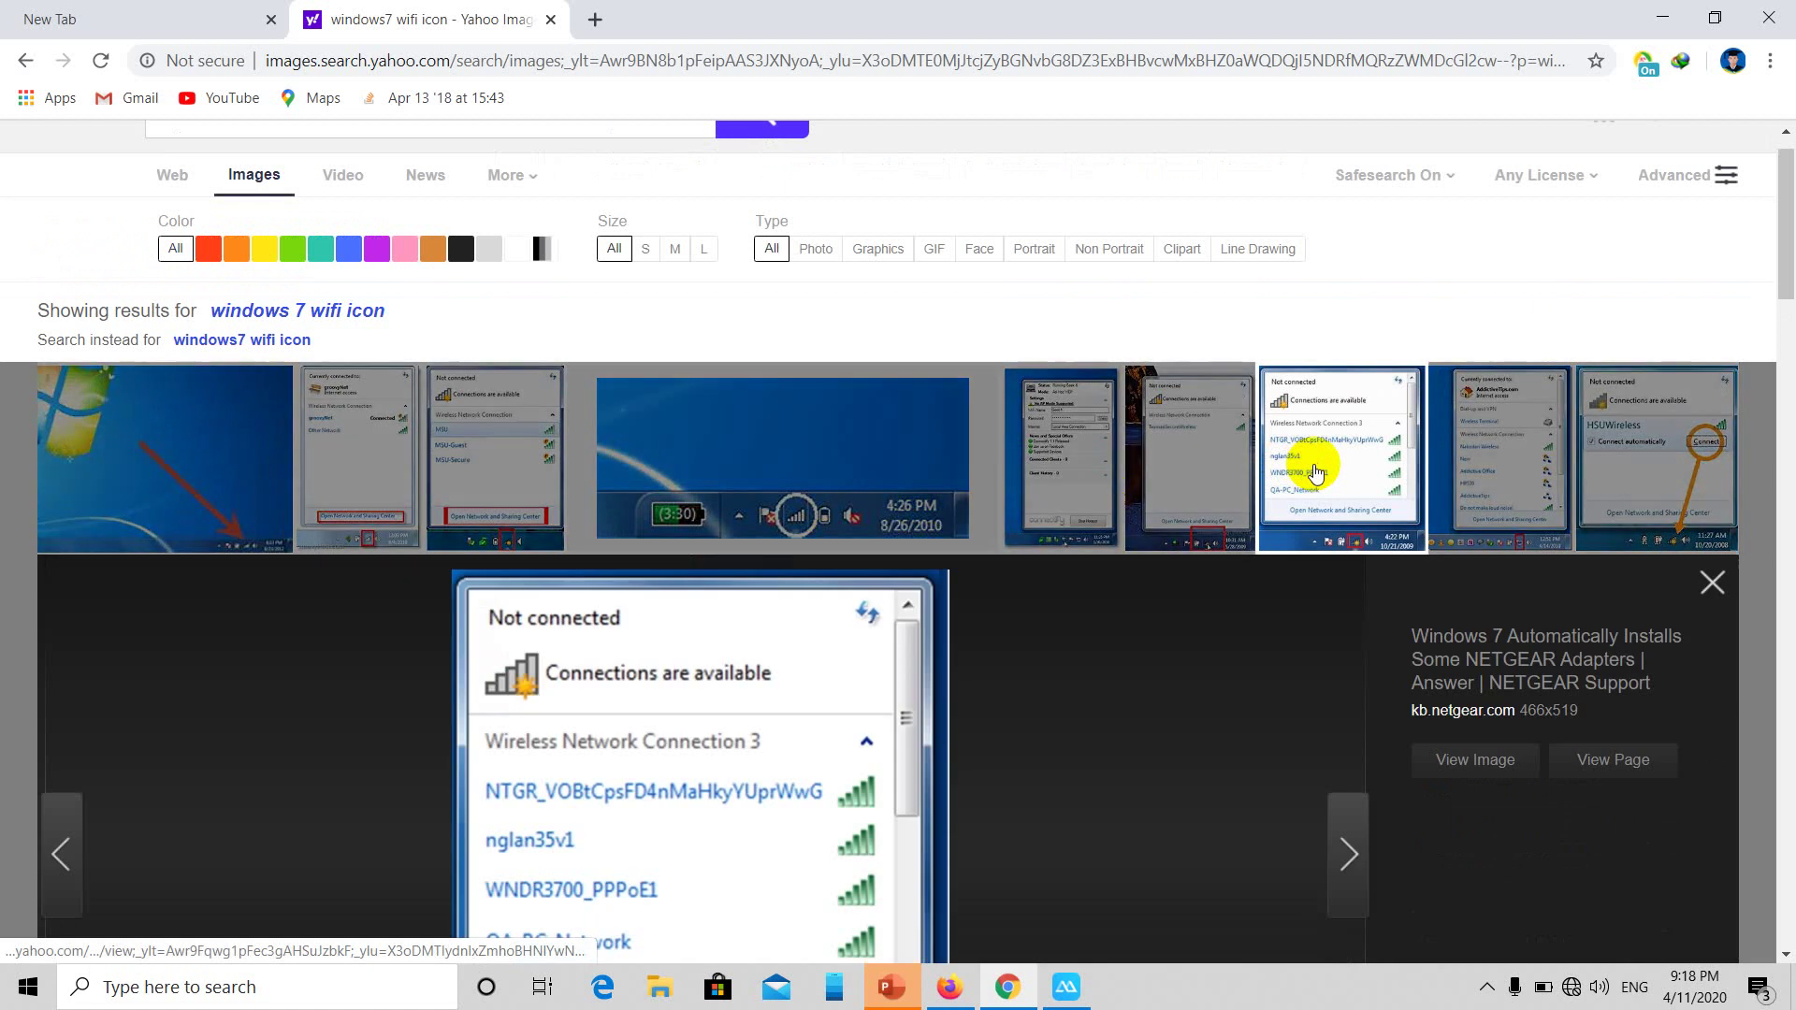
{"action": "scroll", "coordinate": [688, 589], "scroll_direction": "down", "scroll_amount": 3}
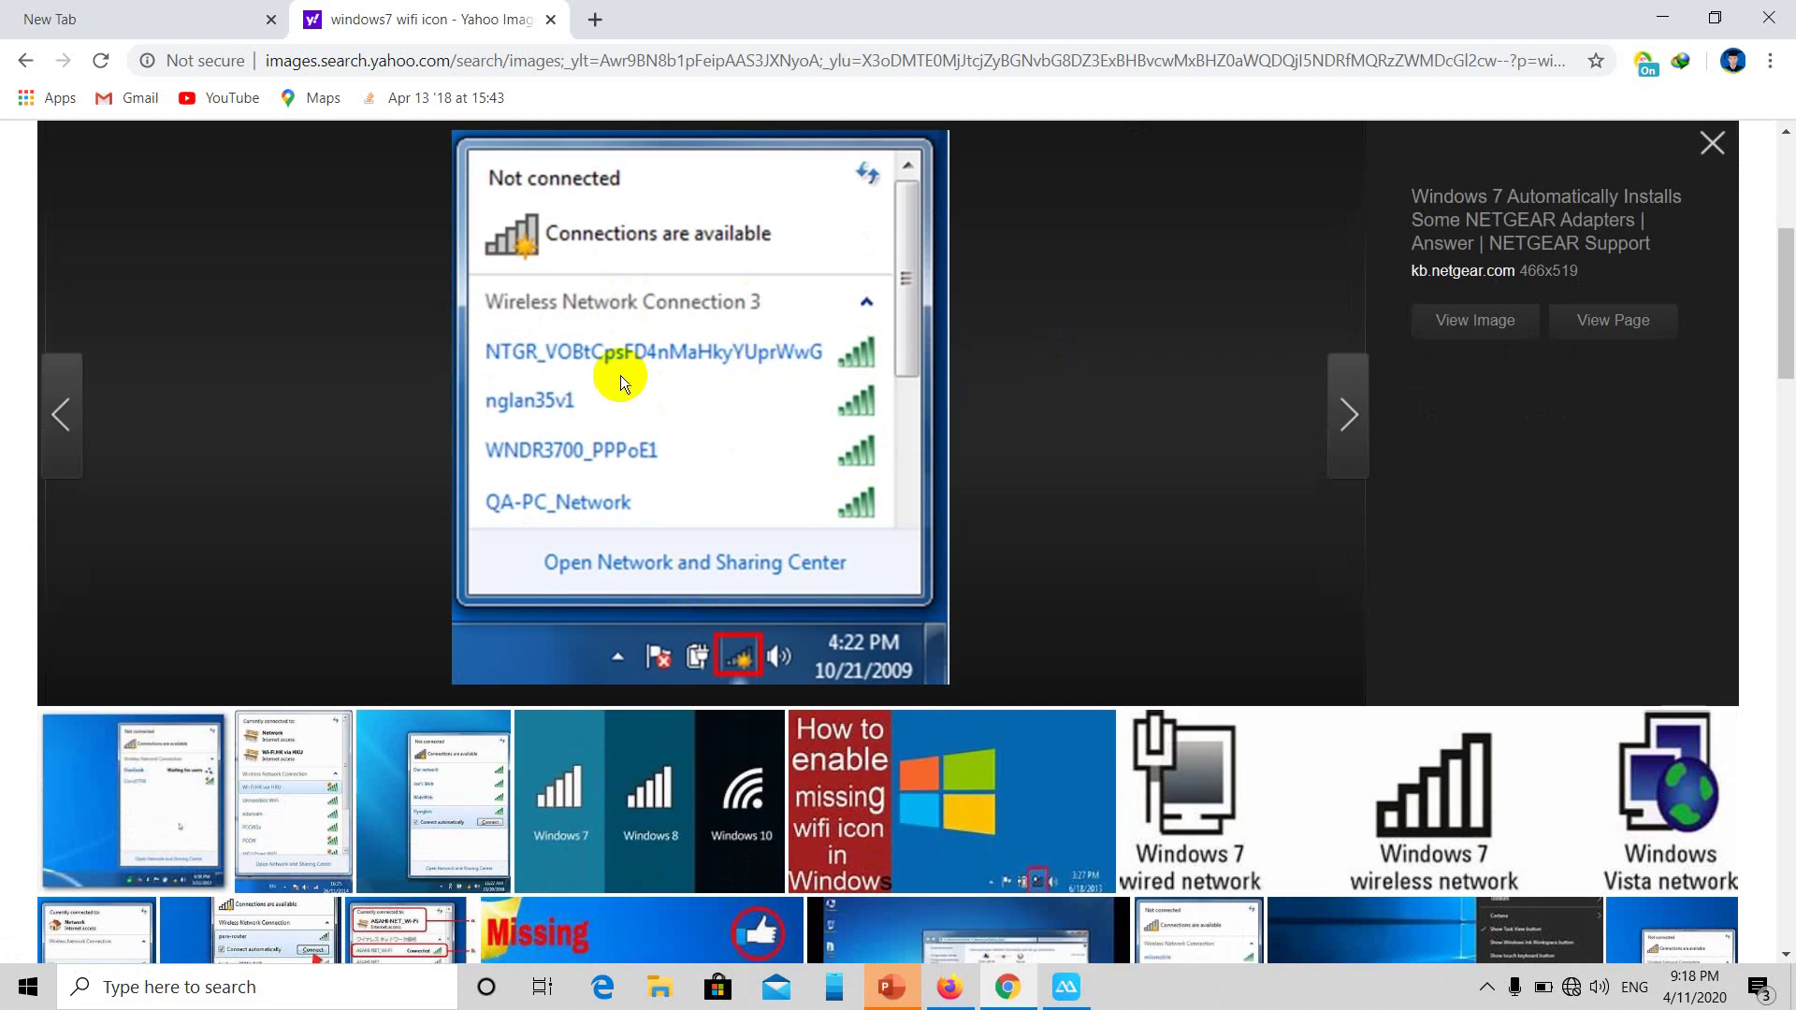
{"action": "scroll", "coordinate": [1015, 377], "scroll_direction": "up", "scroll_amount": 4}
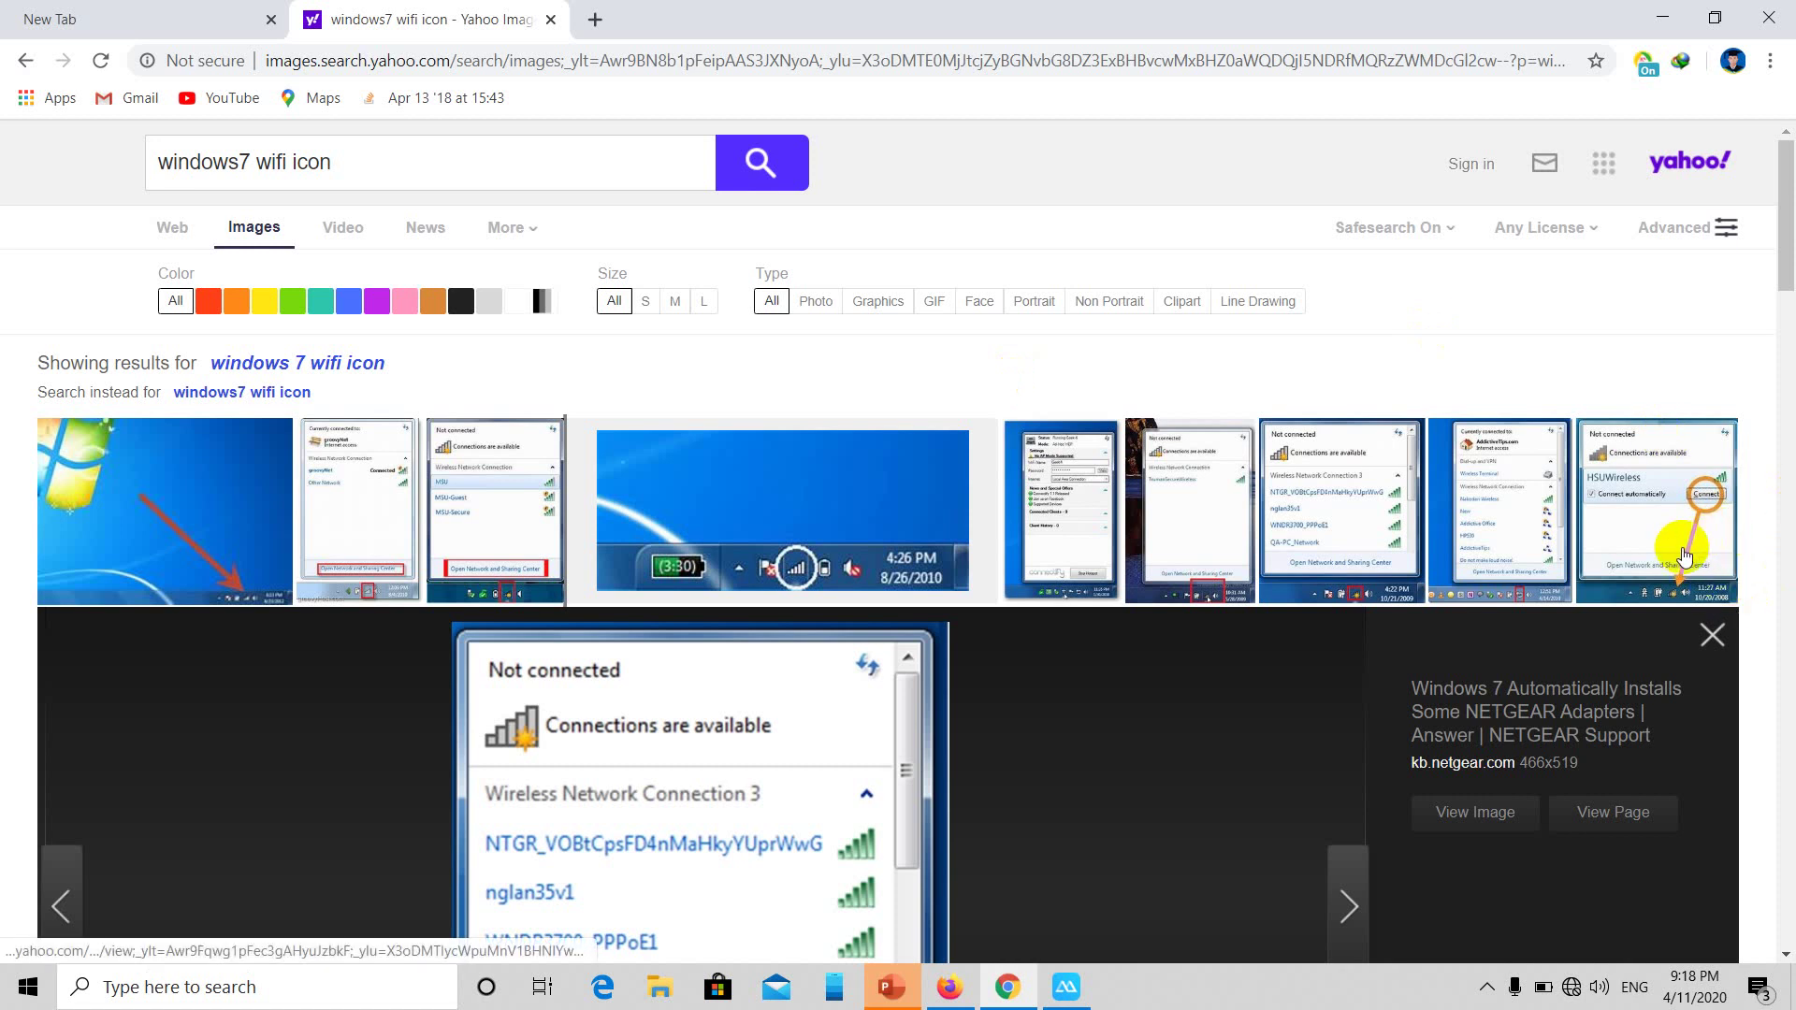
{"action": "scroll", "coordinate": [1683, 547], "scroll_direction": "down", "scroll_amount": 3}
{"action": "scroll", "coordinate": [1683, 547], "scroll_direction": "down", "scroll_amount": 2}
{"action": "scroll", "coordinate": [1682, 548], "scroll_direction": "up", "scroll_amount": 5}
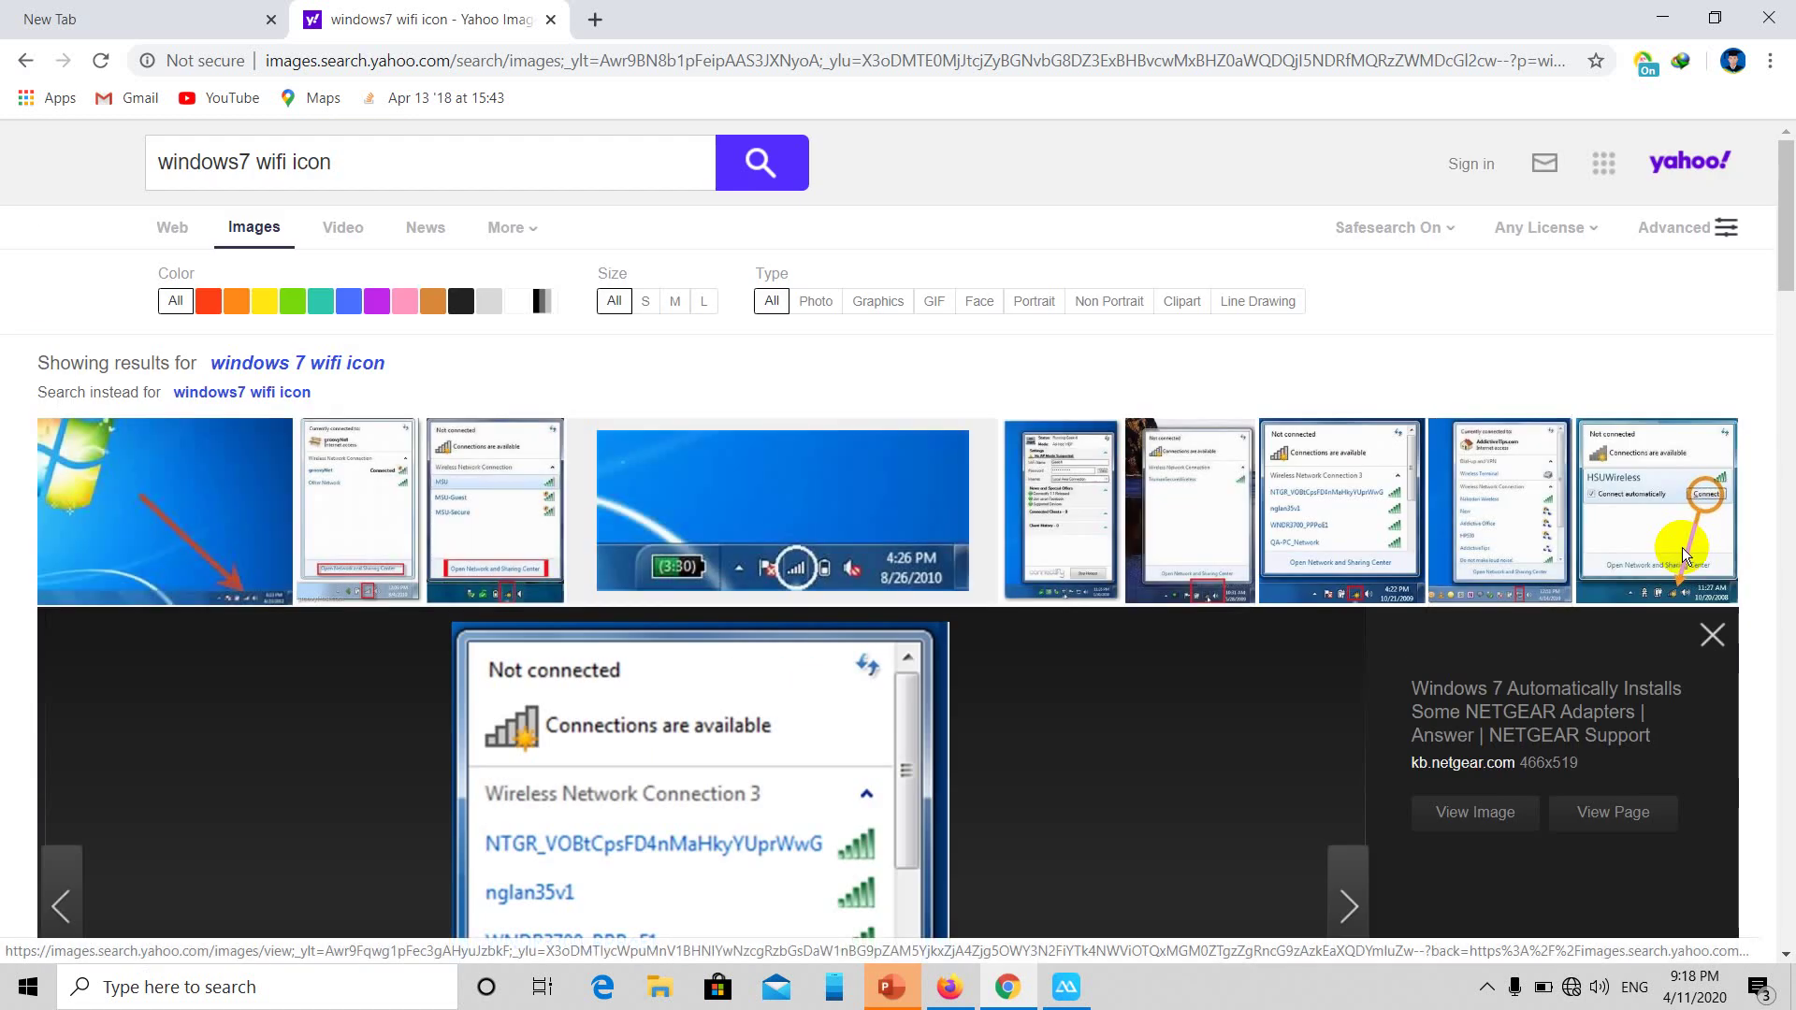
{"action": "left_click", "coordinate": [1555, 990]}
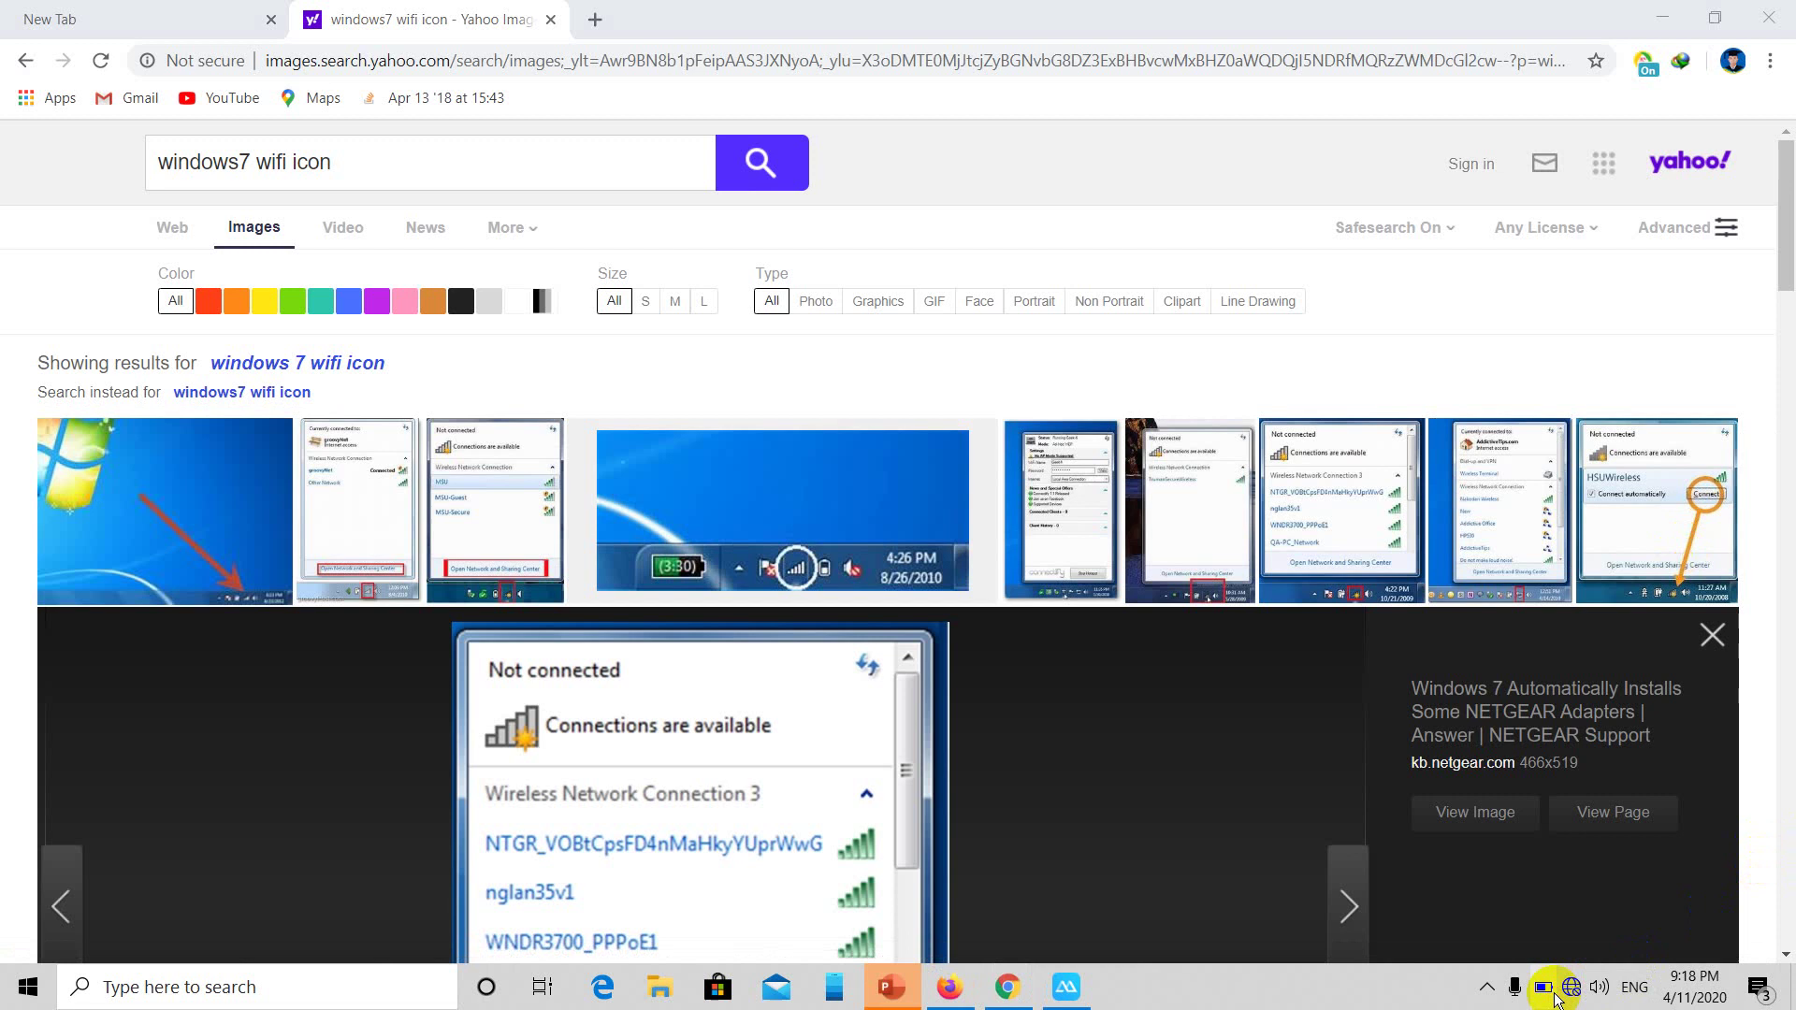
{"action": "left_click", "coordinate": [1555, 991]}
{"action": "left_click", "coordinate": [1571, 988]}
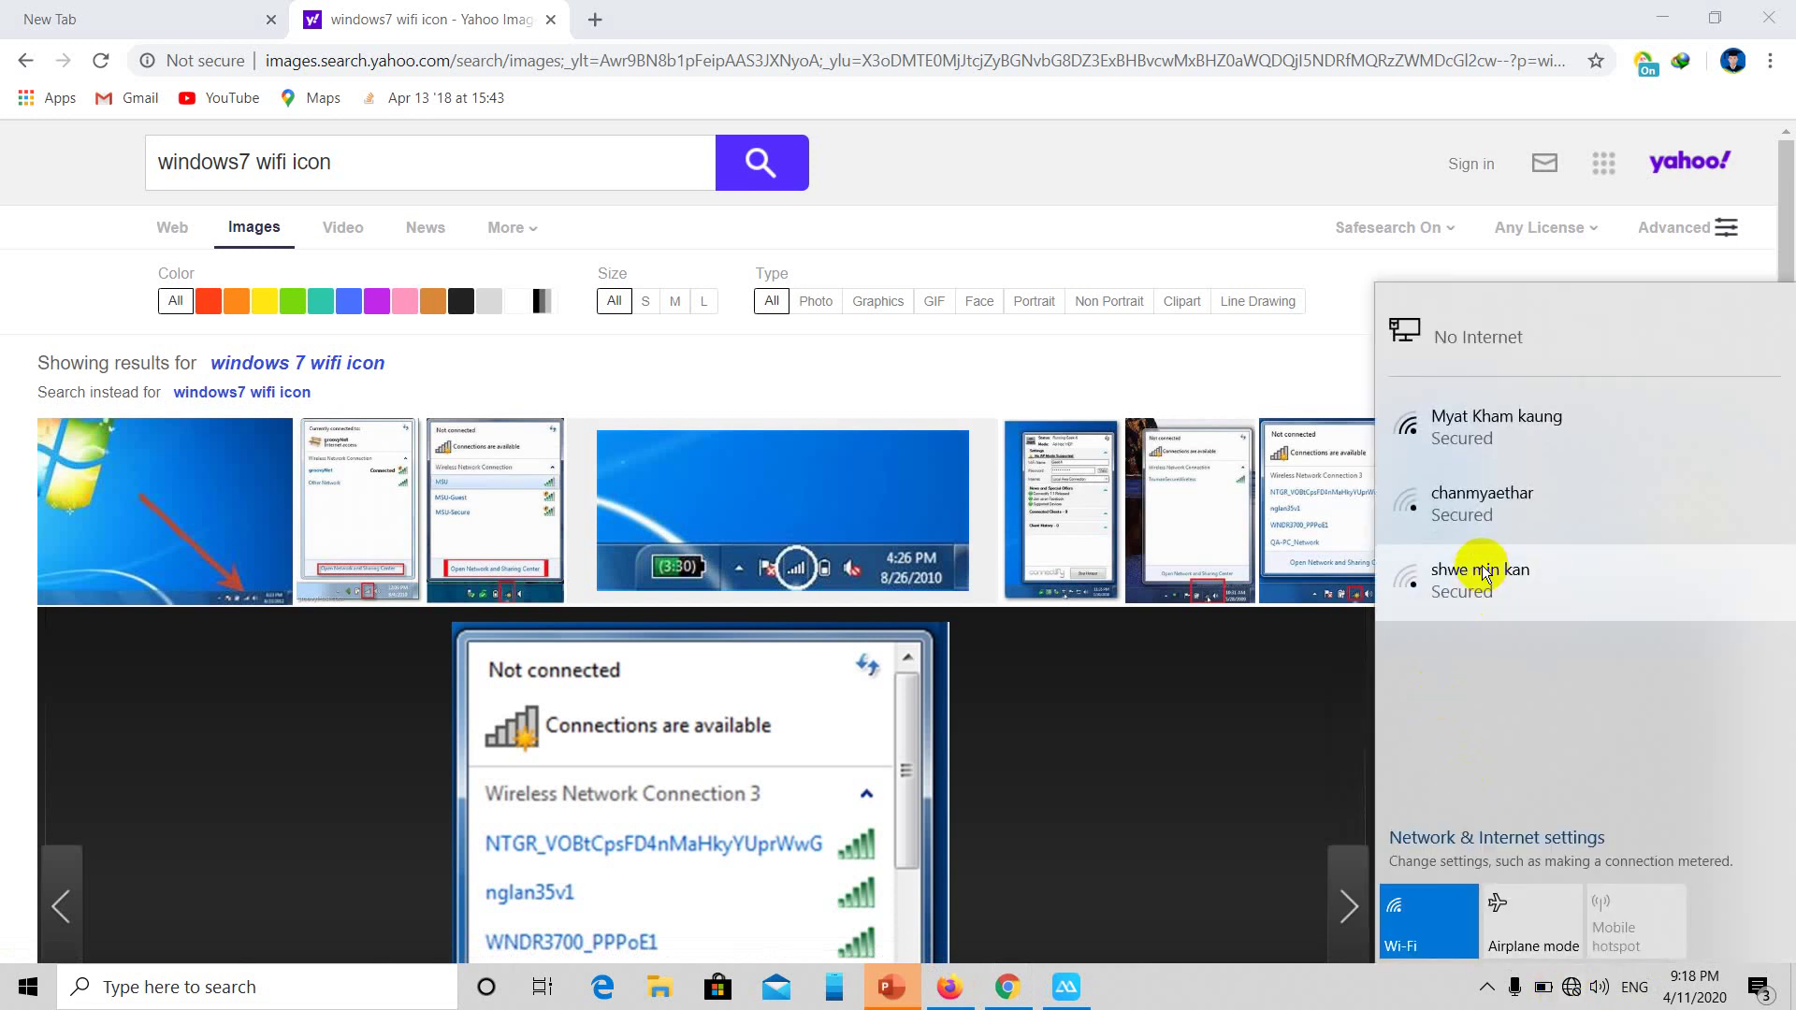
{"action": "left_click", "coordinate": [807, 464]}
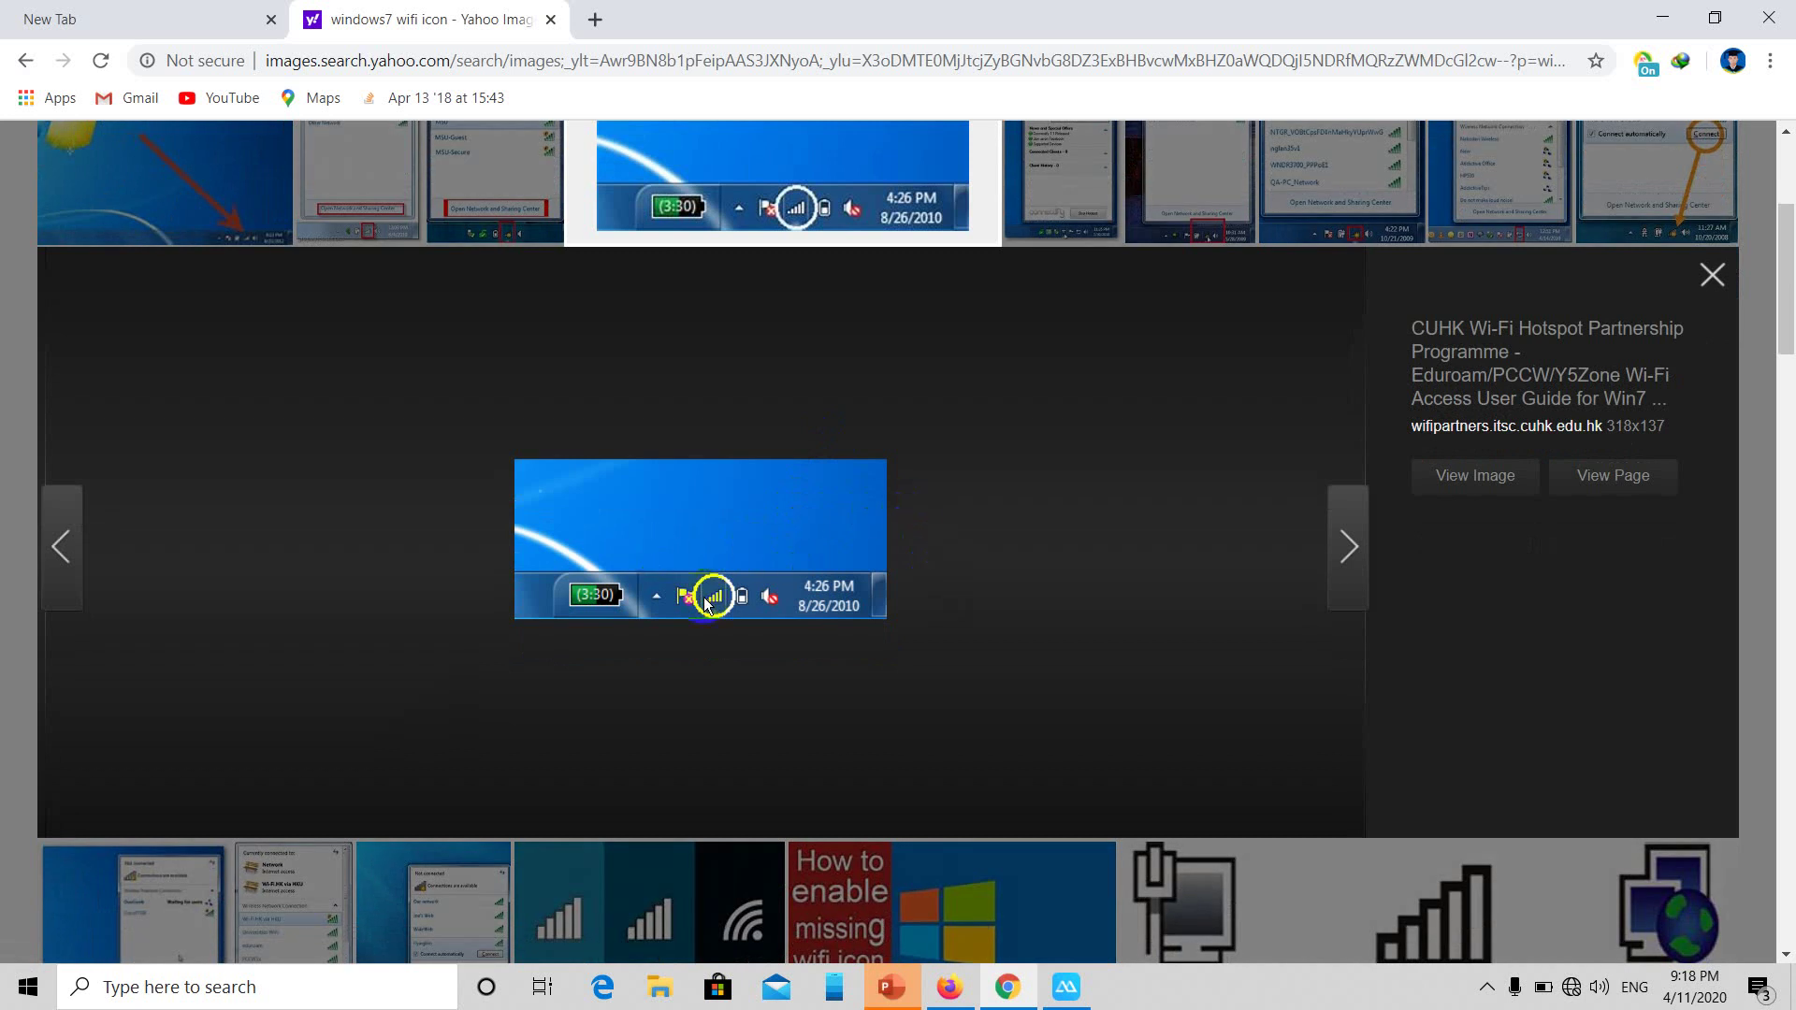
{"action": "scroll", "coordinate": [702, 596], "scroll_direction": "up", "scroll_amount": 3}
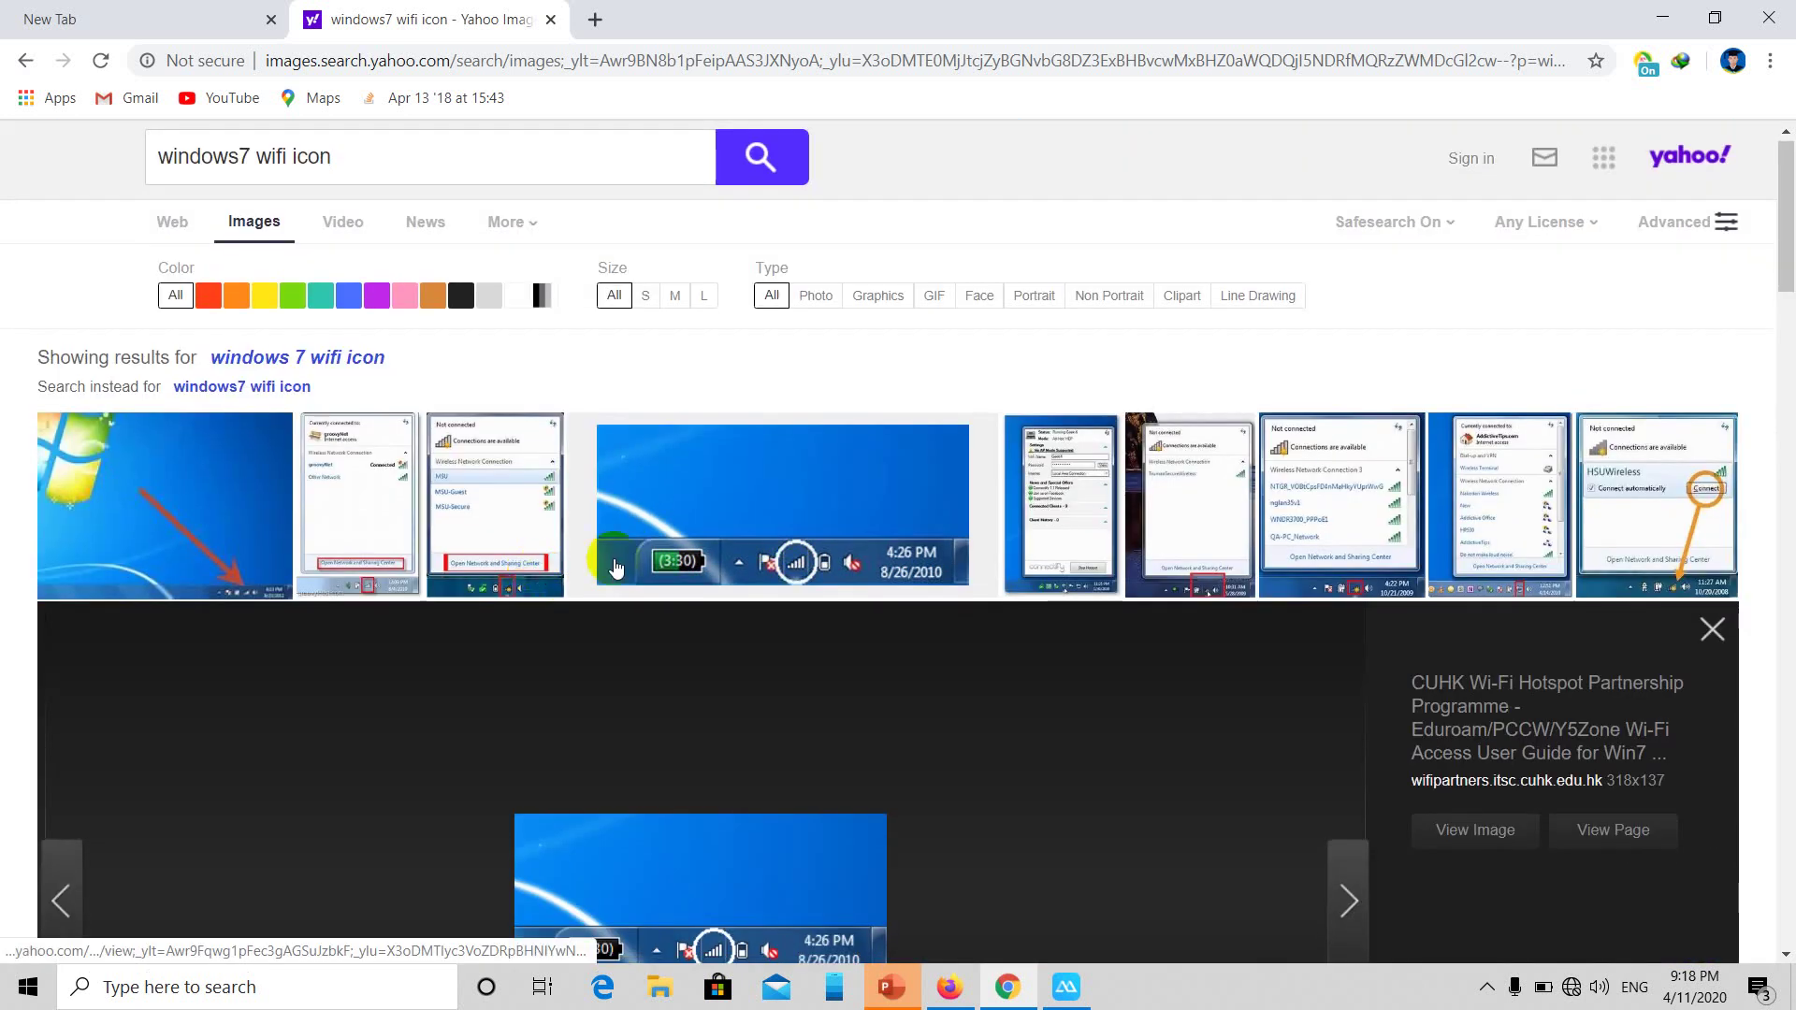
{"action": "scroll", "coordinate": [618, 568], "scroll_direction": "down", "scroll_amount": 5}
{"action": "scroll", "coordinate": [773, 548], "scroll_direction": "down", "scroll_amount": 3}
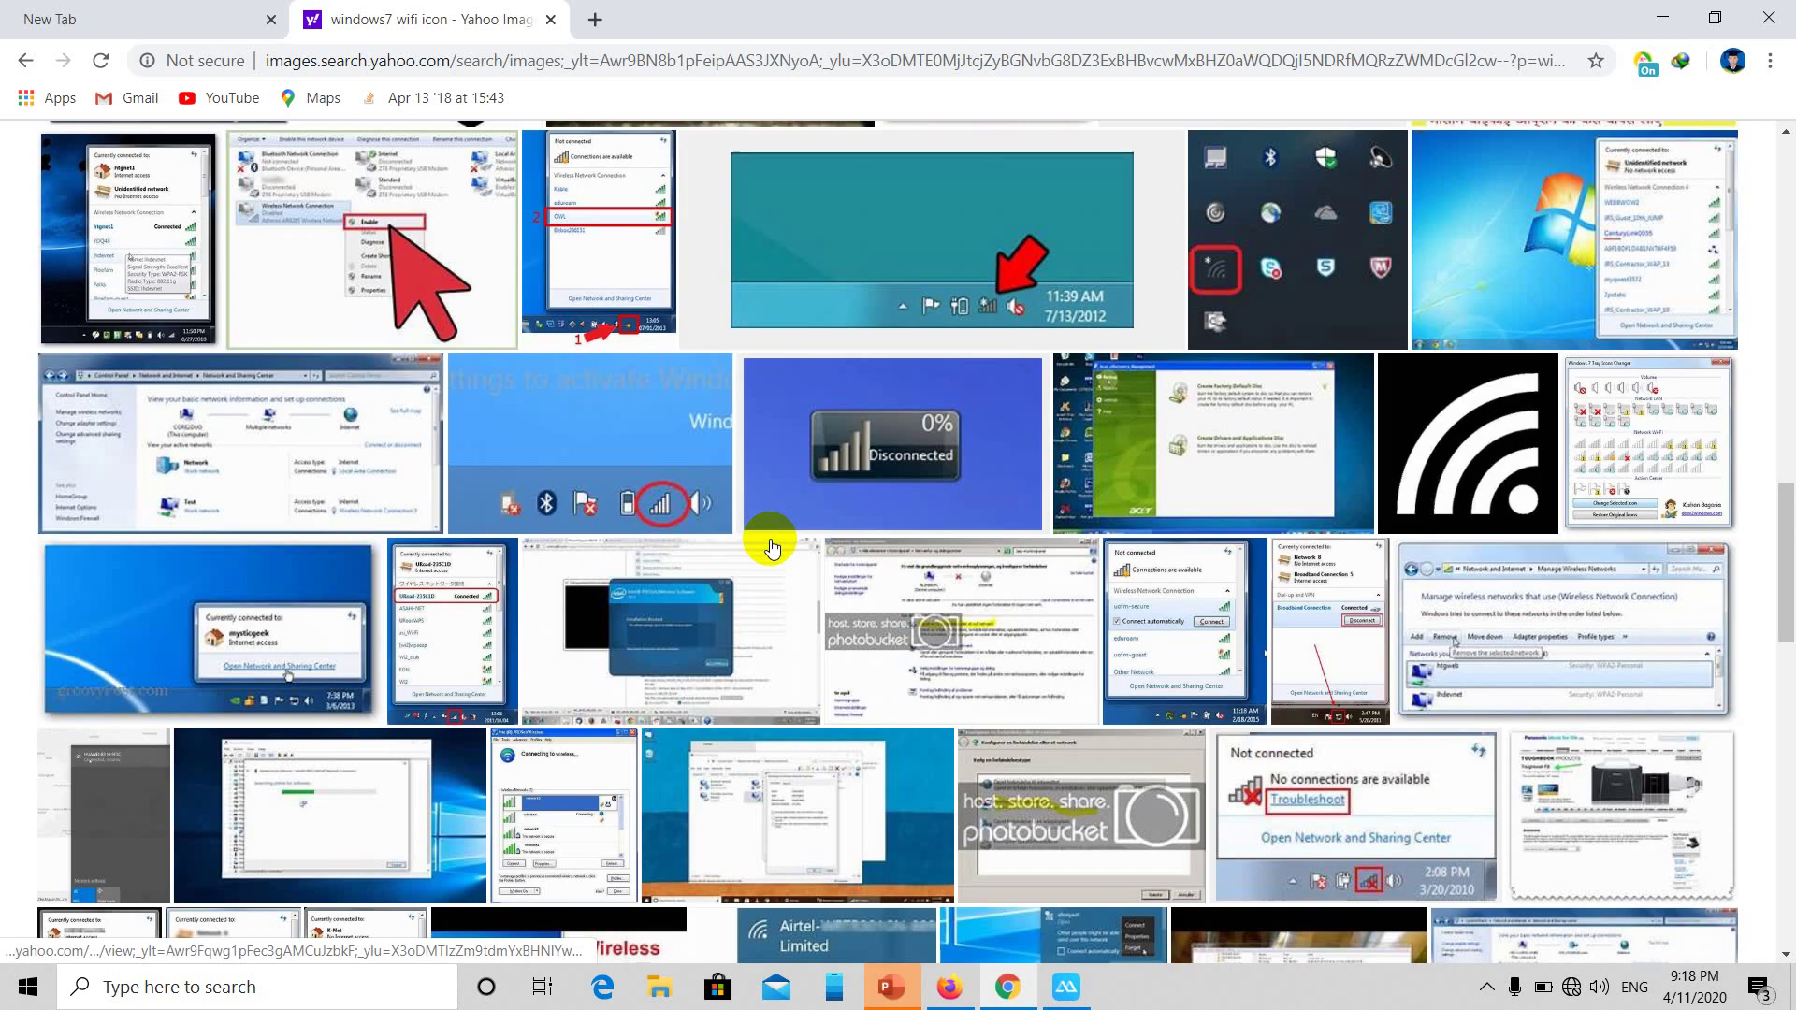
{"action": "scroll", "coordinate": [772, 547], "scroll_direction": "down", "scroll_amount": 5}
{"action": "scroll", "coordinate": [772, 547], "scroll_direction": "down", "scroll_amount": 3}
{"action": "scroll", "coordinate": [771, 547], "scroll_direction": "down", "scroll_amount": 2}
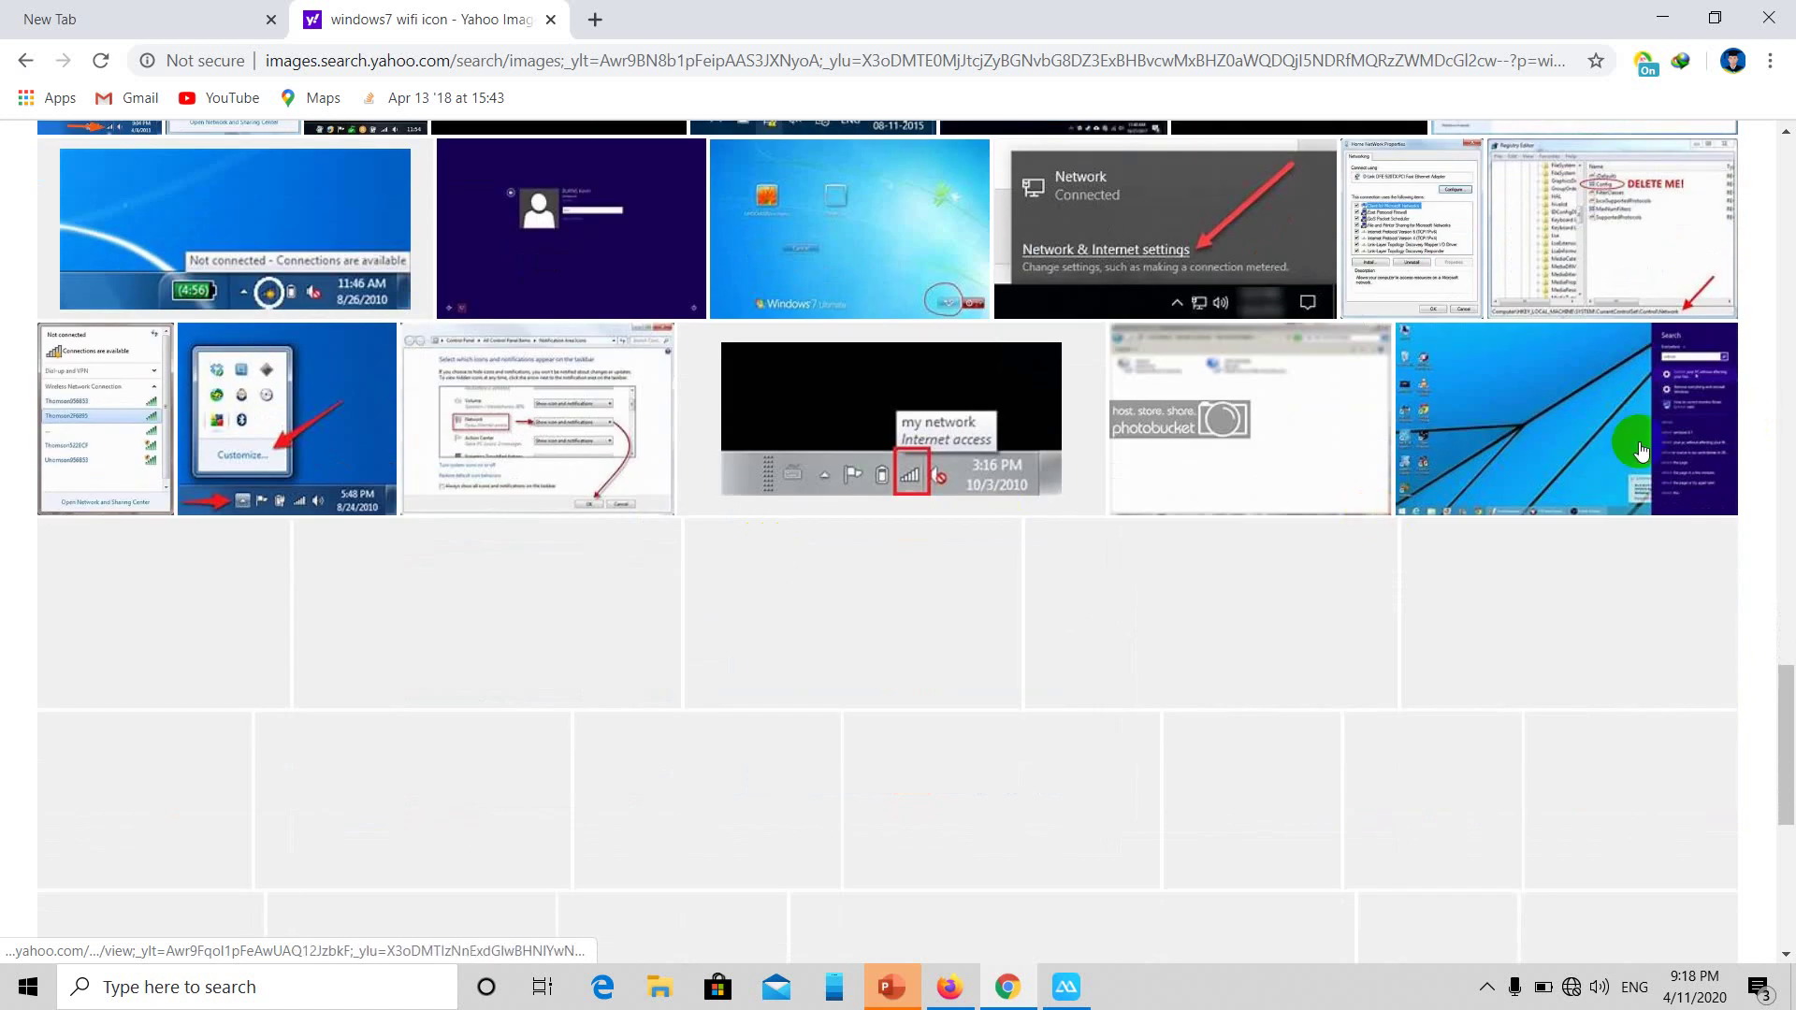
{"action": "left_click", "coordinate": [1699, 421]}
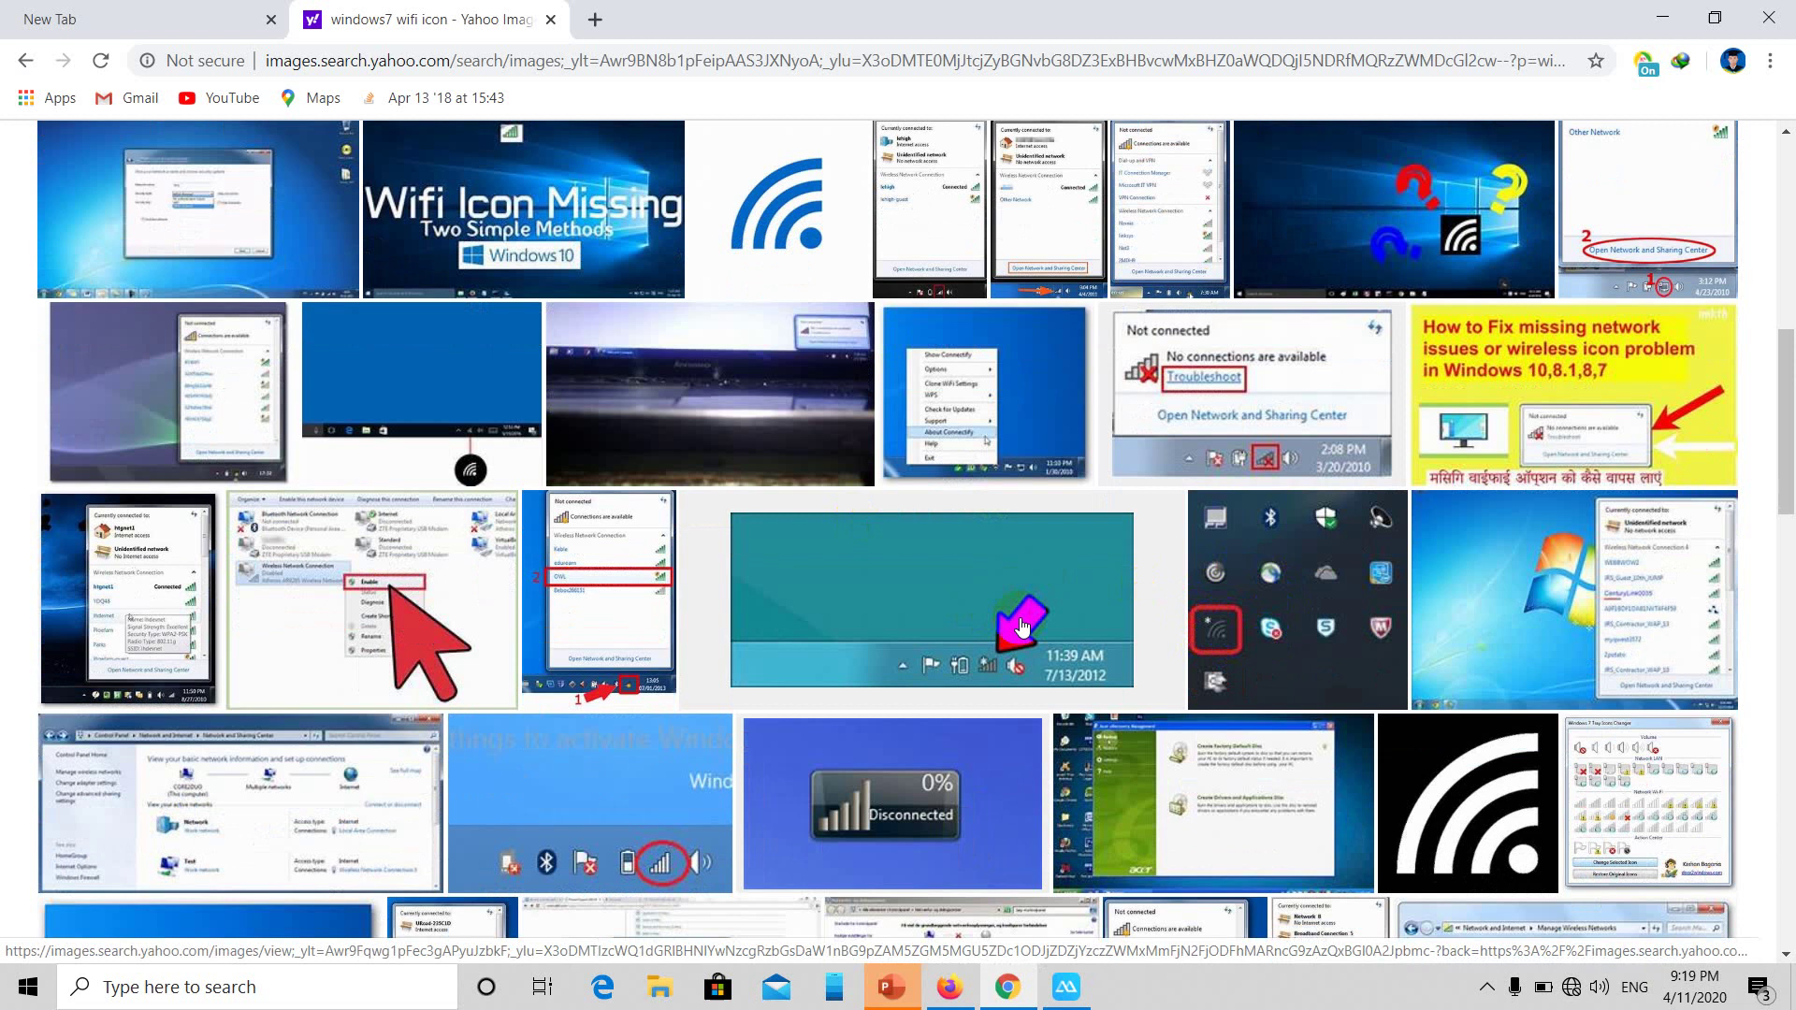
{"action": "scroll", "coordinate": [993, 678], "scroll_direction": "up", "scroll_amount": 10}
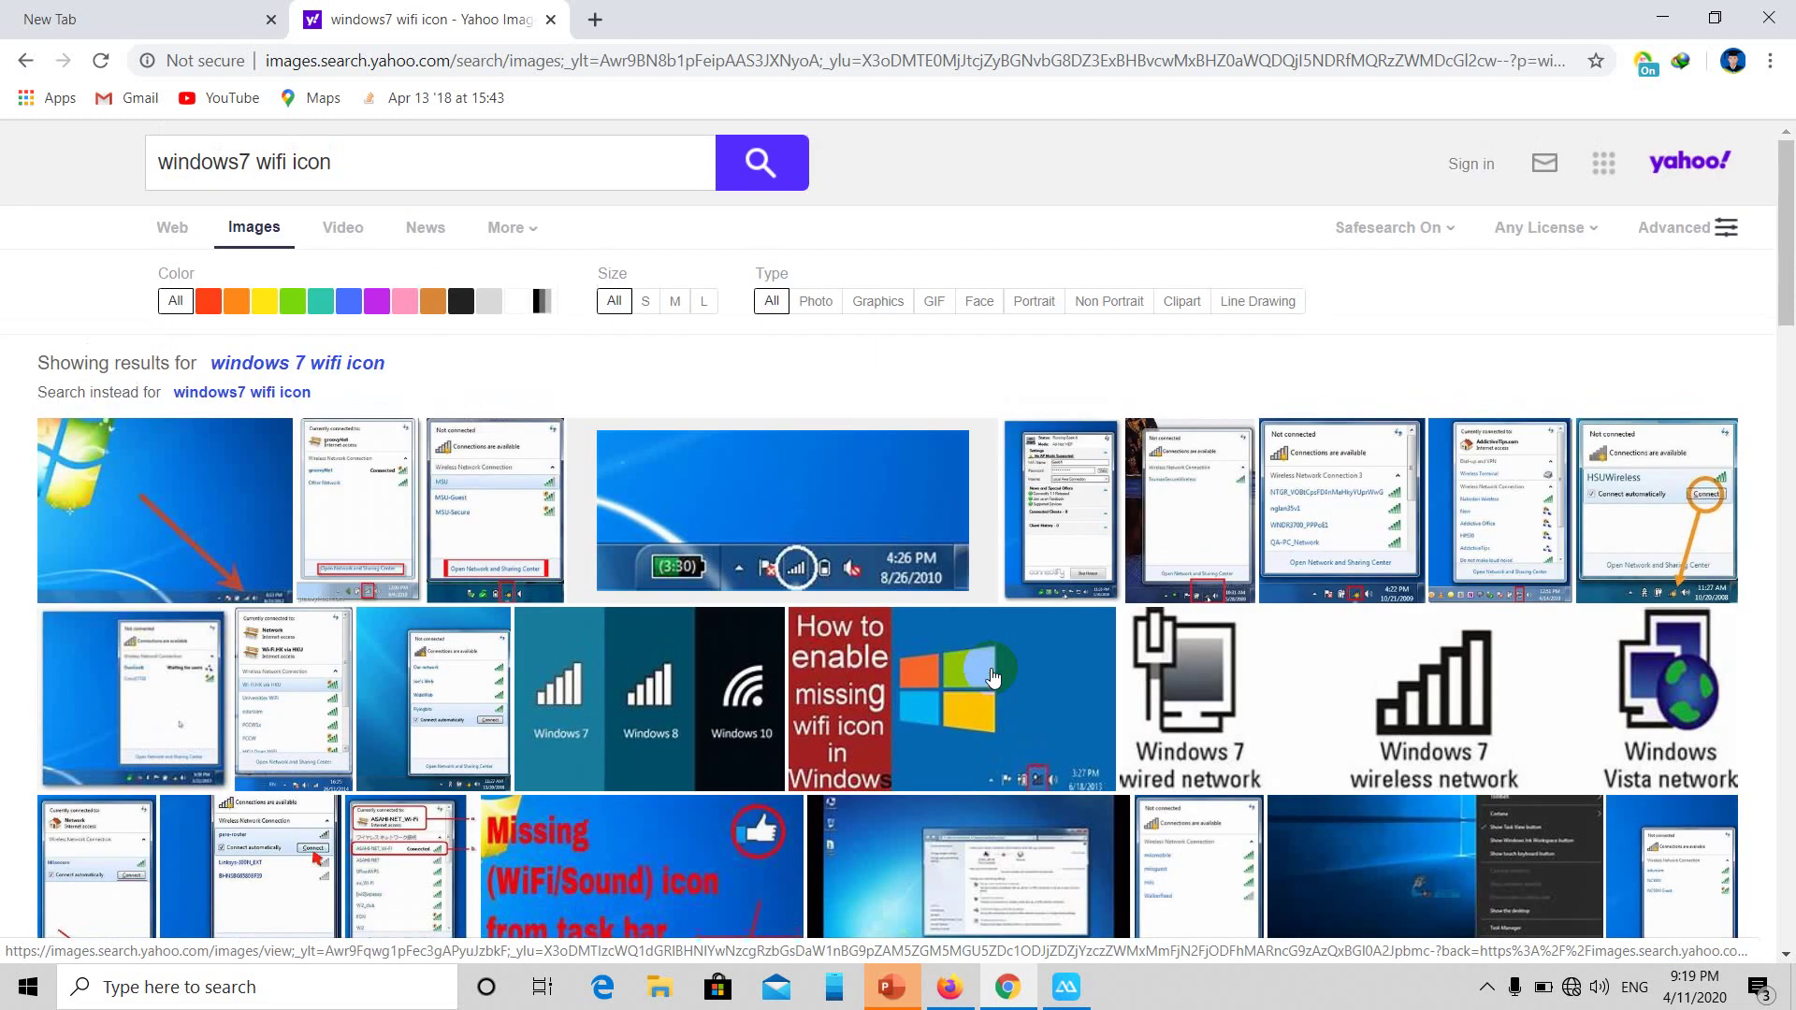
Step: Hide the browser windows and restore ApowerMirror with its USB device list (vivo 1906, ADB Interface)
{"action": "left_click", "coordinate": [1682, 12]}
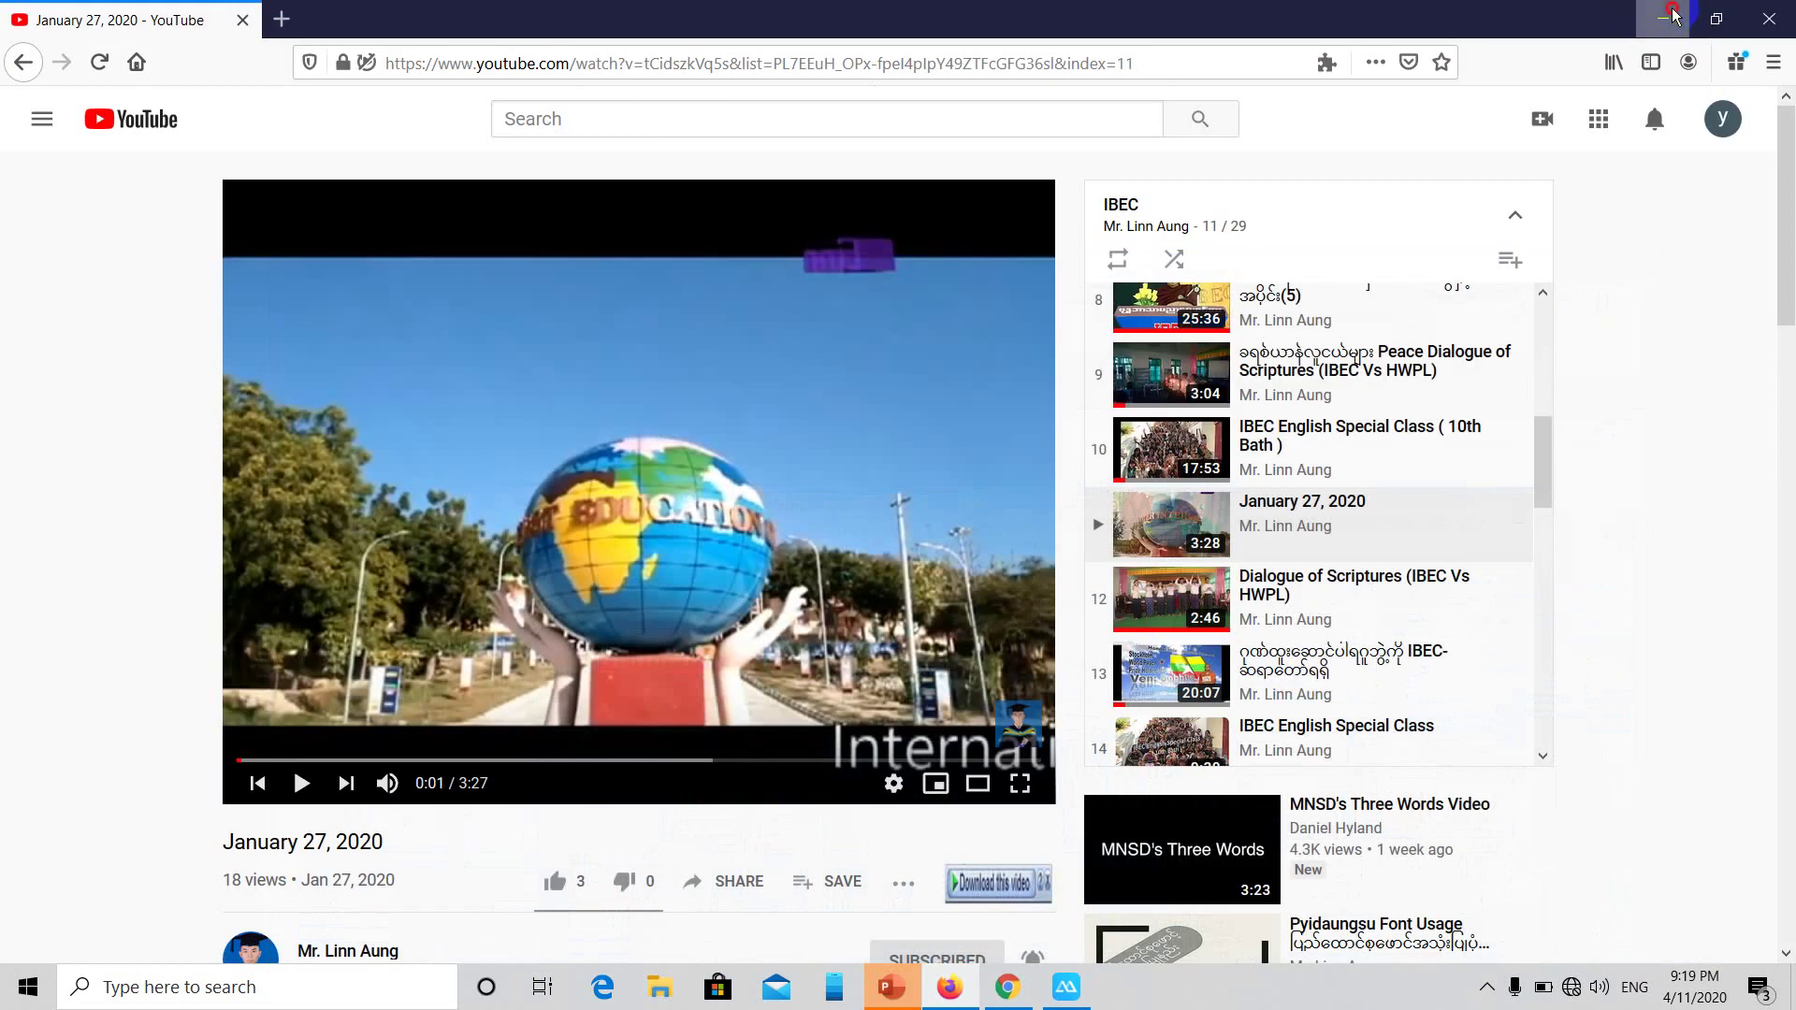
{"action": "left_click", "coordinate": [1687, 17]}
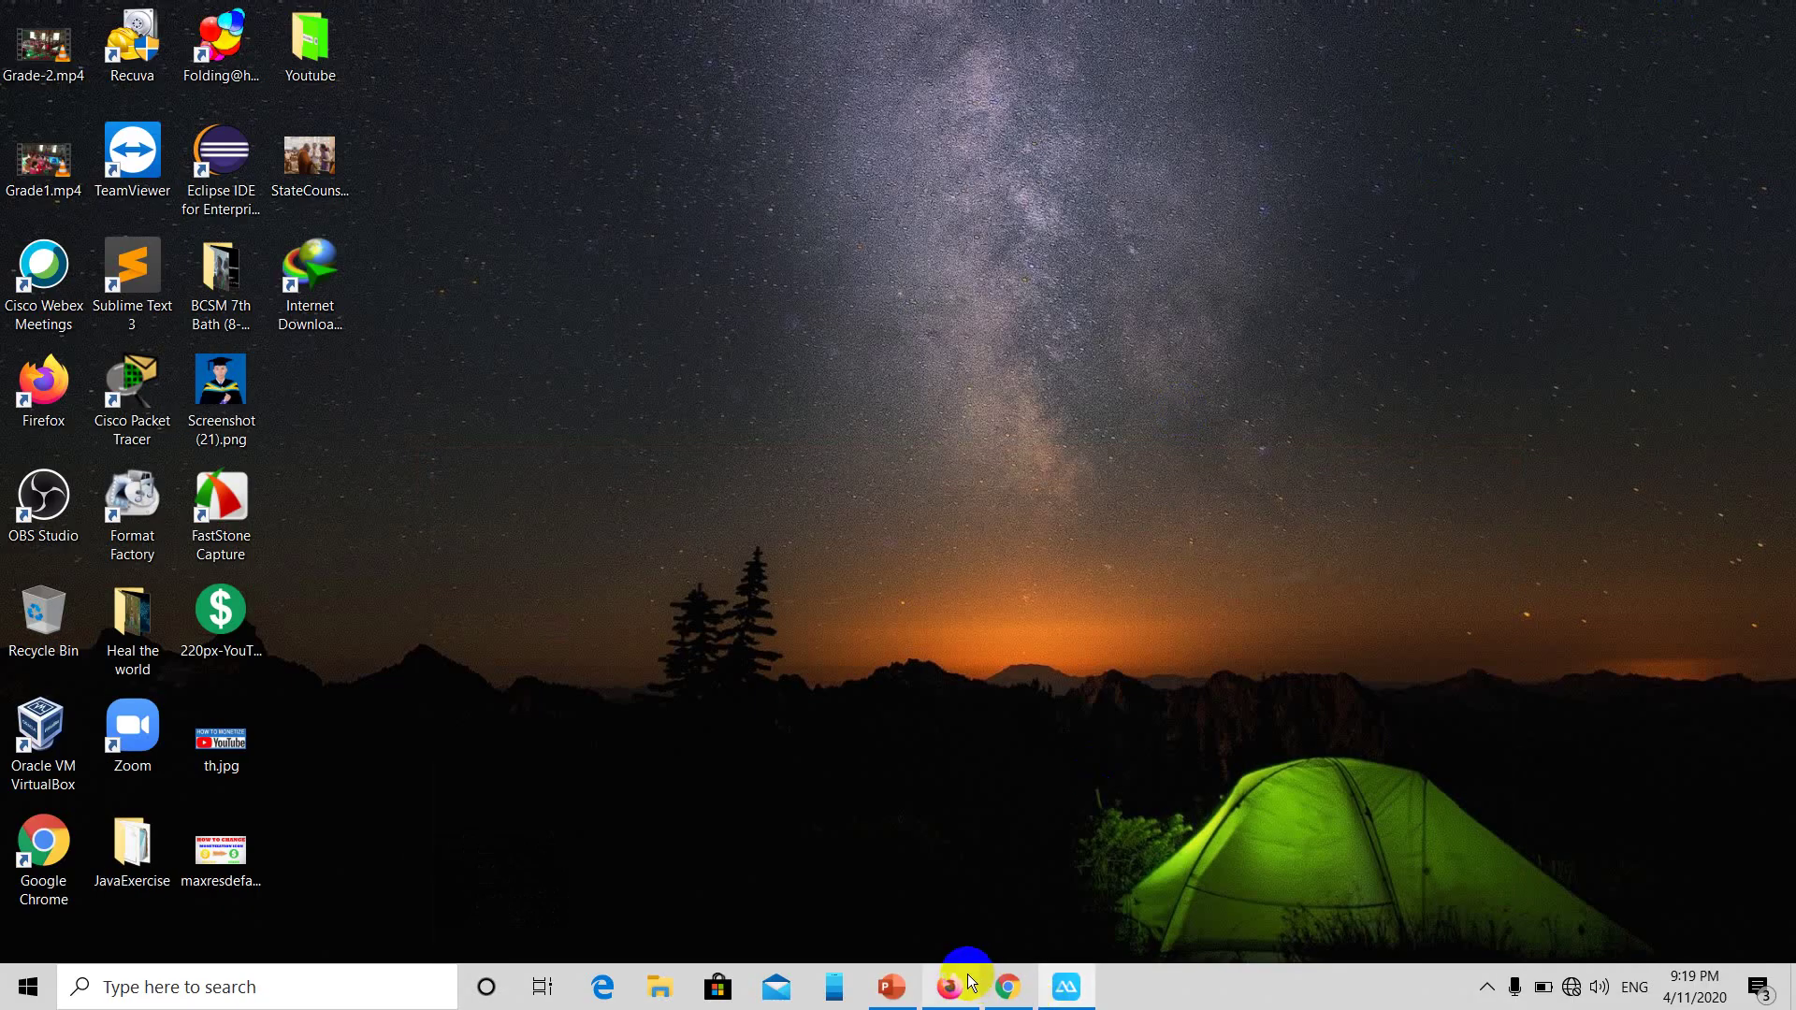
{"action": "mouse_move", "coordinate": [1005, 989]}
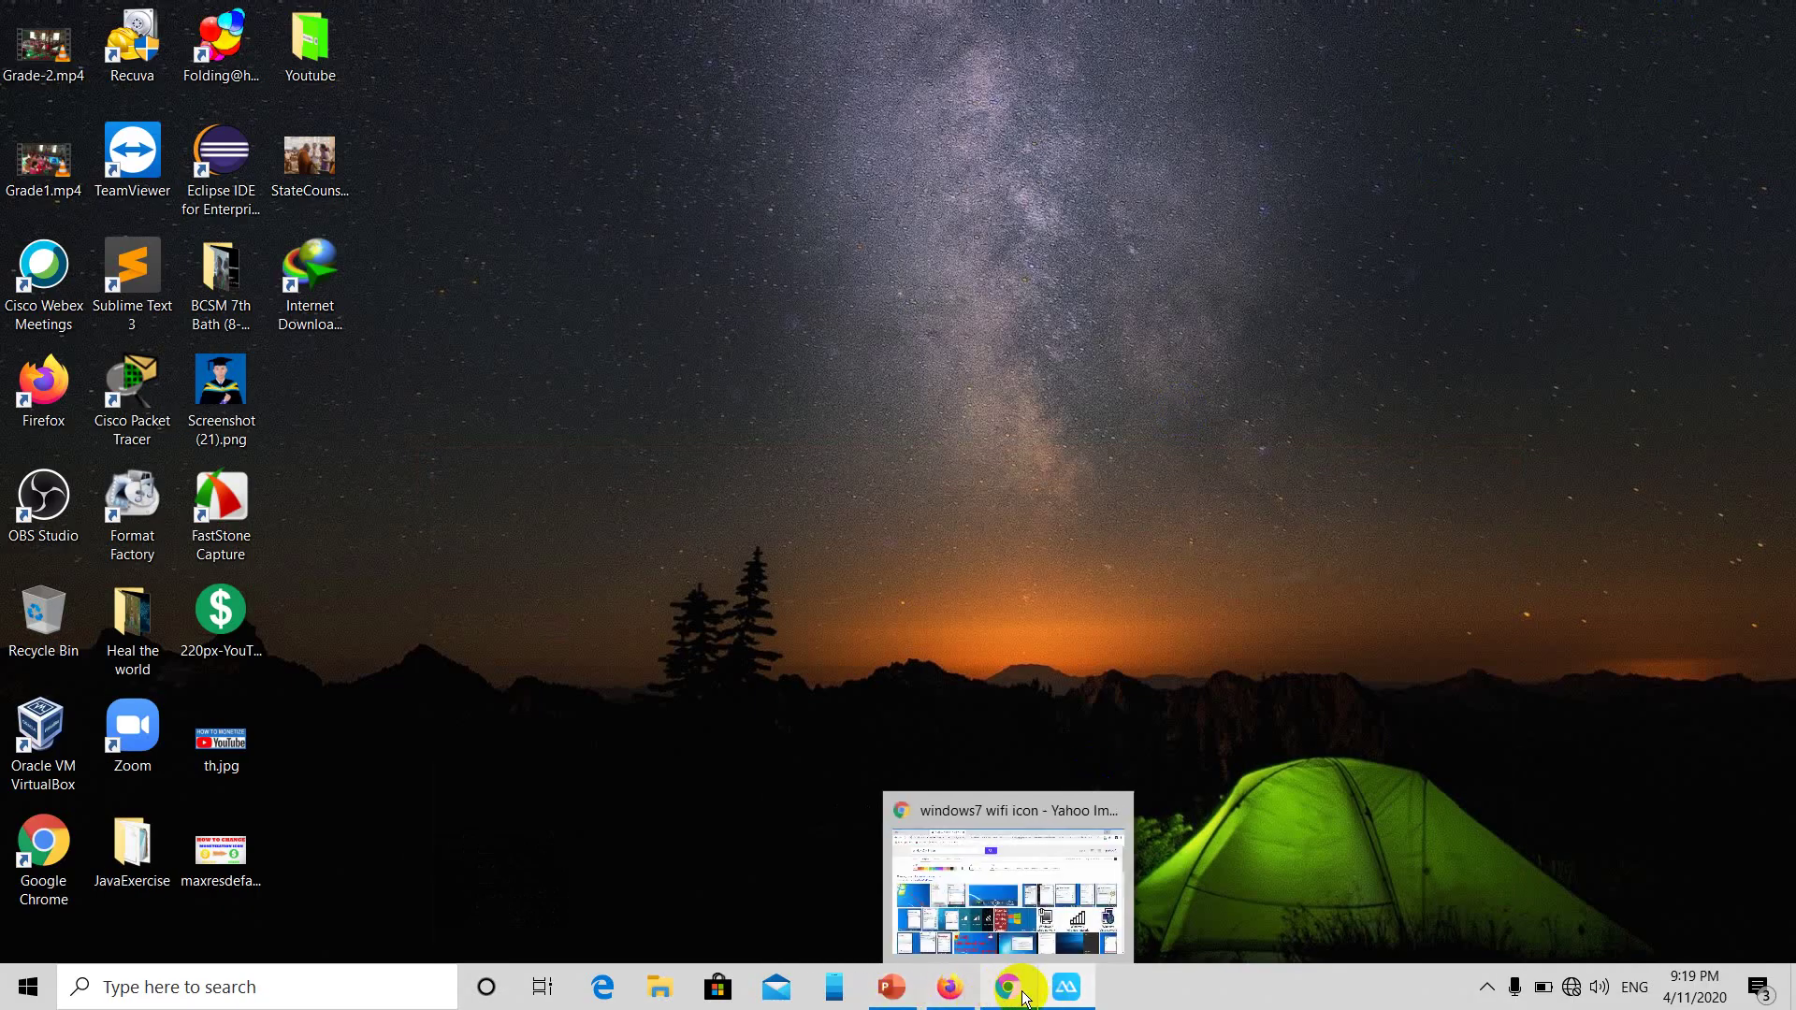
{"action": "left_click", "coordinate": [1065, 986]}
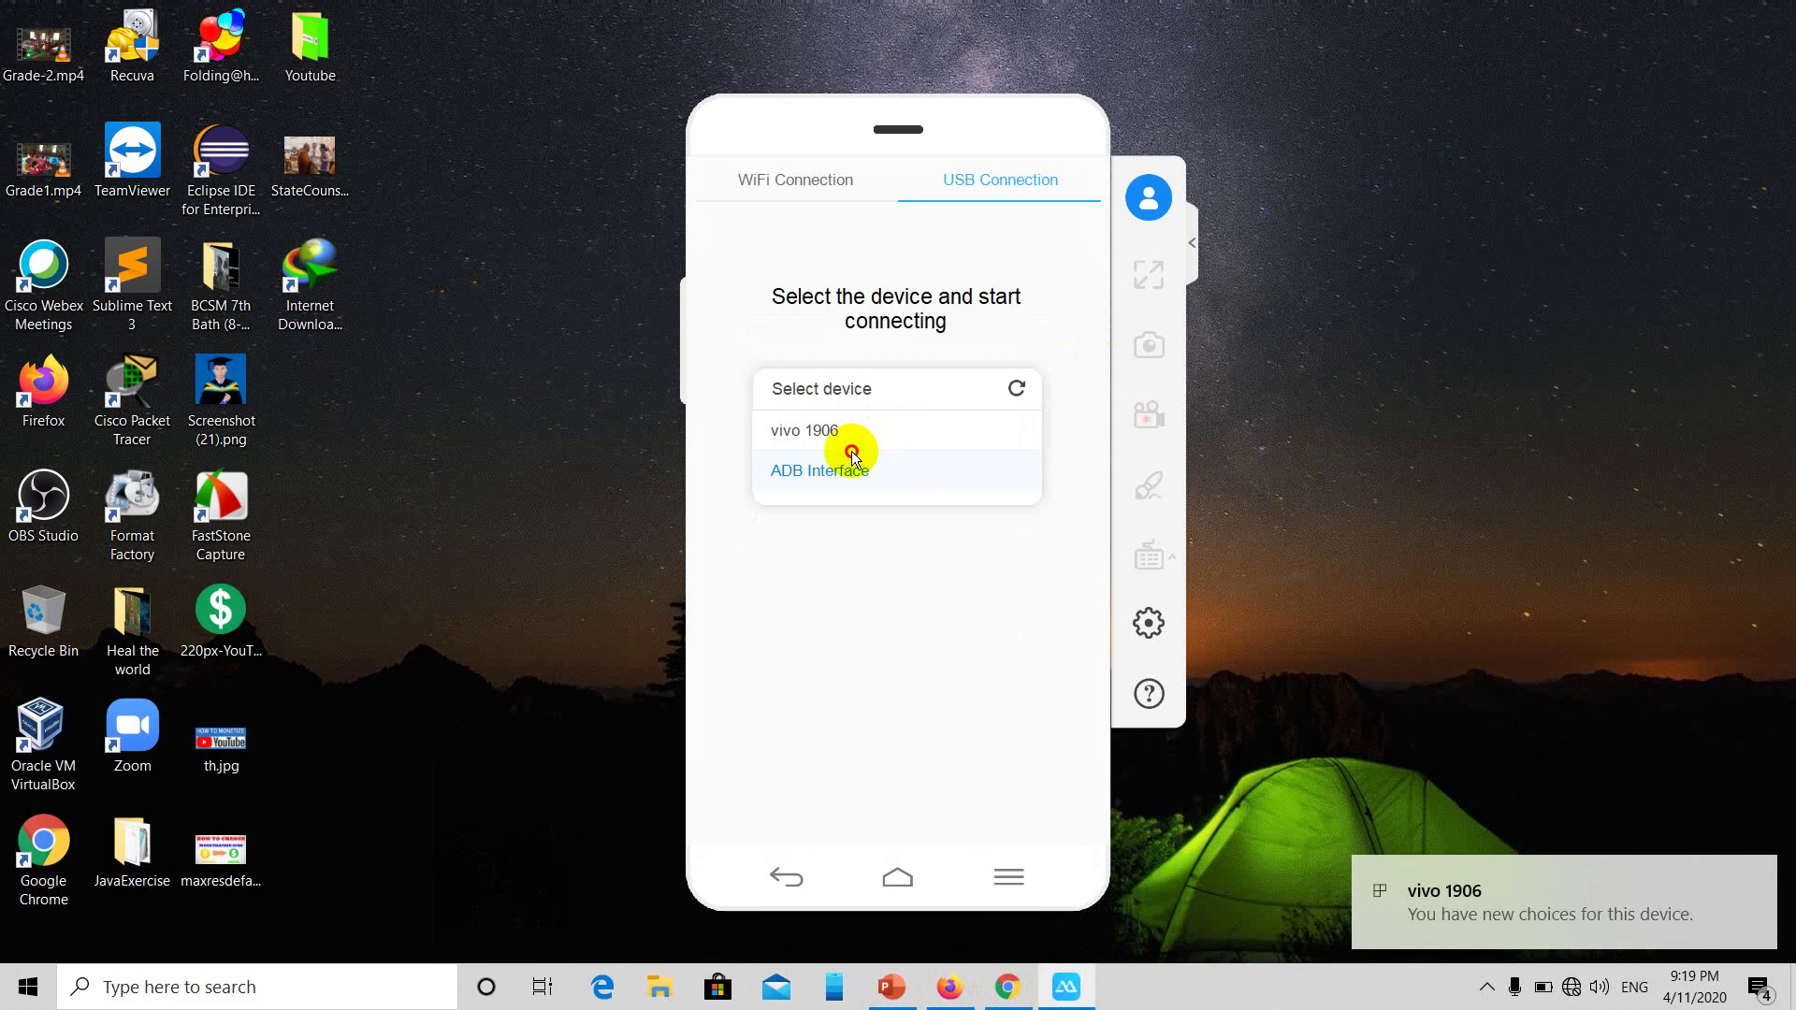
Step: Connect to the vivo 1906 over USB, allow screen capture with START NOW, and show the phone's home screen
{"action": "left_click", "coordinate": [821, 432]}
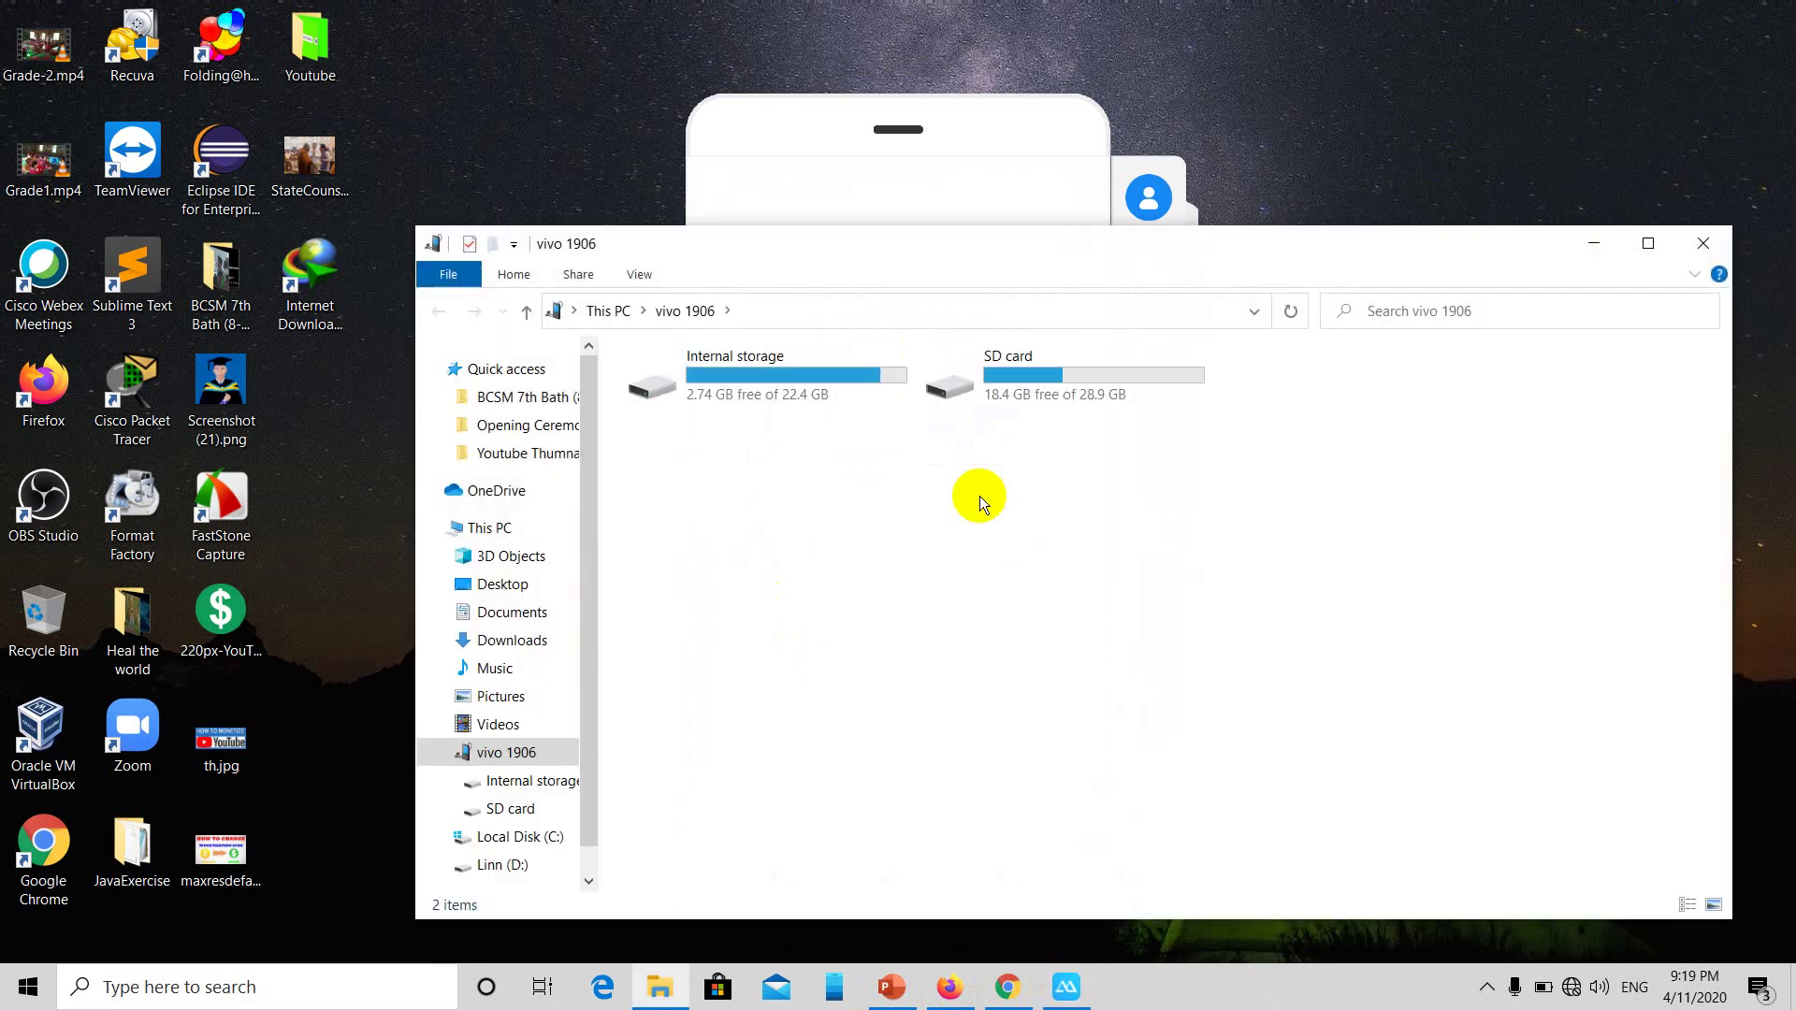
{"action": "left_click", "coordinate": [1704, 243]}
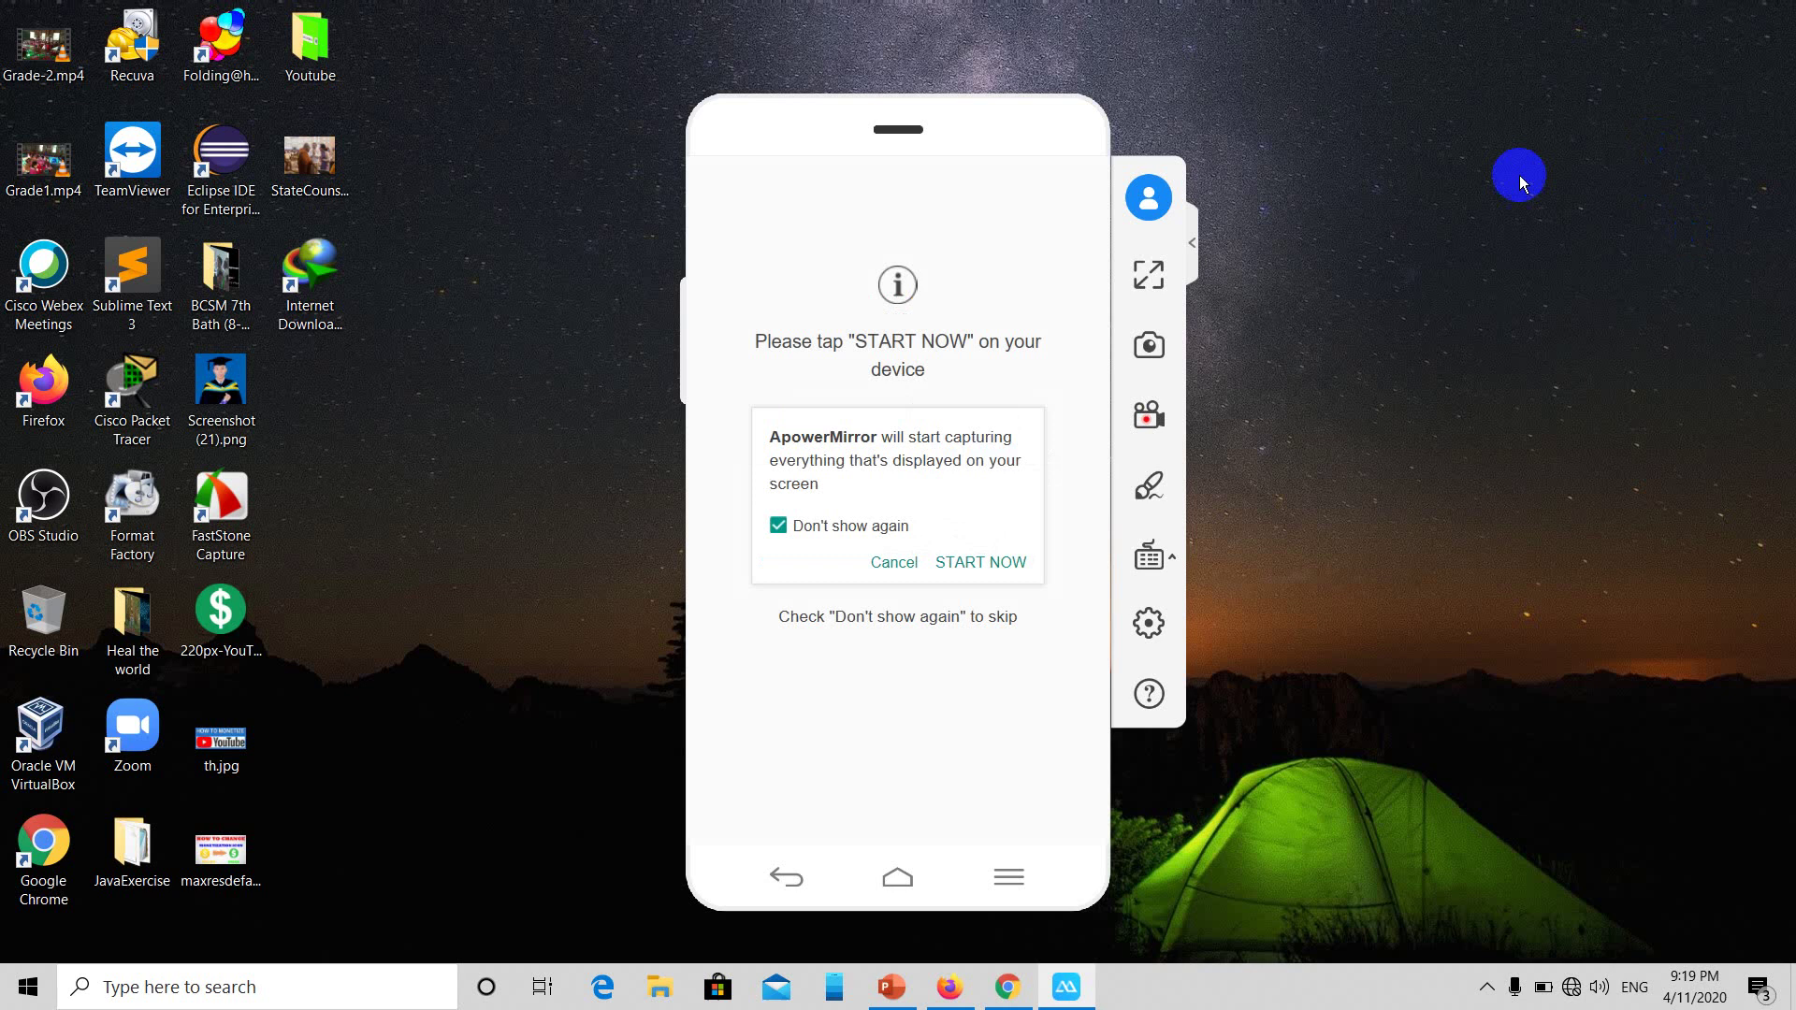
{"action": "left_click", "coordinate": [959, 560]}
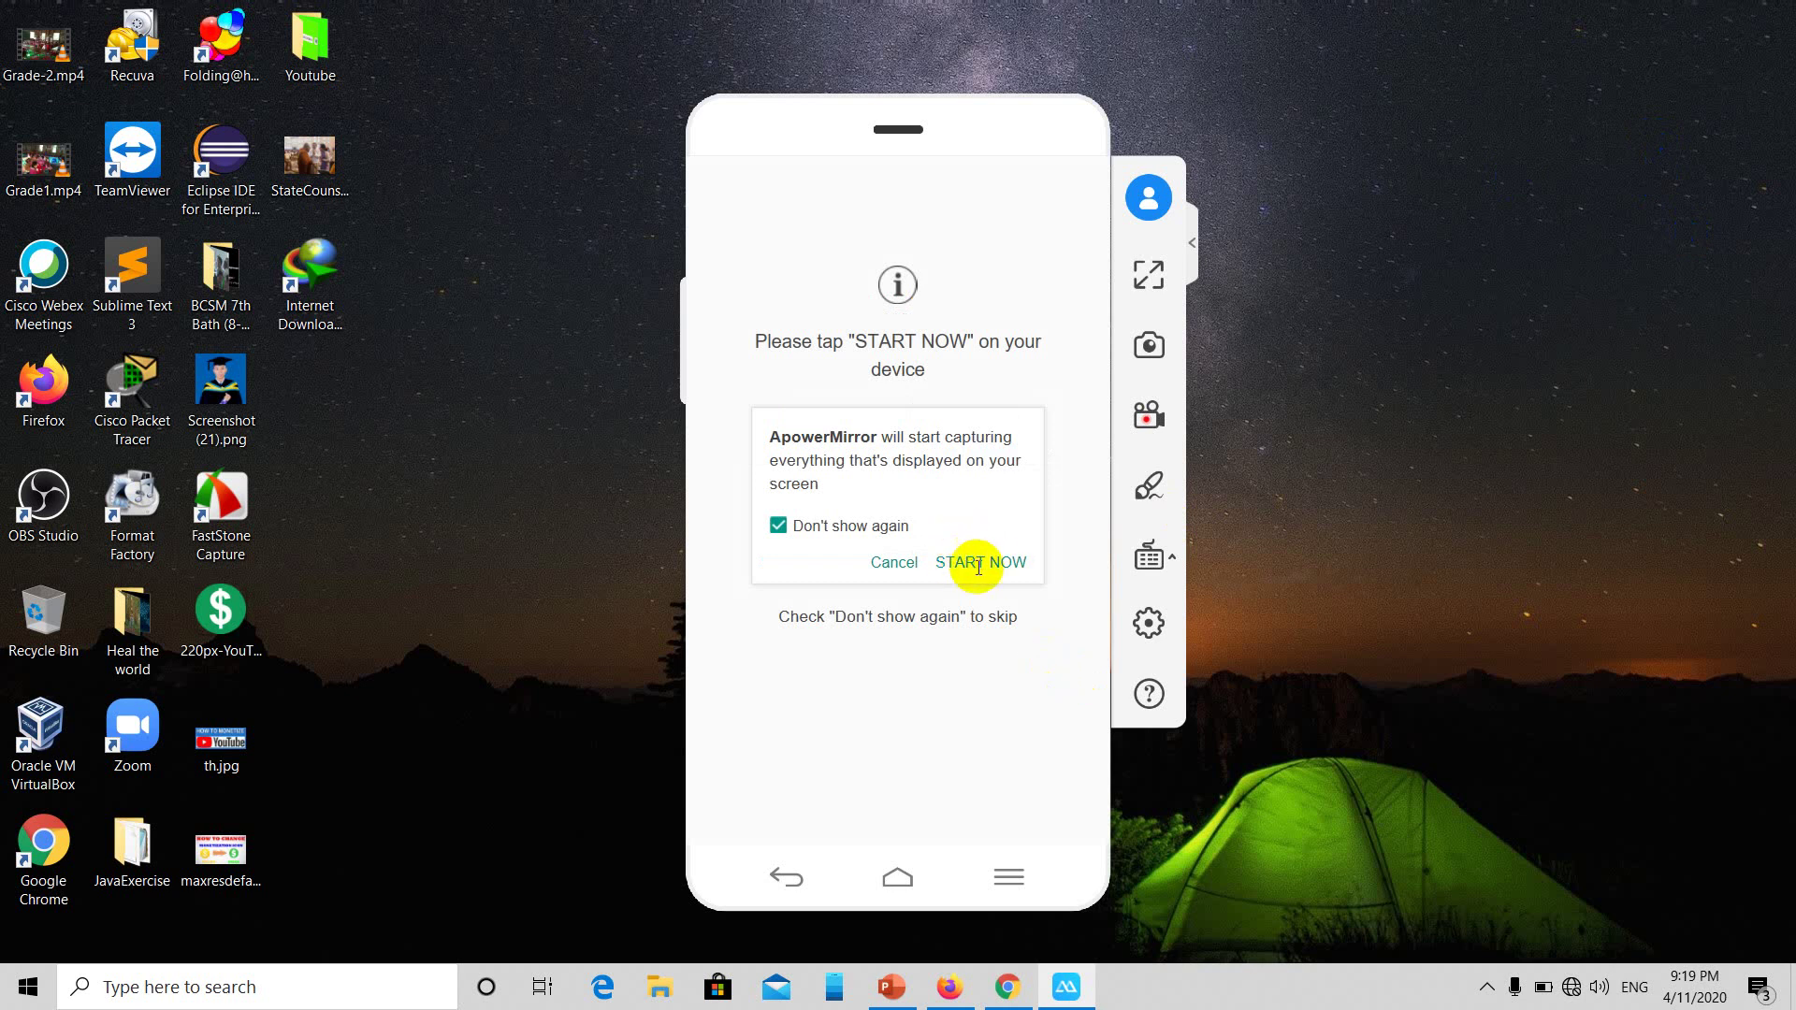
{"action": "left_click", "coordinate": [978, 566]}
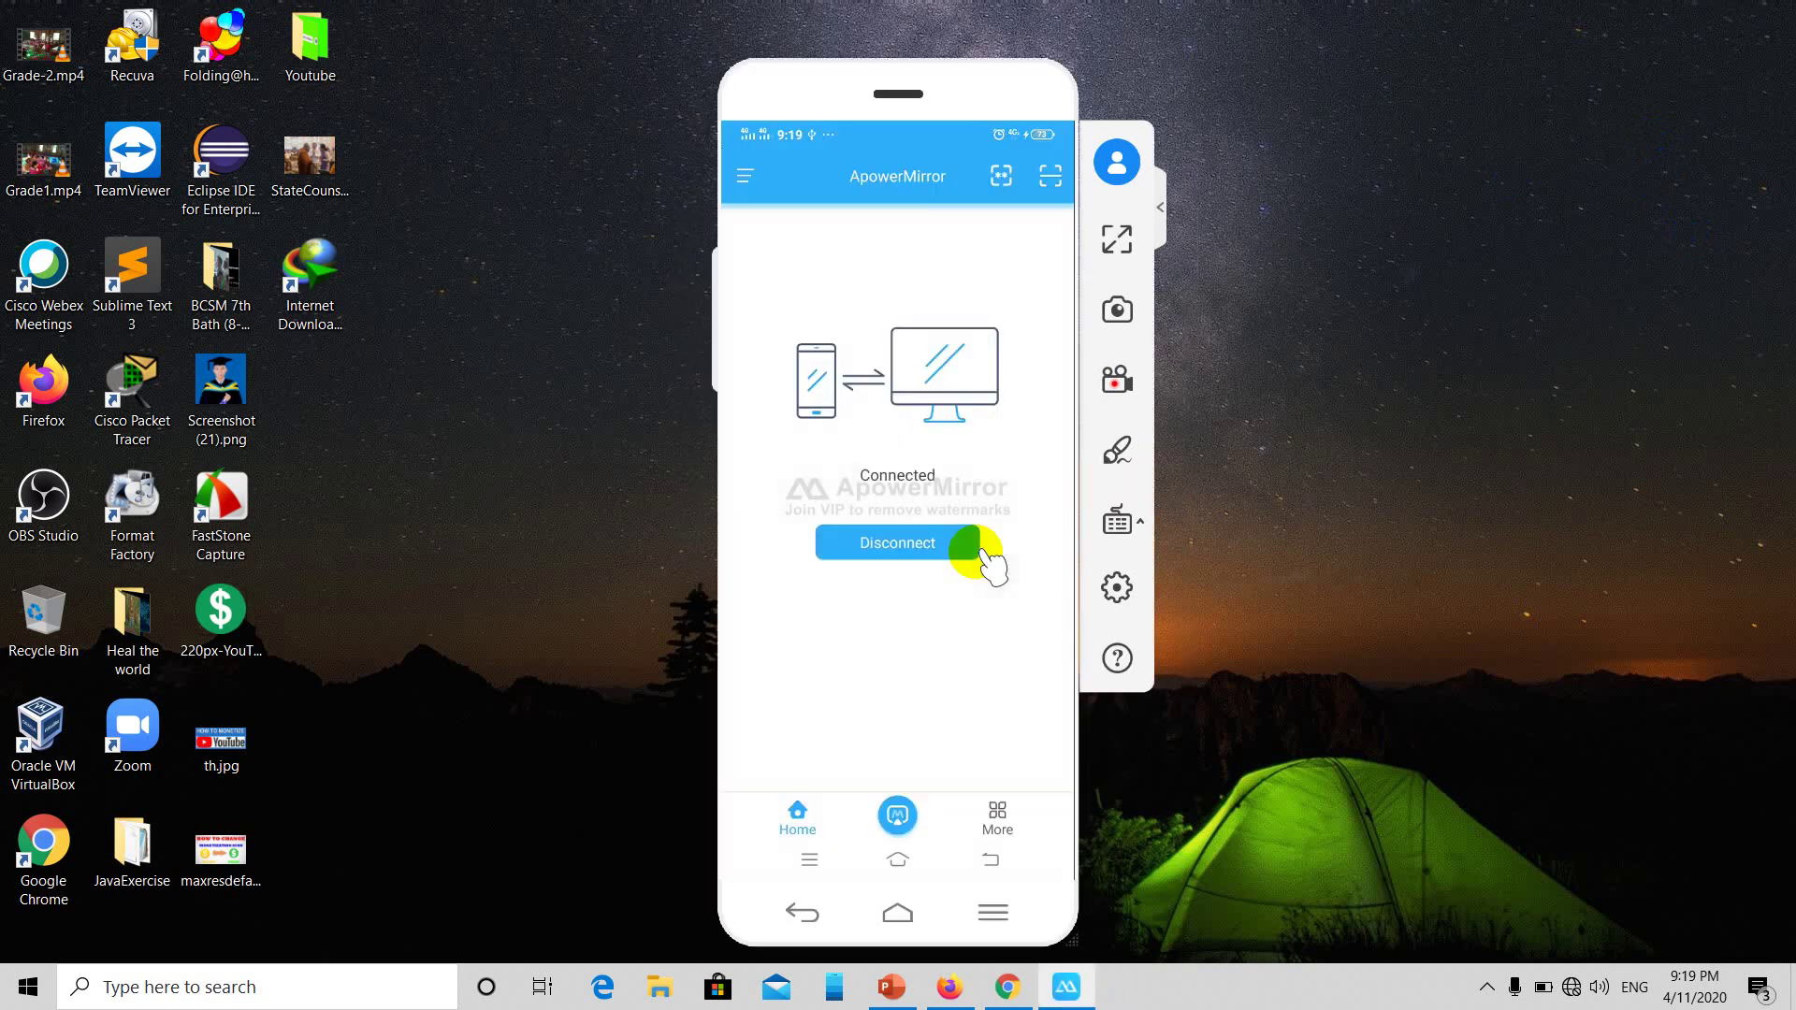
{"action": "left_click", "coordinate": [897, 862]}
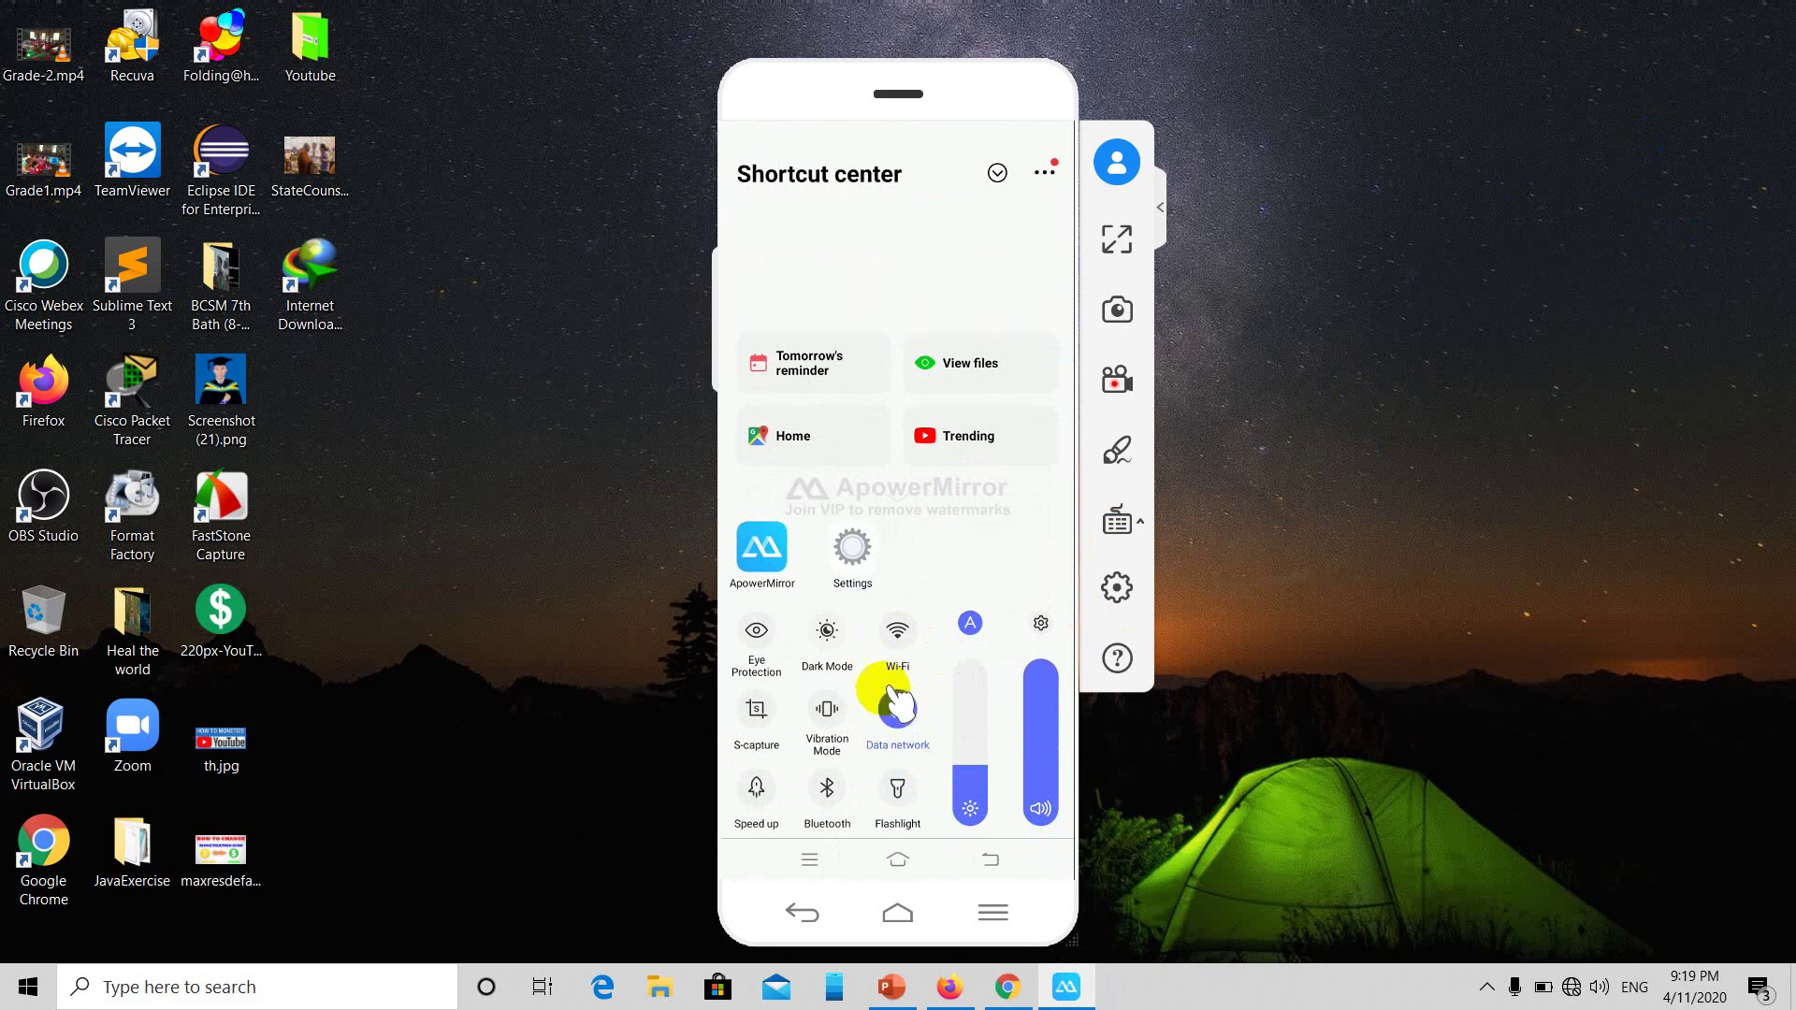
Step: Dismiss the shortcut panel and switch on the Wi-Fi hotspot under Settings > Personal Hotspot
{"action": "left_click_drag", "start_coordinate": [884, 165], "coordinate": [898, 463]}
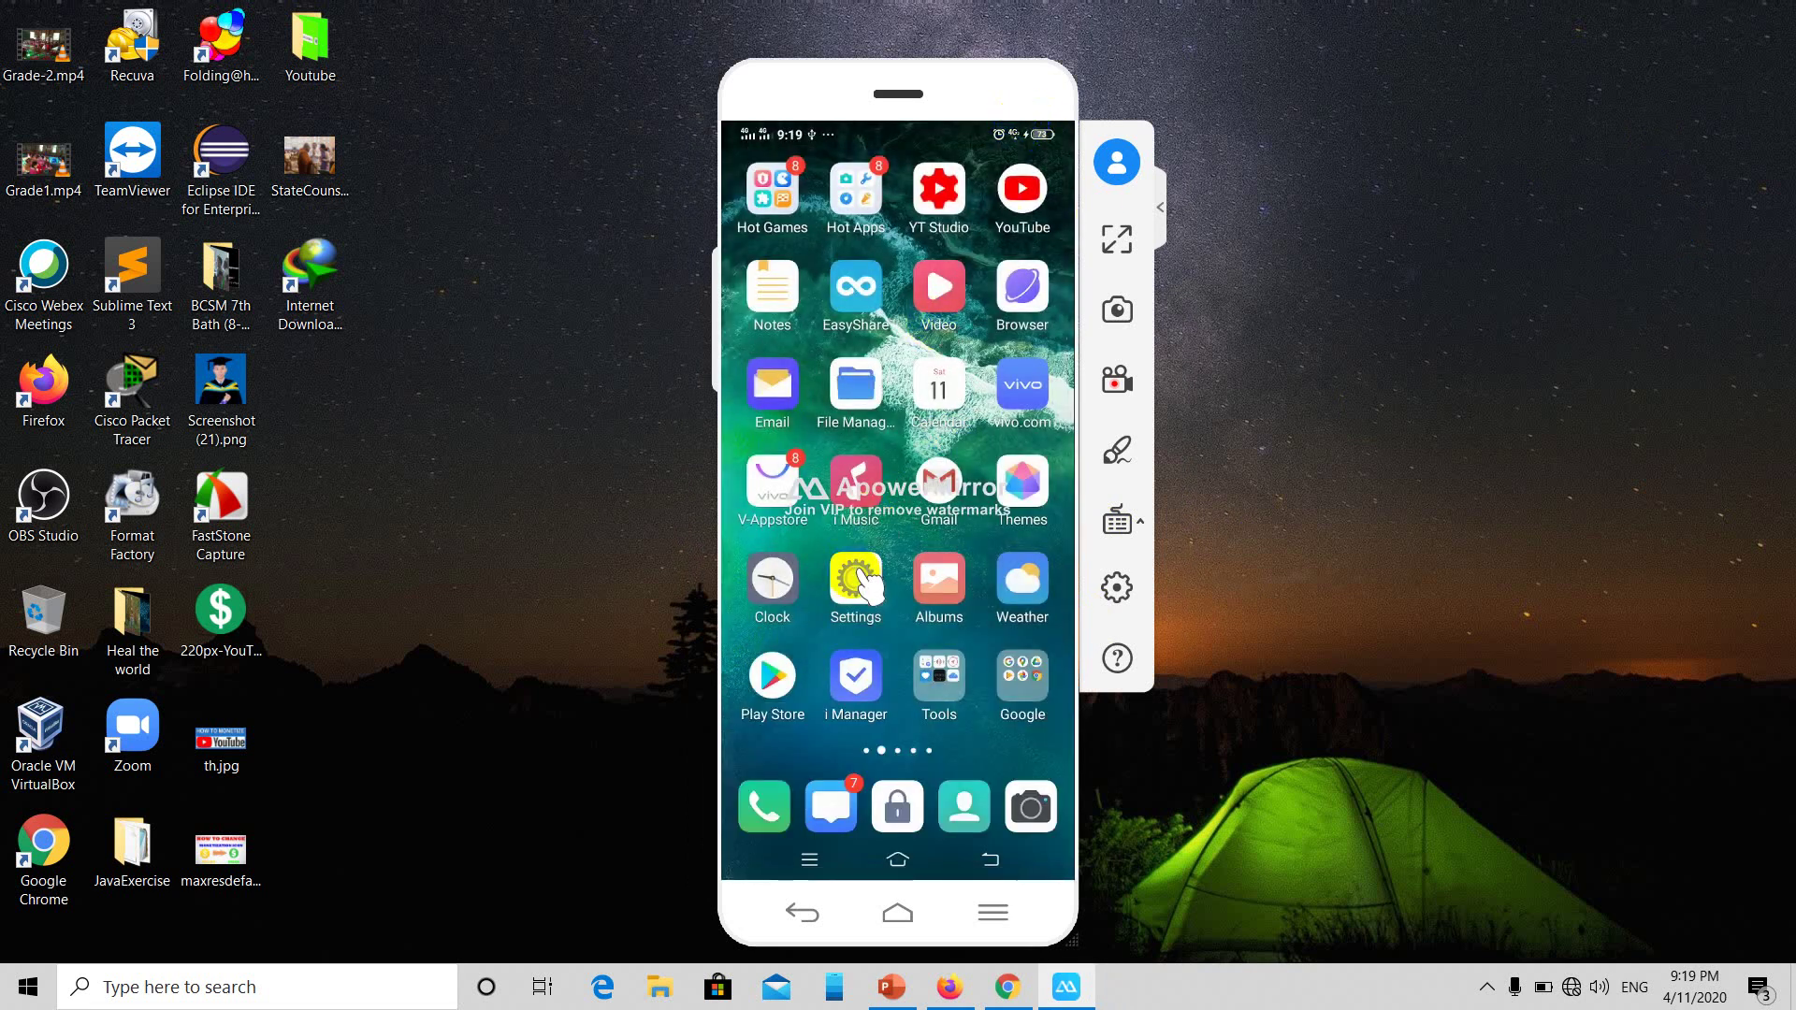
{"action": "left_click", "coordinate": [856, 582]}
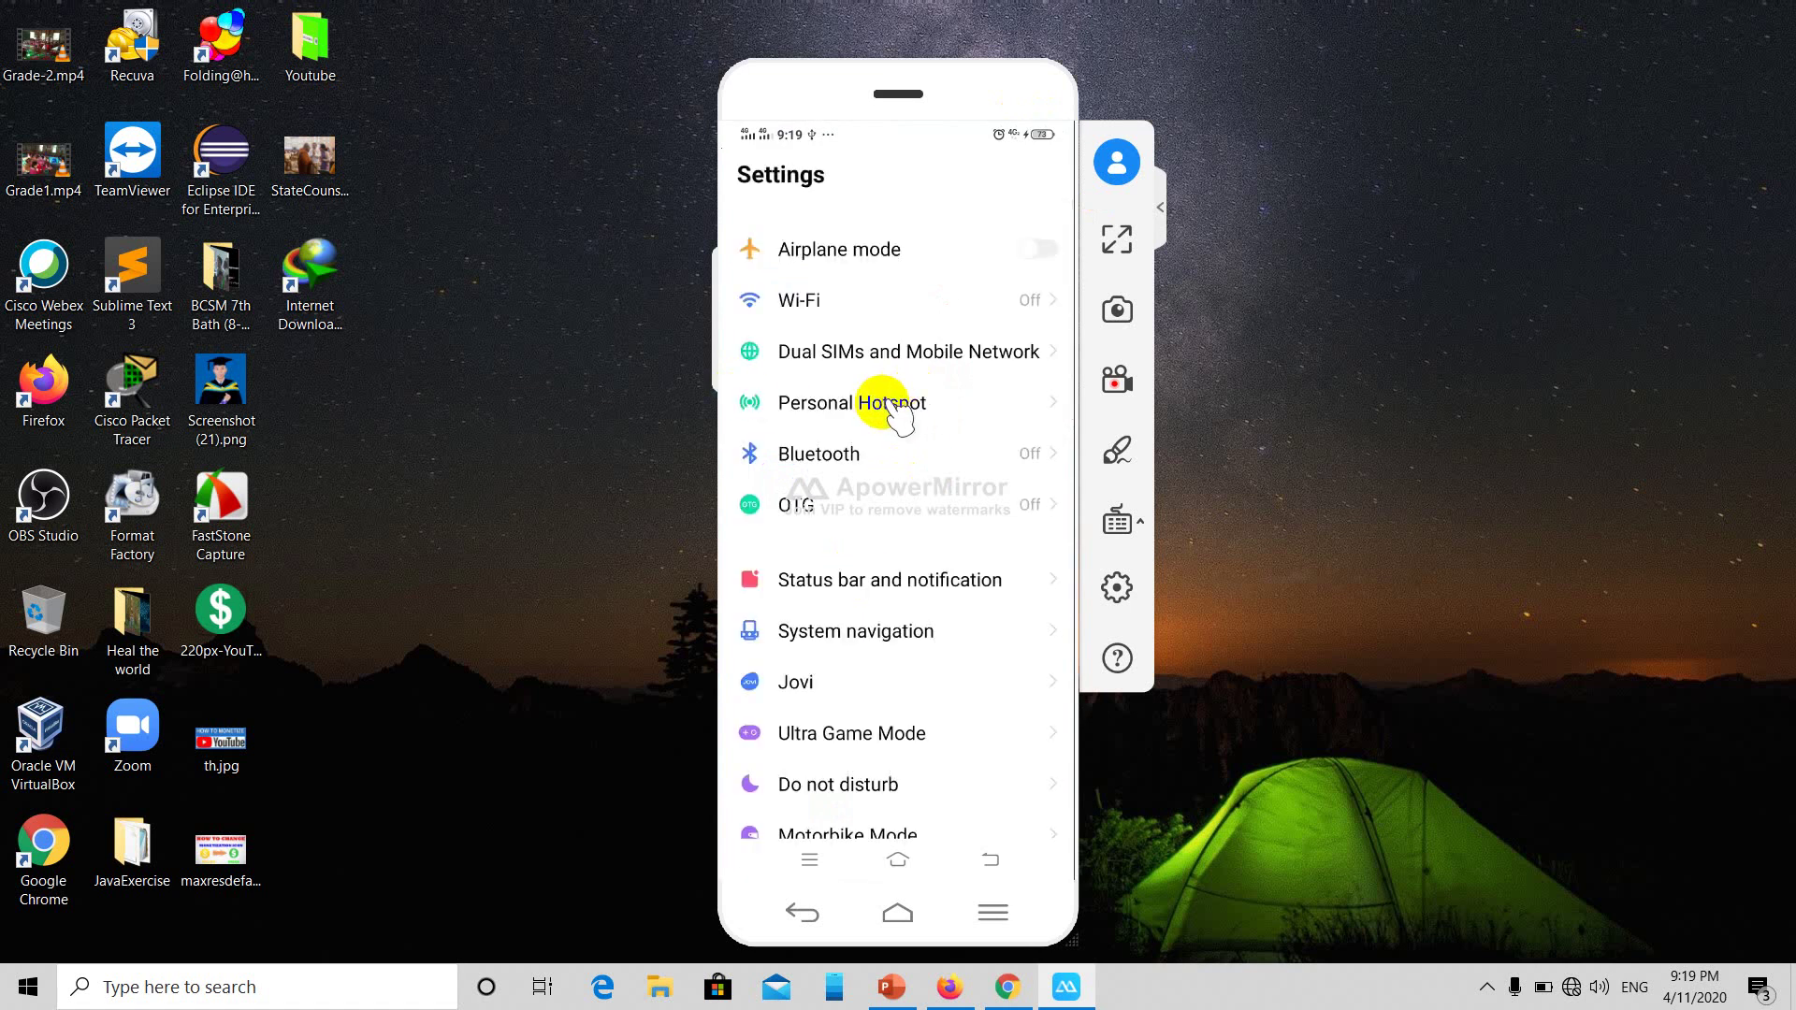
{"action": "left_click", "coordinate": [954, 407]}
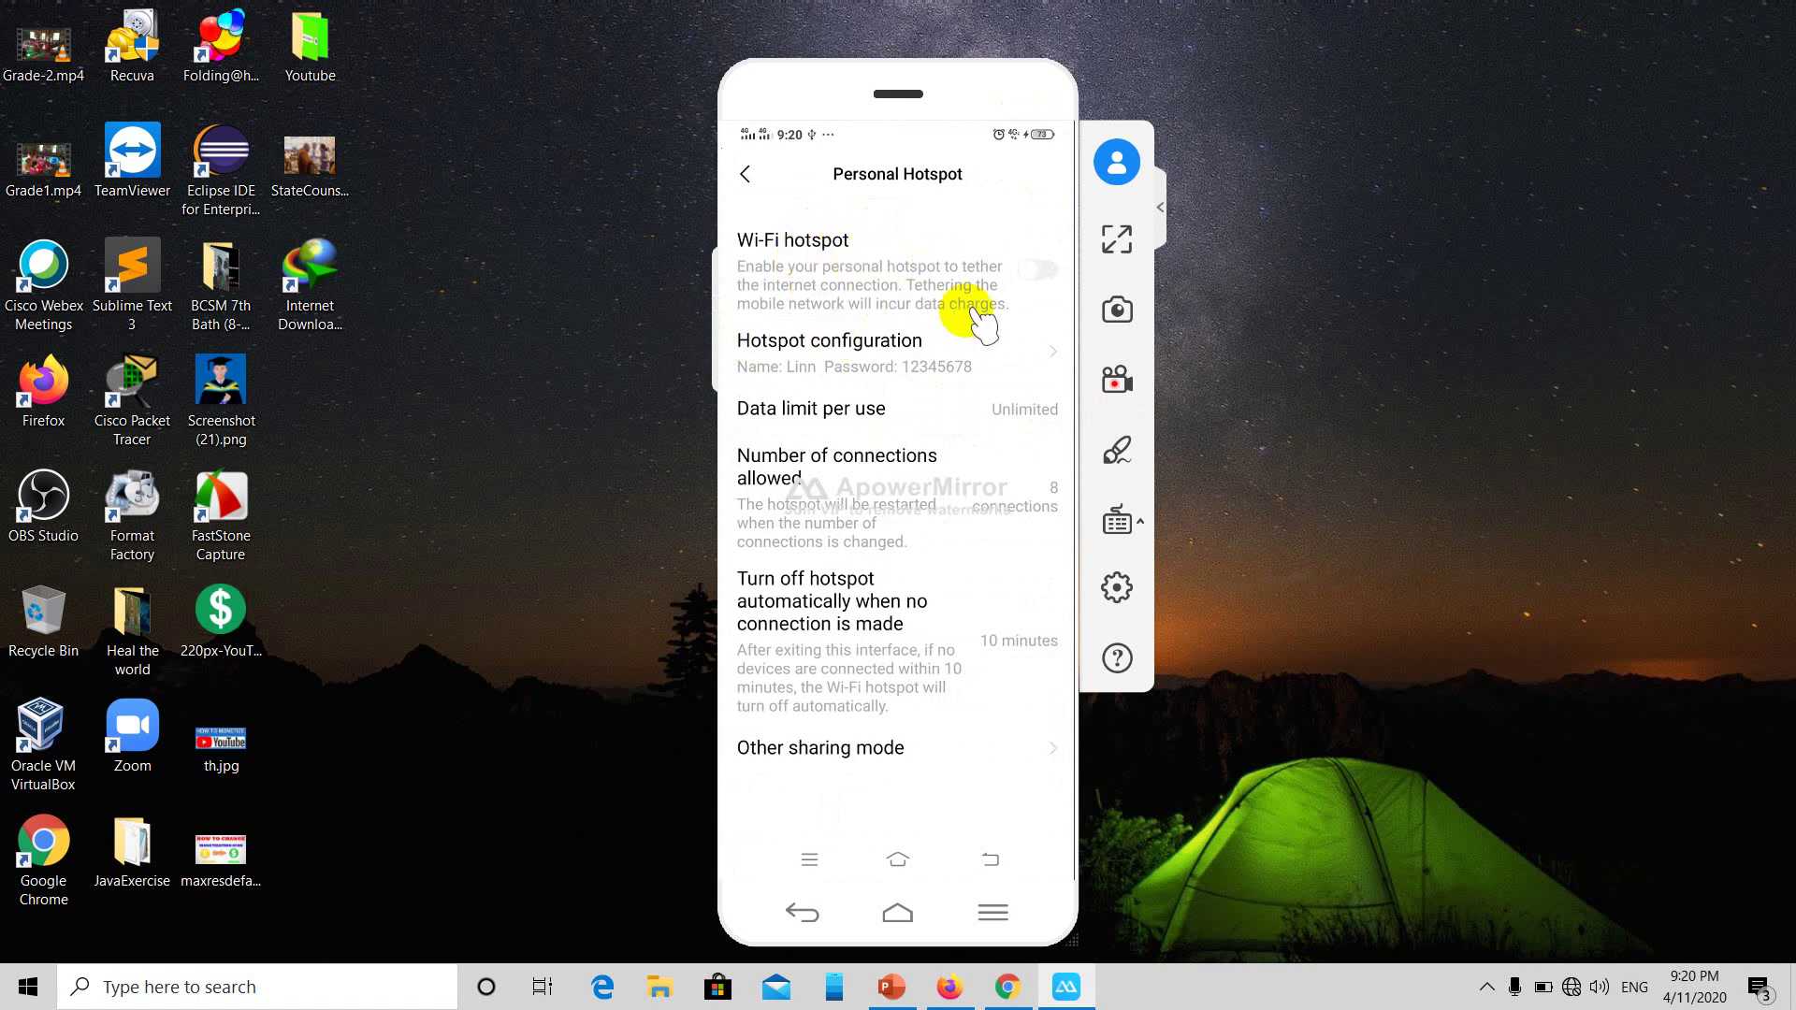
{"action": "left_click", "coordinate": [1039, 274]}
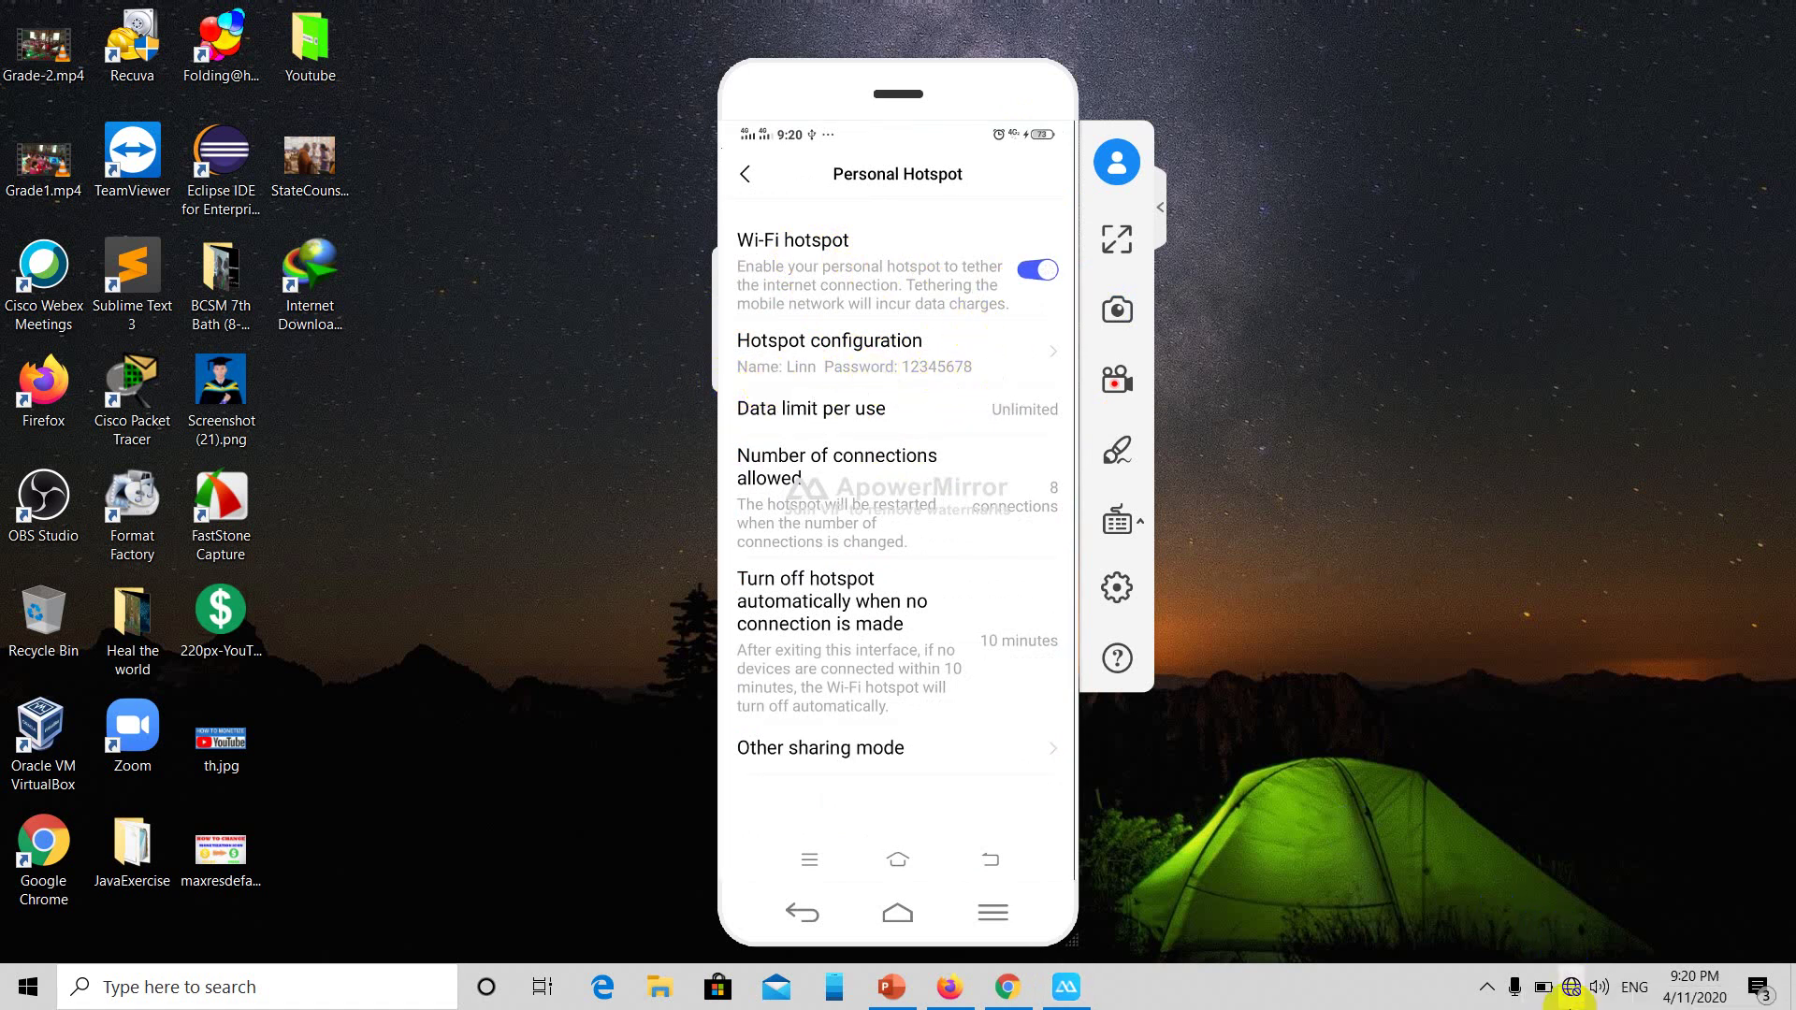
Step: Join the Linn network from the tray flyout with its security key and allow the PC to be discoverable
{"action": "left_click", "coordinate": [1571, 989]}
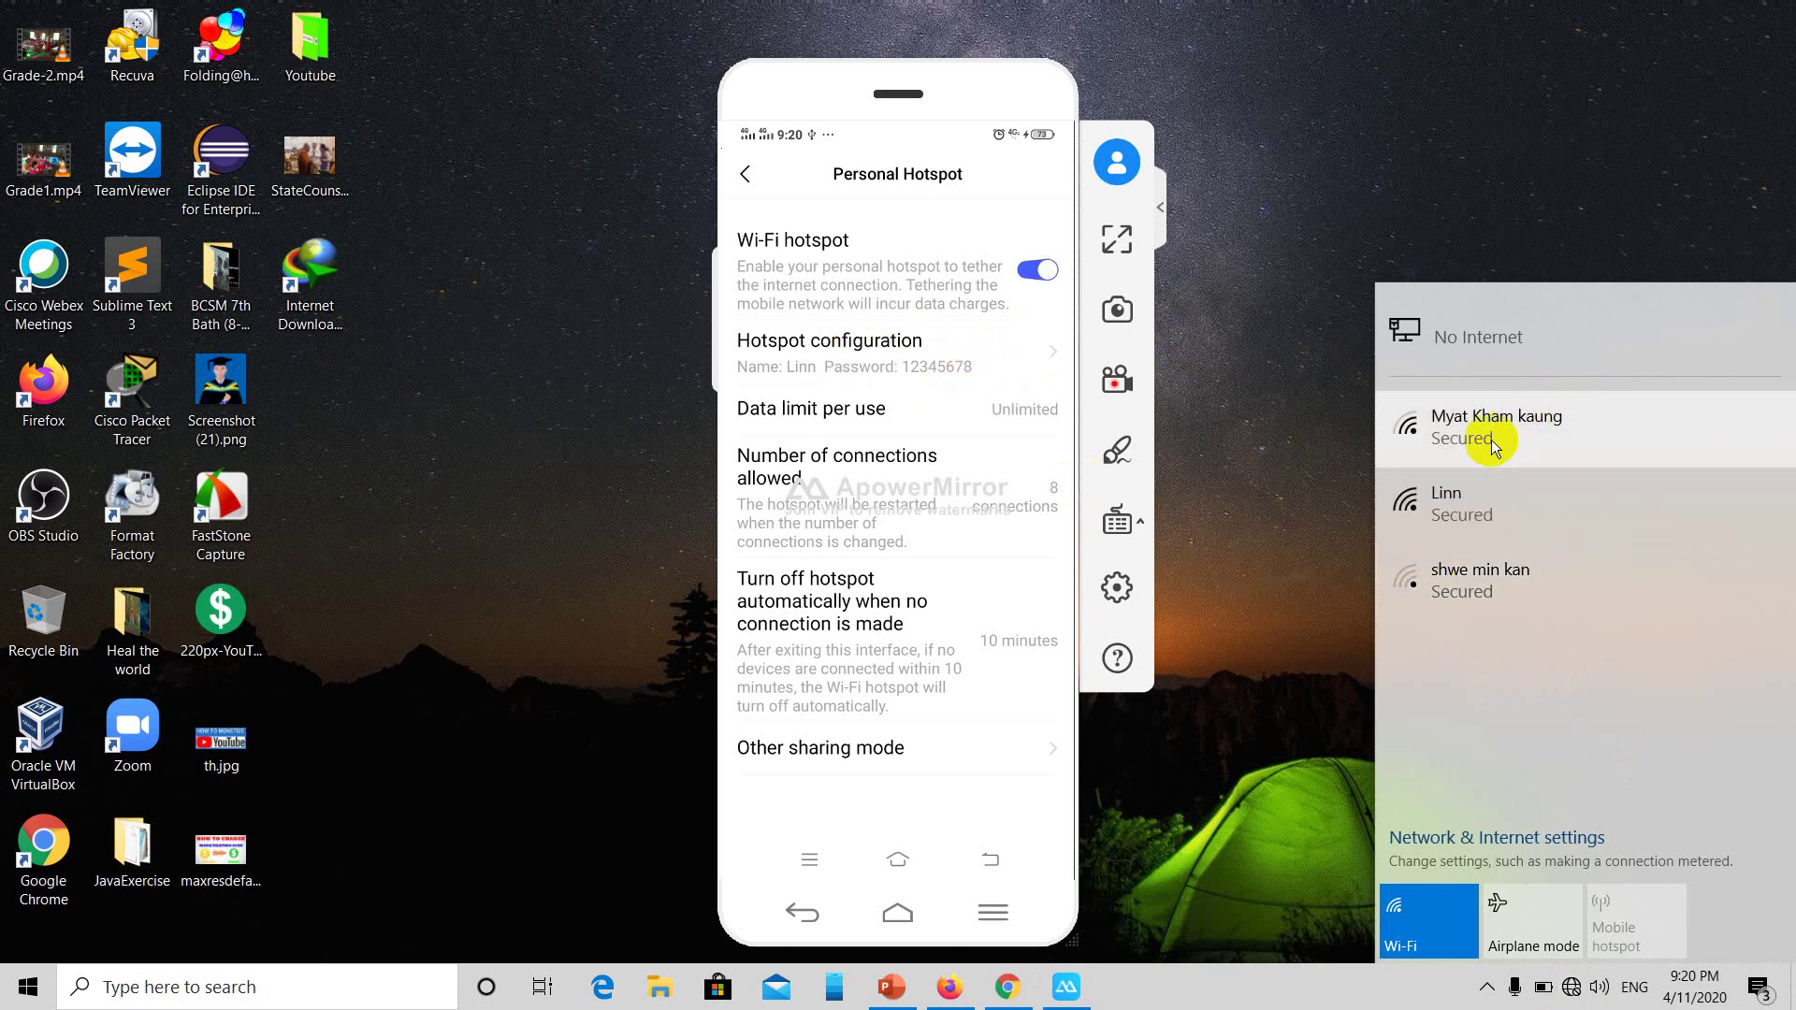
{"action": "left_click", "coordinate": [1471, 513]}
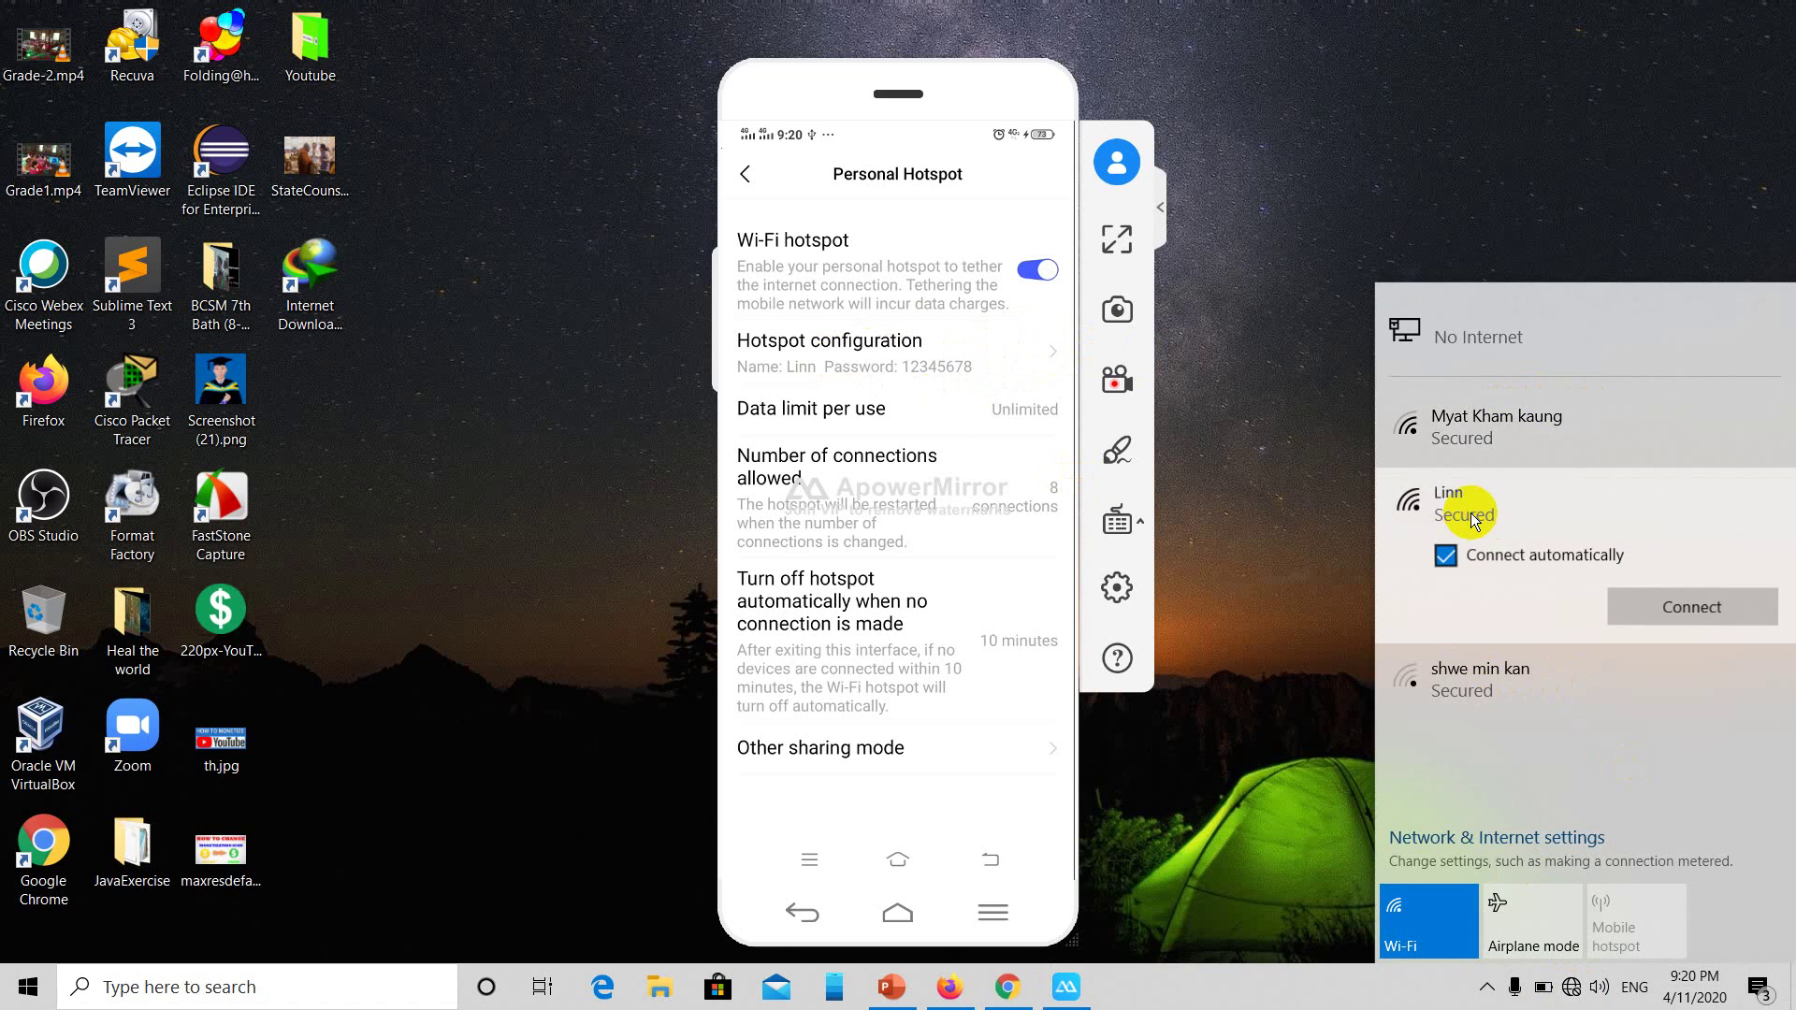
{"action": "left_click", "coordinate": [1707, 611]}
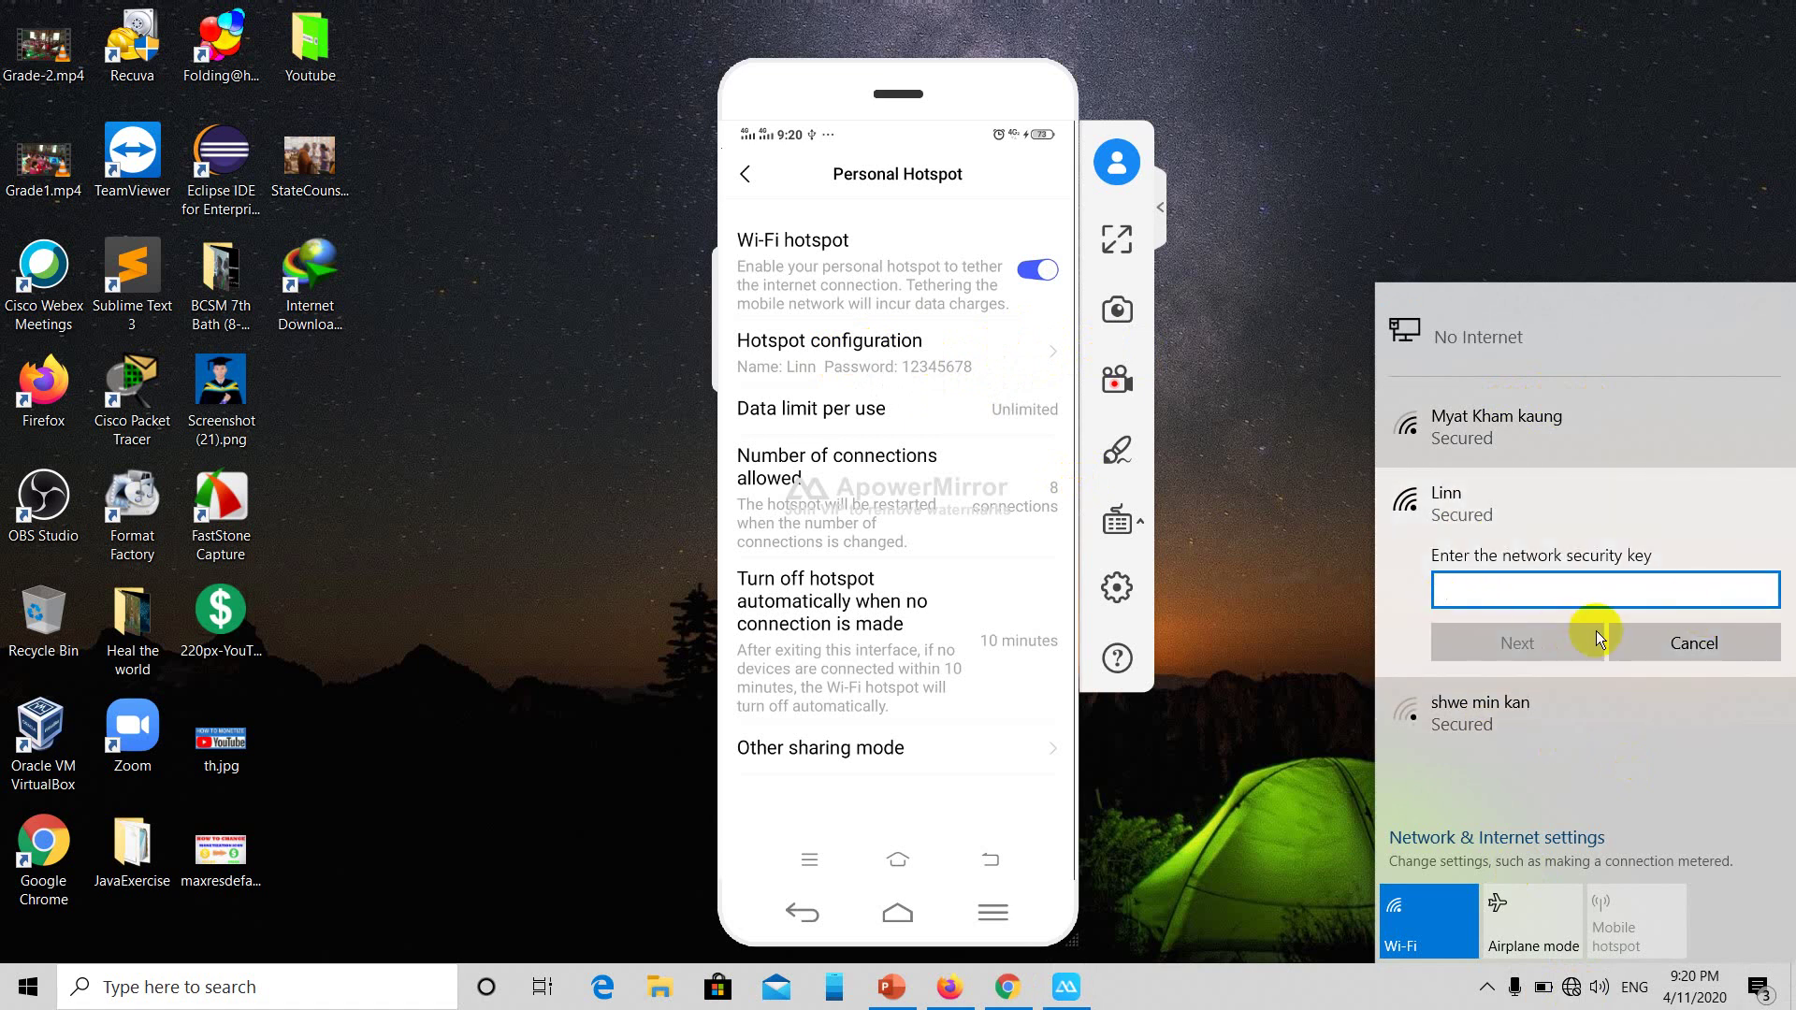
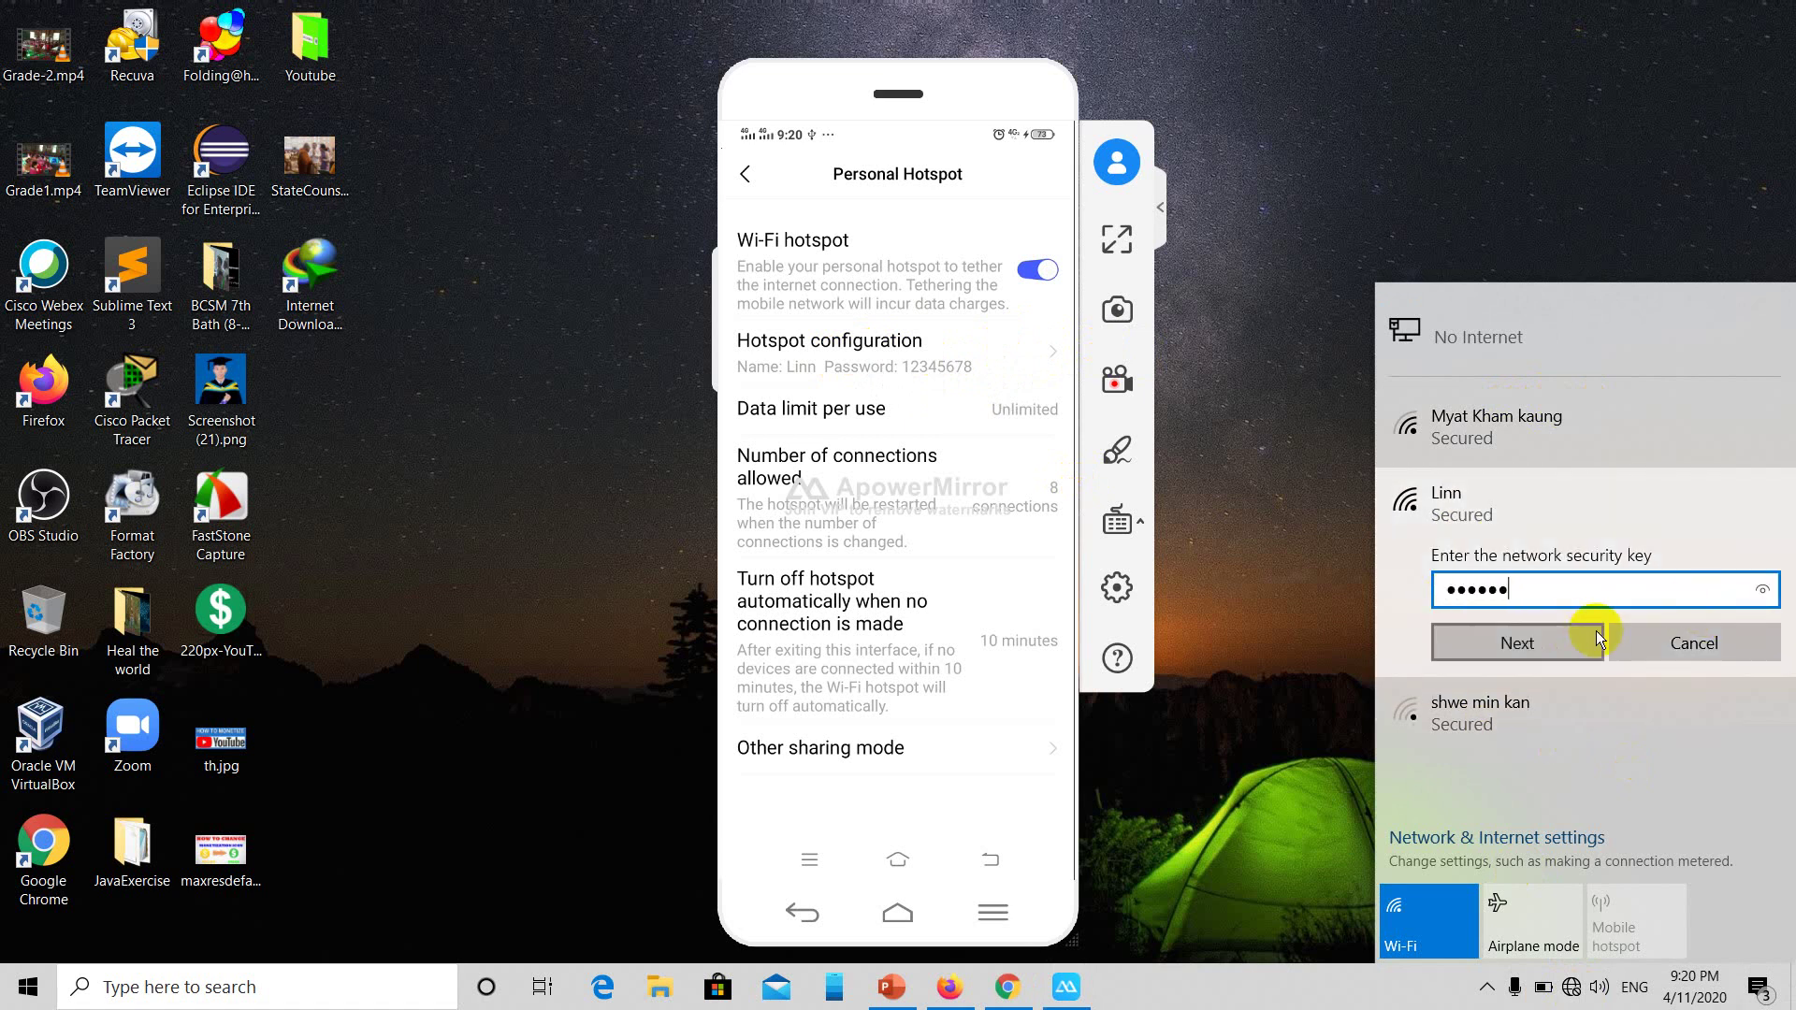
{"action": "left_click", "coordinate": [1767, 591]}
{"action": "left_click", "coordinate": [1517, 644]}
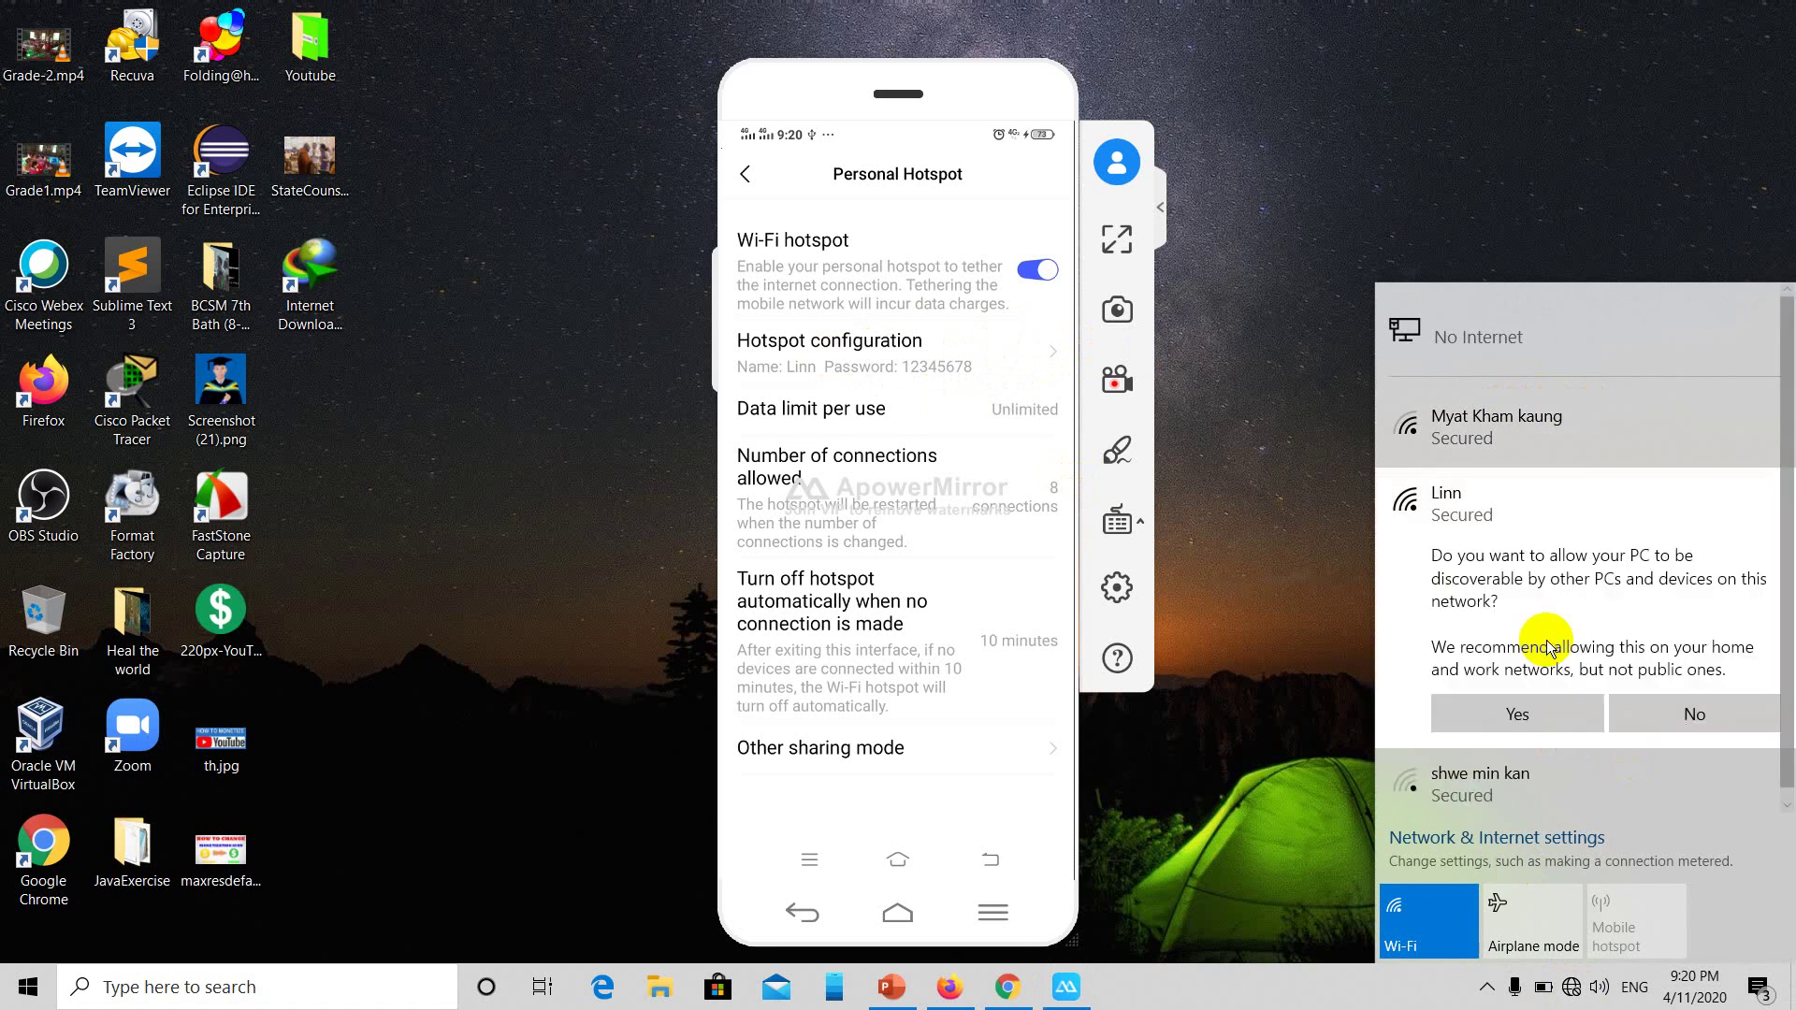
{"action": "left_click", "coordinate": [1475, 697]}
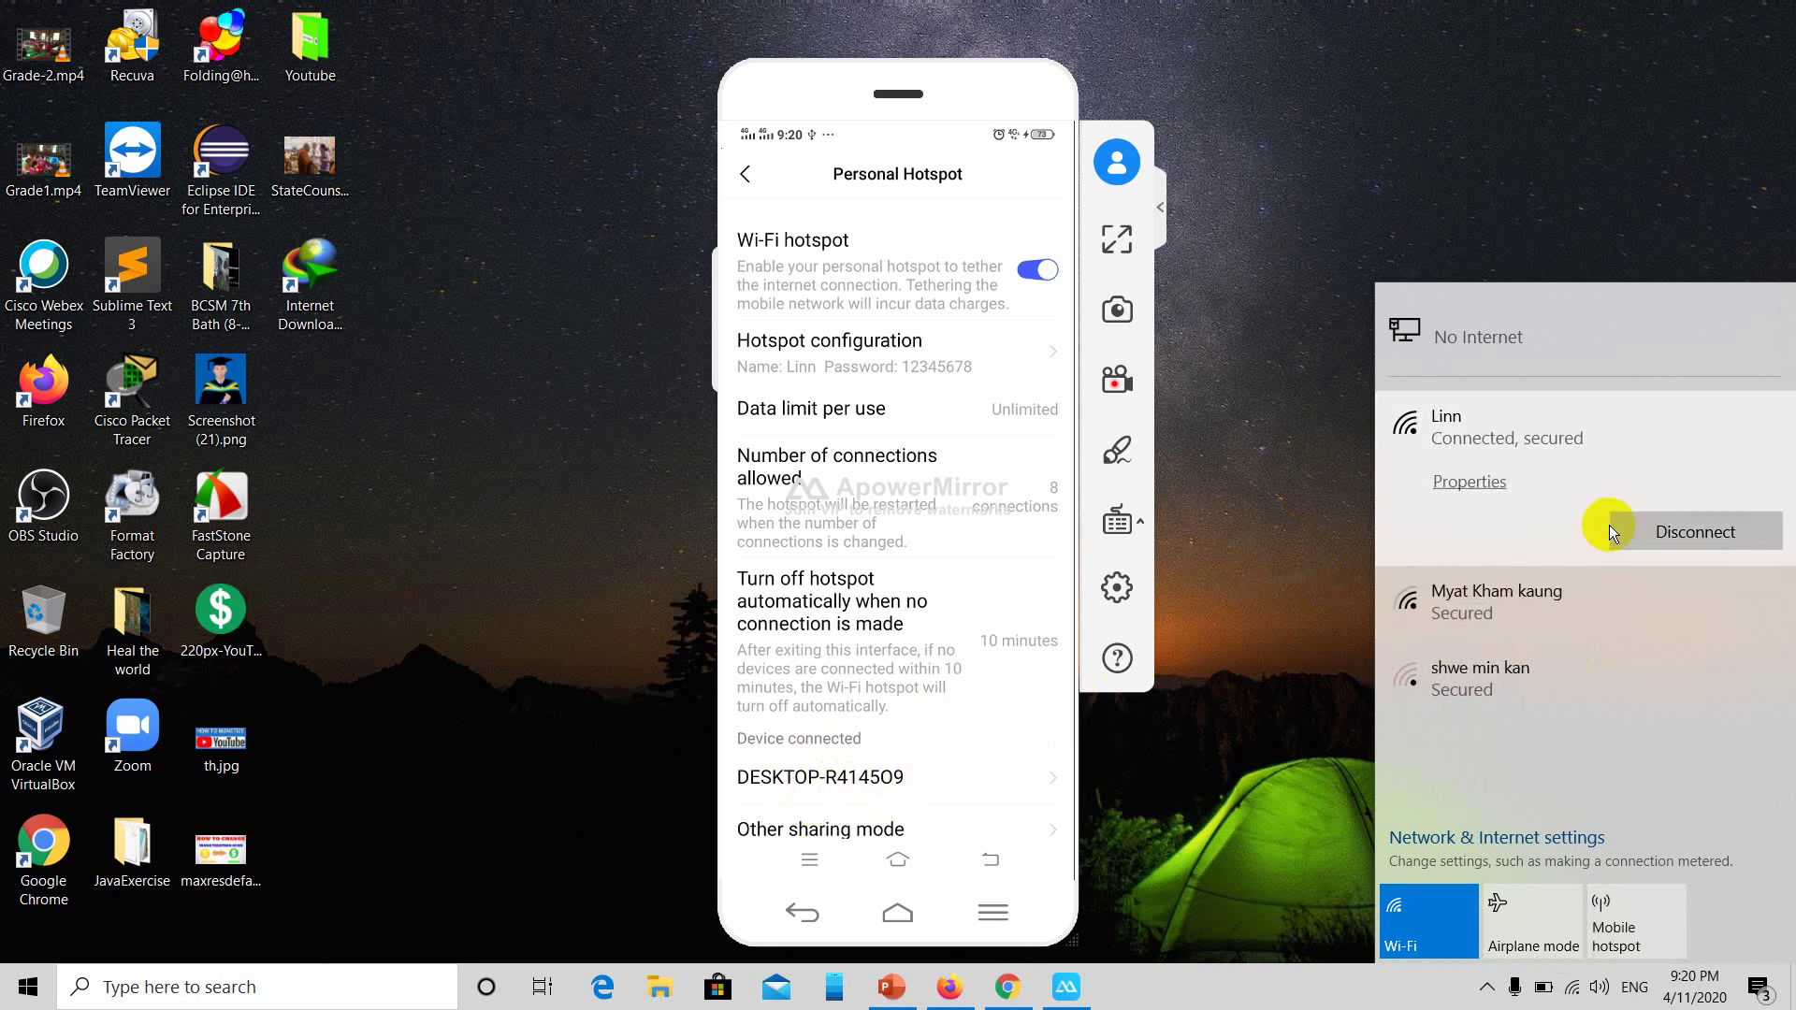
Step: Disconnect the PC from Linn, close the flyout and turn the phone's hotspot off
{"action": "left_click", "coordinate": [1628, 529]}
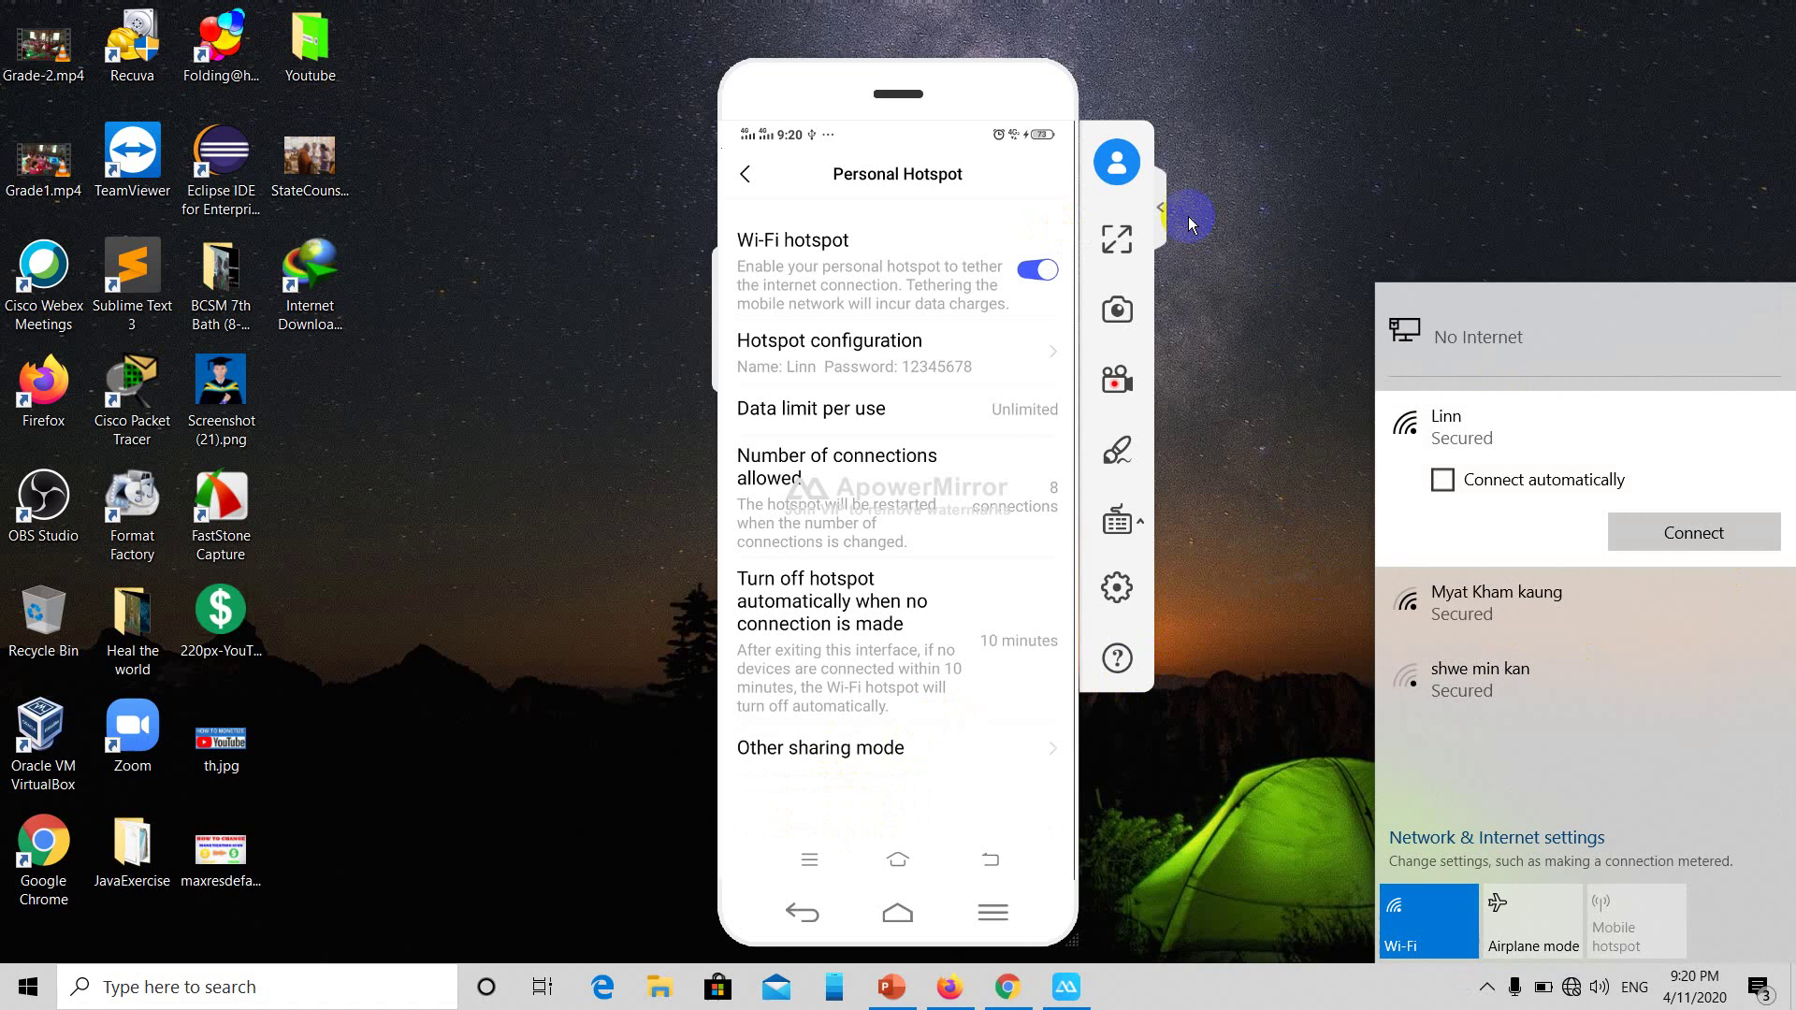
{"action": "left_click", "coordinate": [1034, 269]}
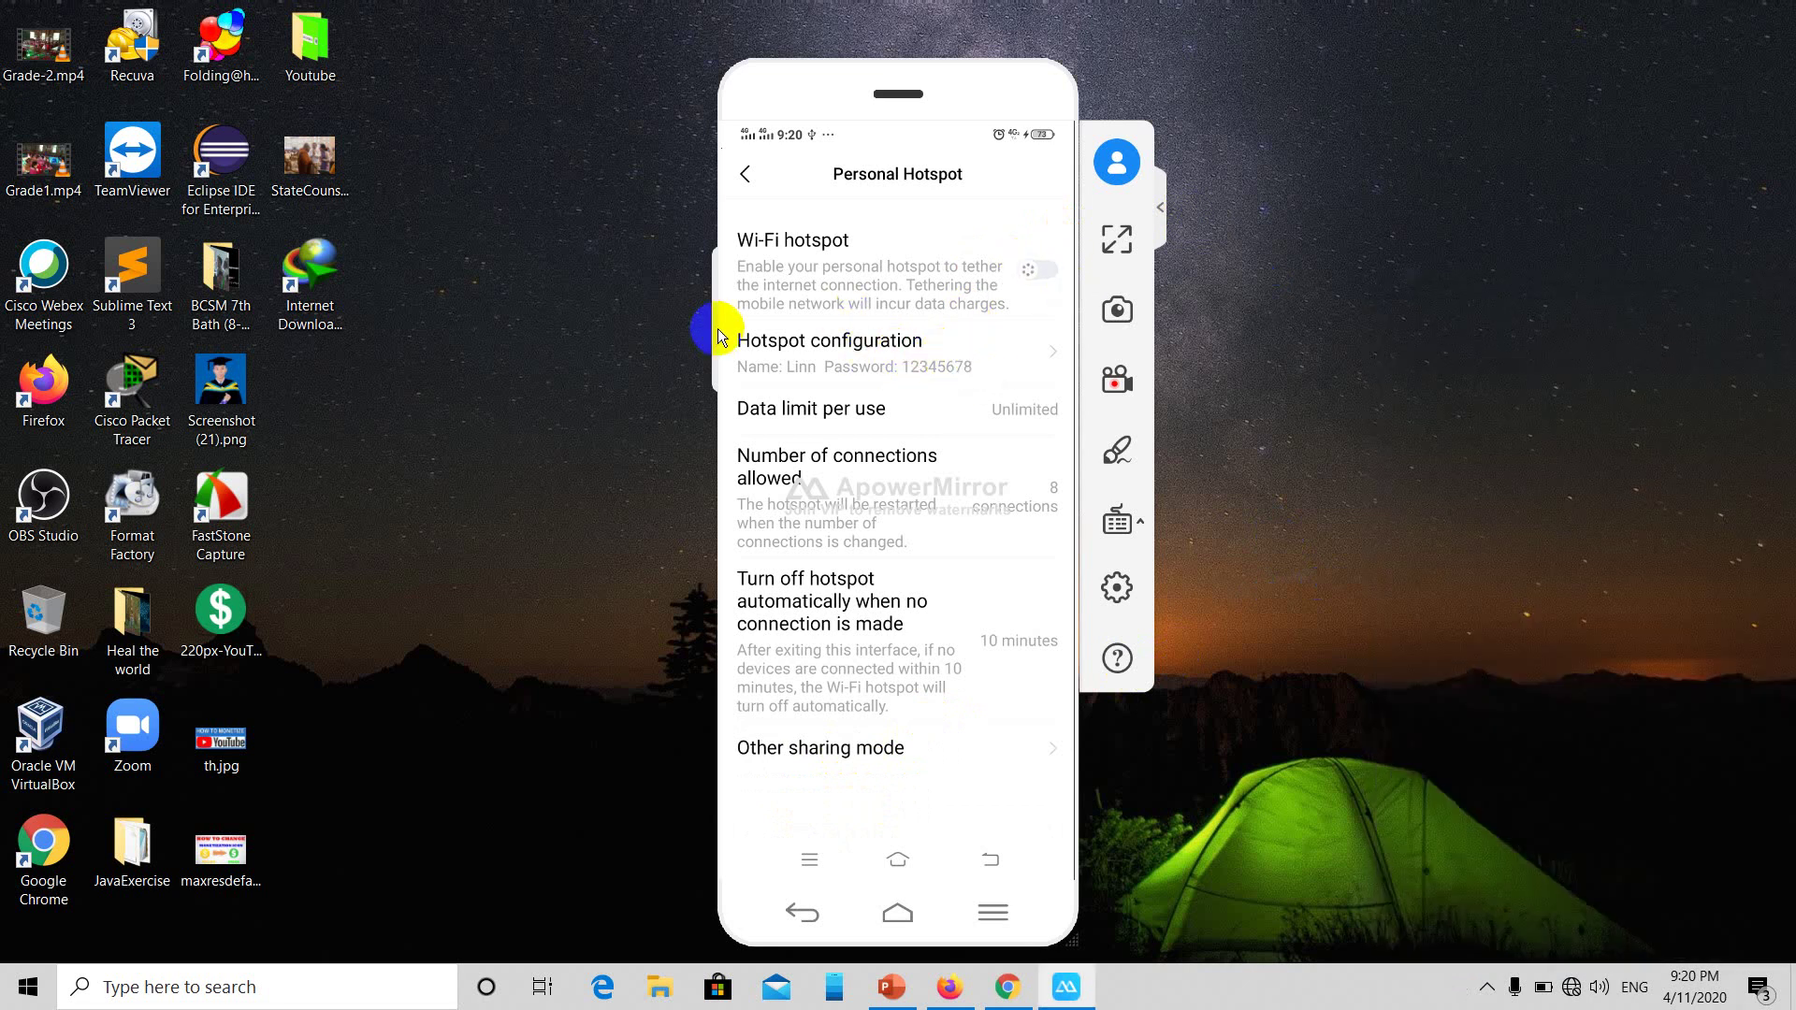
{"action": "left_click", "coordinate": [848, 357]}
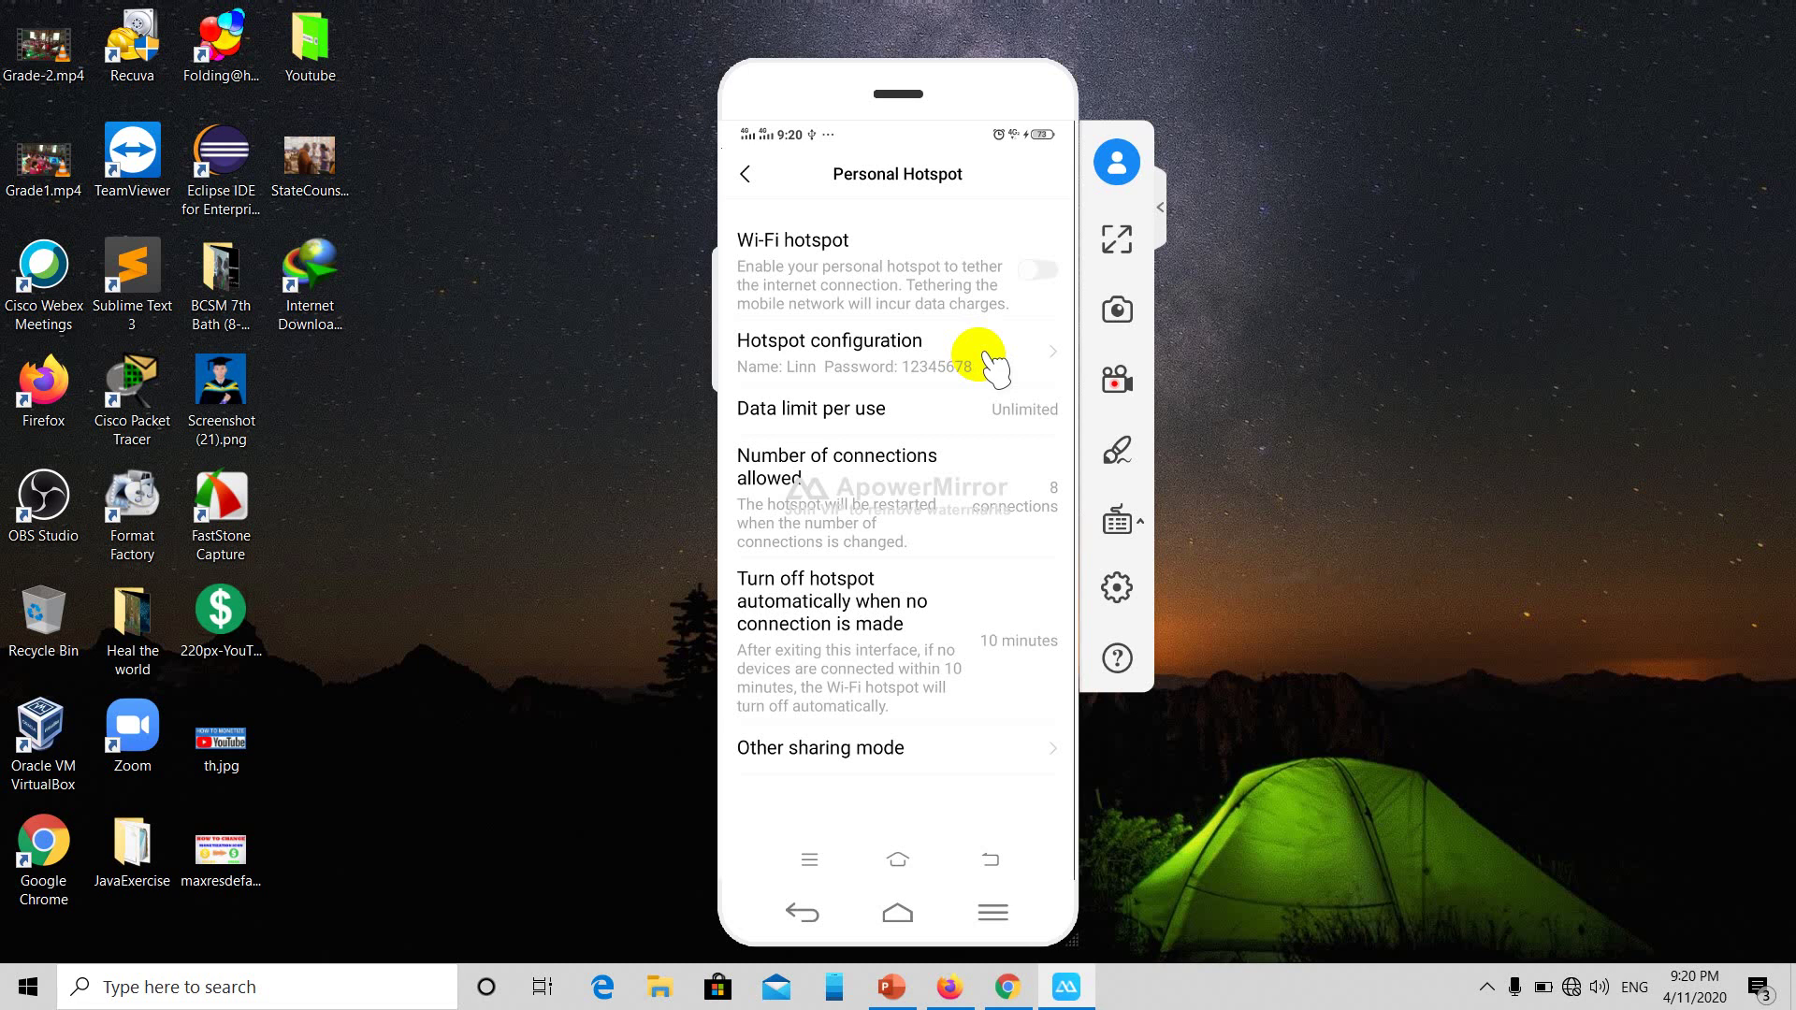
Step: Review the hotspot configuration and its security options, then cancel without changing anything
{"action": "left_click", "coordinate": [993, 365]}
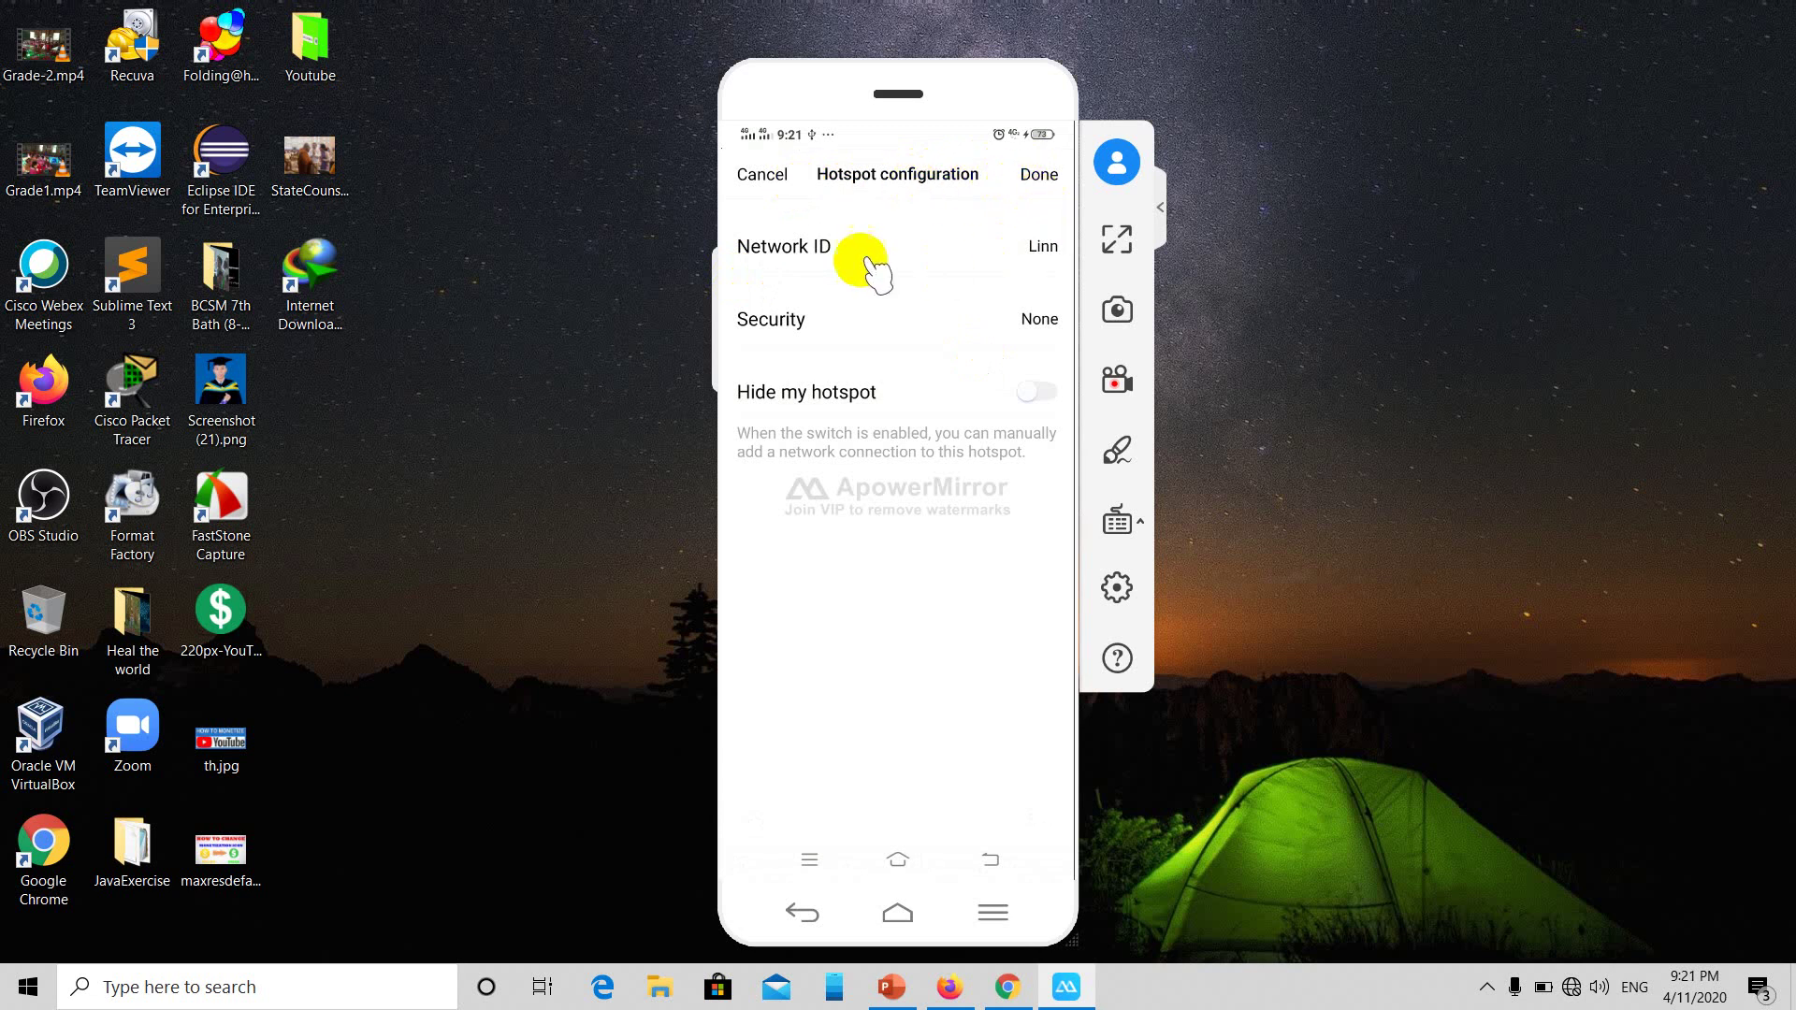
{"action": "left_click", "coordinate": [898, 330]}
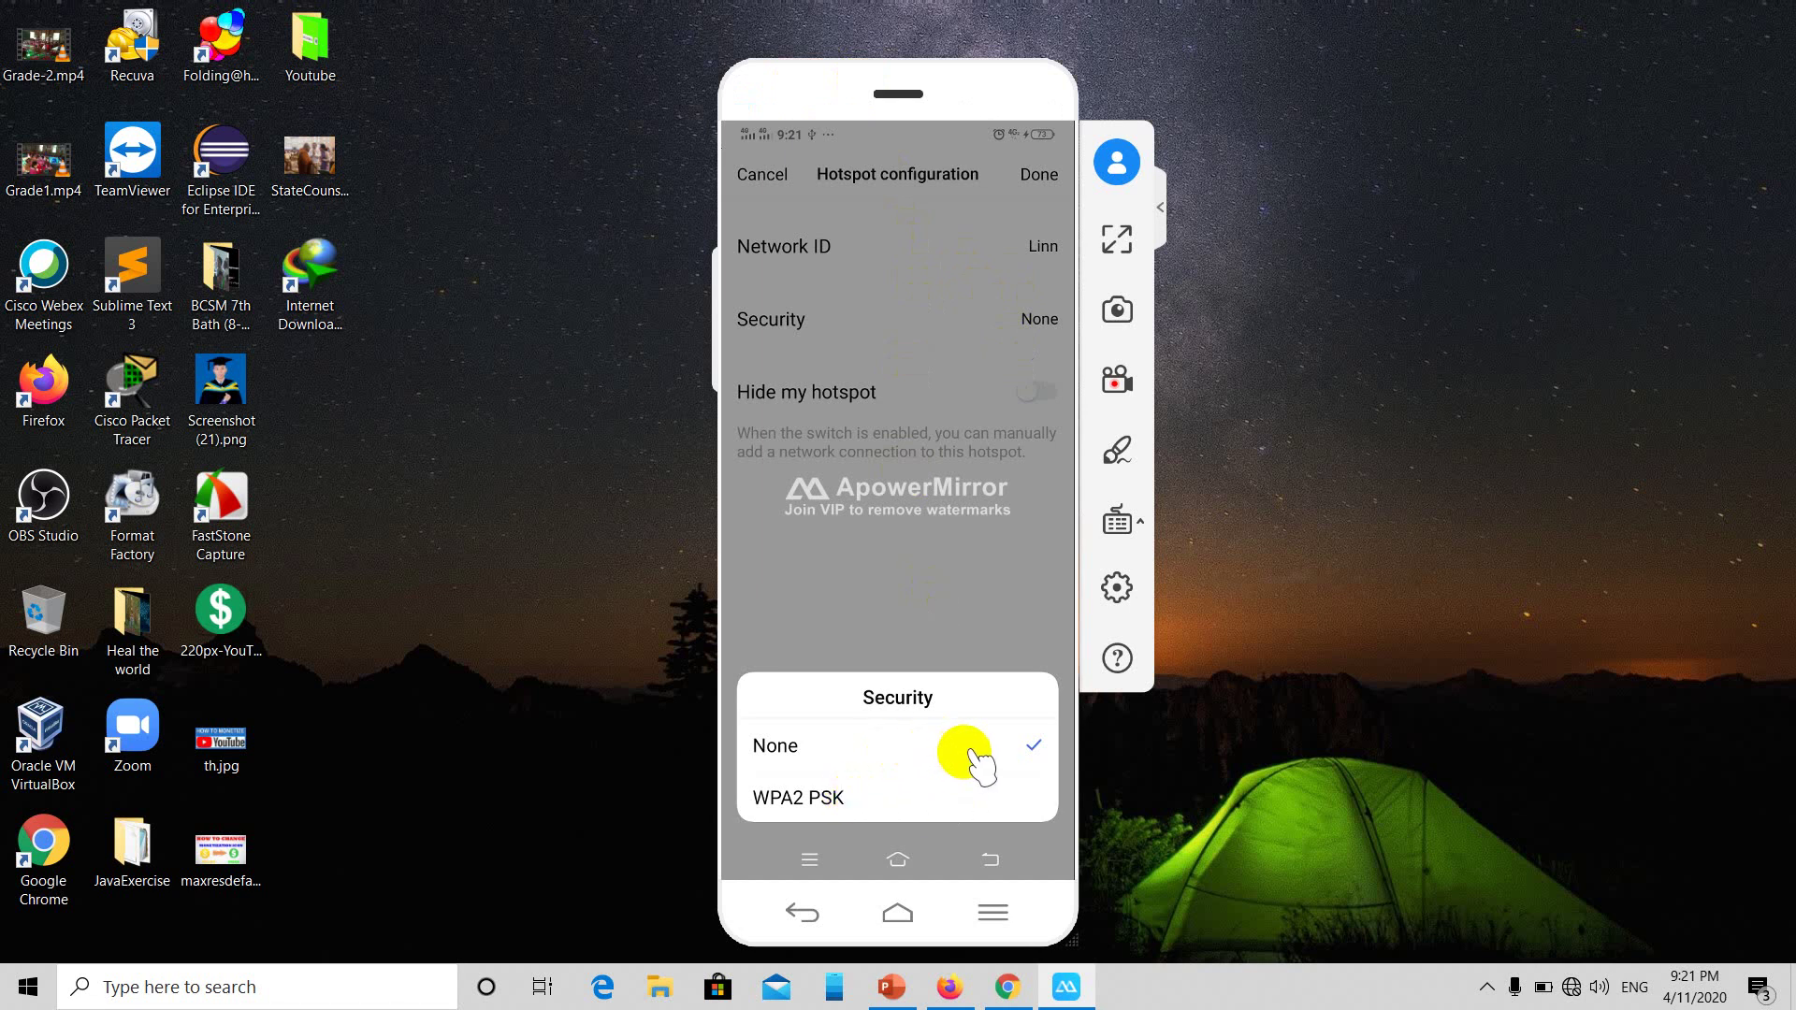
{"action": "left_click", "coordinate": [875, 397]}
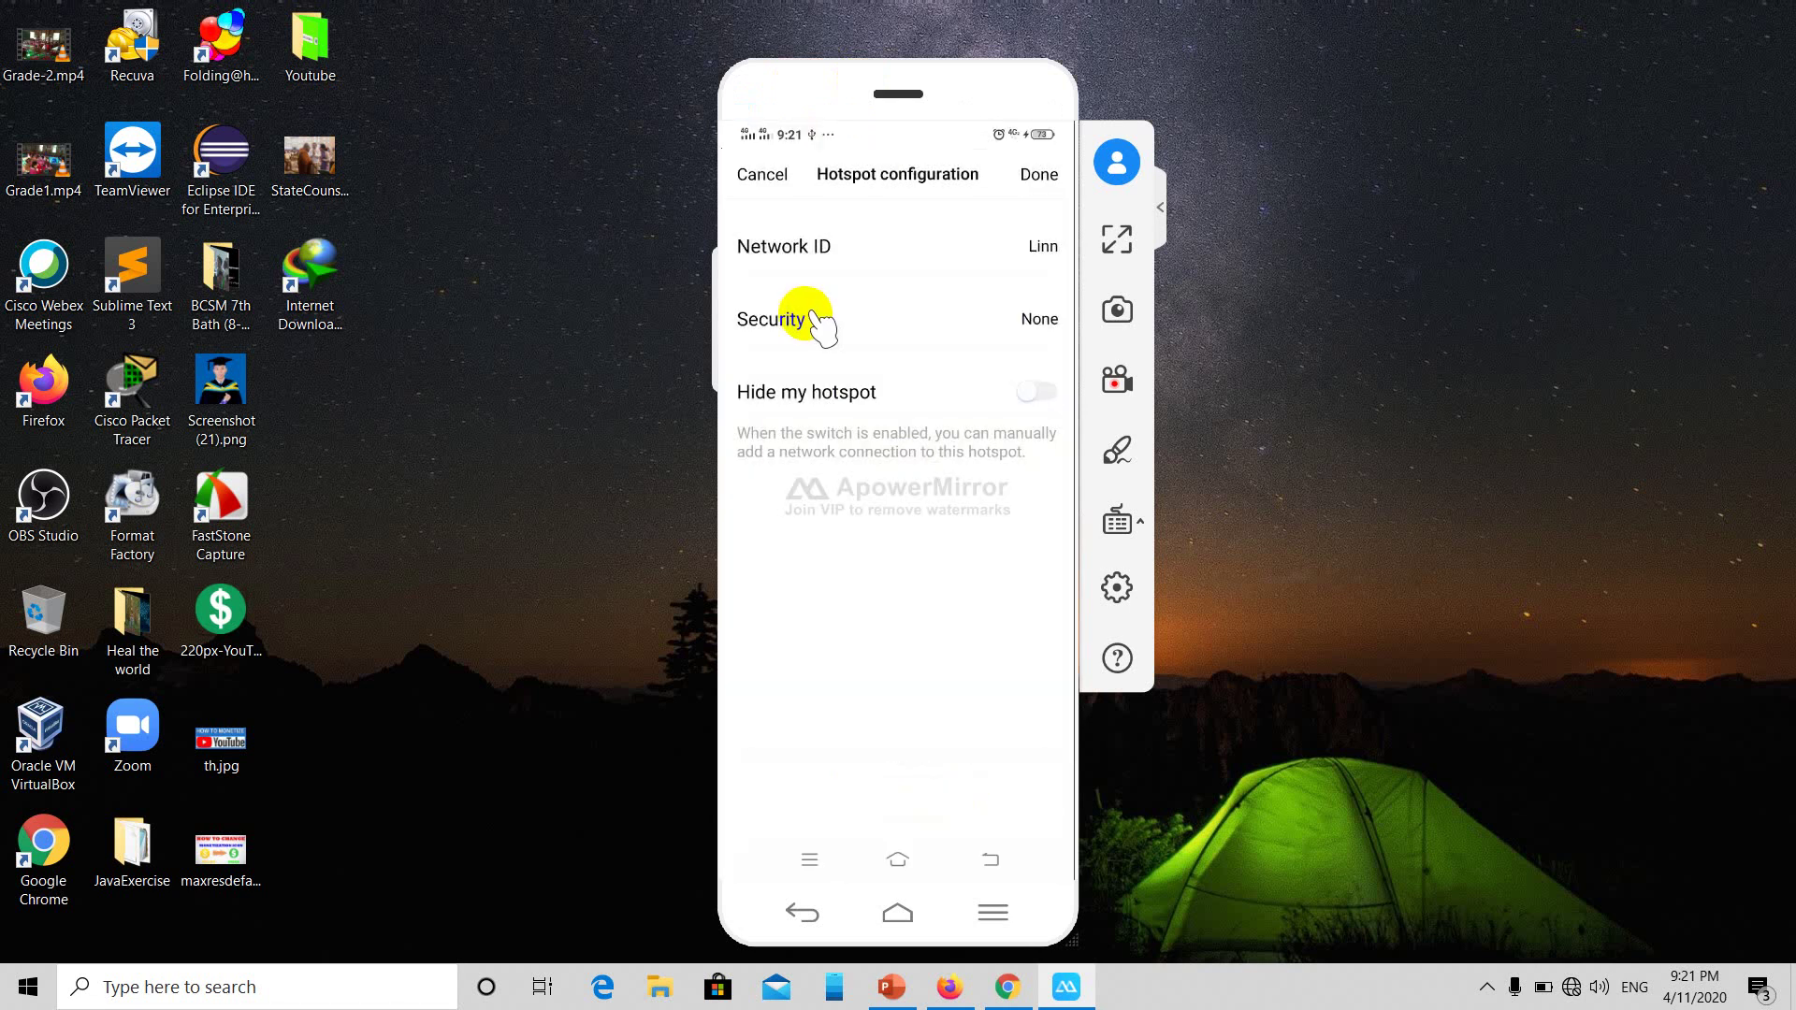
{"action": "left_click", "coordinate": [766, 174]}
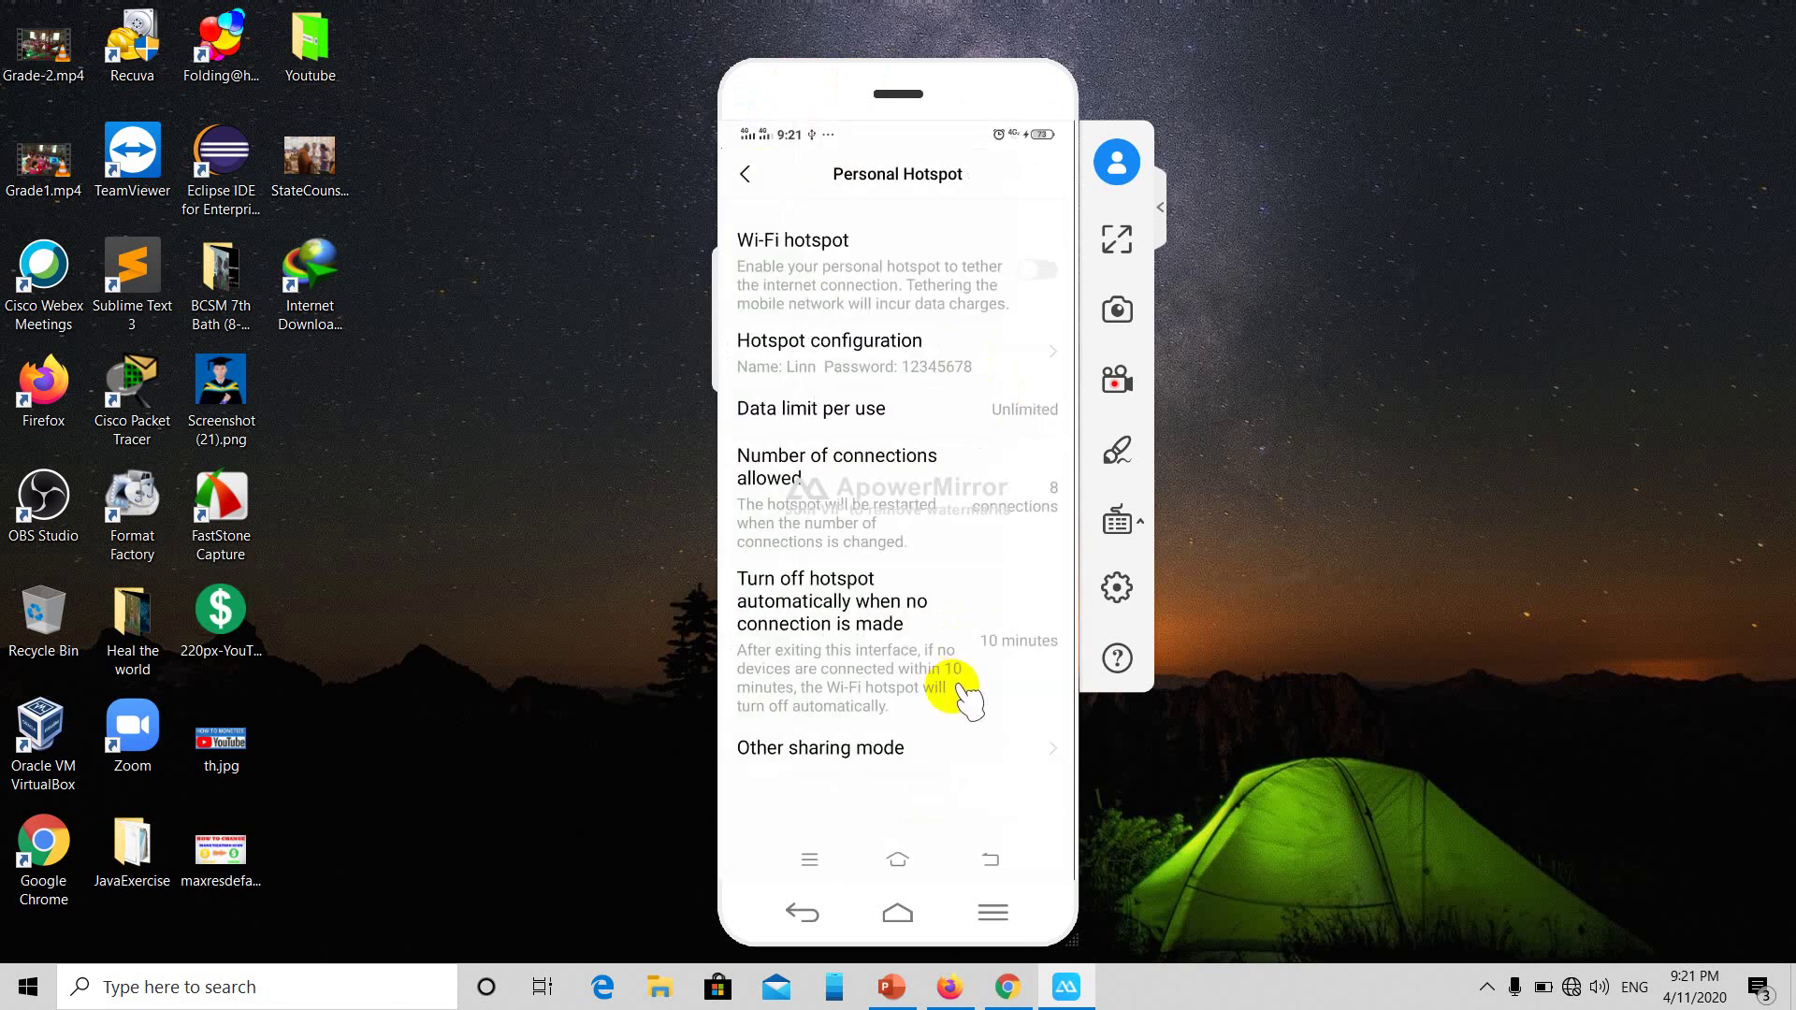
Step: Switch the phone's hotspot back on and reconnect the laptop to Linn from the network flyout
{"action": "left_click", "coordinate": [1046, 270]}
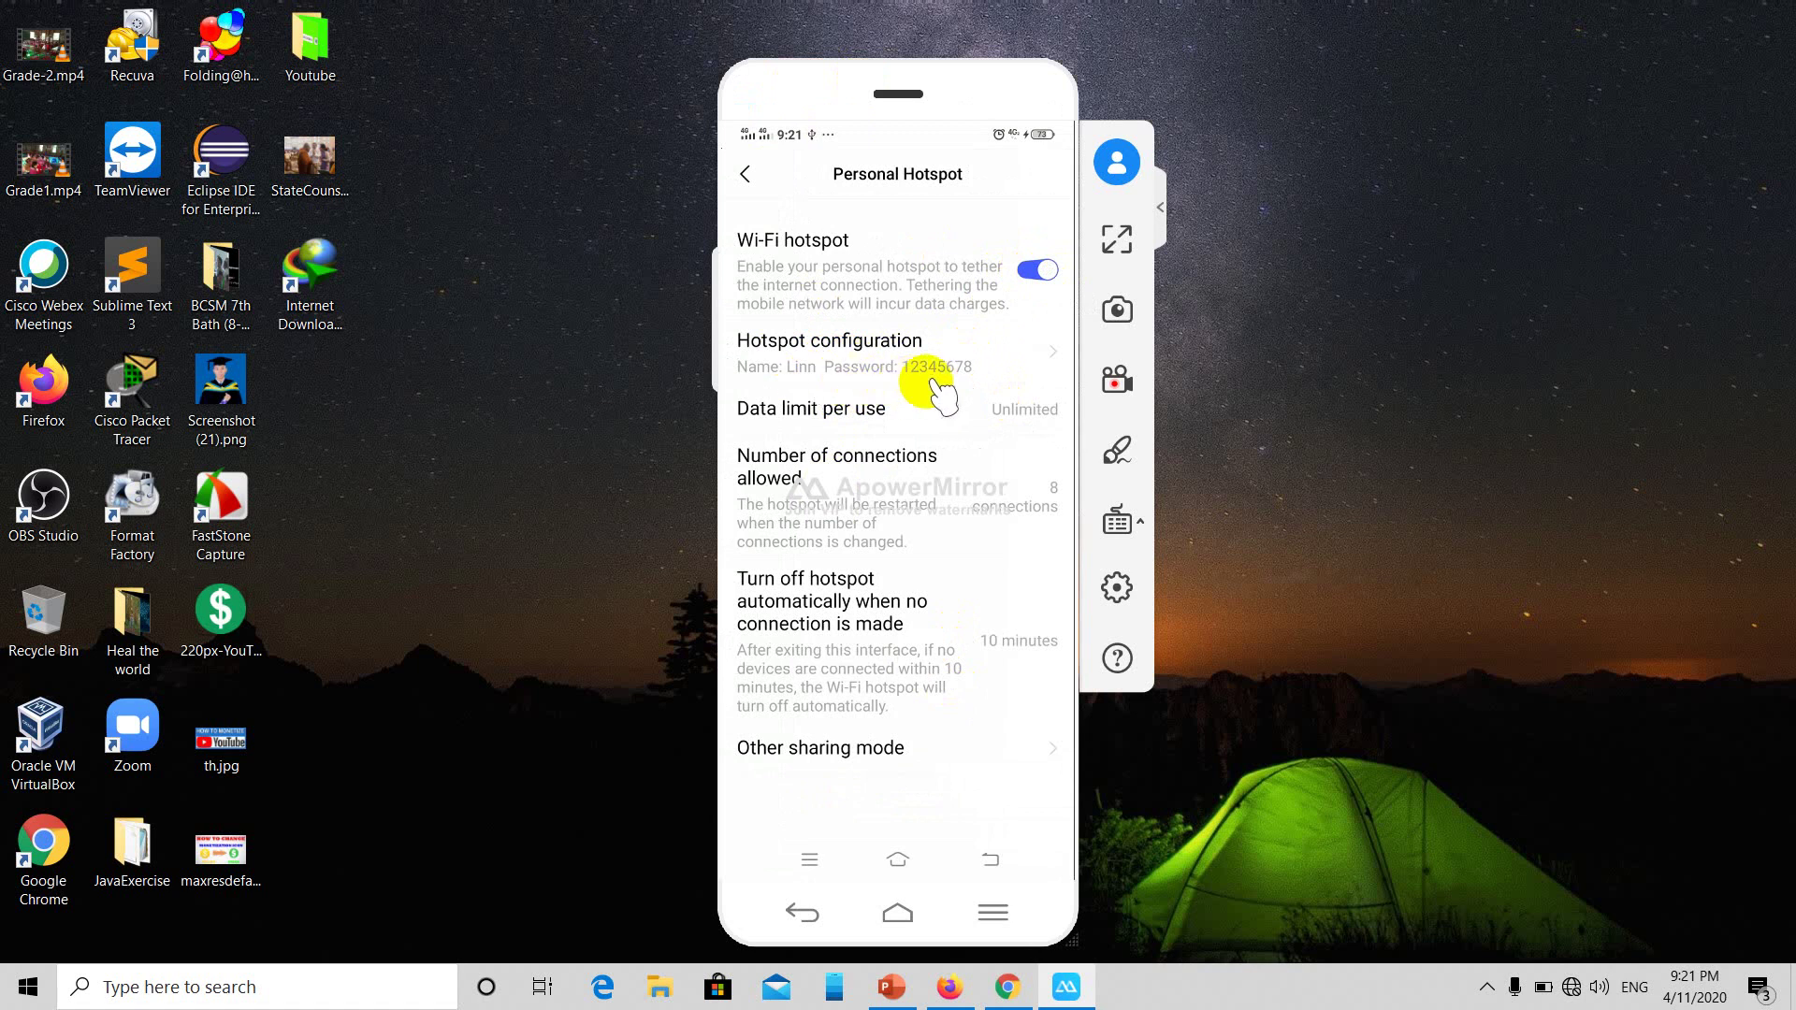
{"action": "left_click", "coordinate": [1576, 987]}
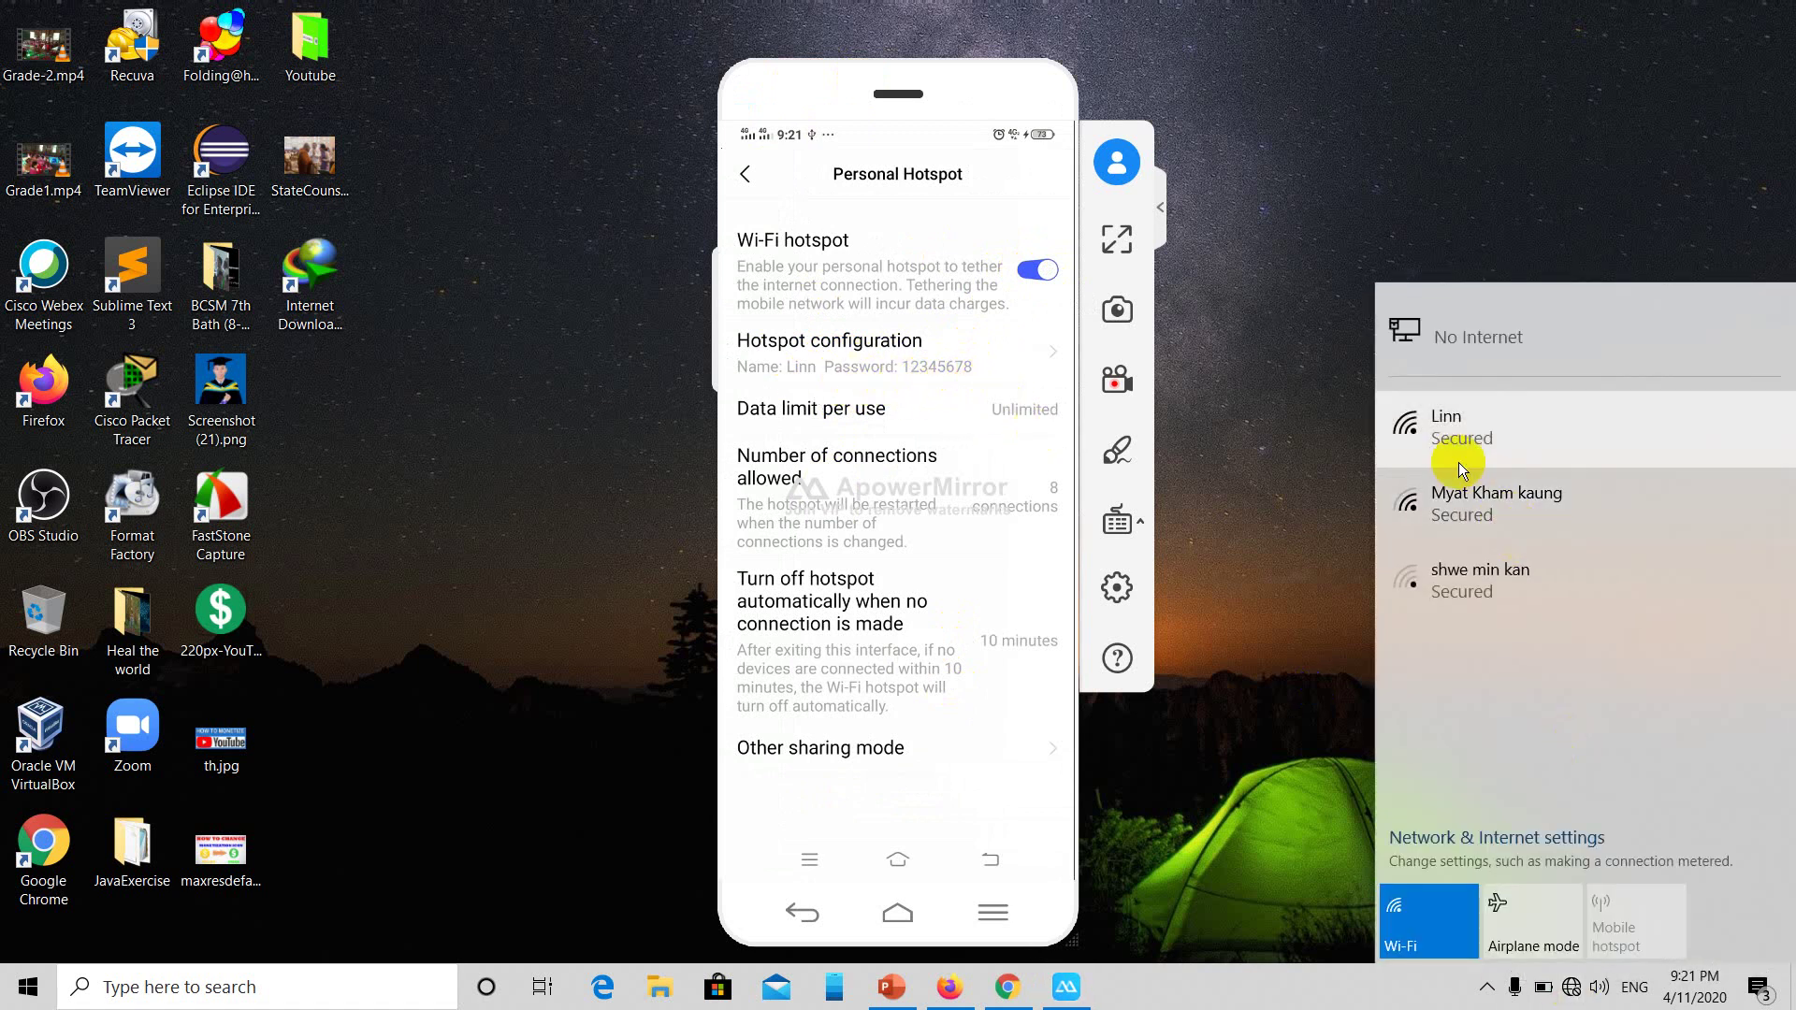
{"action": "left_click", "coordinate": [1458, 452]}
{"action": "left_click", "coordinate": [1676, 524]}
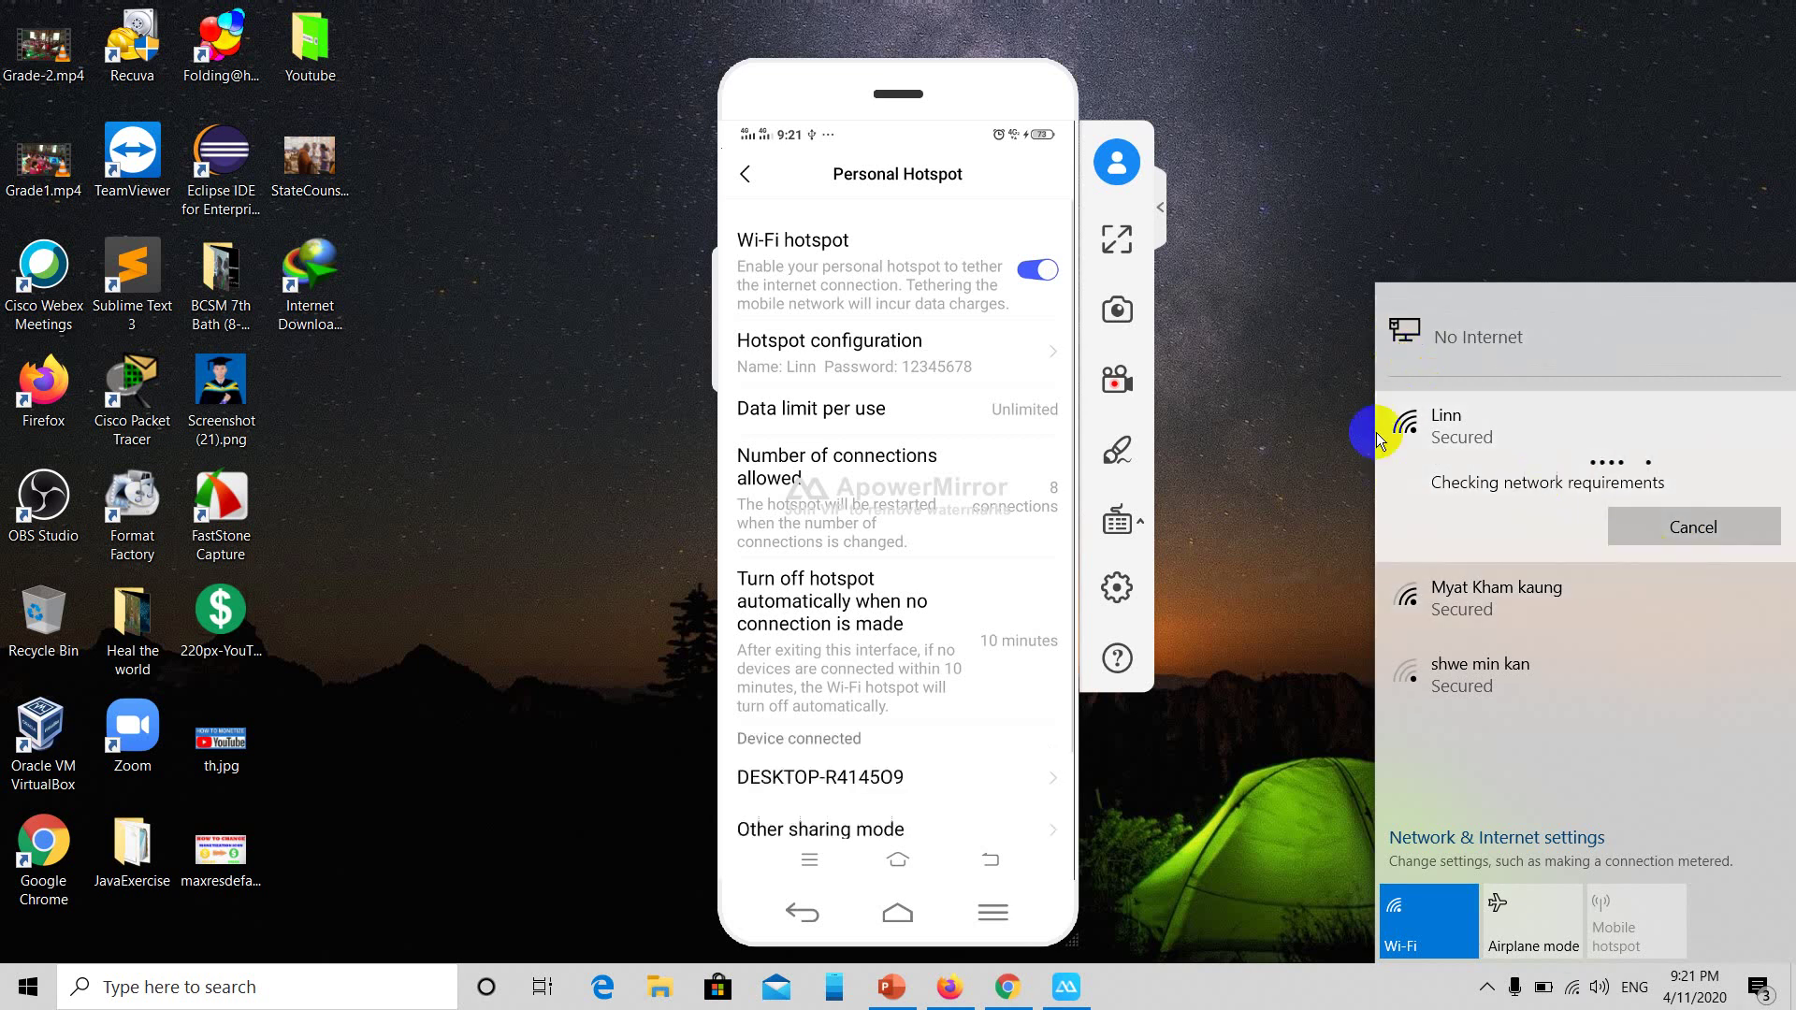
{"action": "left_click", "coordinate": [1293, 199]}
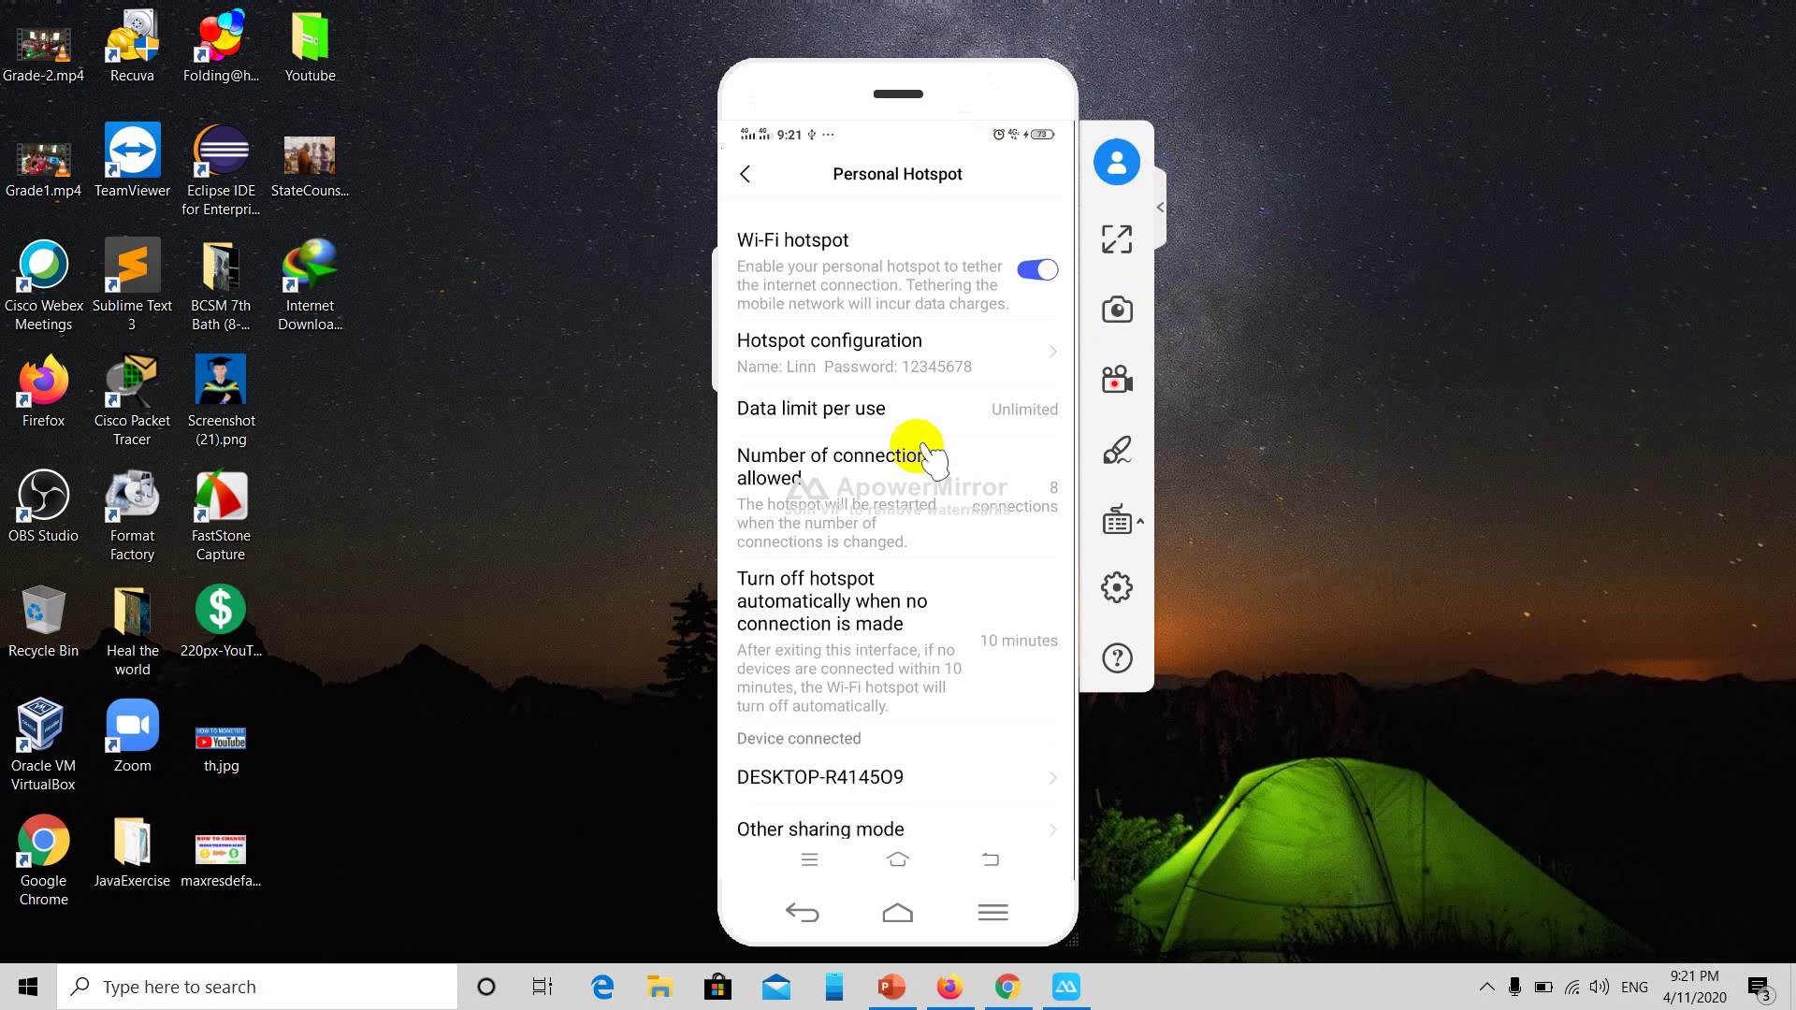
Step: In a new Chrome tab, search Yahoo for 'windows 10 wifi icon' and switch to the image results
{"action": "left_click", "coordinate": [1006, 986]}
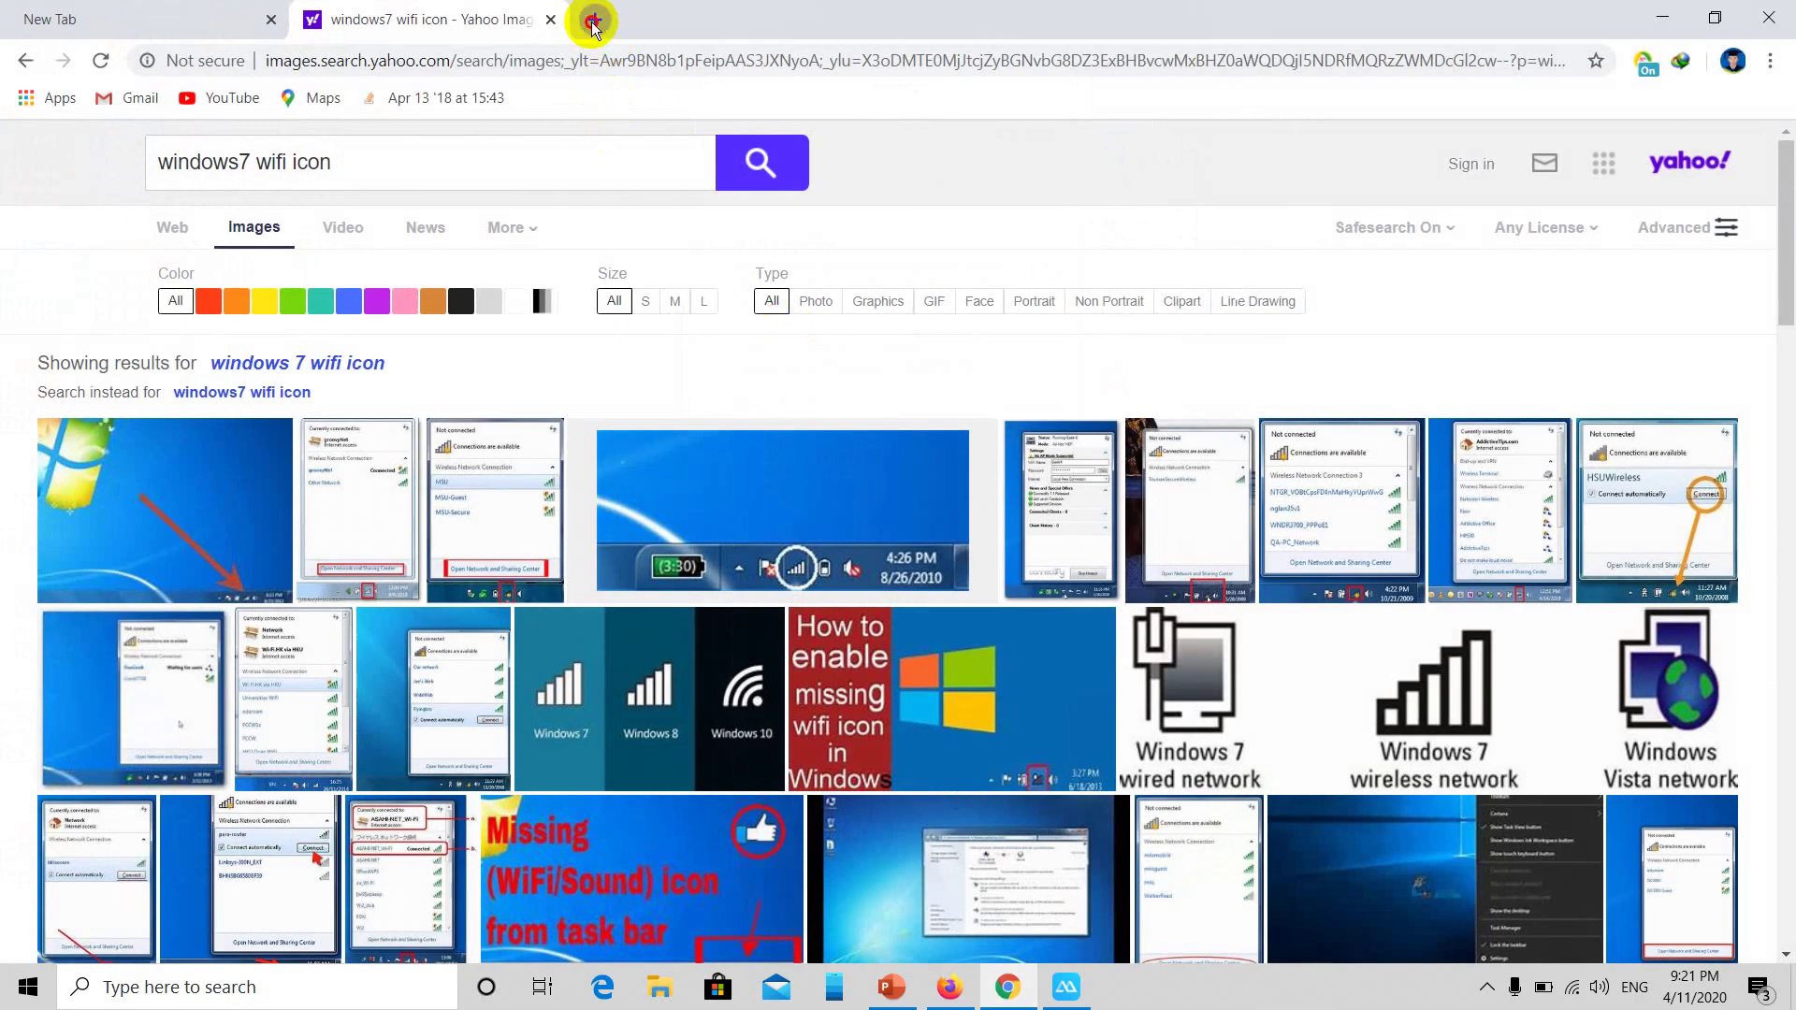
{"action": "left_click", "coordinate": [594, 23]}
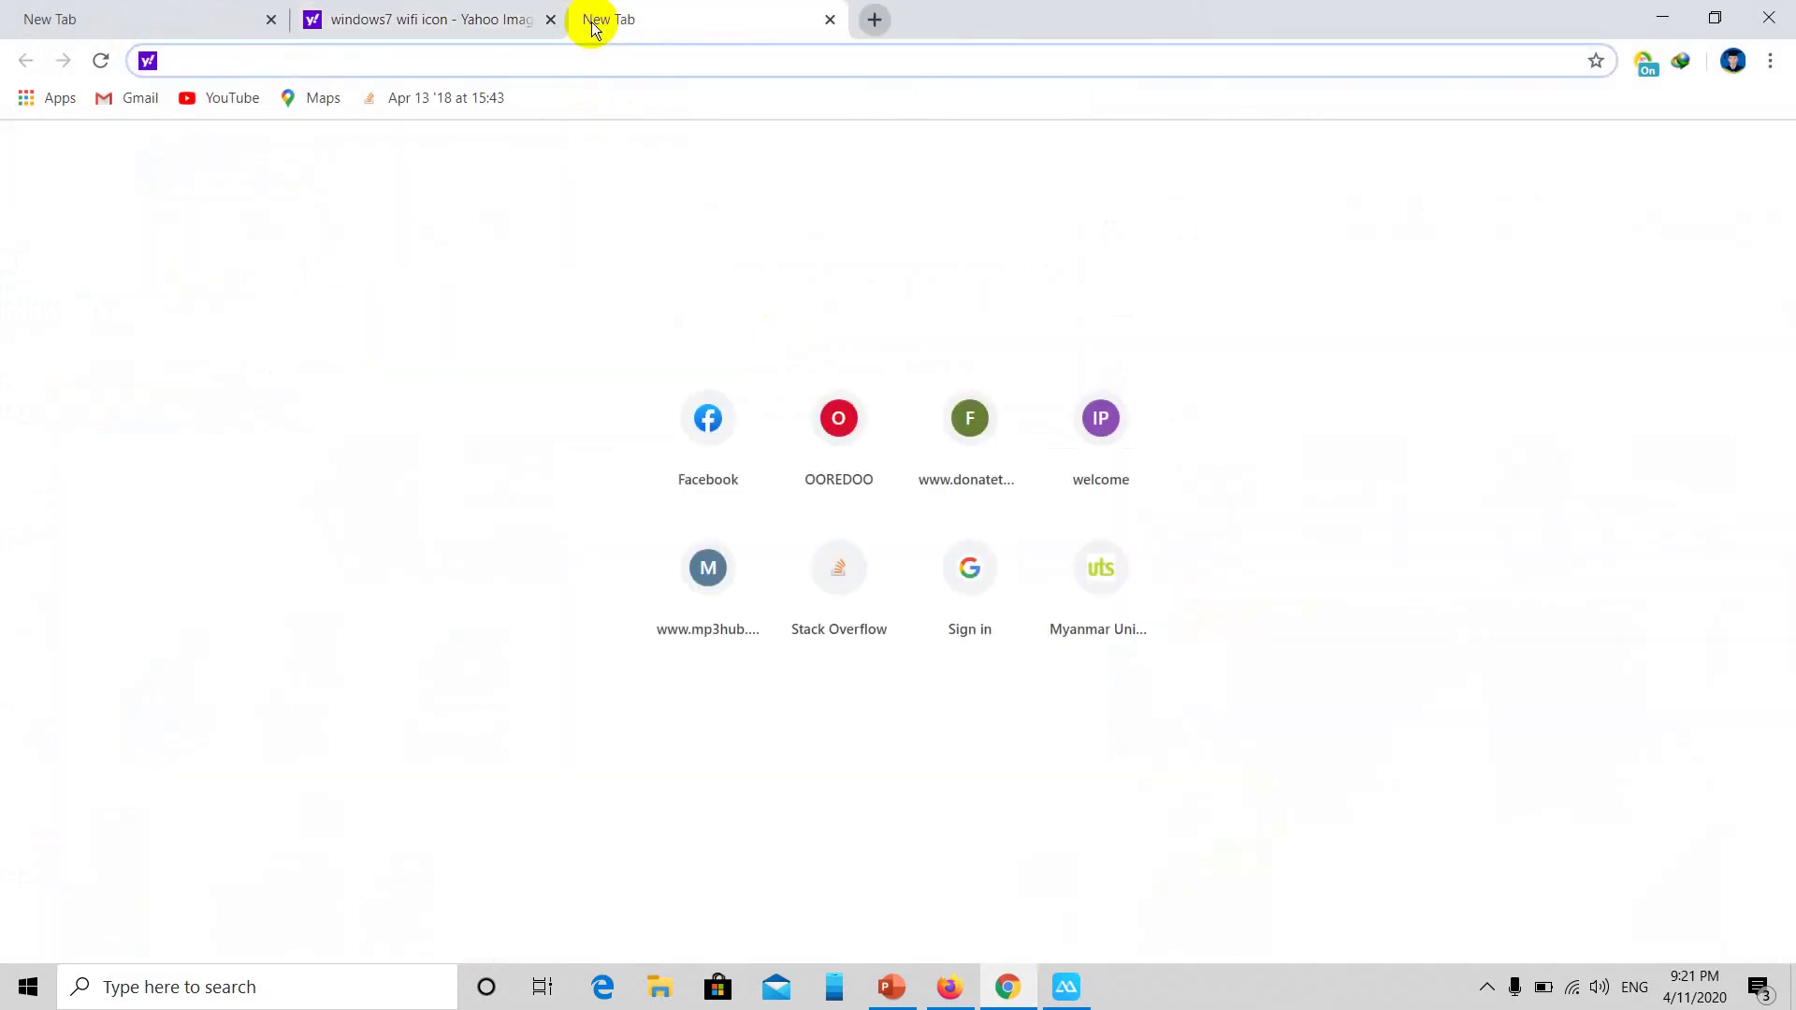
{"action": "type", "text": "windows "}
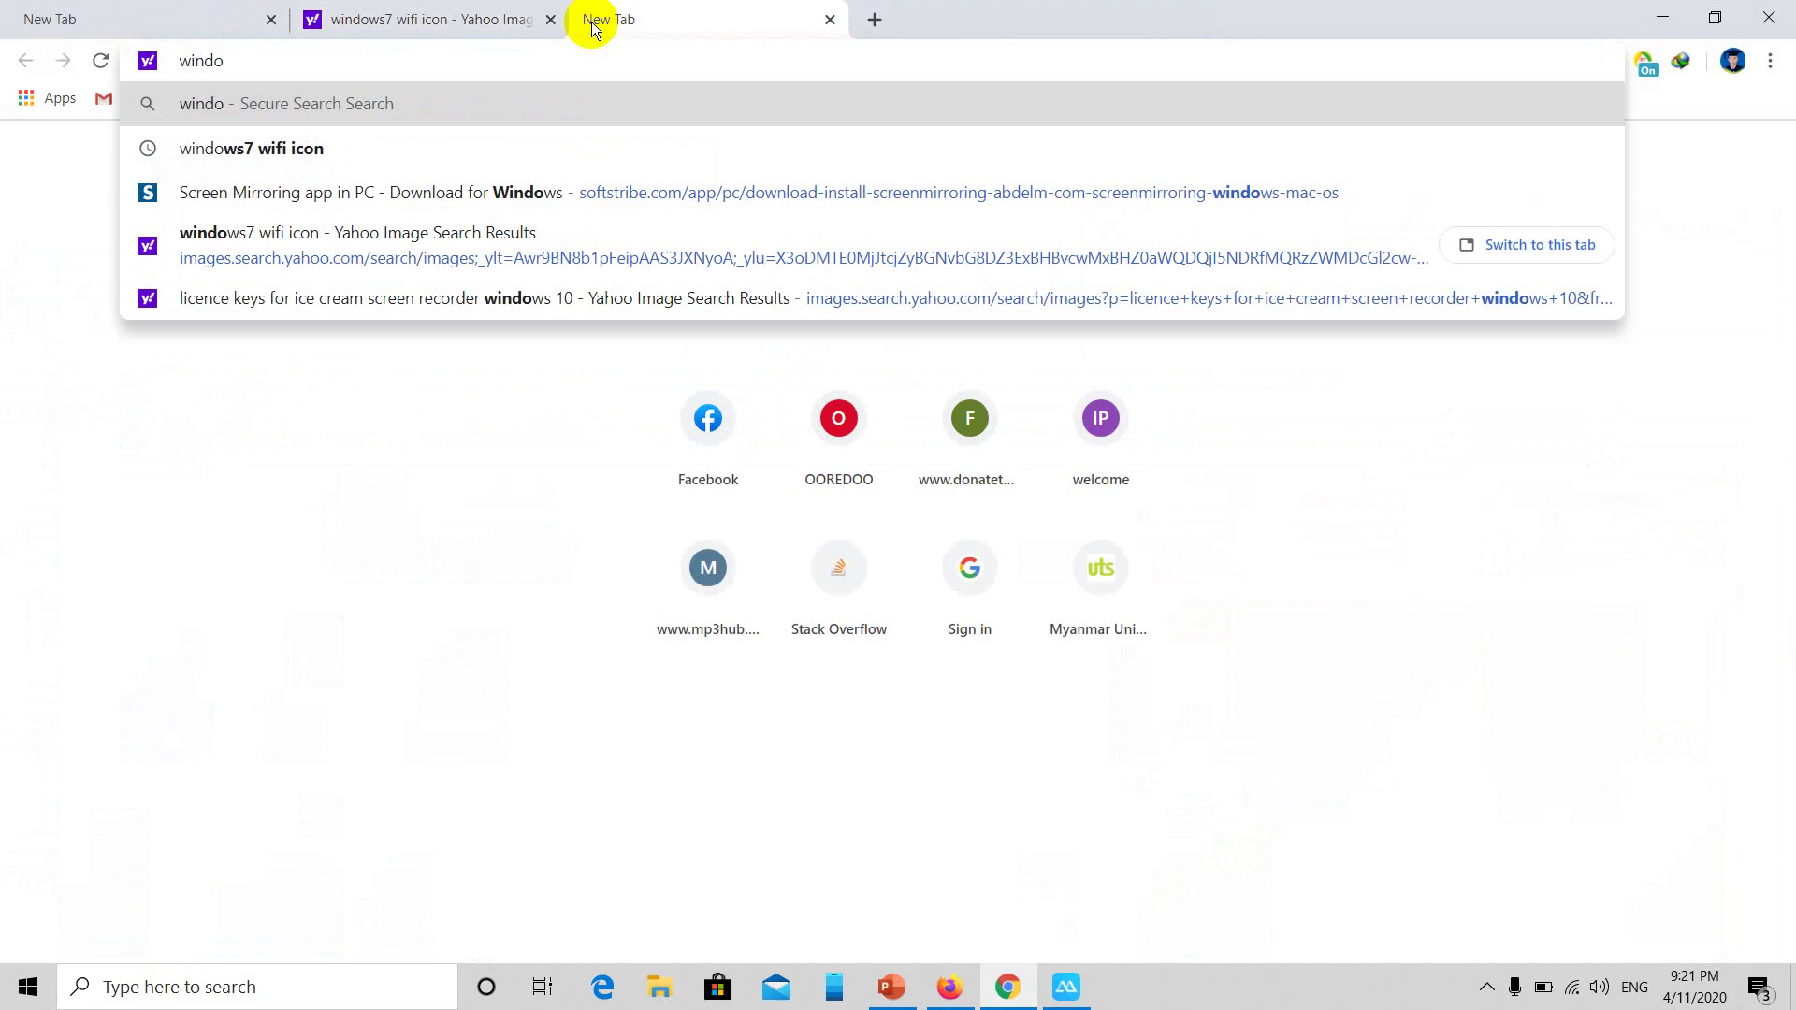
{"action": "type", "text": "10 wifi "}
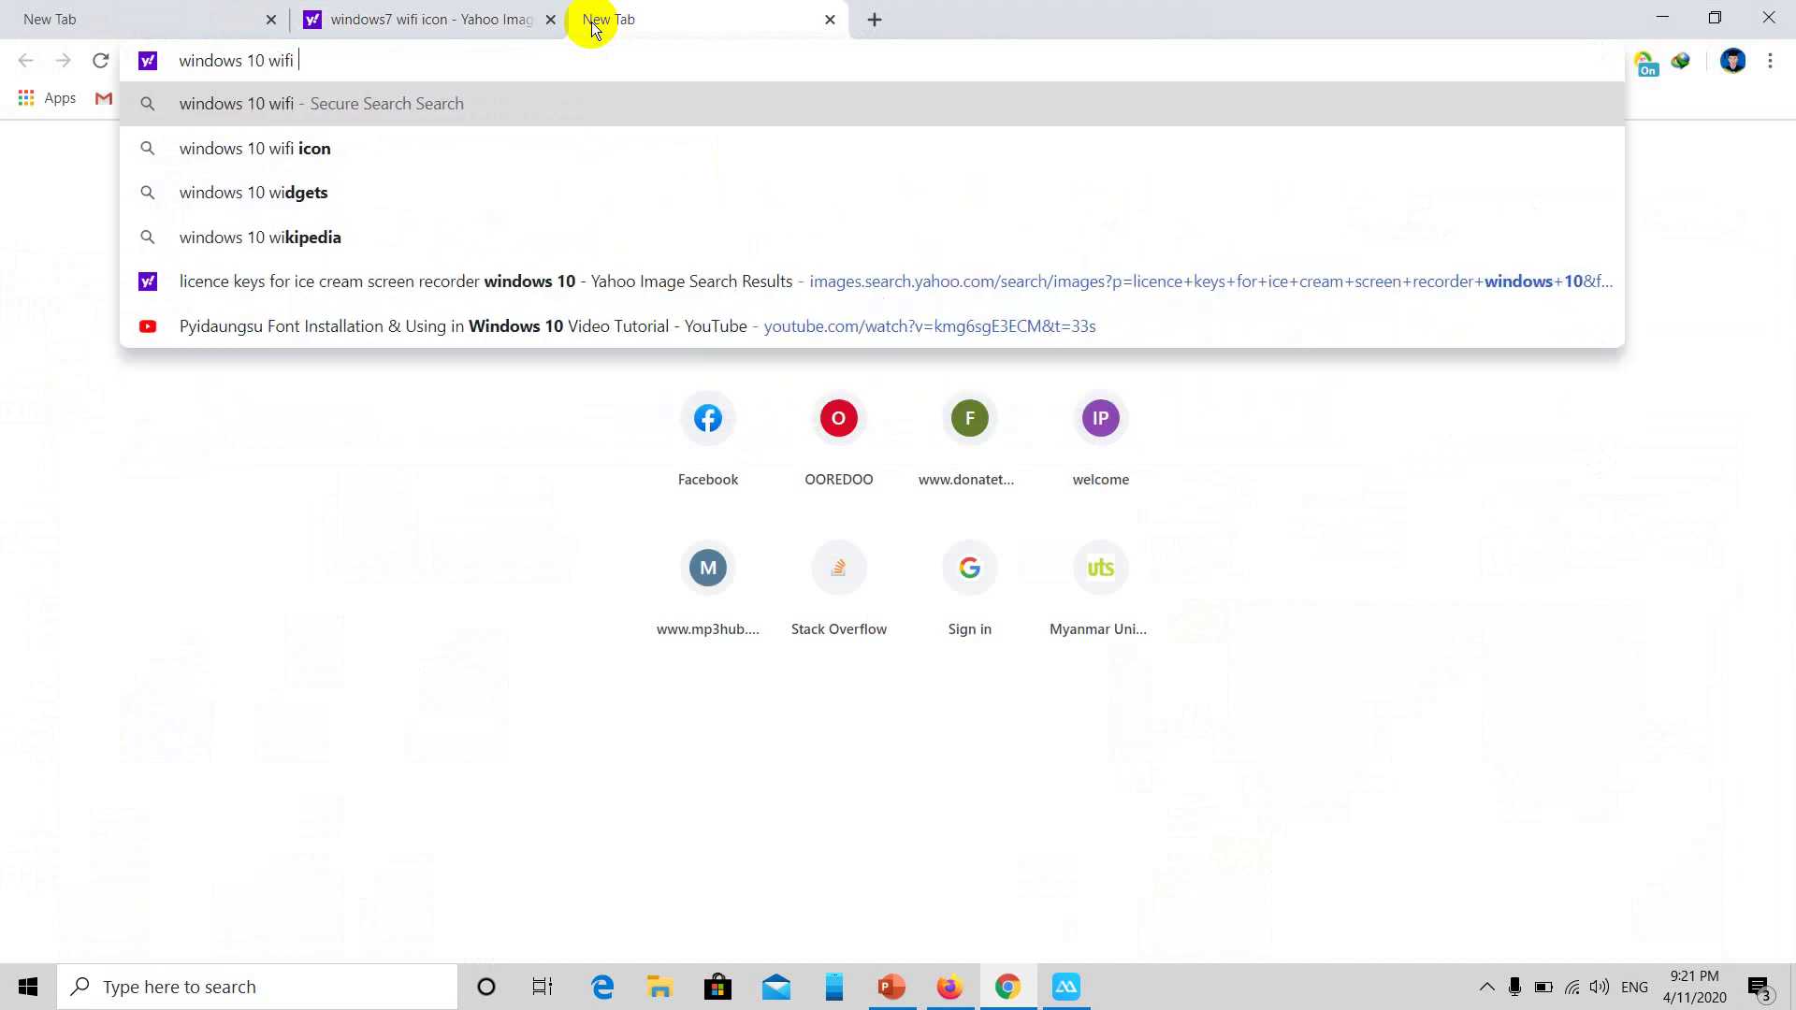
{"action": "type", "text": "i"}
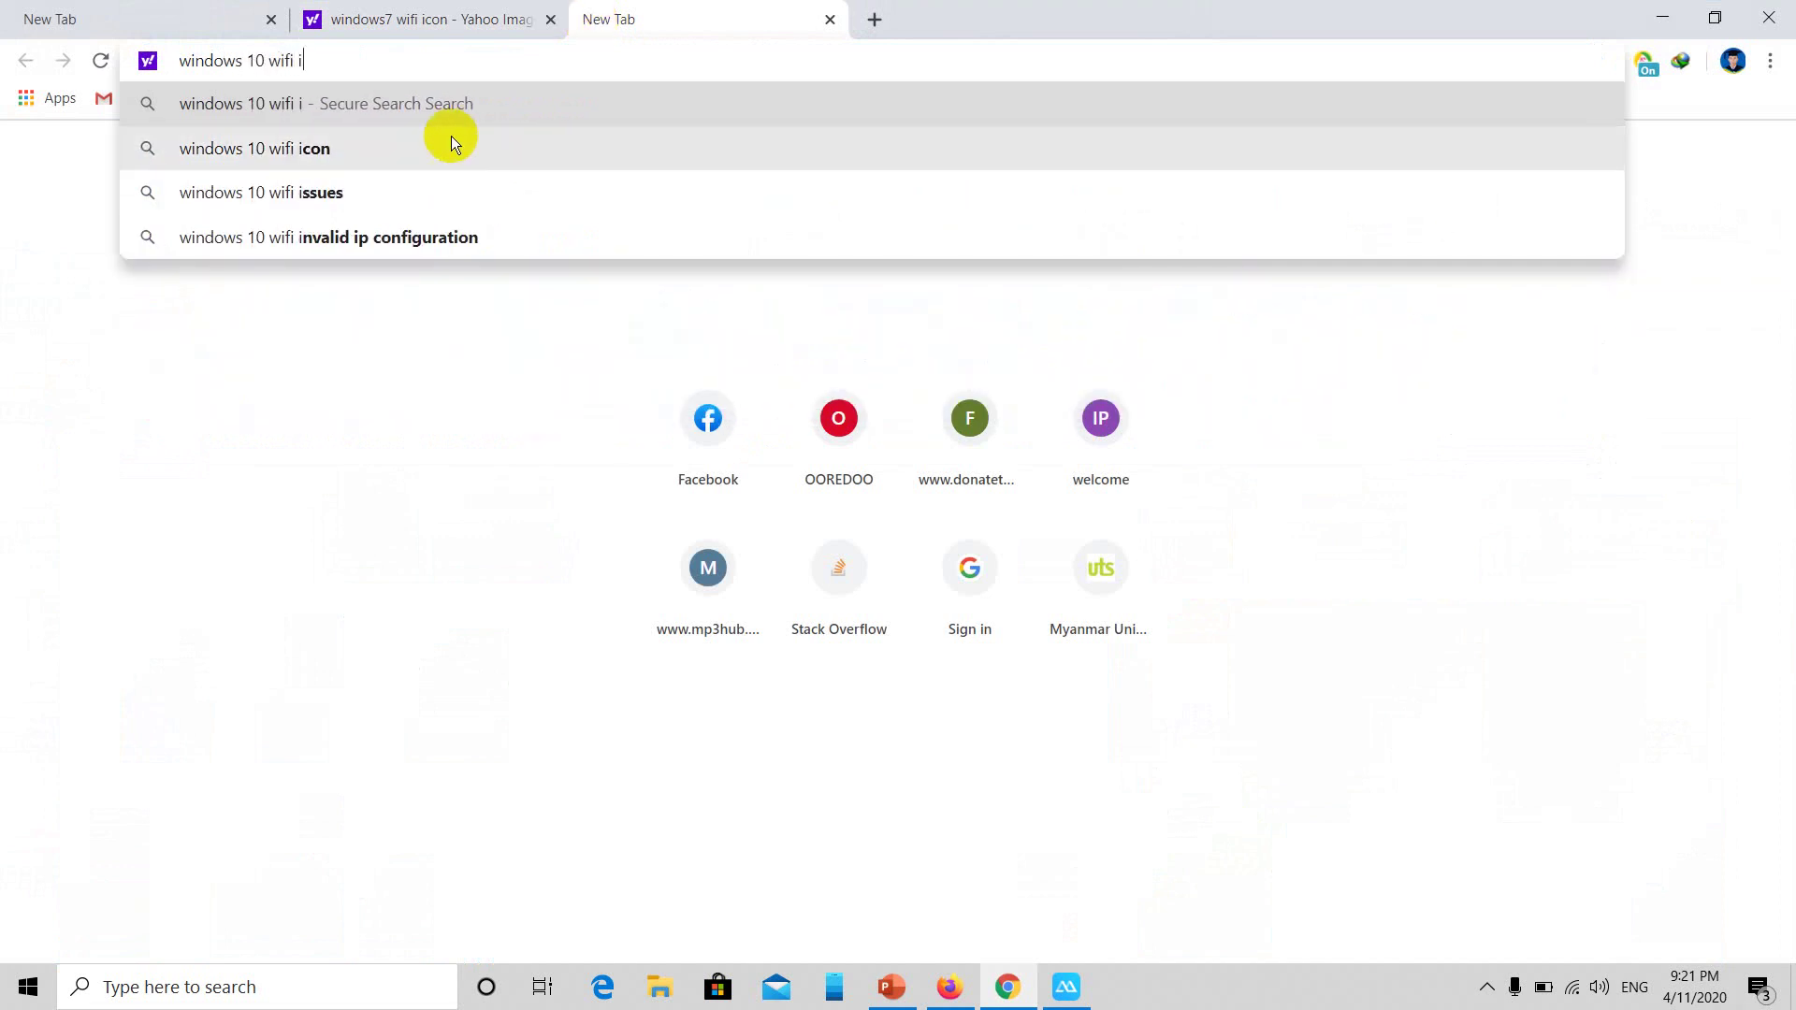
{"action": "left_click", "coordinate": [328, 161]}
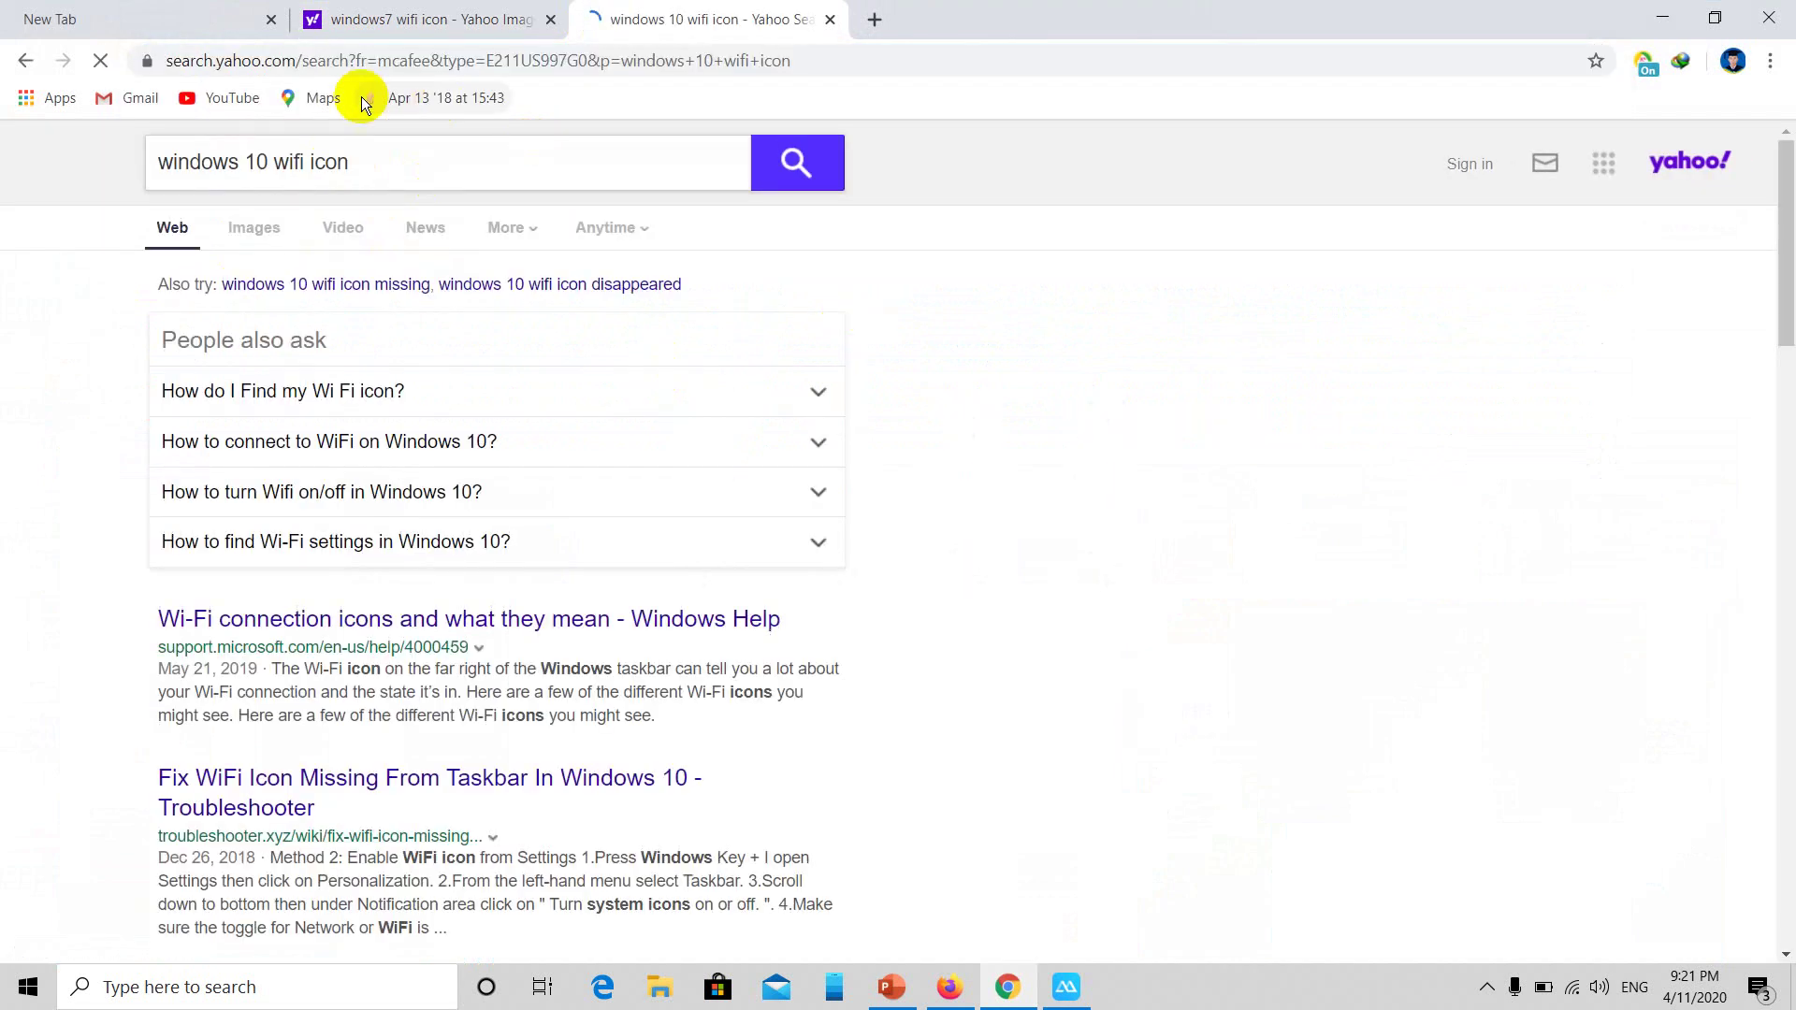
{"action": "left_click", "coordinate": [253, 227]}
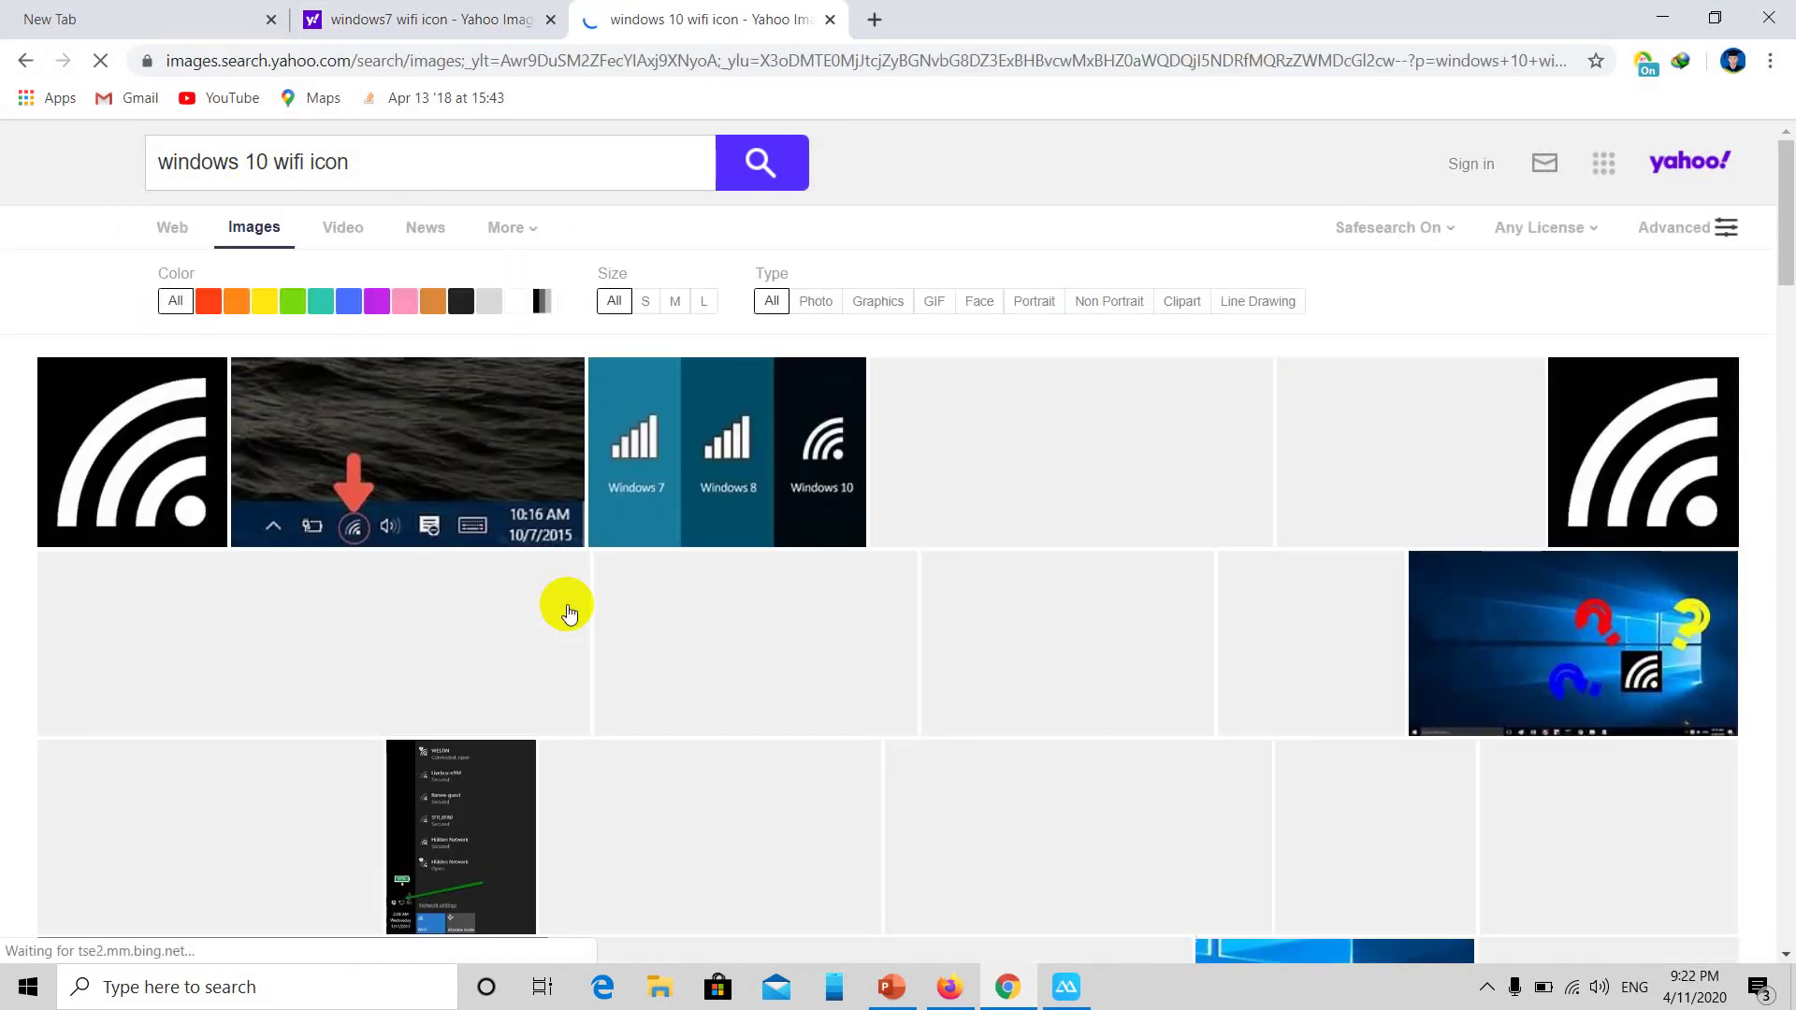
{"action": "scroll", "coordinate": [569, 612], "scroll_direction": "down", "scroll_amount": 5}
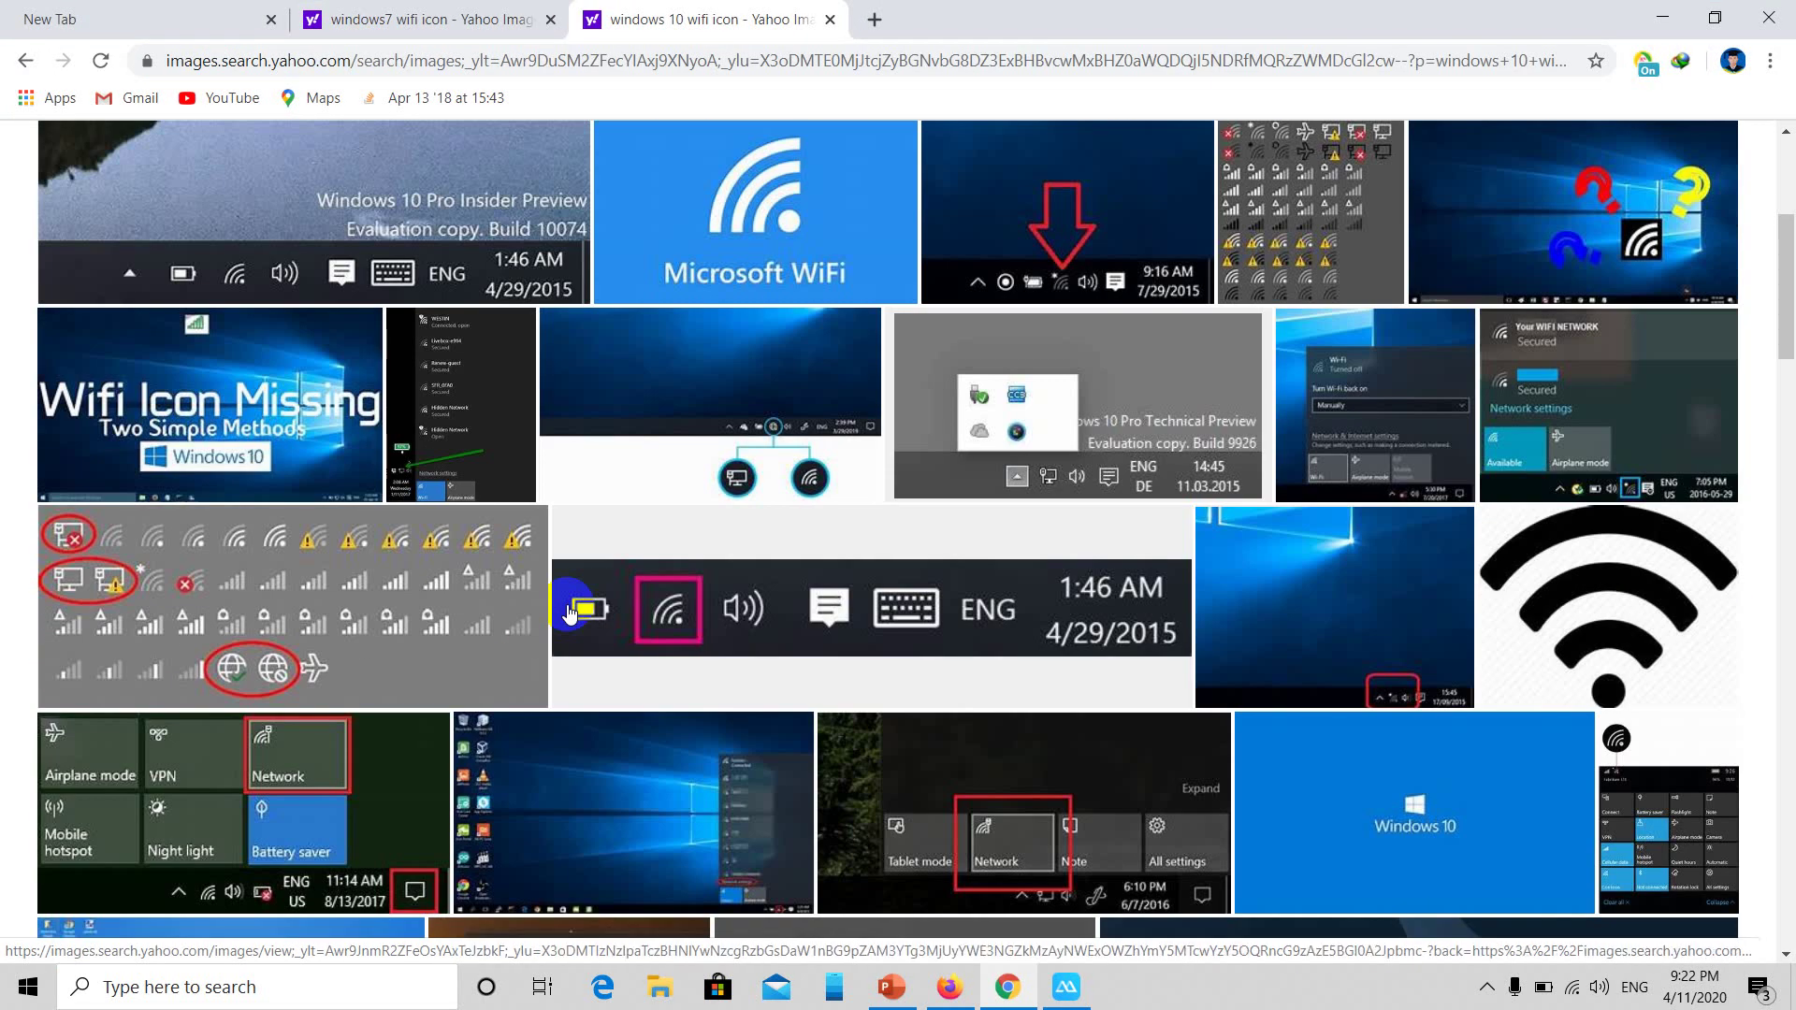
{"action": "scroll", "coordinate": [568, 612], "scroll_direction": "down", "scroll_amount": 2}
{"action": "scroll", "coordinate": [730, 506], "scroll_direction": "down", "scroll_amount": 2}
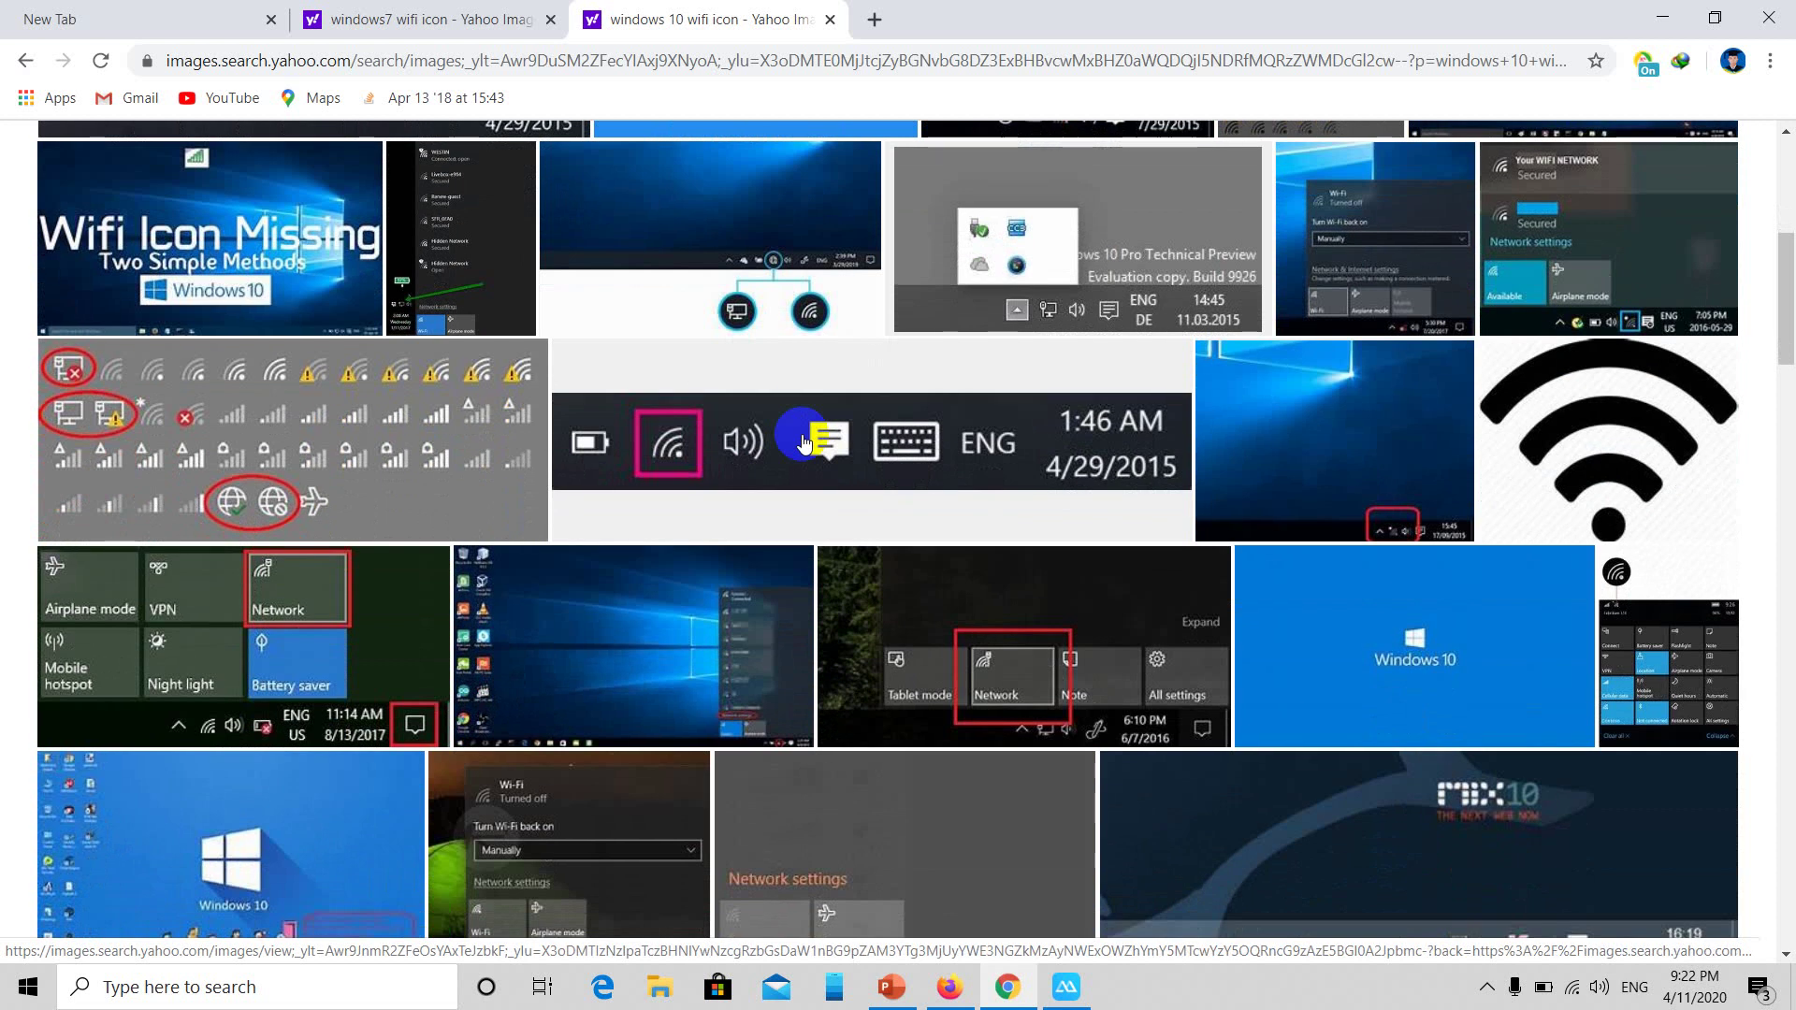
{"action": "scroll", "coordinate": [806, 444], "scroll_direction": "up", "scroll_amount": 3}
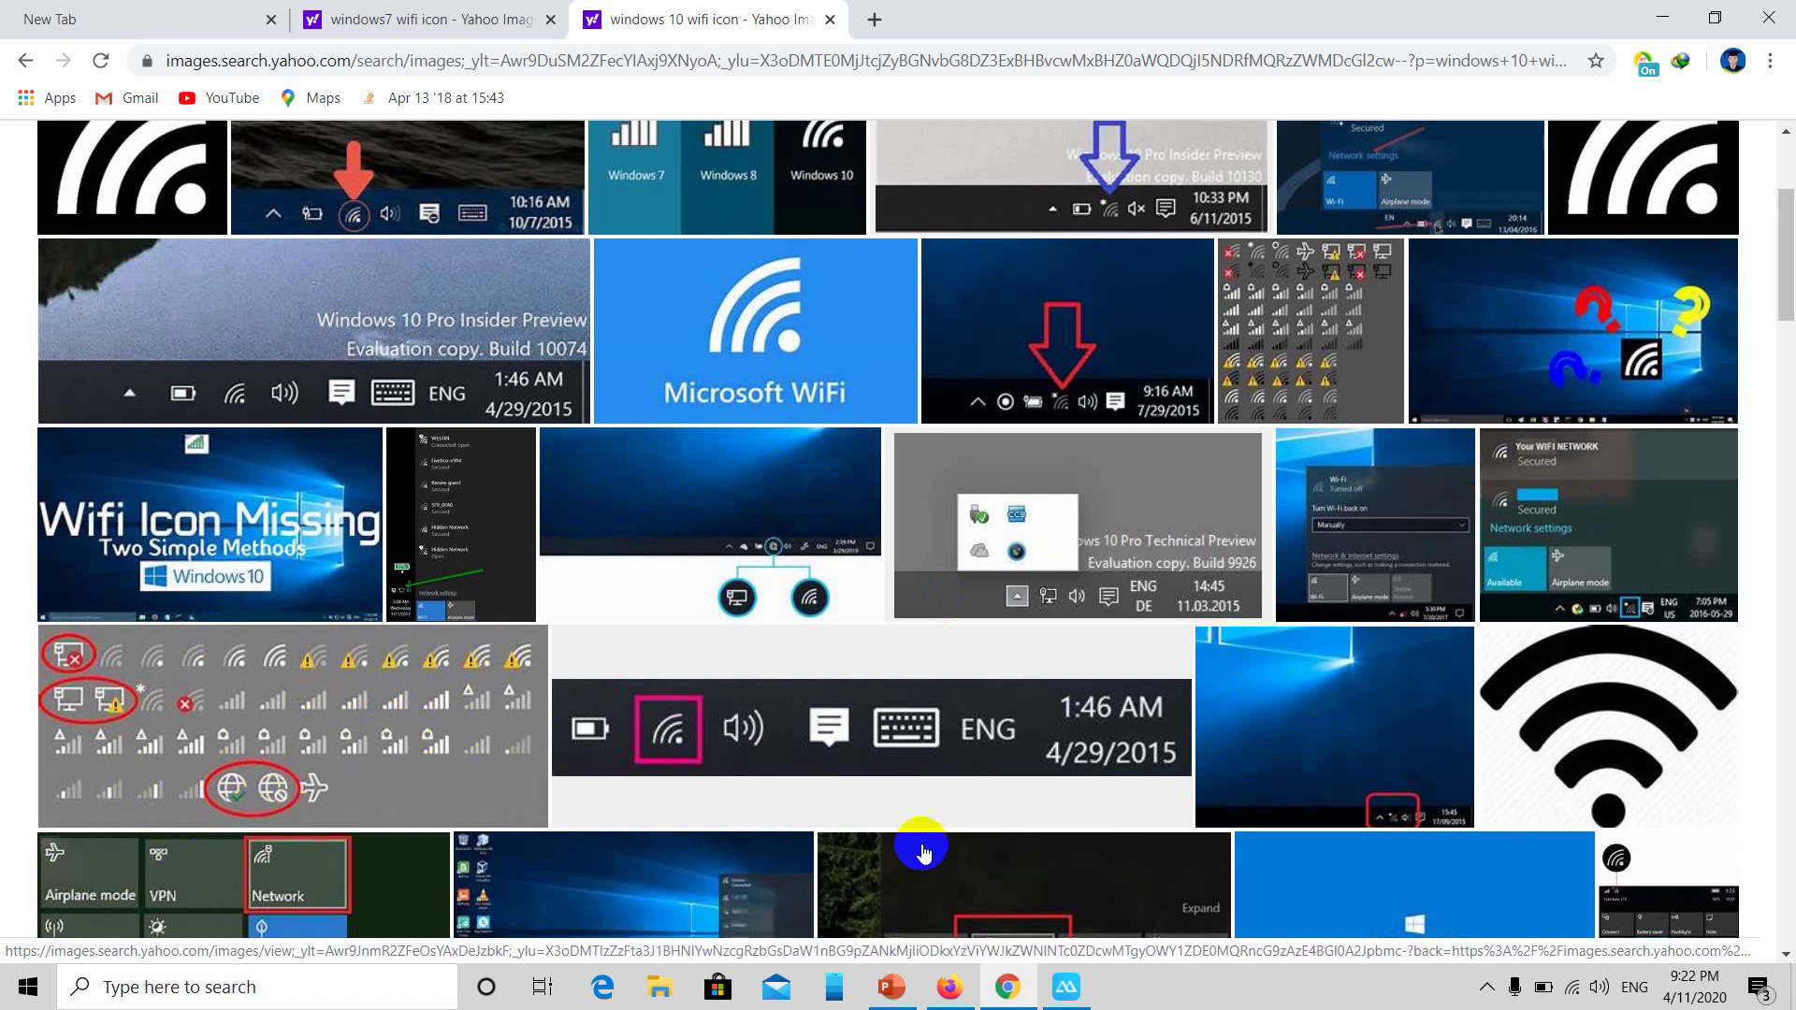
Step: Toggle the laptop's Wi-Fi tile off, back on, then off again in the network flyout, dropping the connection
{"action": "left_click", "coordinate": [1574, 988]}
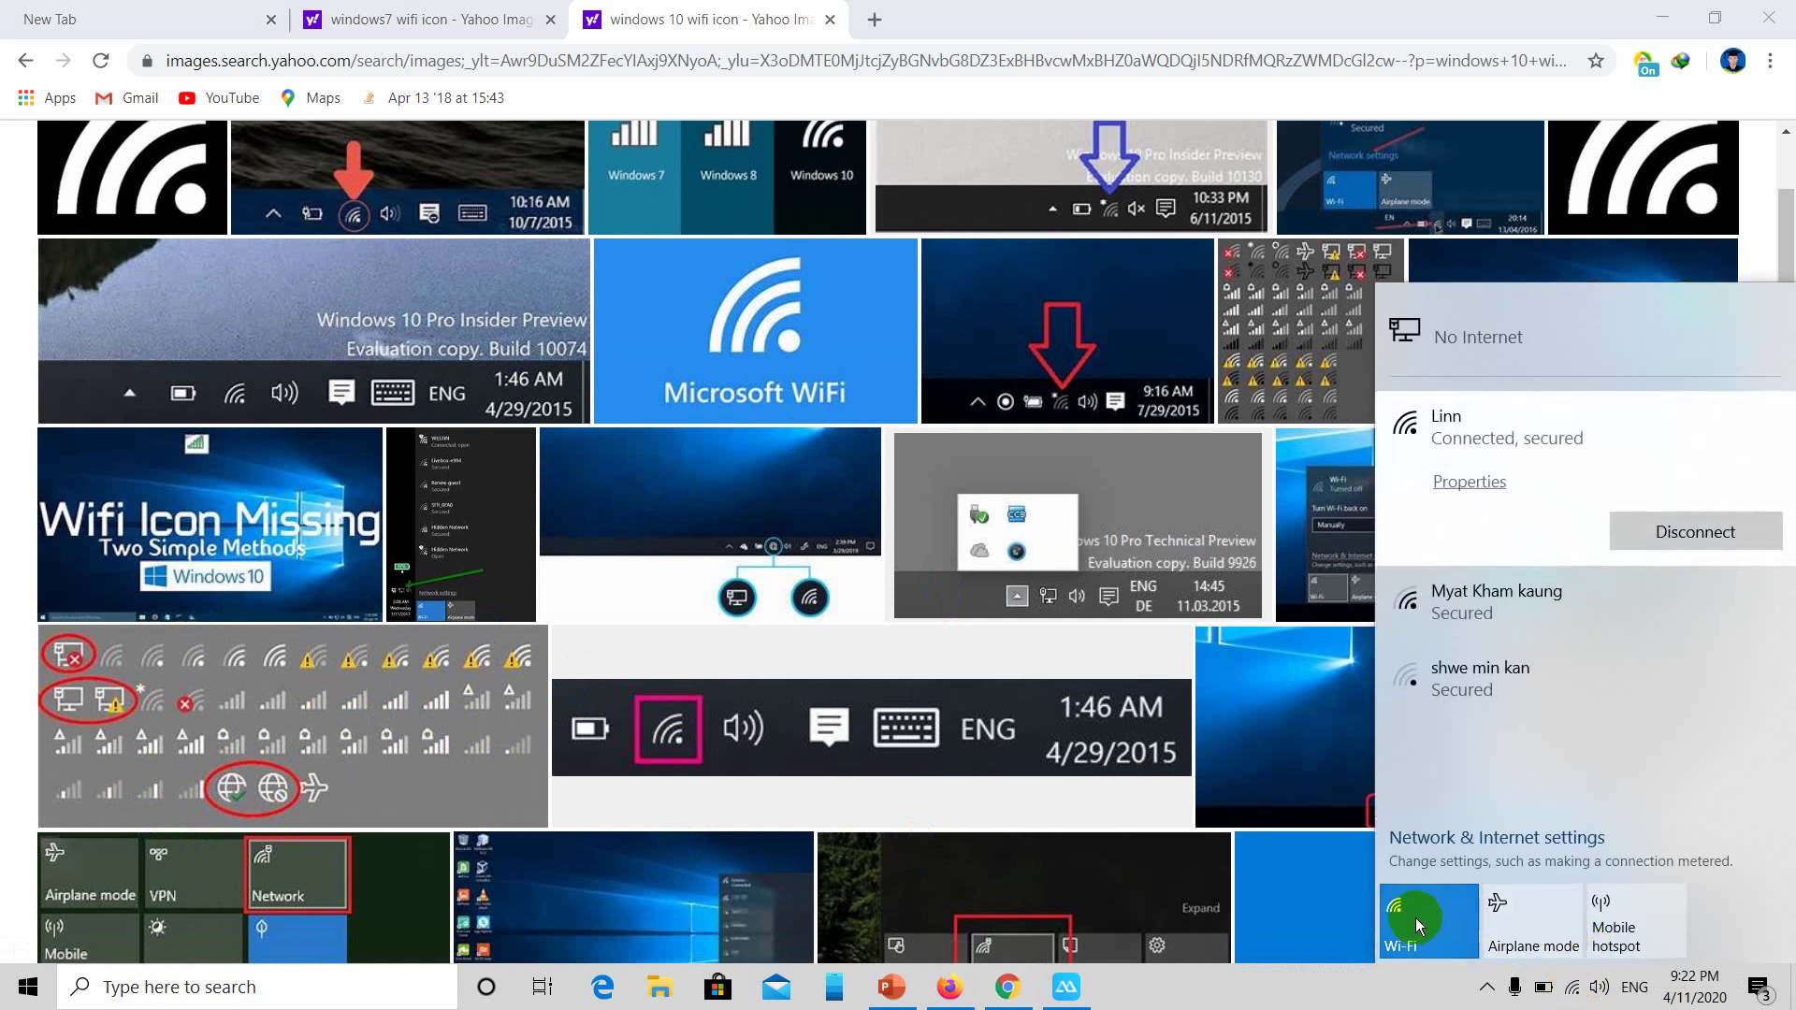
{"action": "left_click", "coordinate": [1418, 922]}
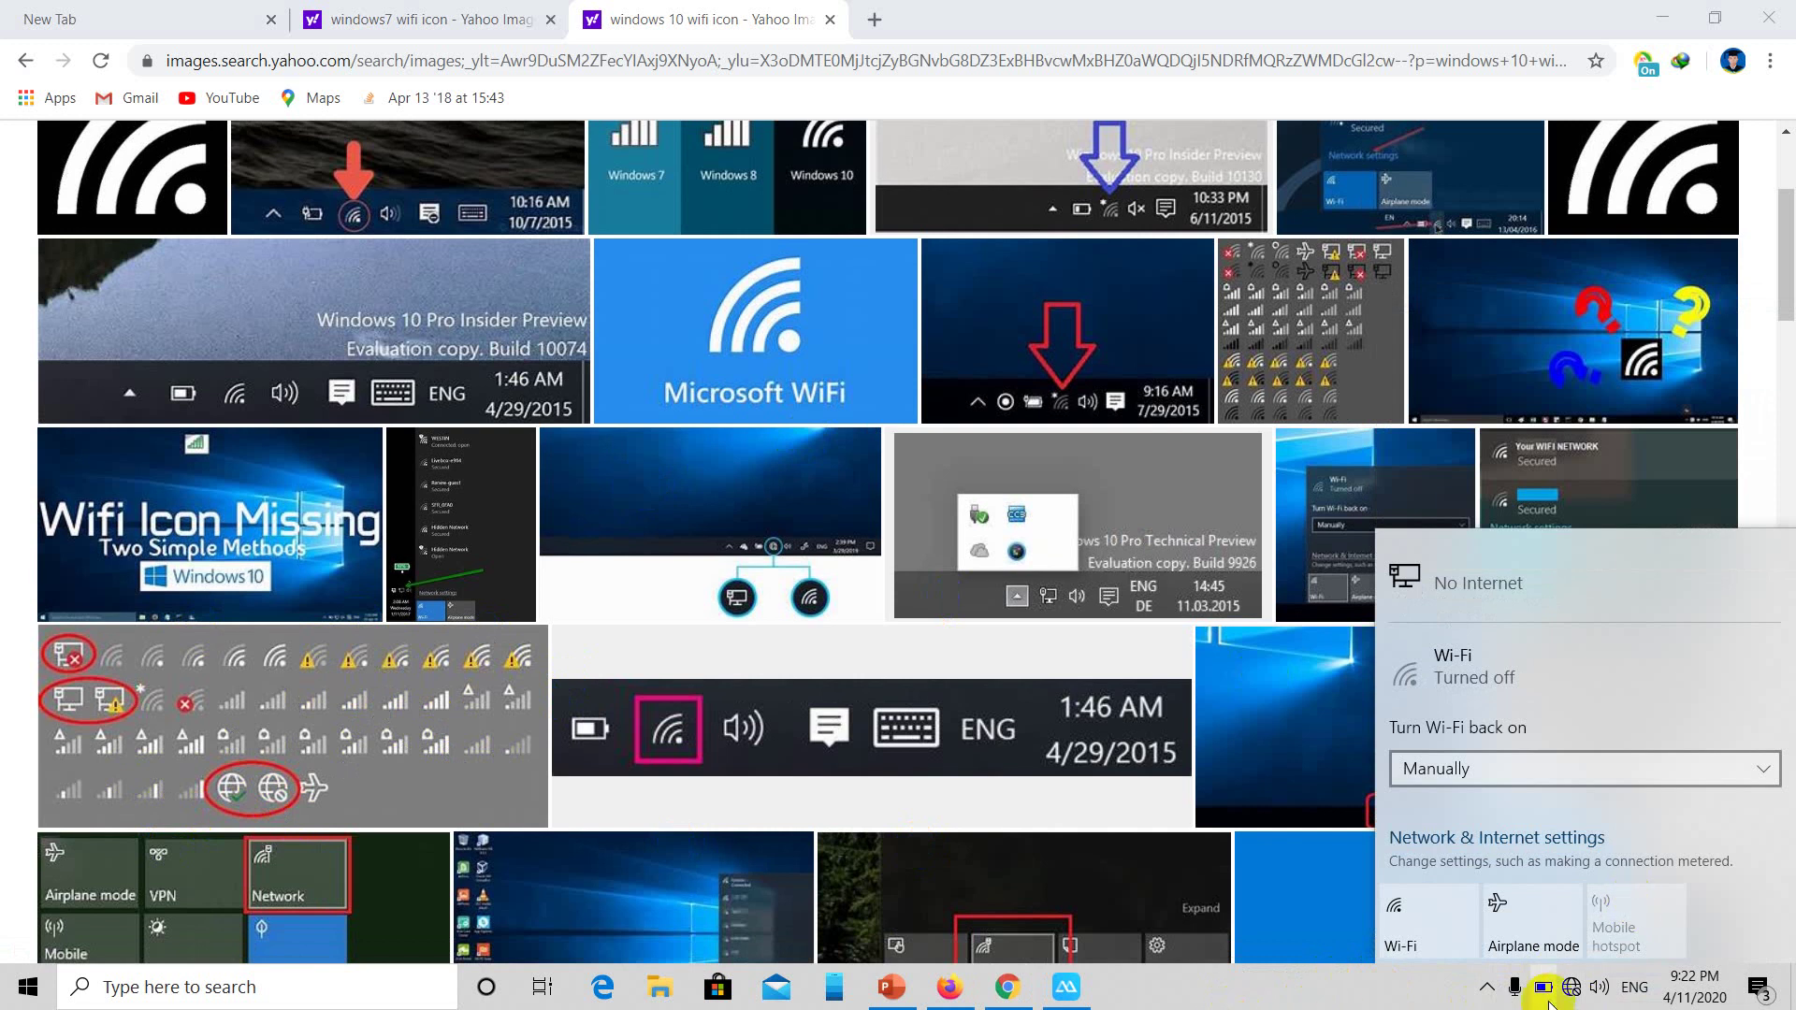
{"action": "left_click", "coordinate": [1574, 988]}
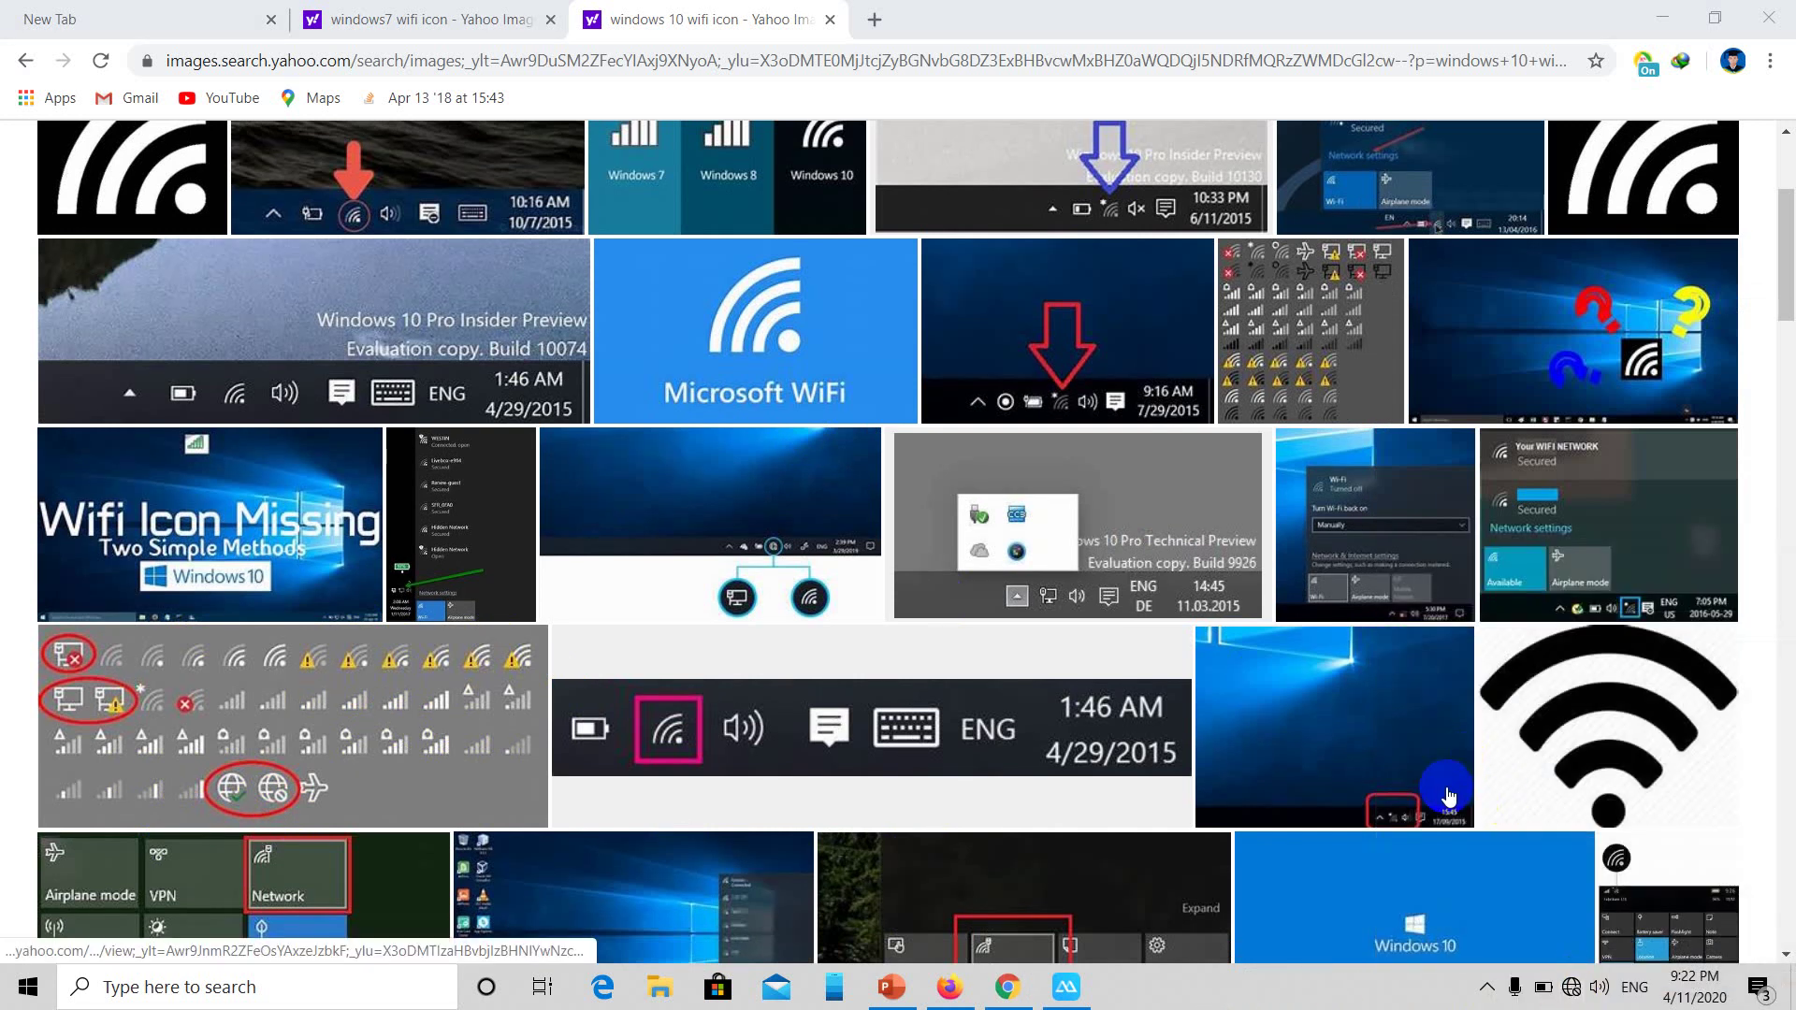
{"action": "left_click", "coordinate": [1573, 986]}
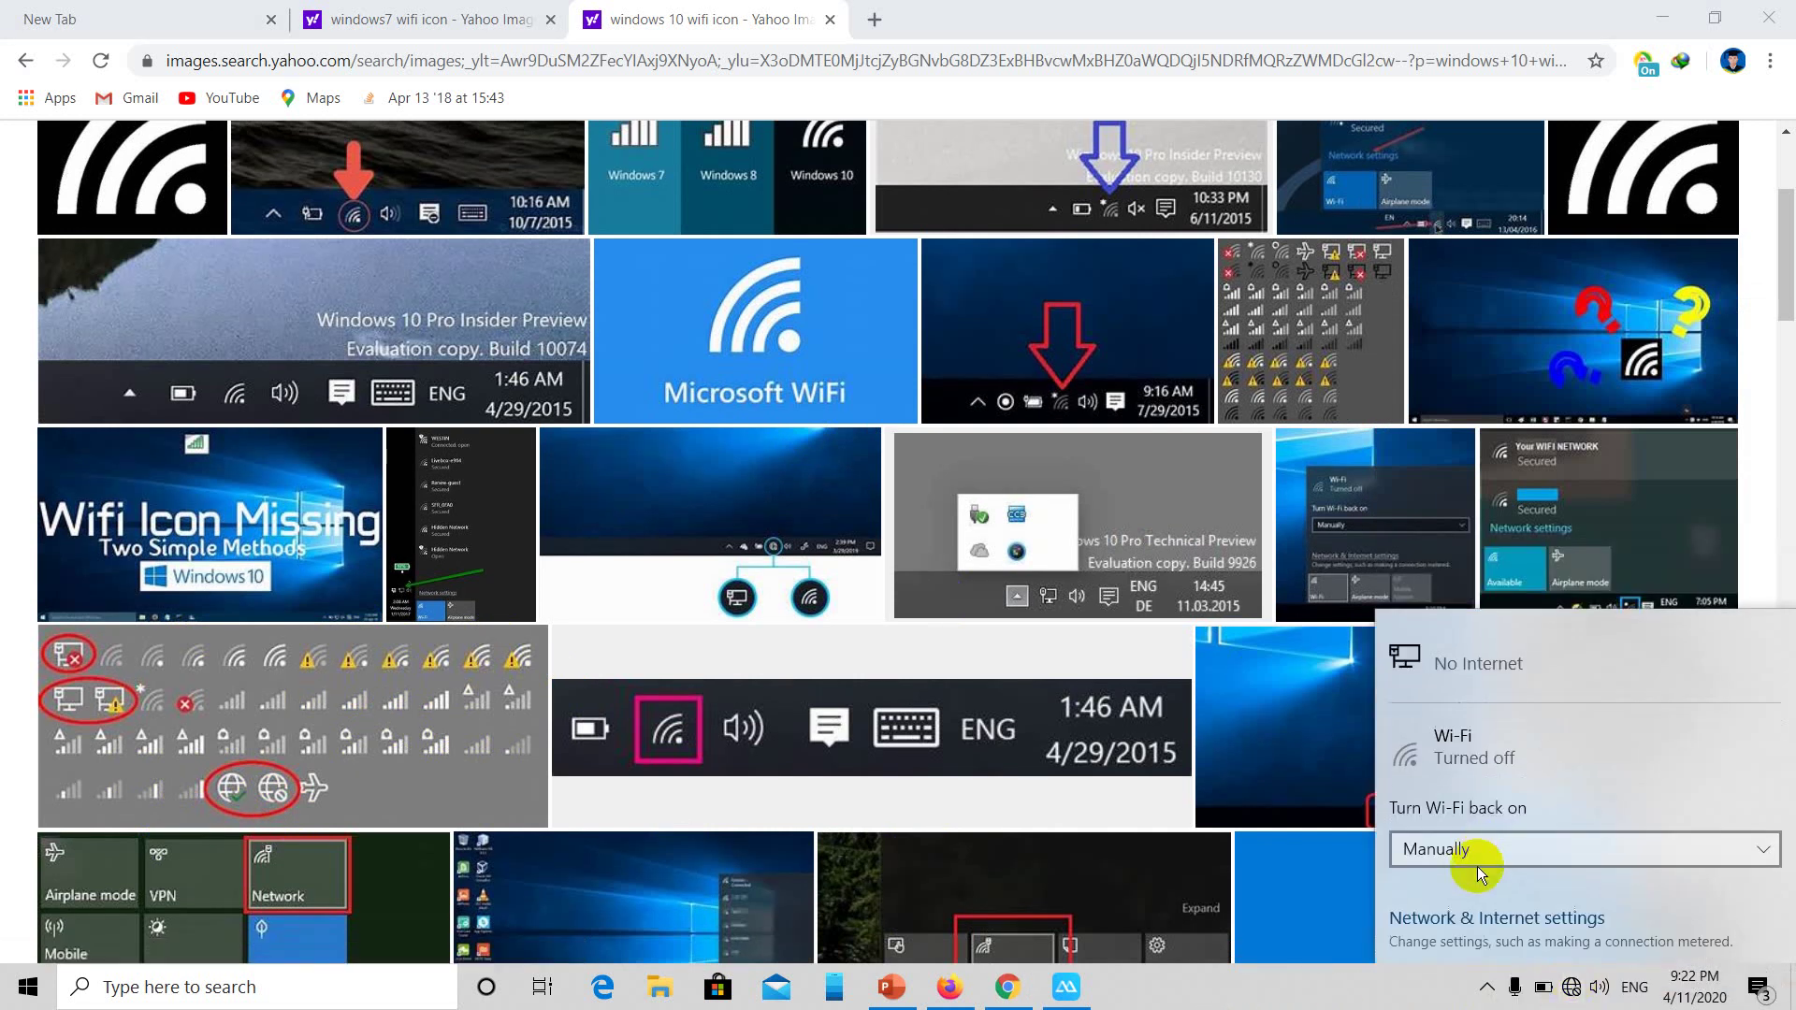
{"action": "left_click", "coordinate": [1422, 910]}
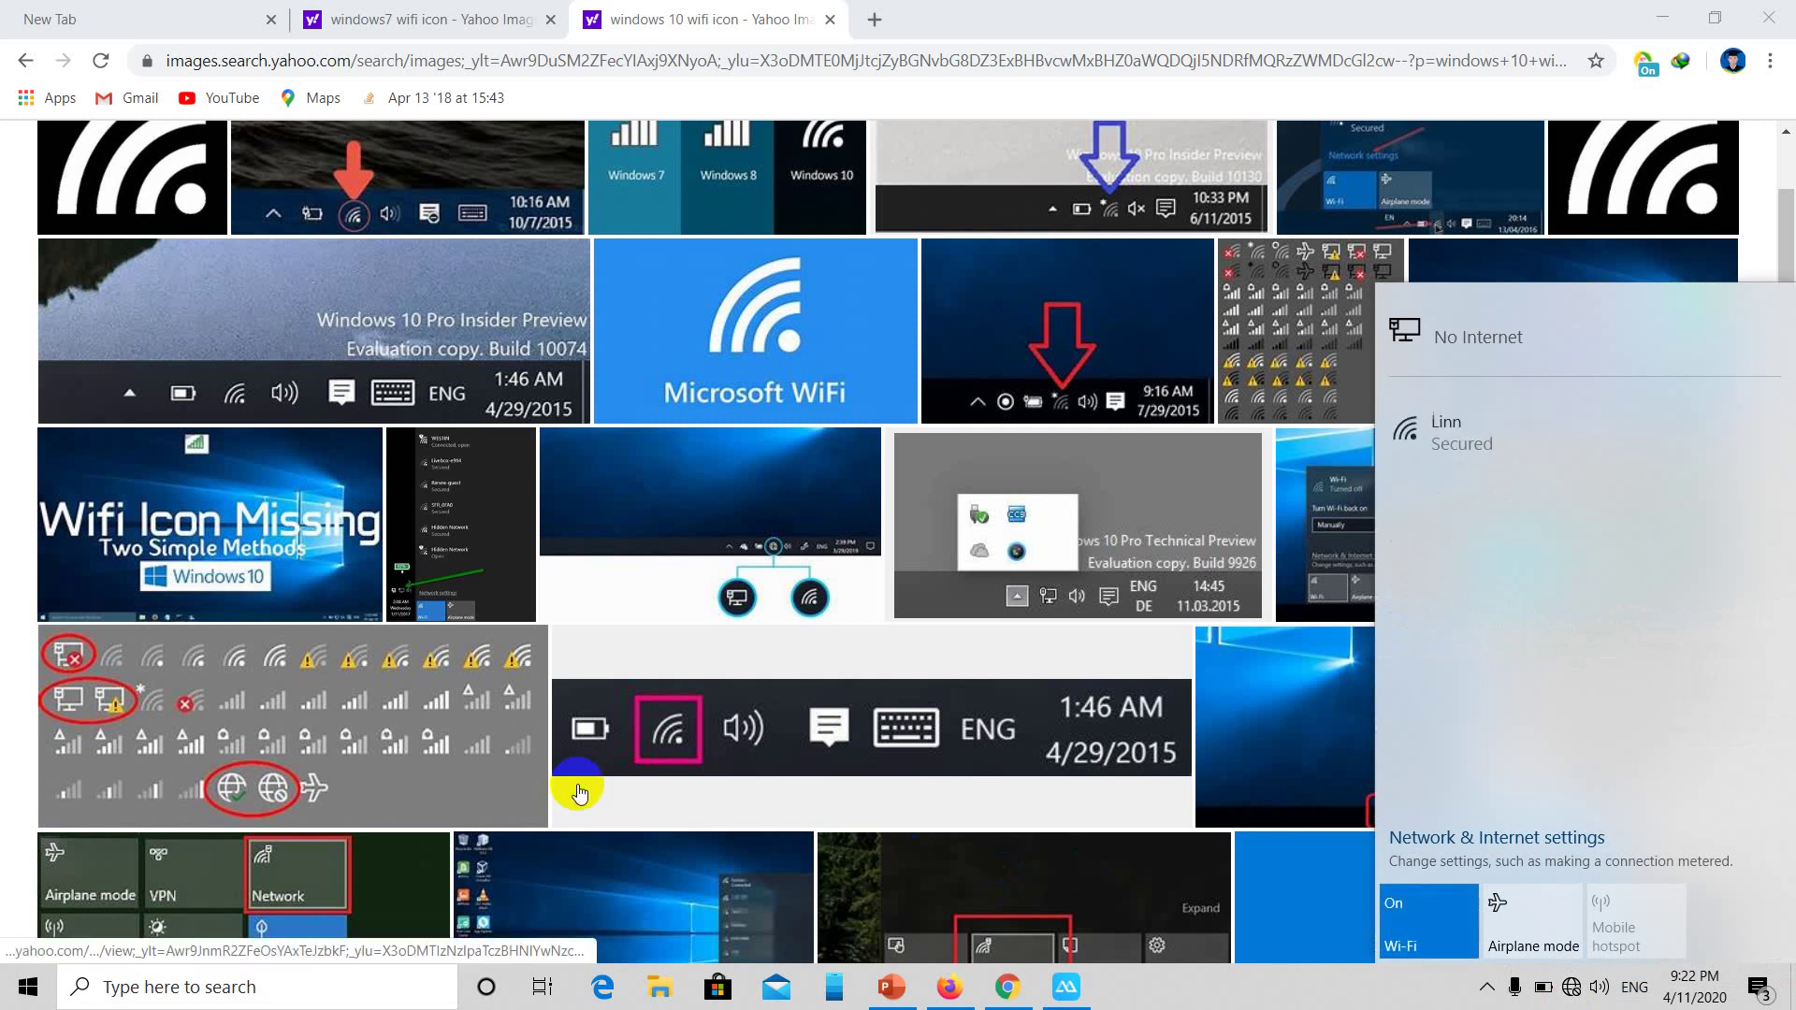
{"action": "scroll", "coordinate": [580, 793], "scroll_direction": "down", "scroll_amount": 2}
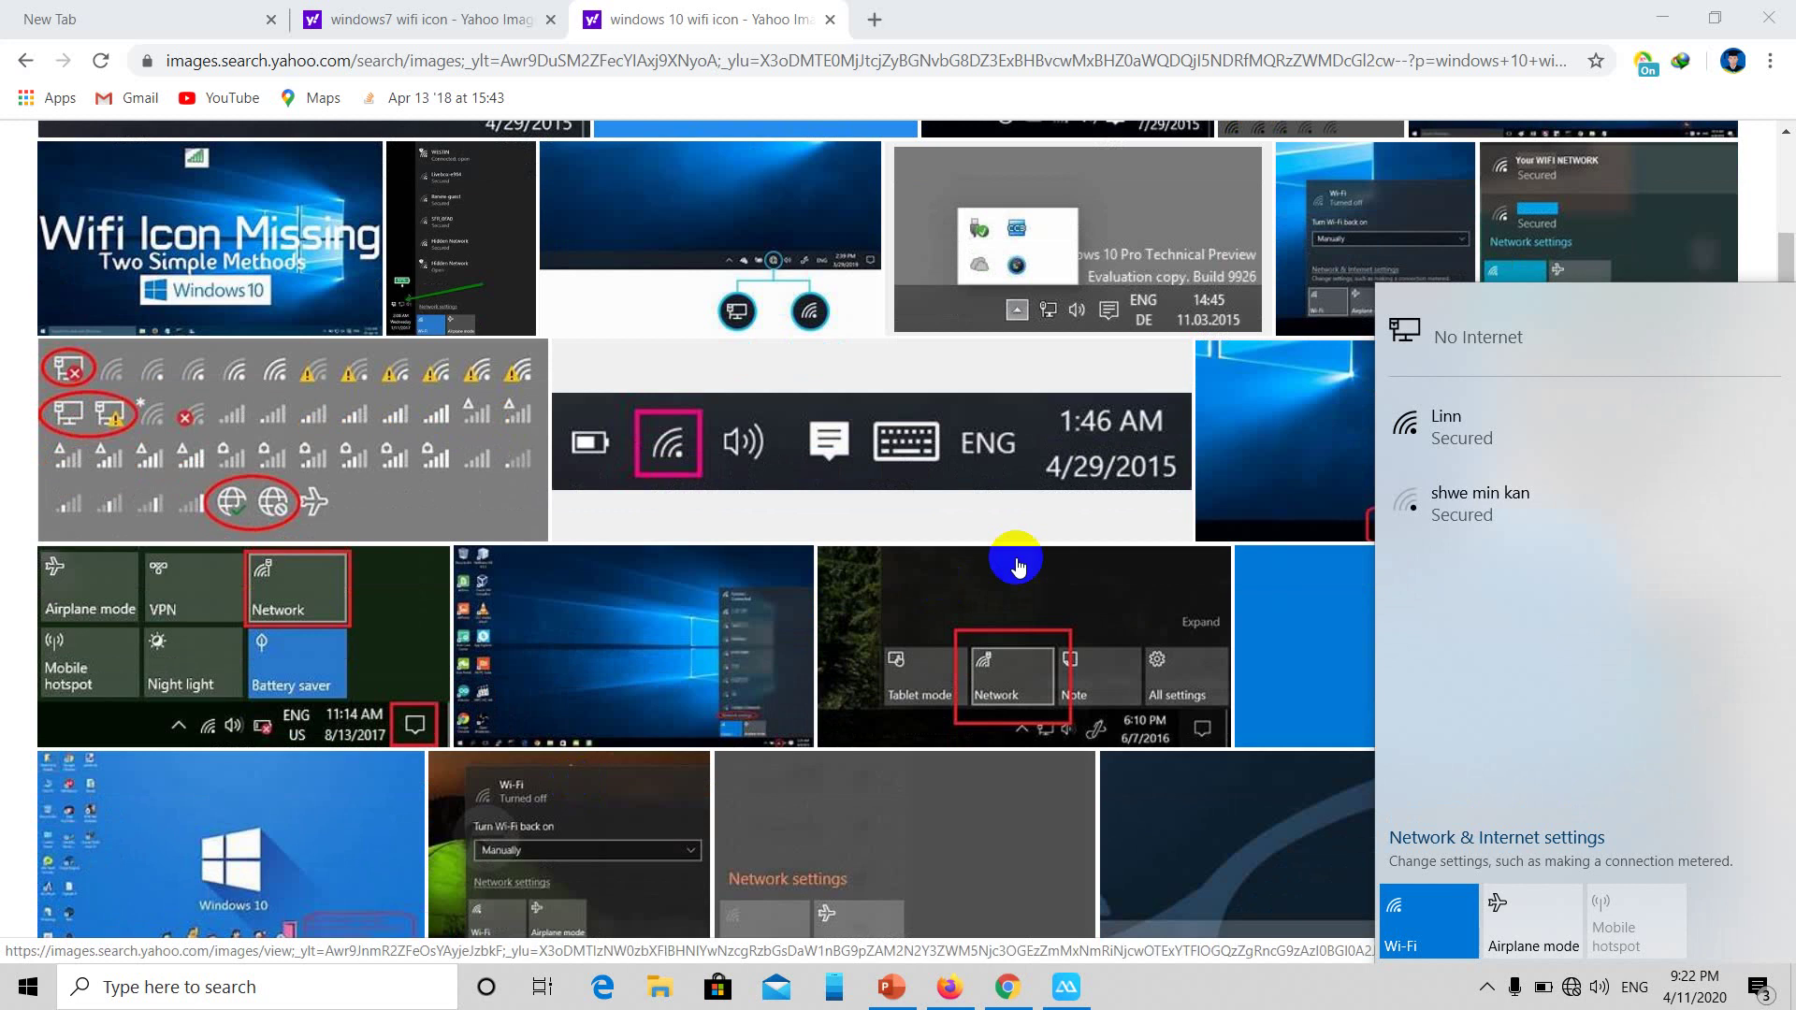
{"action": "scroll", "coordinate": [1074, 670], "scroll_direction": "up", "scroll_amount": 5}
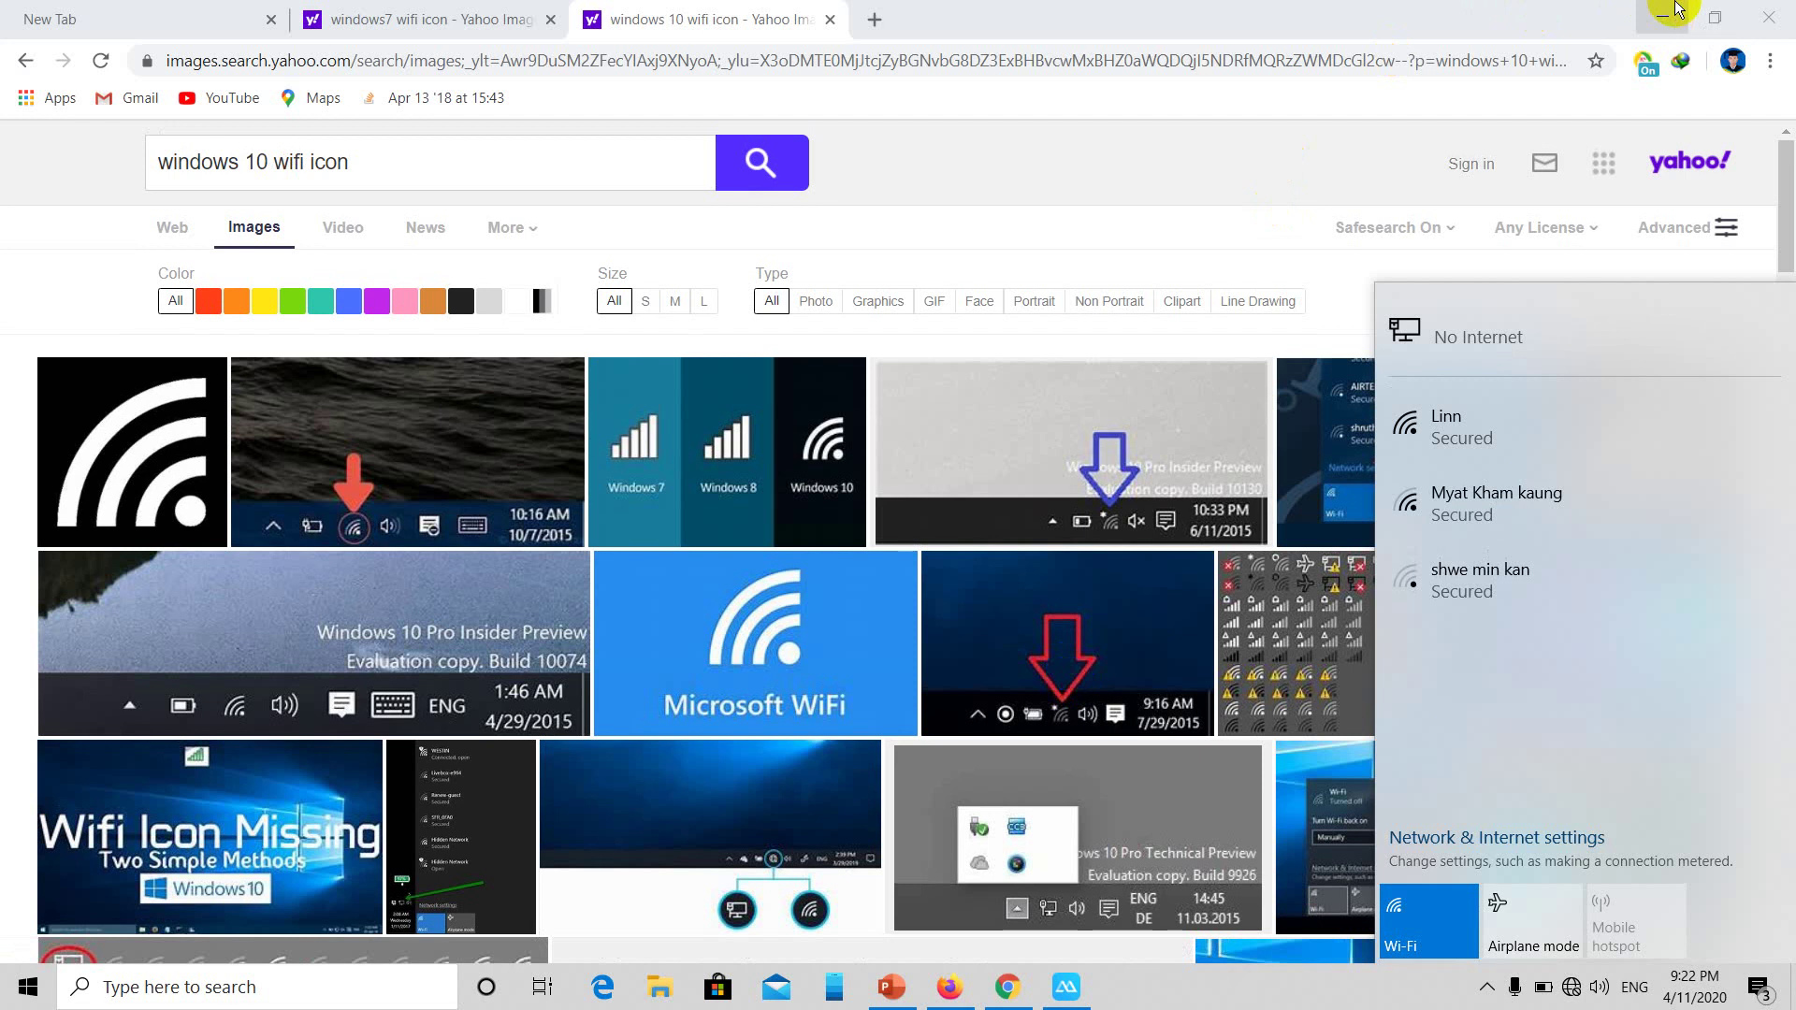
{"action": "left_click", "coordinate": [1448, 916]}
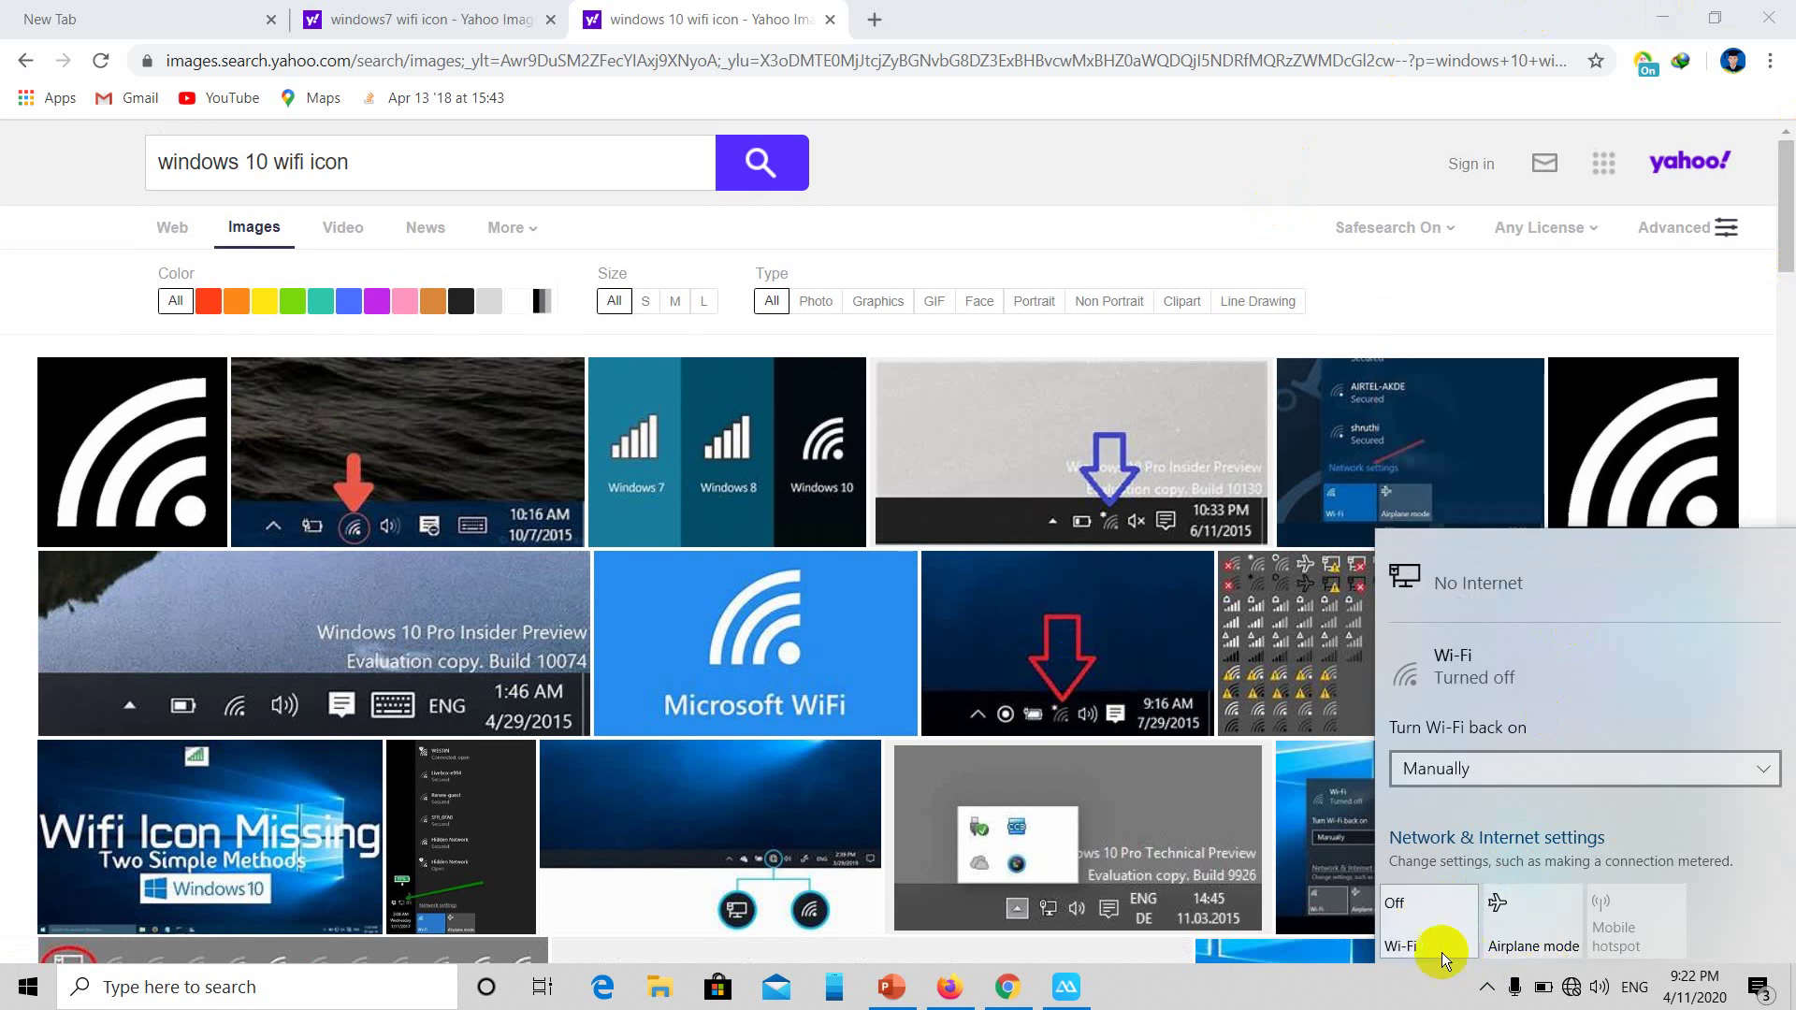
{"action": "left_click", "coordinate": [1460, 995]}
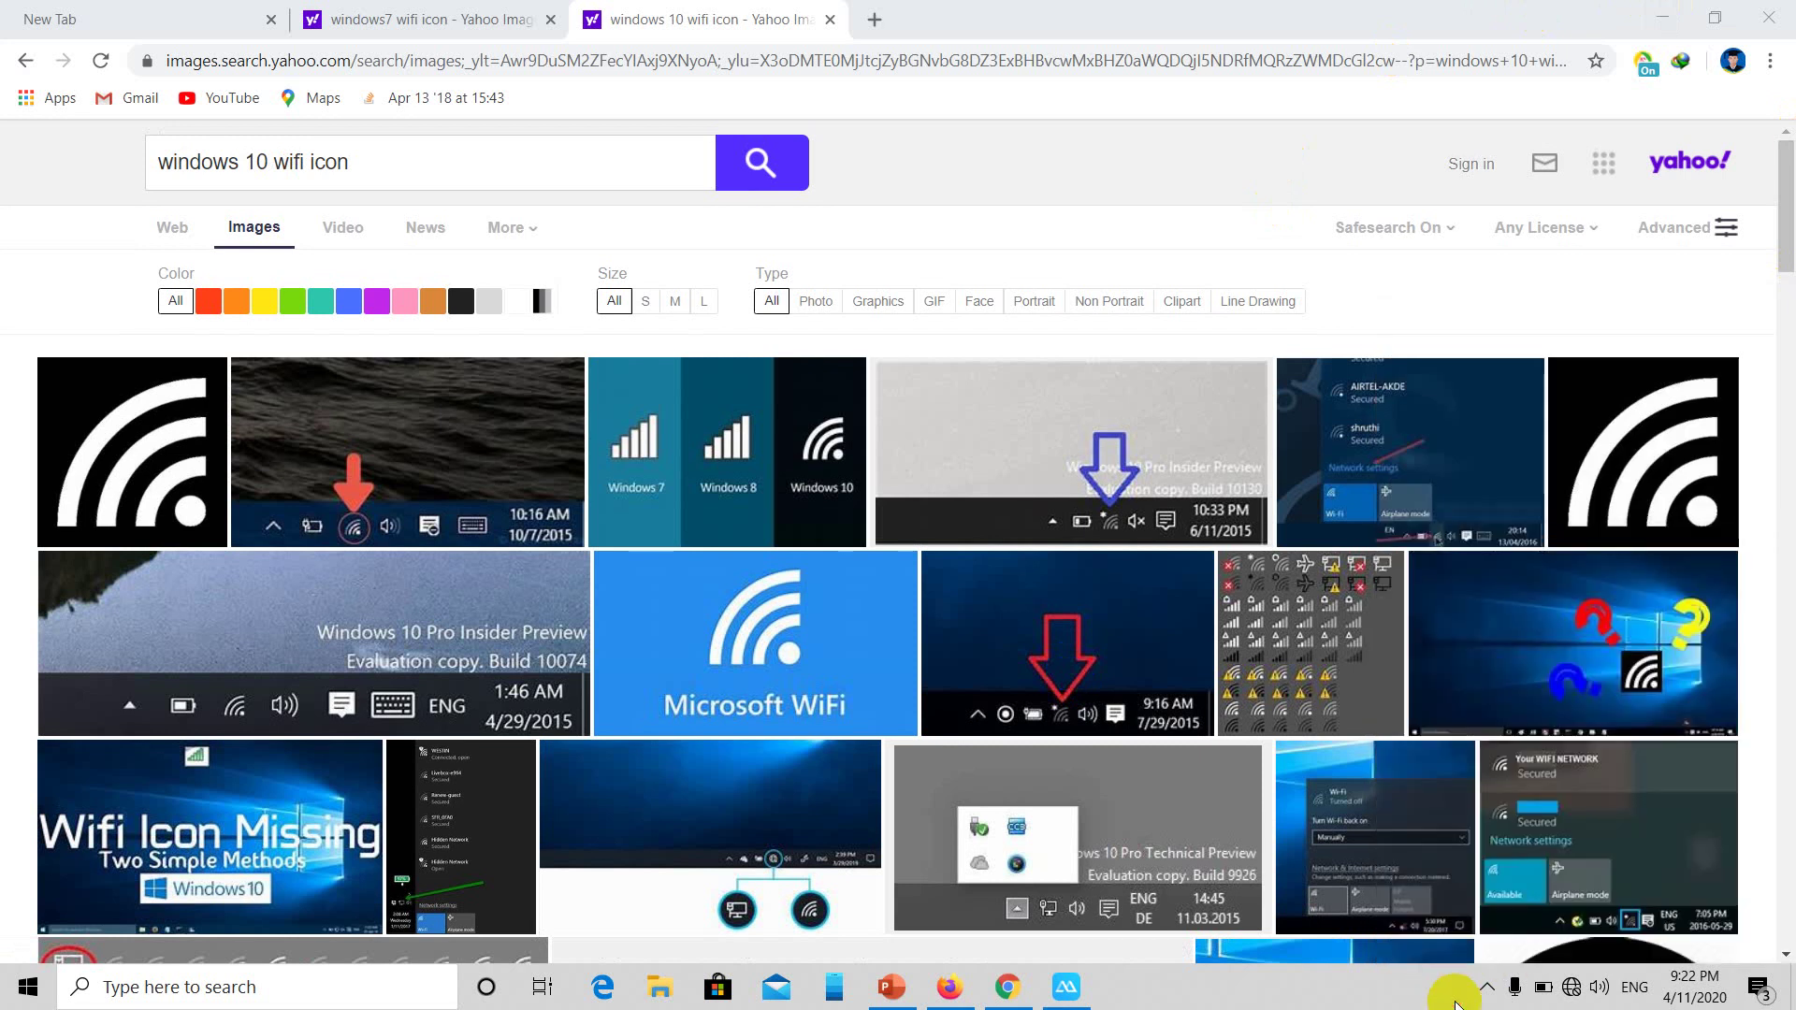
Step: Minimize Chrome, flick the phone's hotspot on and off, and return the mirrored phone to its home screen
{"action": "left_click", "coordinate": [1664, 17]}
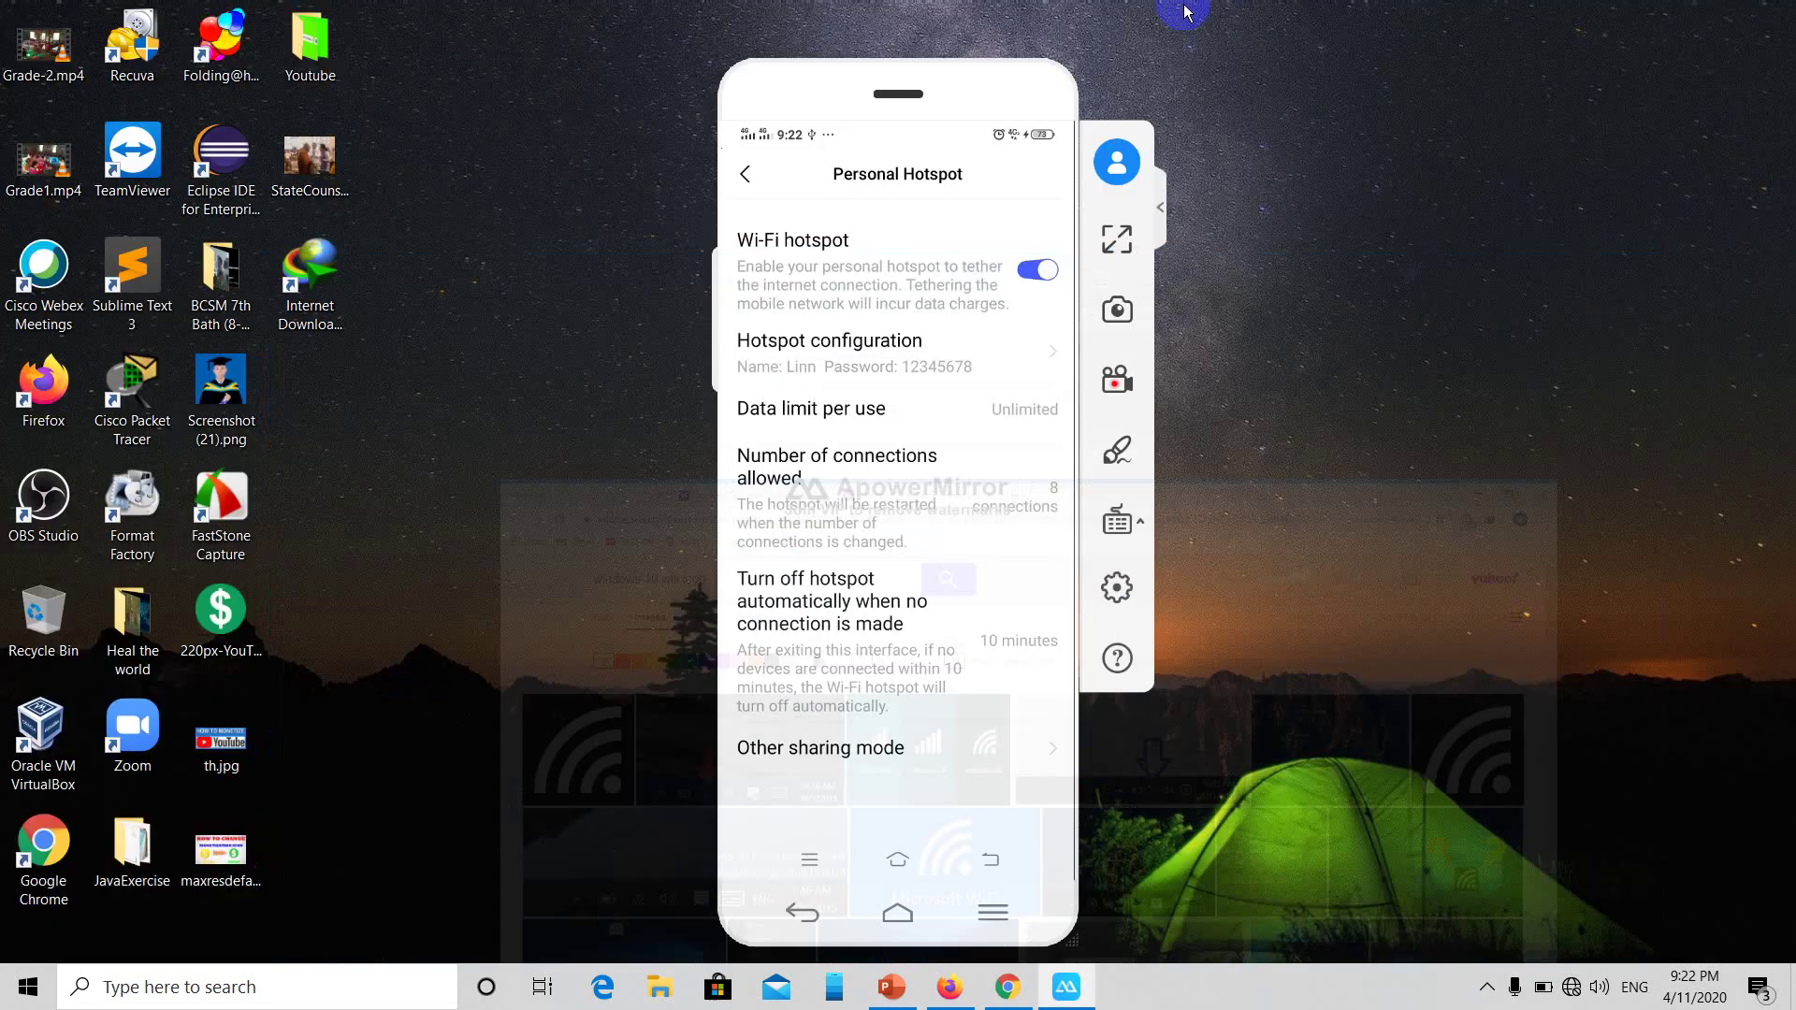
{"action": "left_click", "coordinate": [1035, 270]}
{"action": "left_click", "coordinate": [1039, 269]}
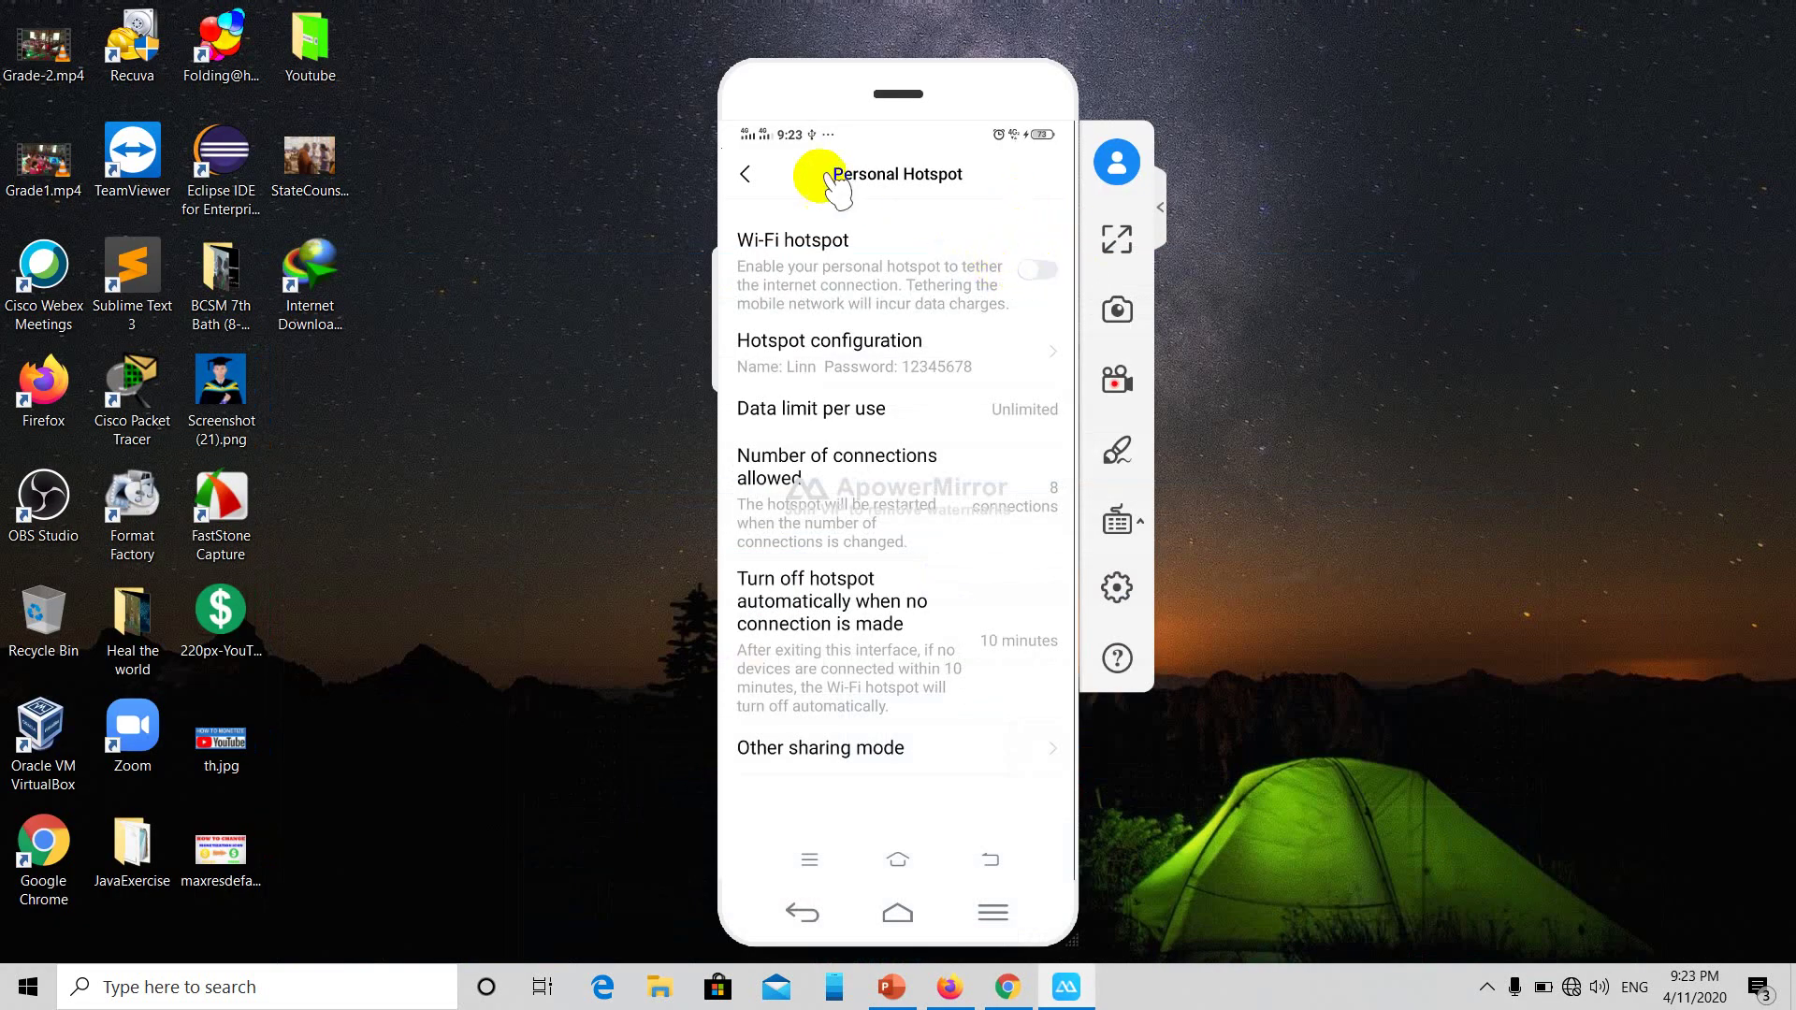
{"action": "left_click", "coordinate": [758, 174]}
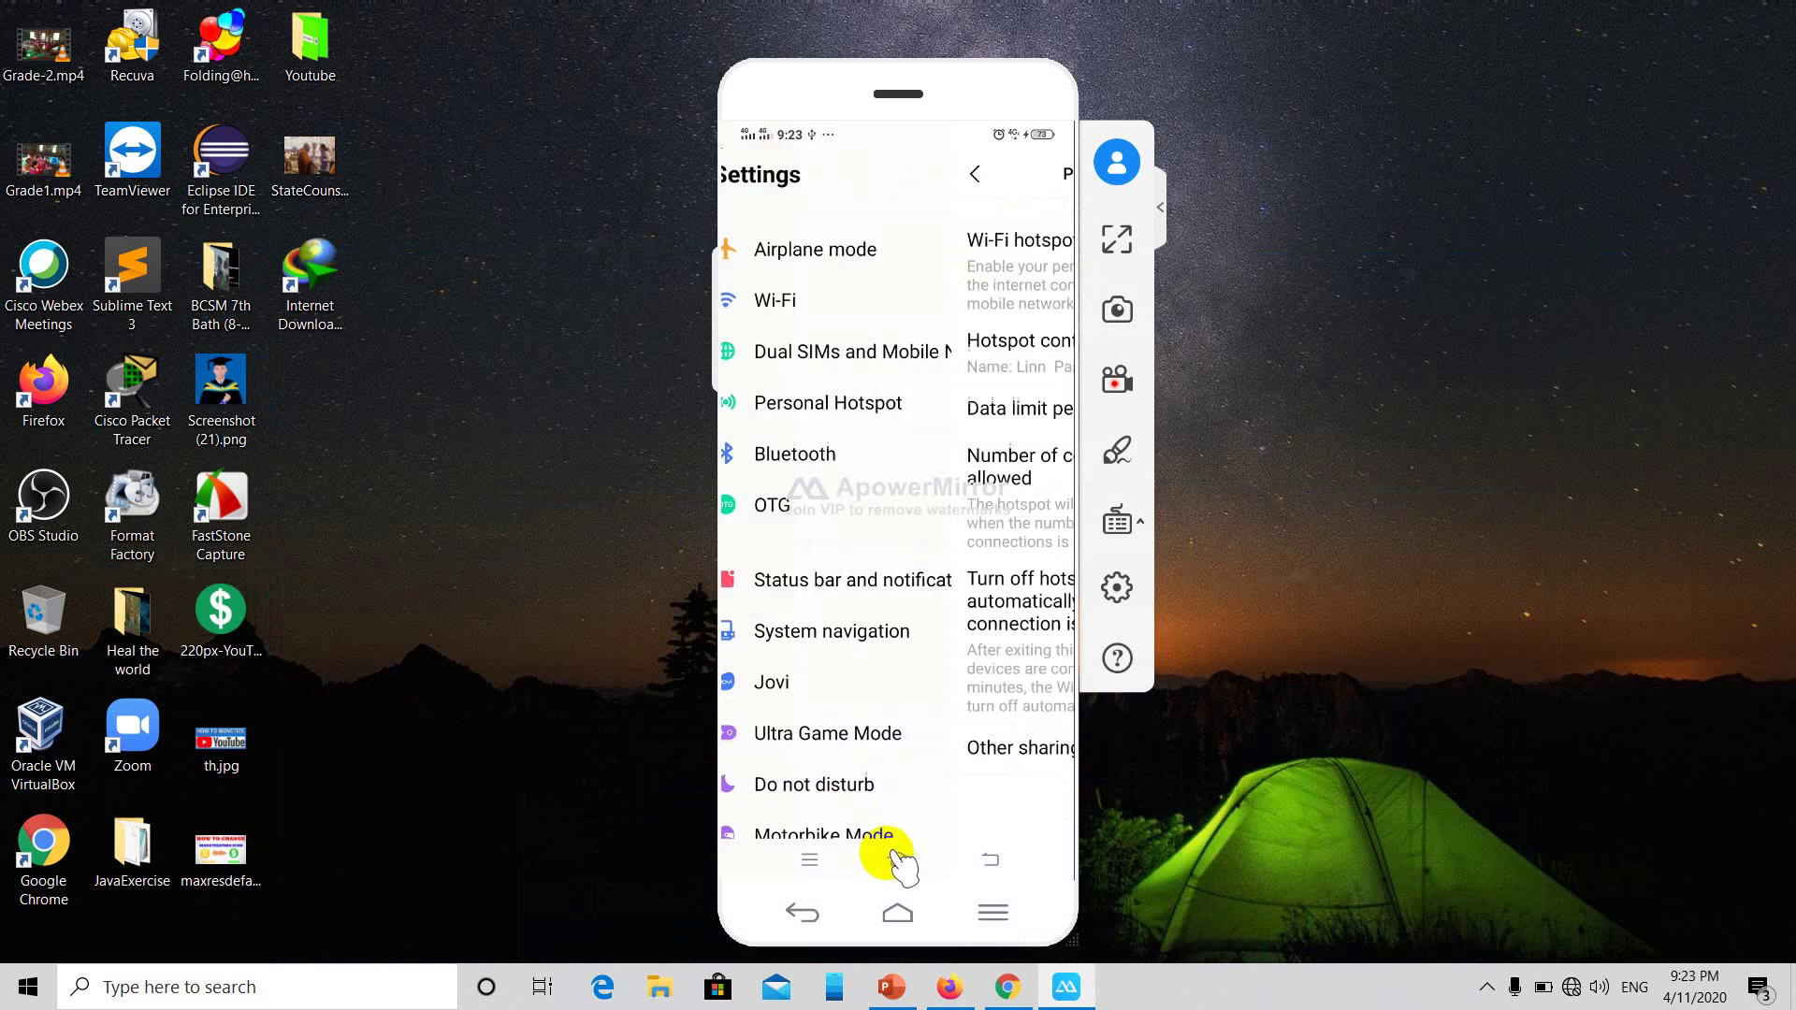
{"action": "key", "text": "Escape"}
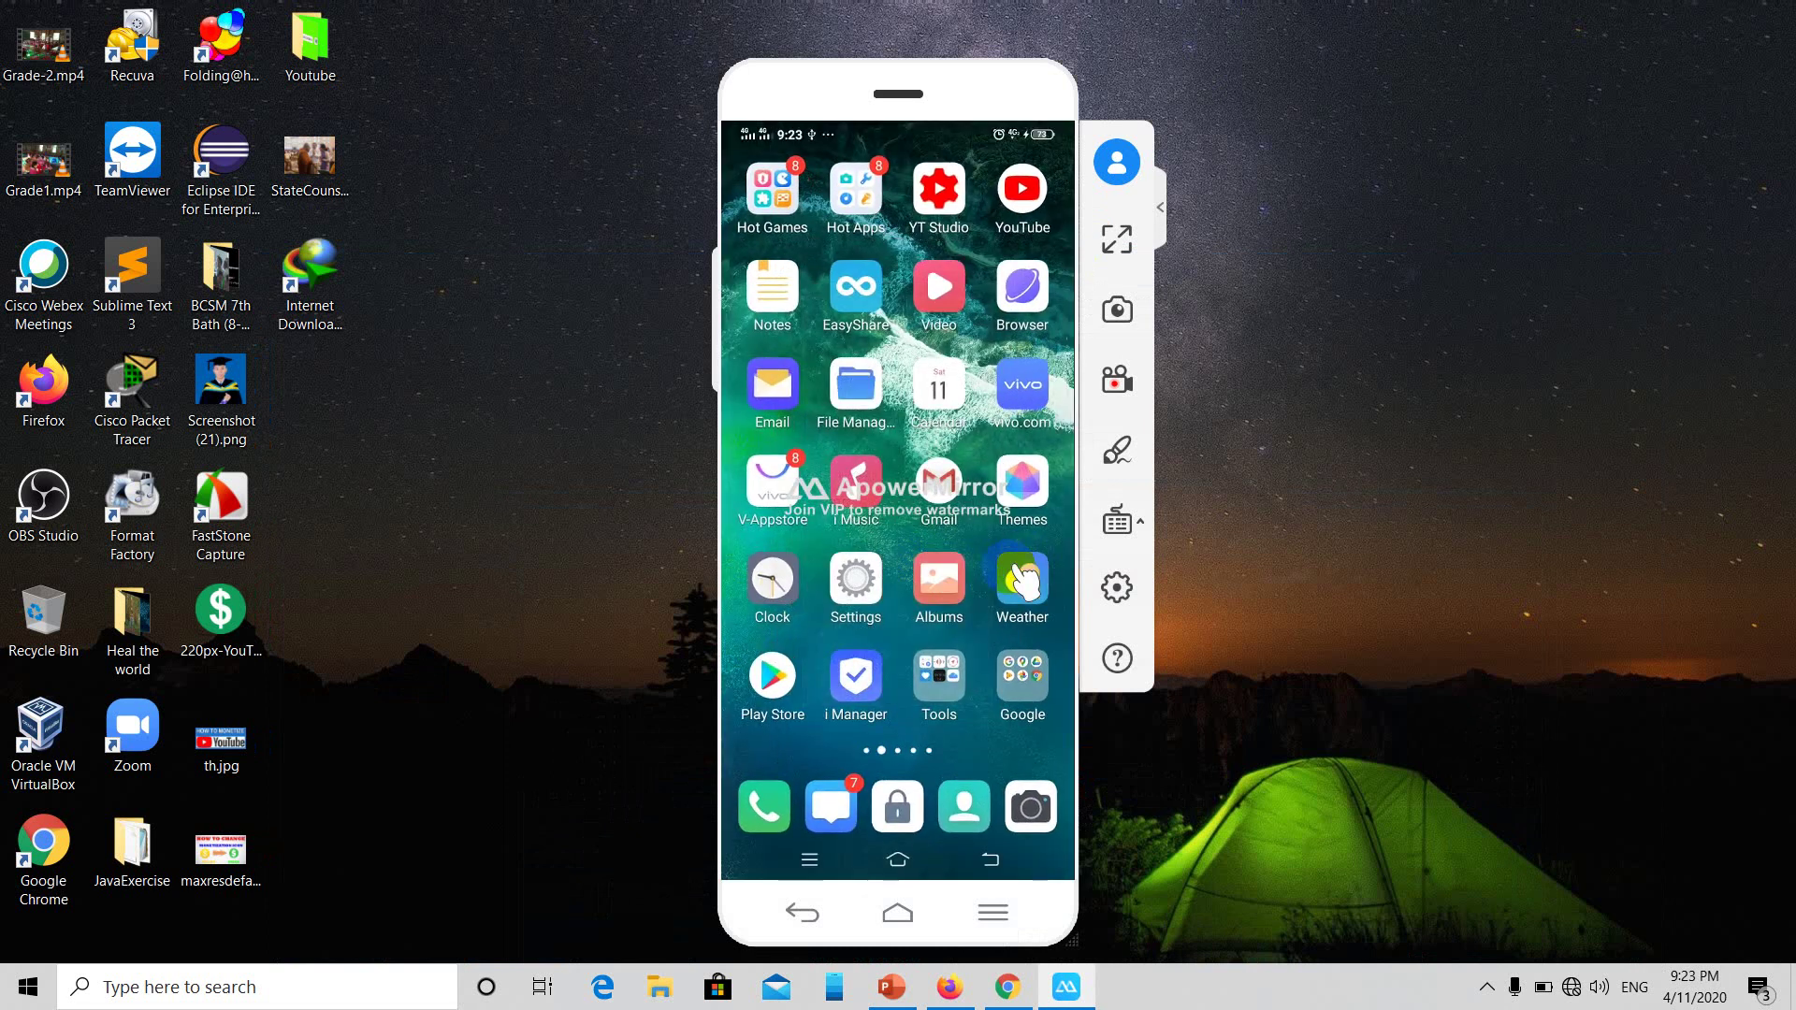
{"action": "left_click", "coordinate": [859, 590]}
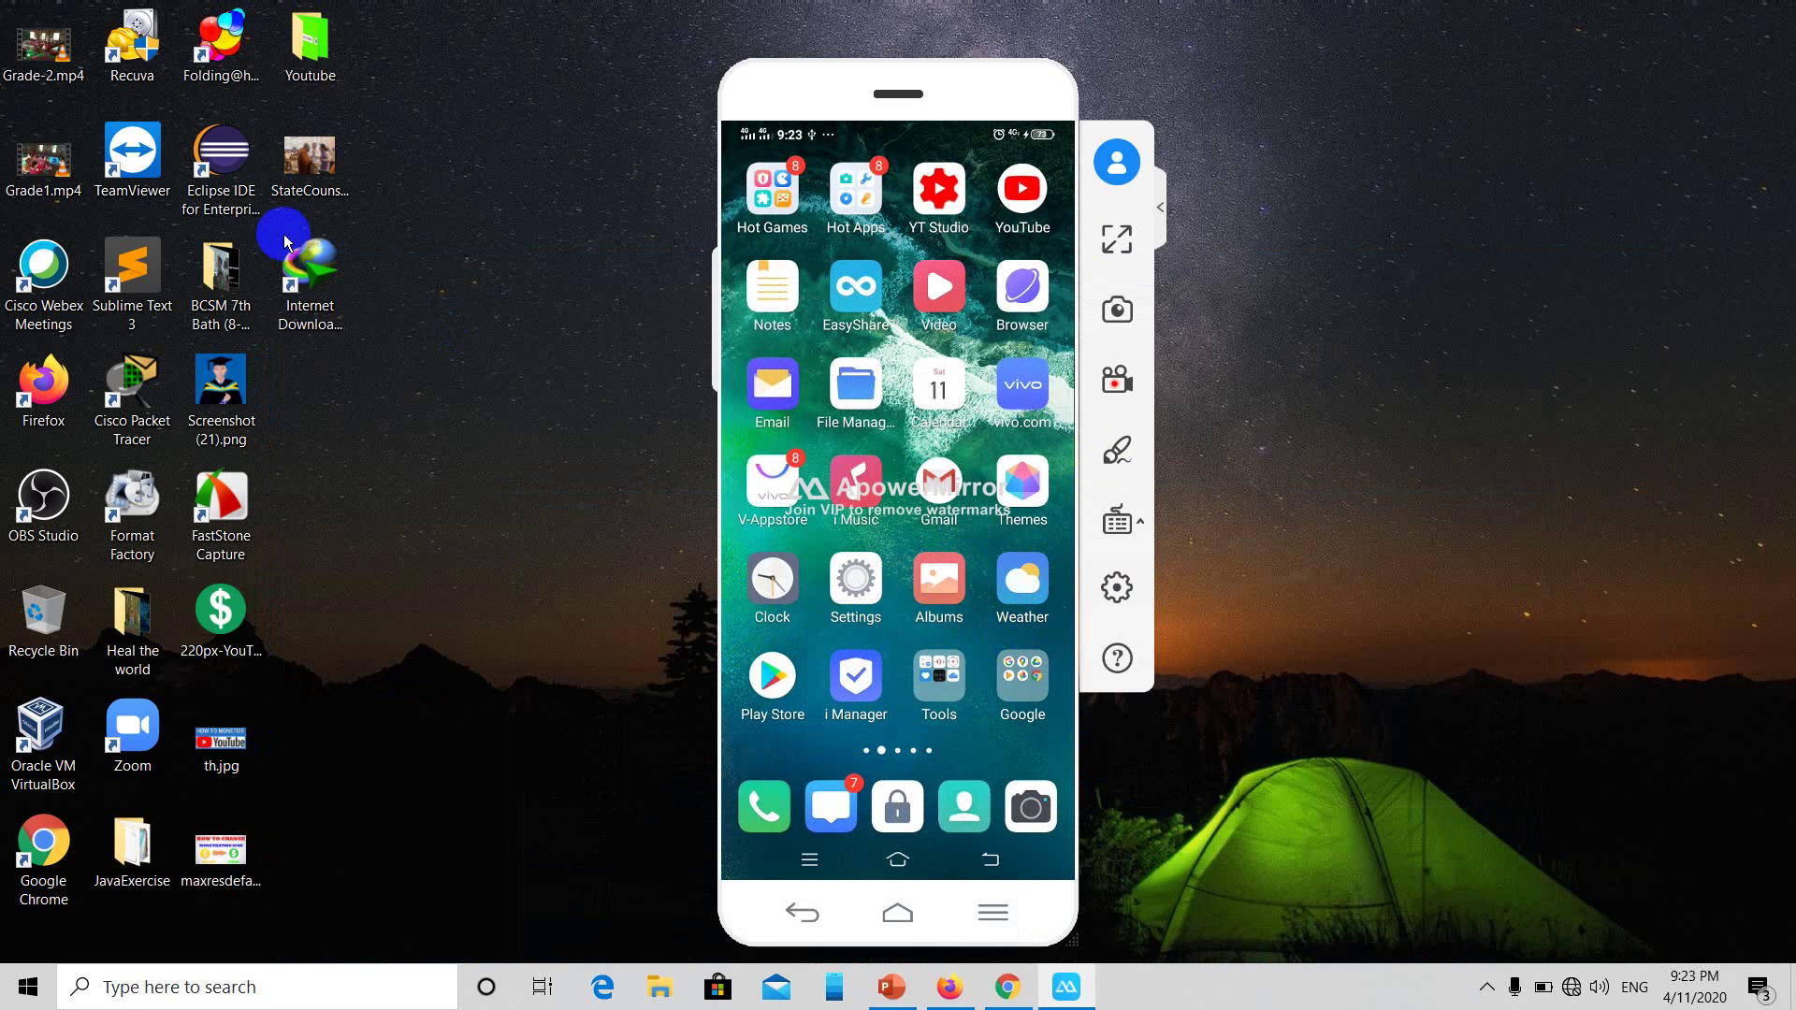
Step: Turn the laptop's Wi-Fi on and attempt to connect to the second listed network
{"action": "left_click", "coordinate": [898, 913]}
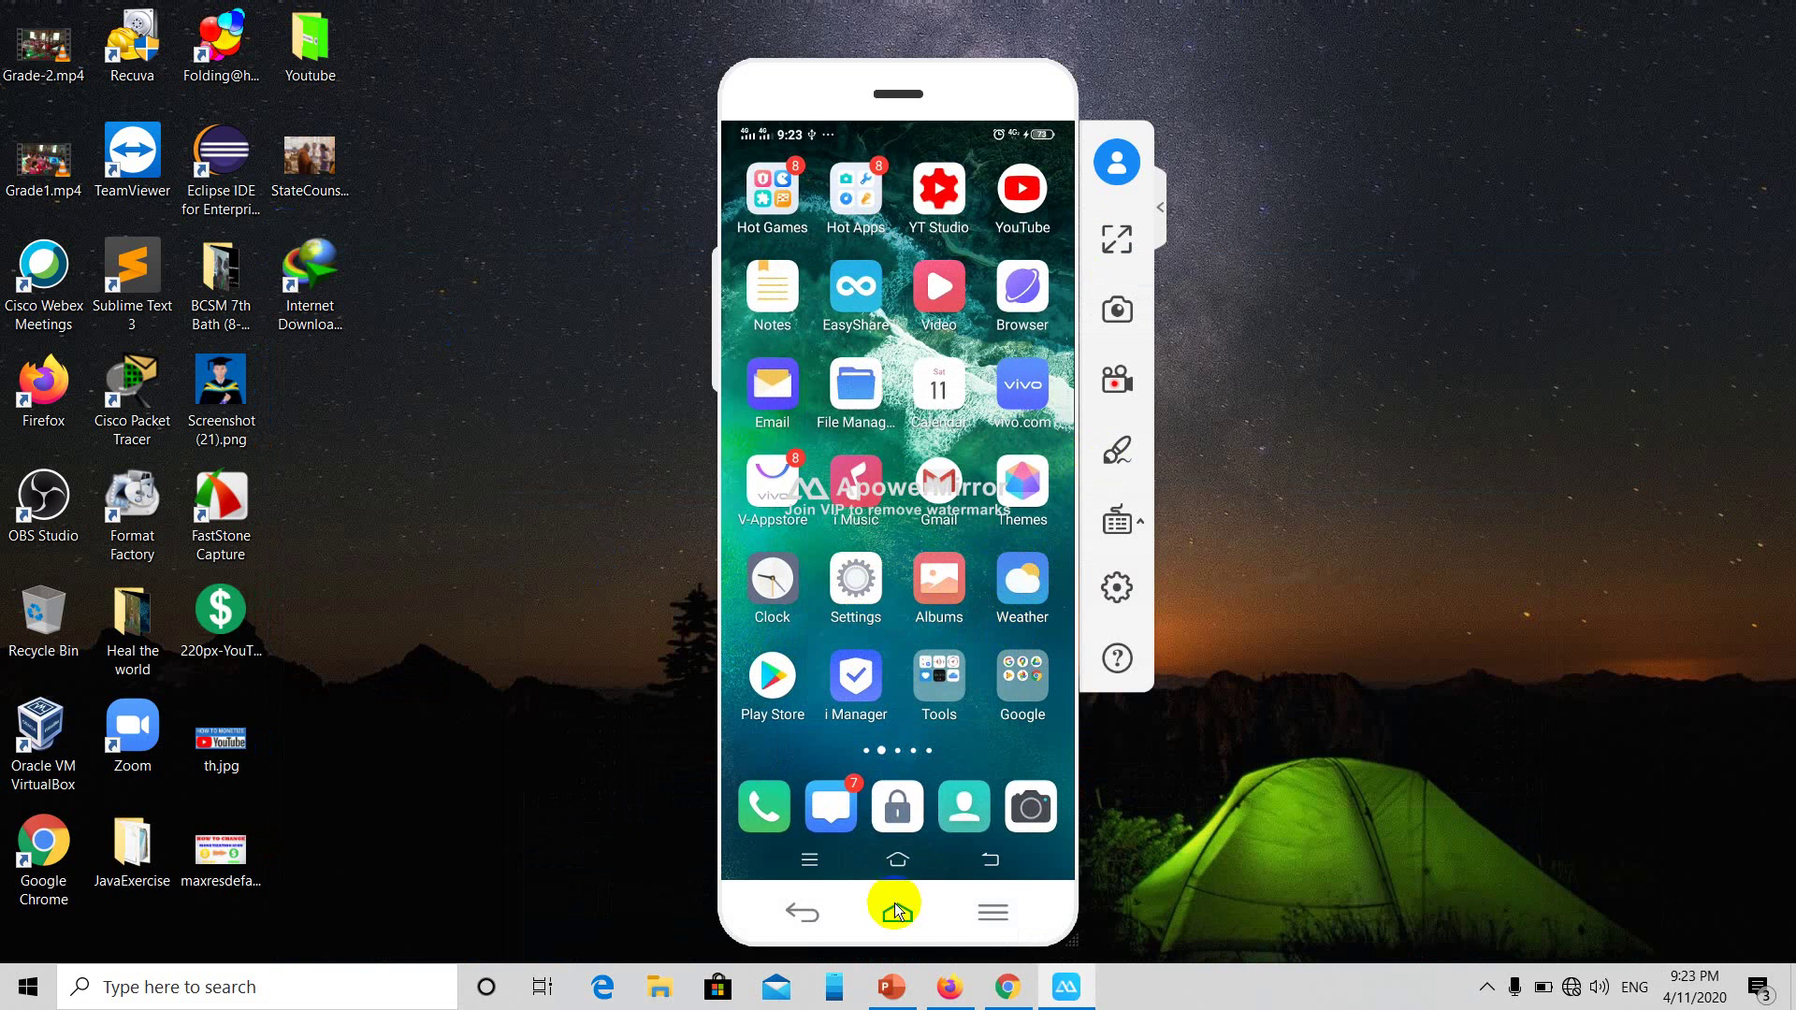
{"action": "left_click", "coordinate": [1572, 987]}
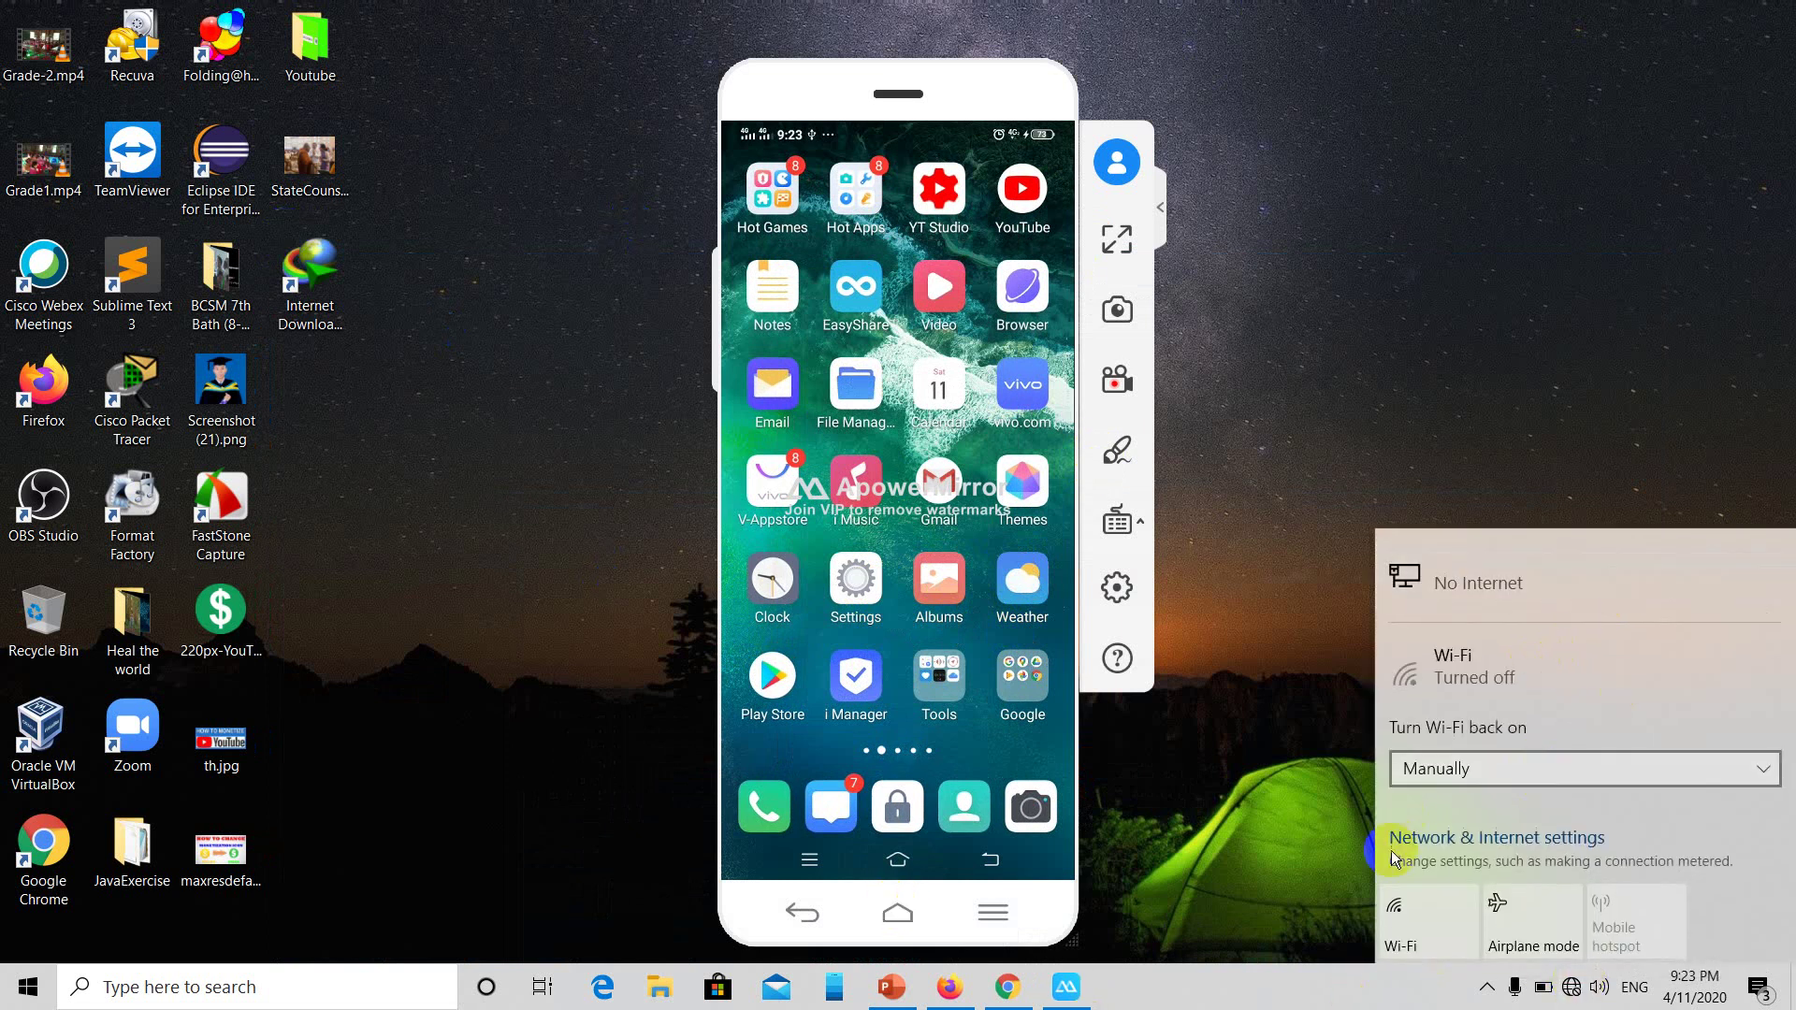
{"action": "left_click", "coordinate": [1424, 922]}
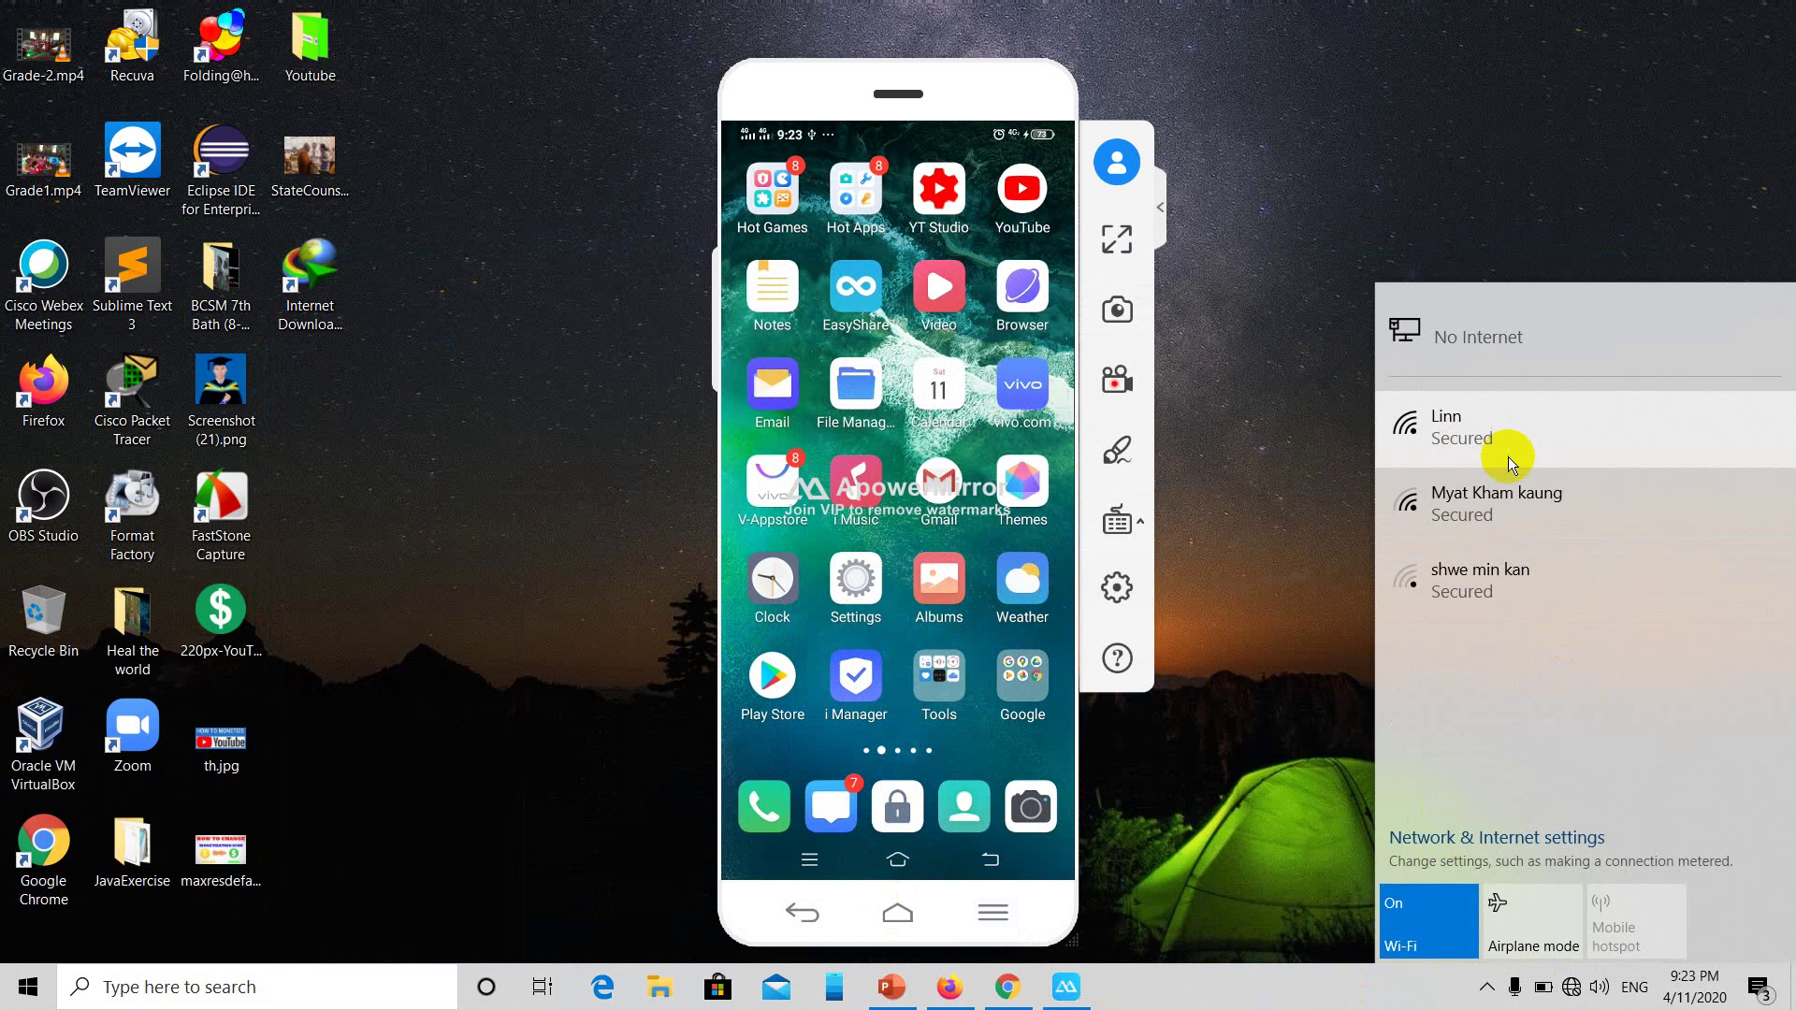
{"action": "left_click", "coordinate": [1488, 503]}
{"action": "left_click", "coordinate": [1654, 607]}
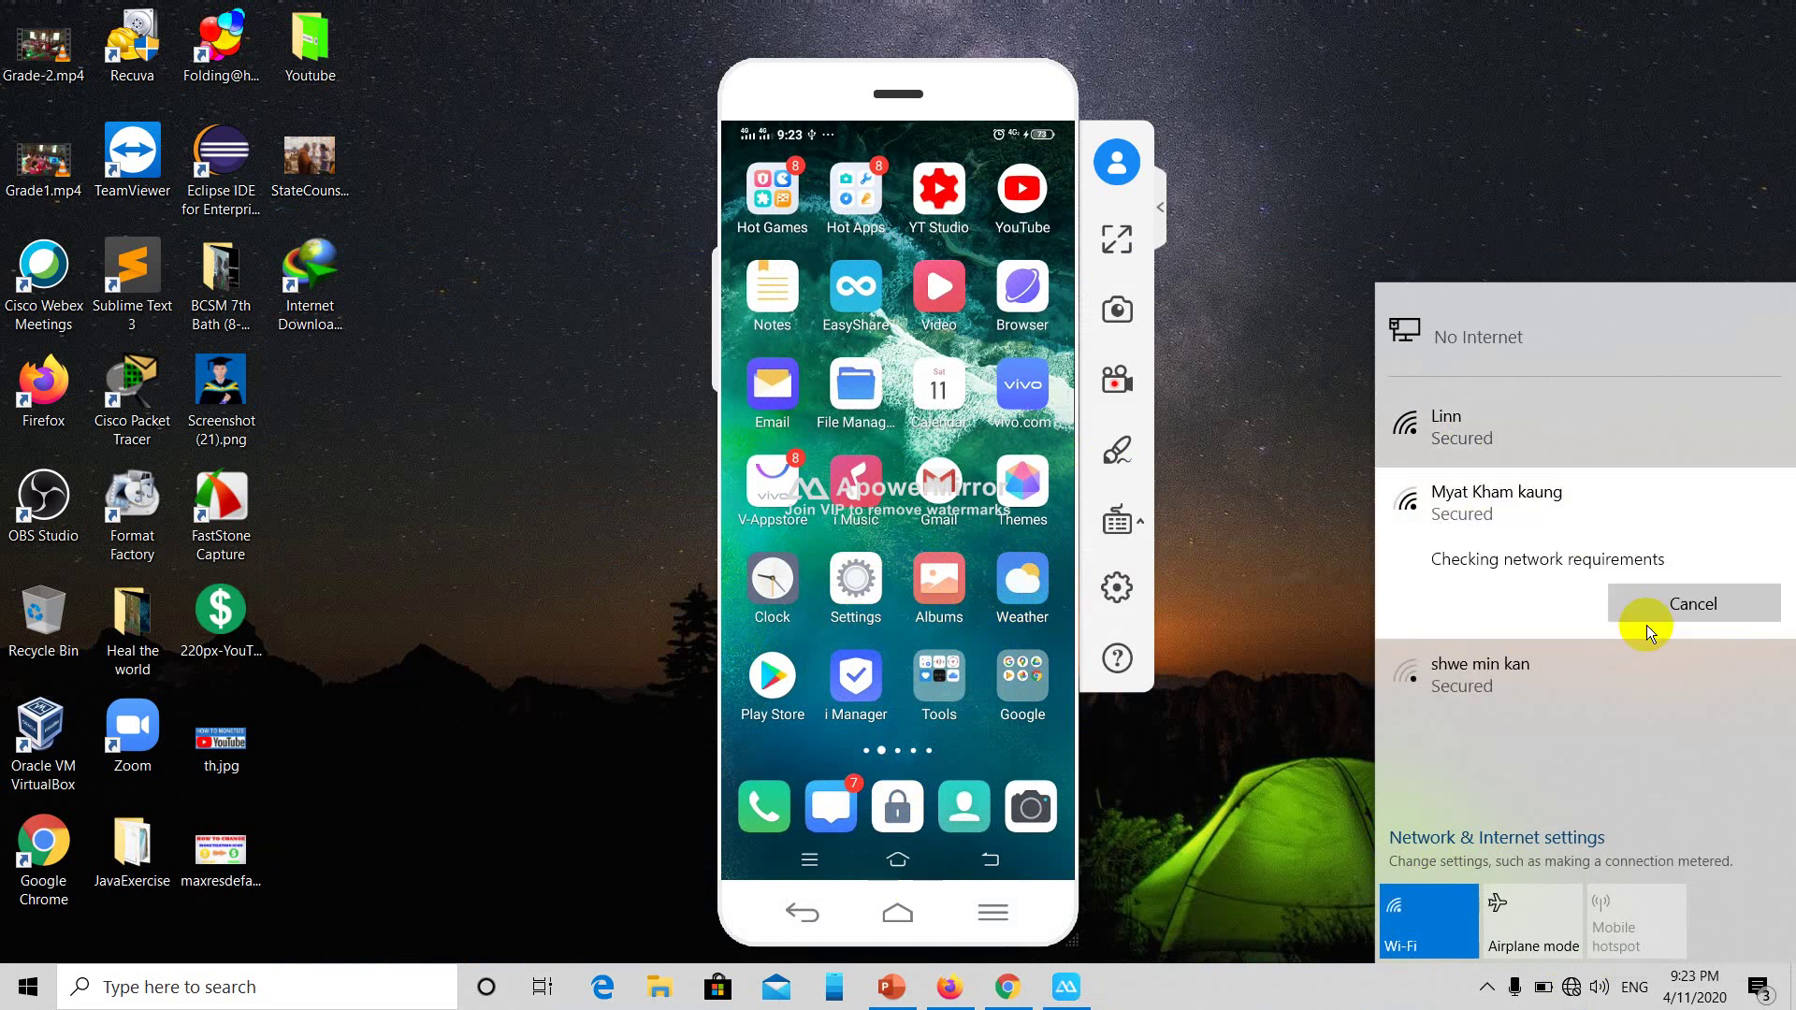
{"action": "left_click", "coordinate": [1008, 986]}
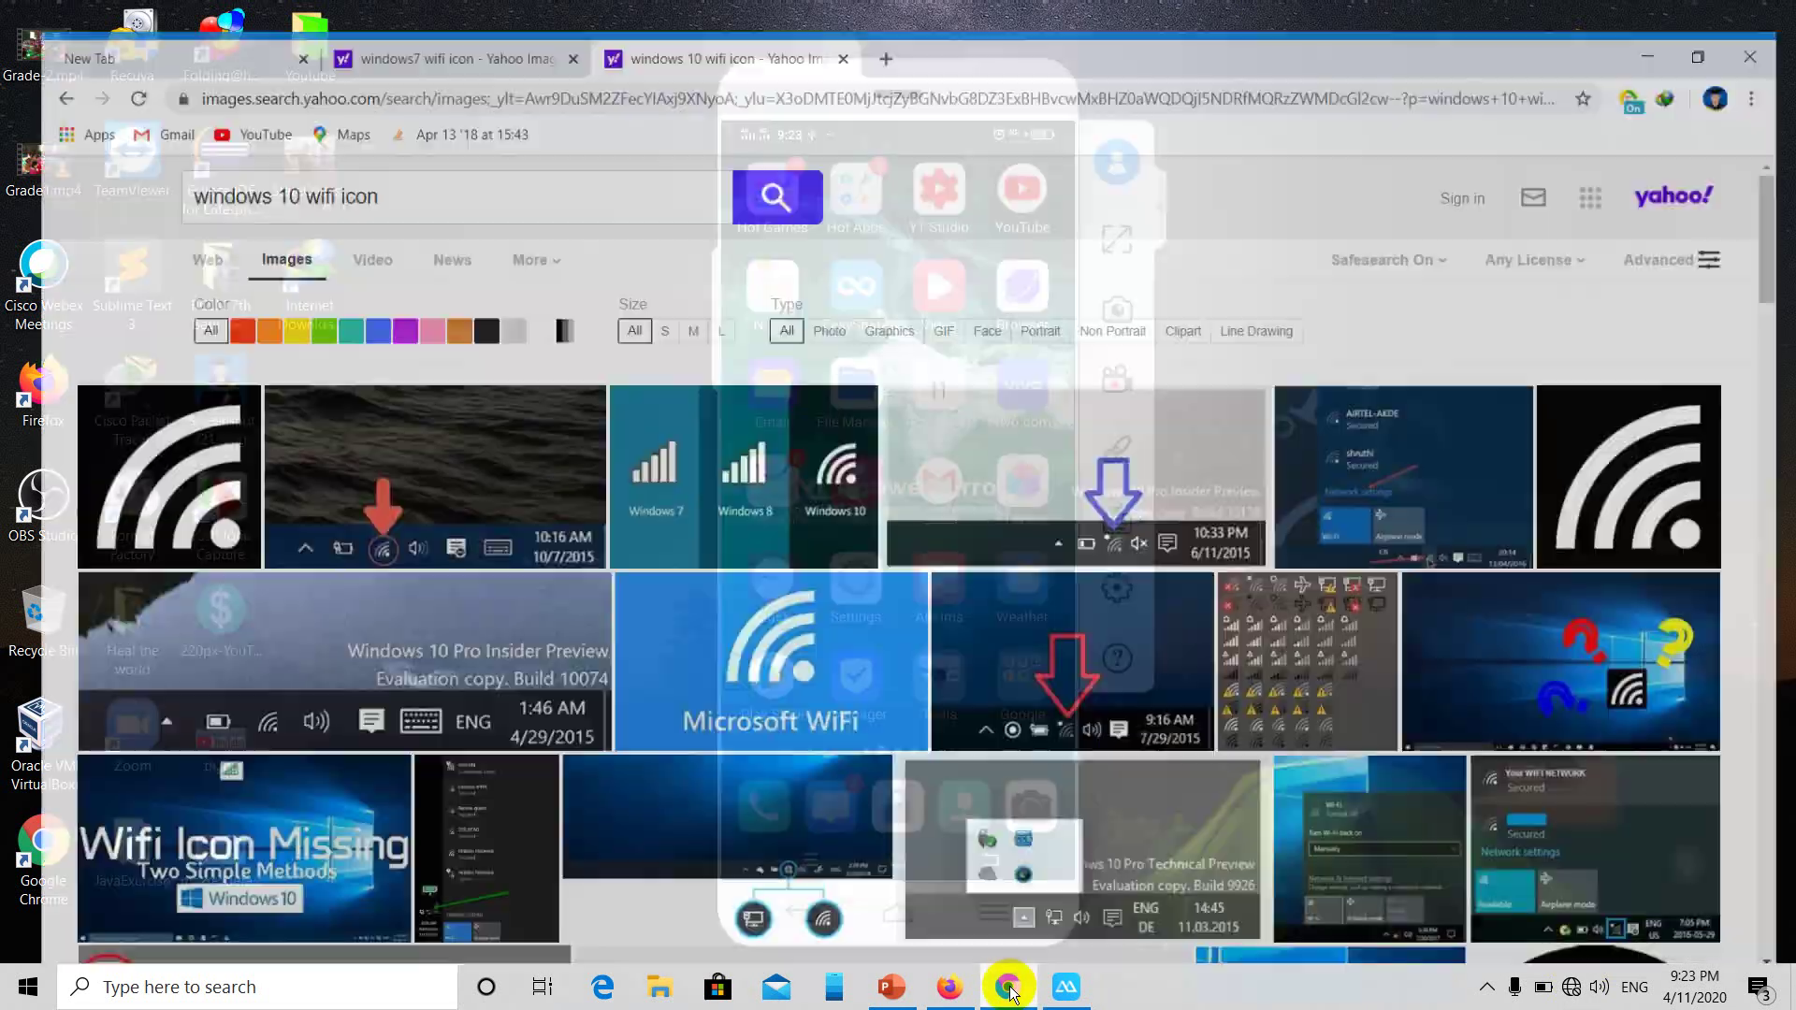
Step: Retry the connection, then connect to the phone's secured Wi-Fi network from a refreshed list
{"action": "left_click", "coordinate": [1572, 987]}
{"action": "left_click", "coordinate": [1520, 427]}
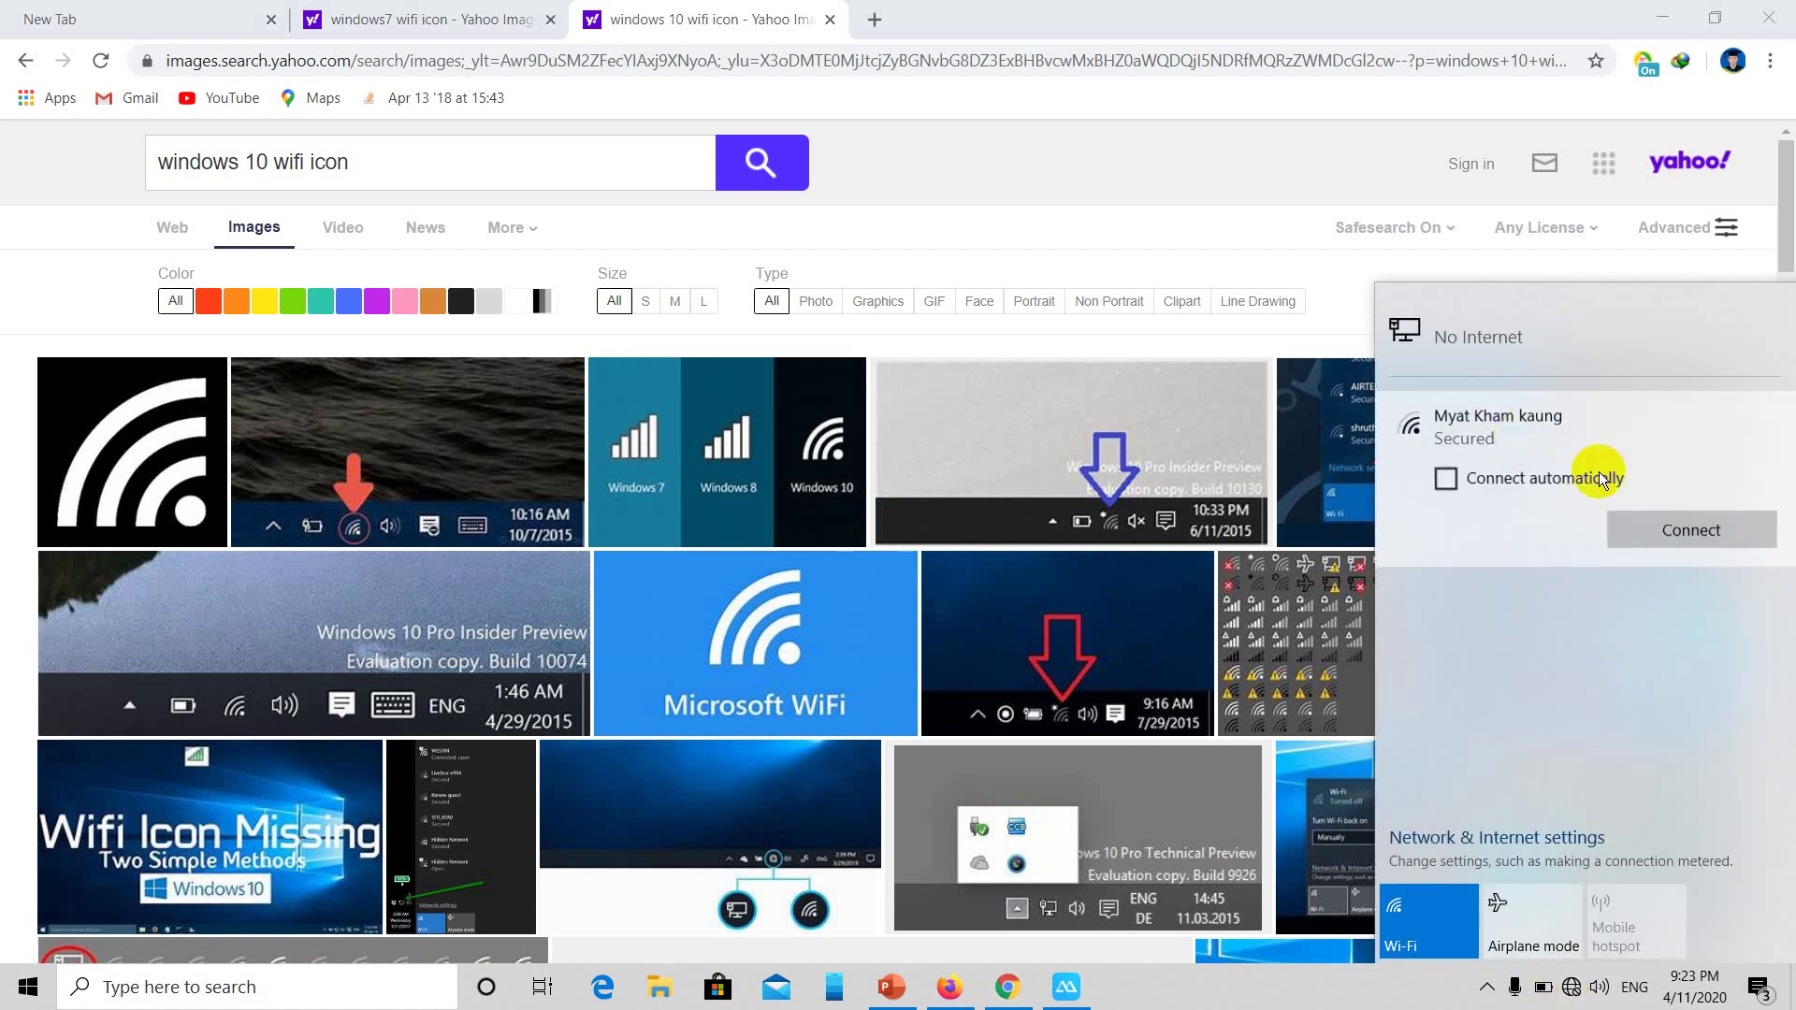
{"action": "left_click", "coordinate": [1690, 529]}
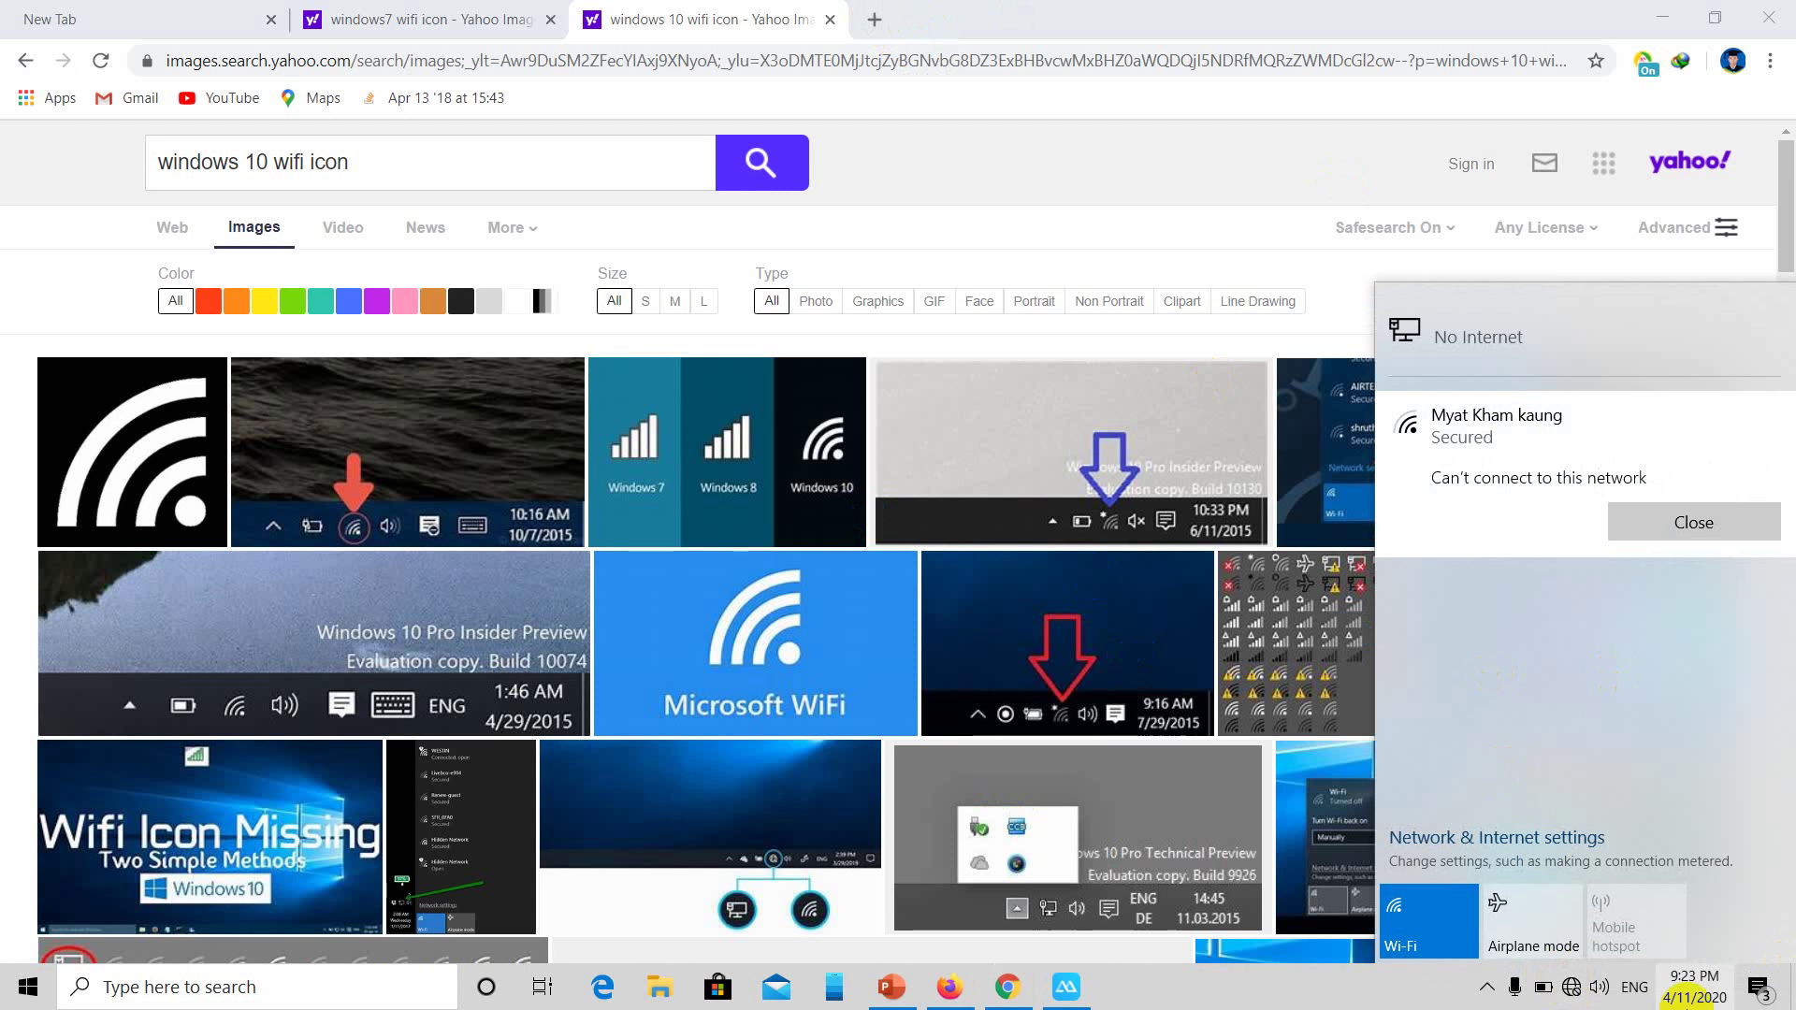
{"action": "left_click", "coordinate": [1575, 990]}
{"action": "left_click", "coordinate": [1576, 990]}
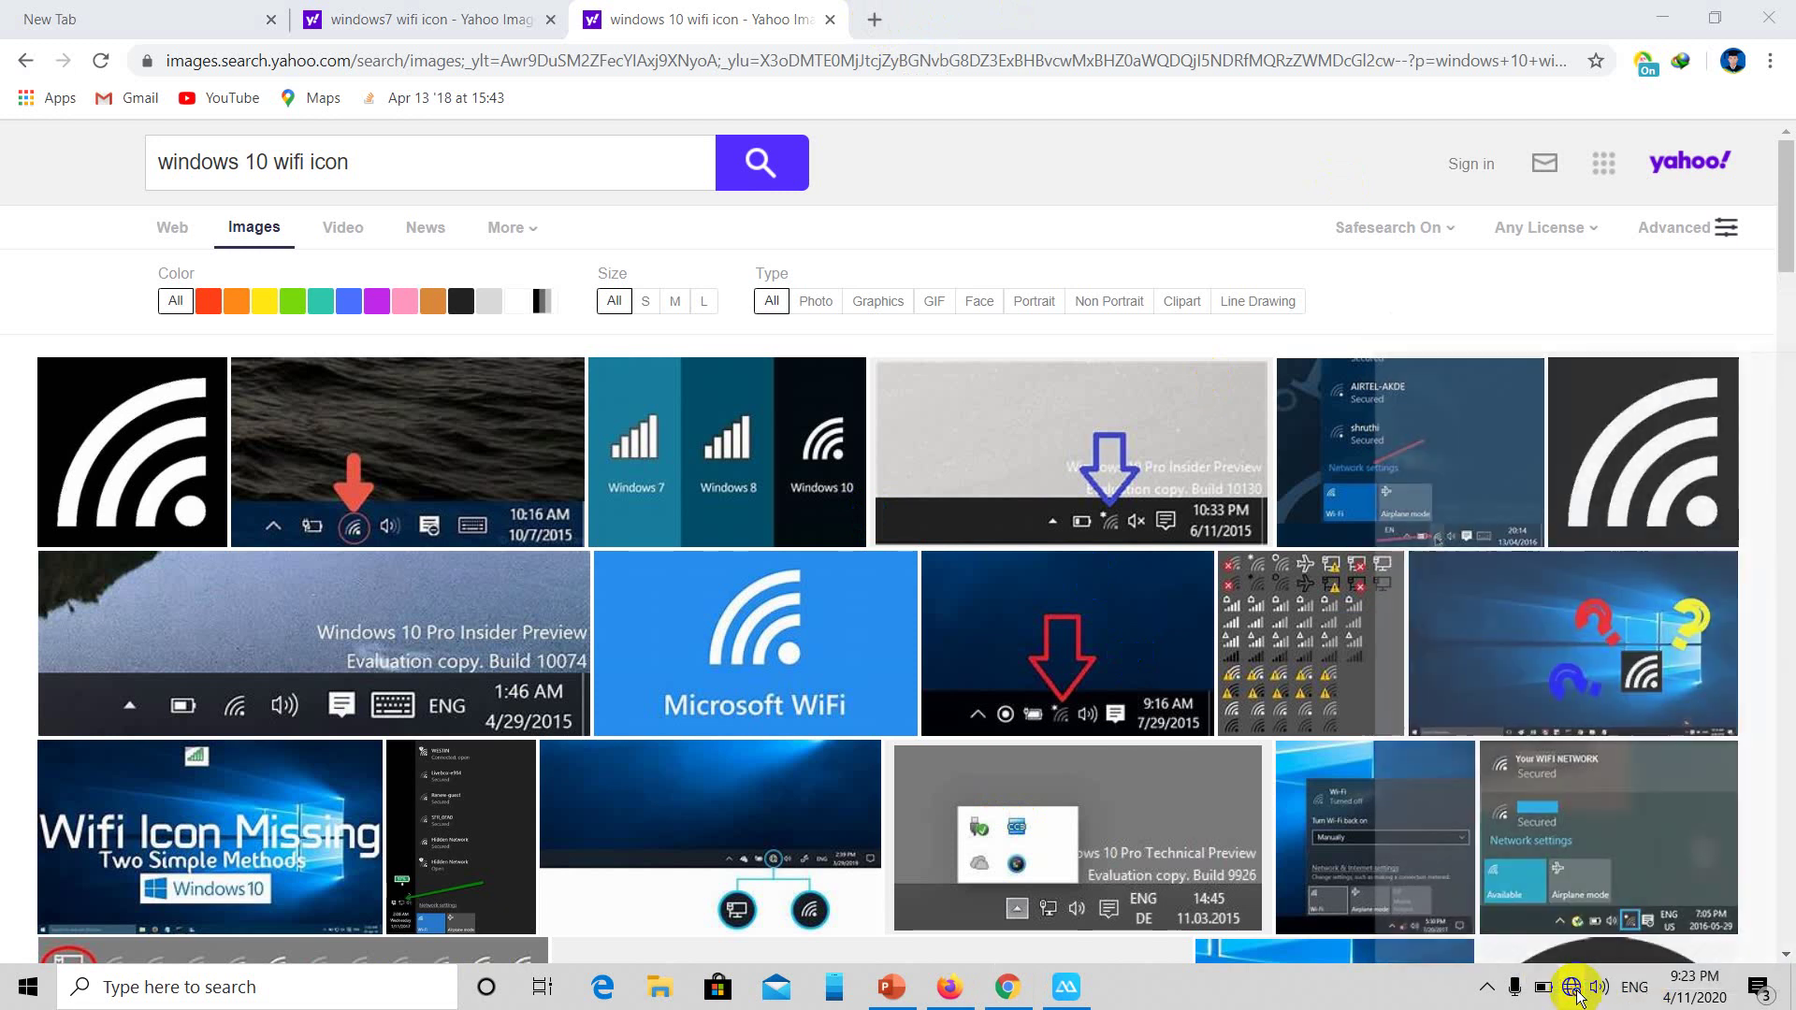
{"action": "left_click", "coordinate": [1465, 449]}
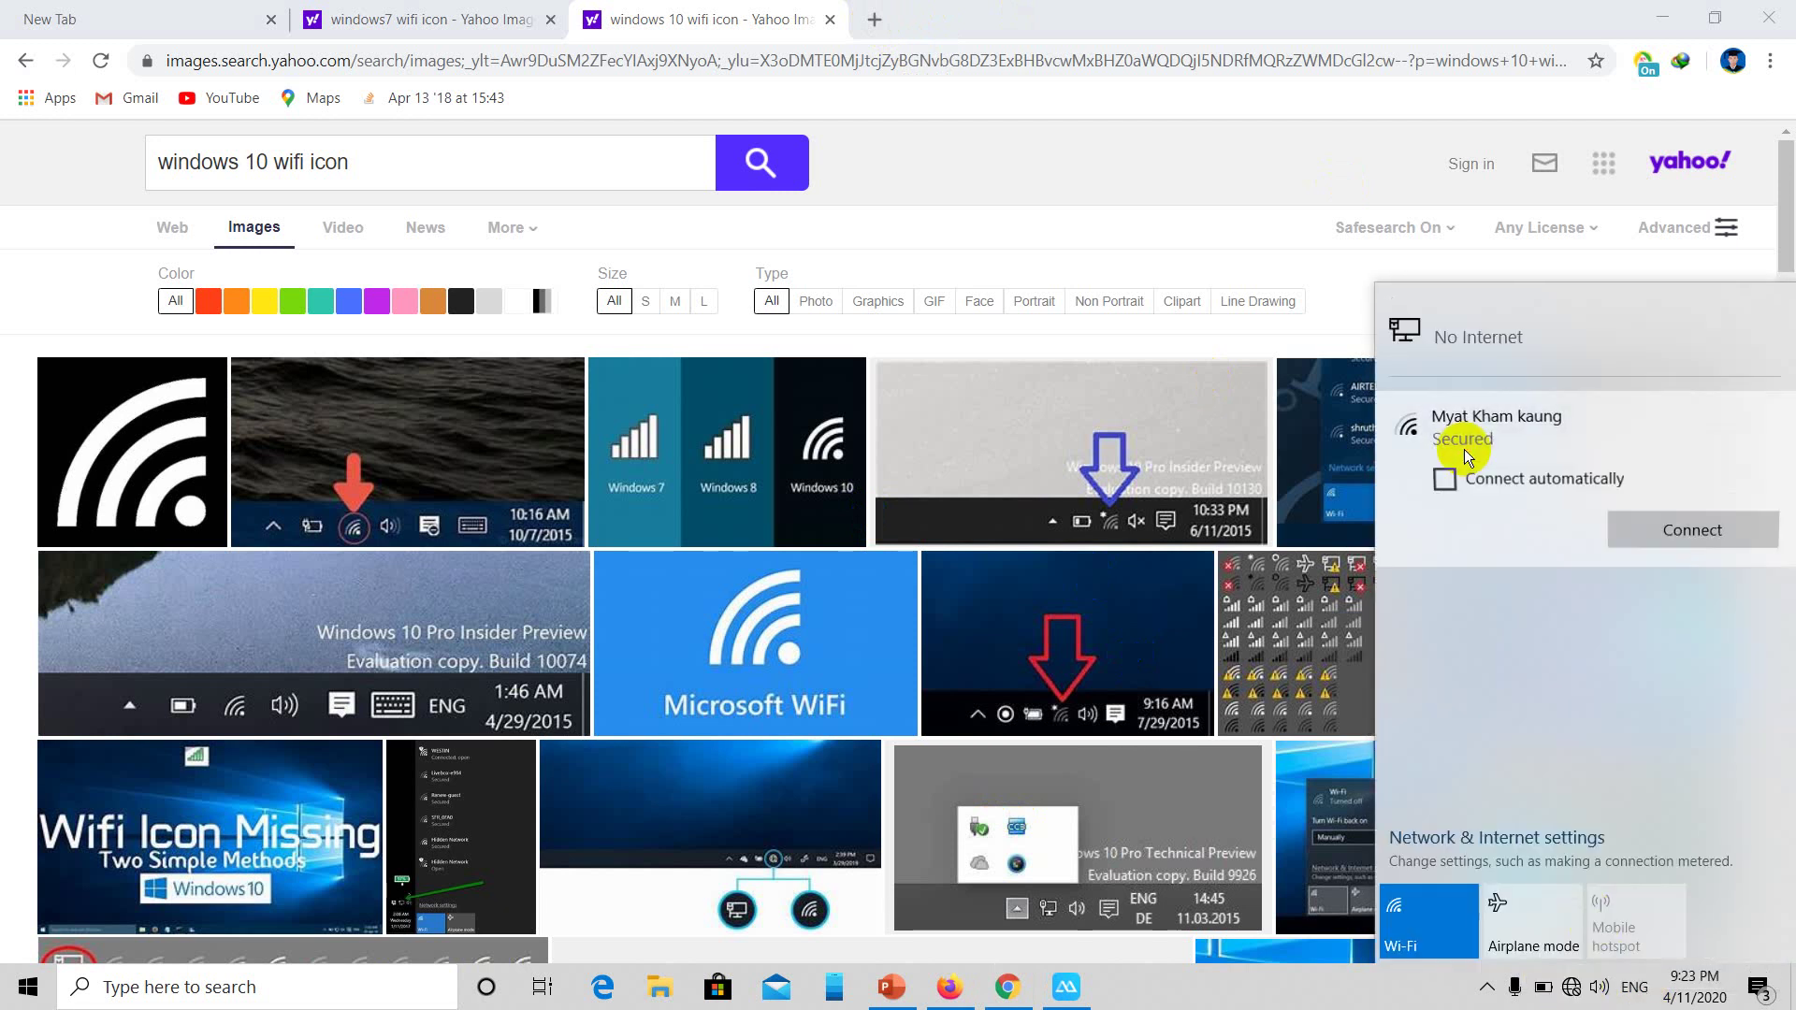
{"action": "left_click", "coordinate": [1636, 518]}
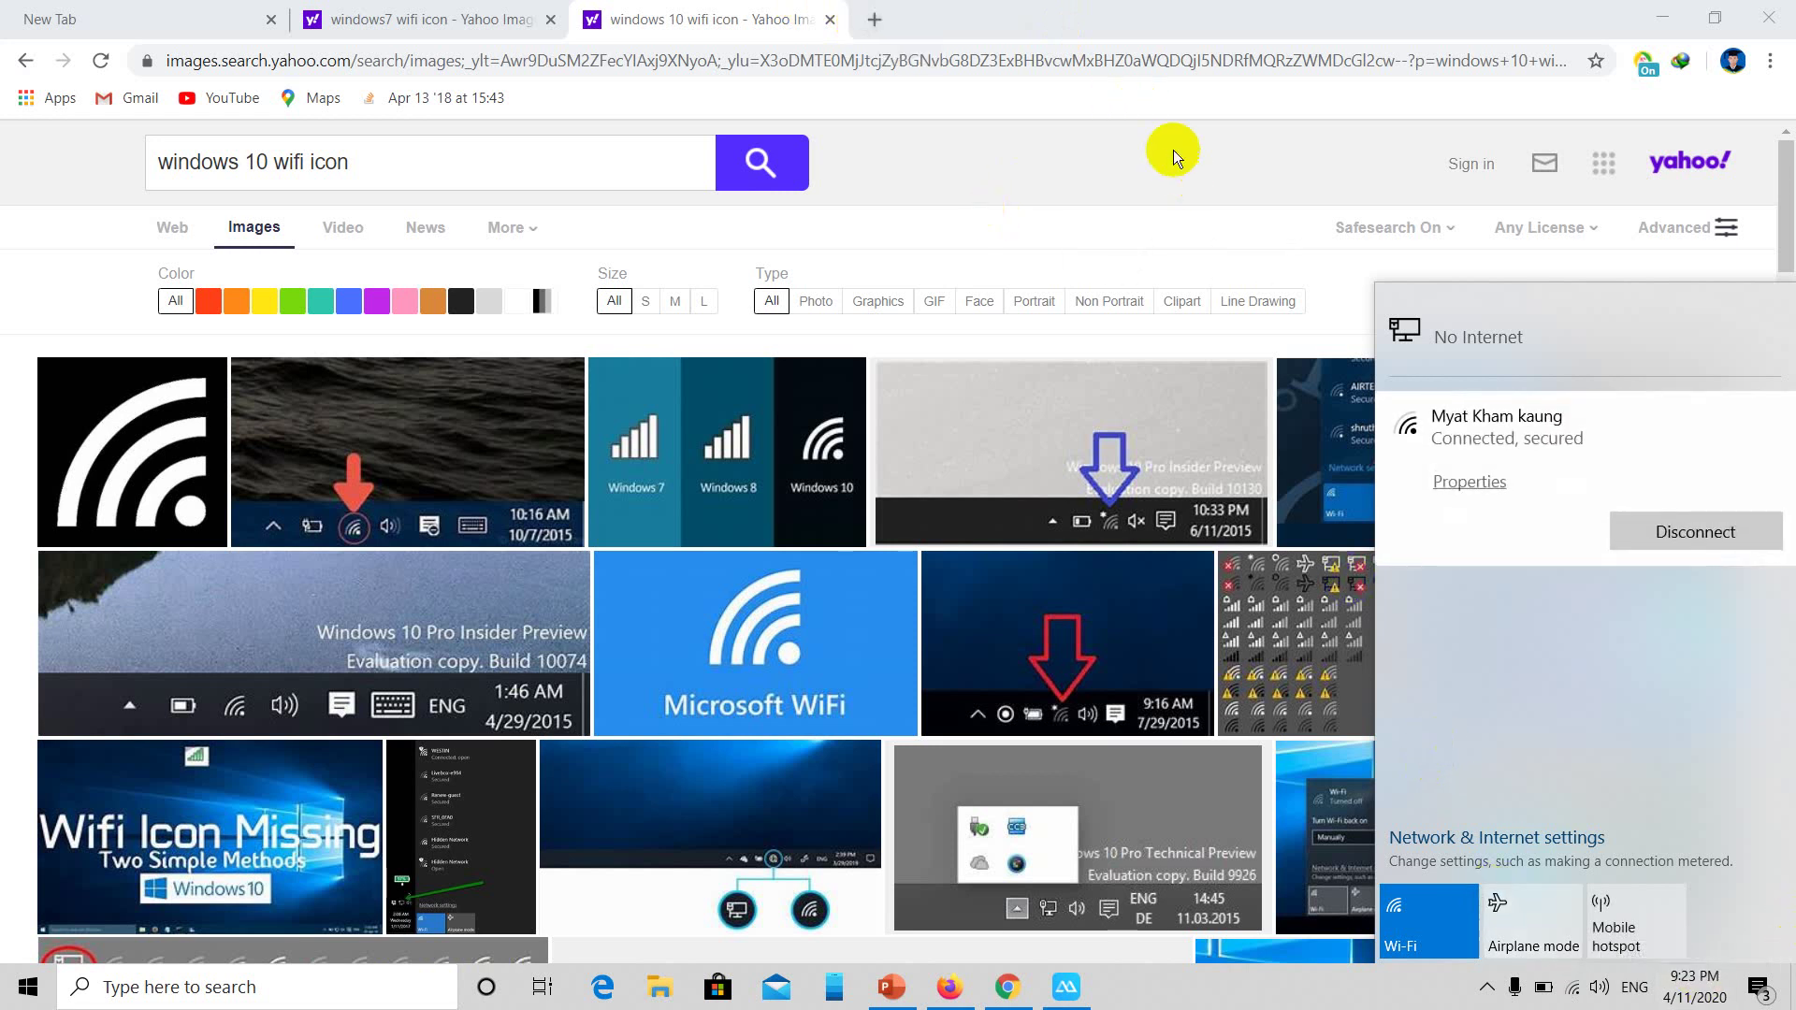
Step: Search usb in a new tab, switch to image results and zoom out to 90%
{"action": "left_click", "coordinate": [875, 18]}
{"action": "type", "text": "usb"}
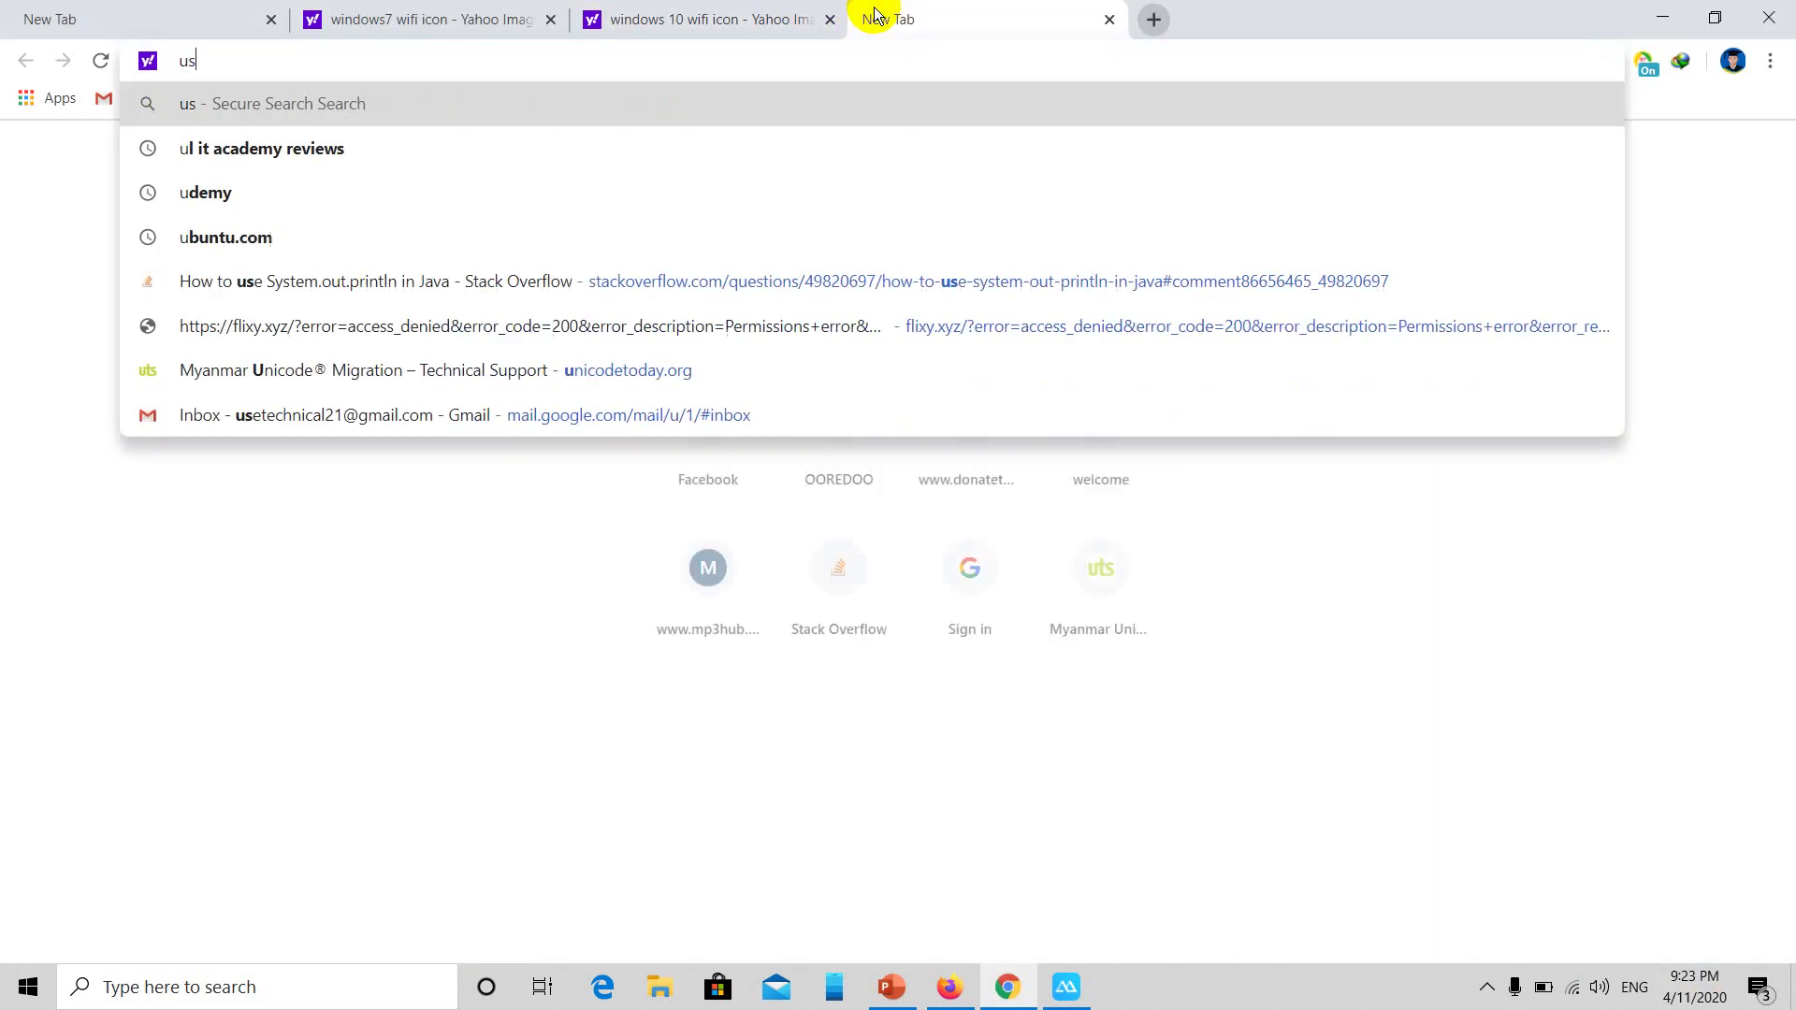
{"action": "key", "text": "Return"}
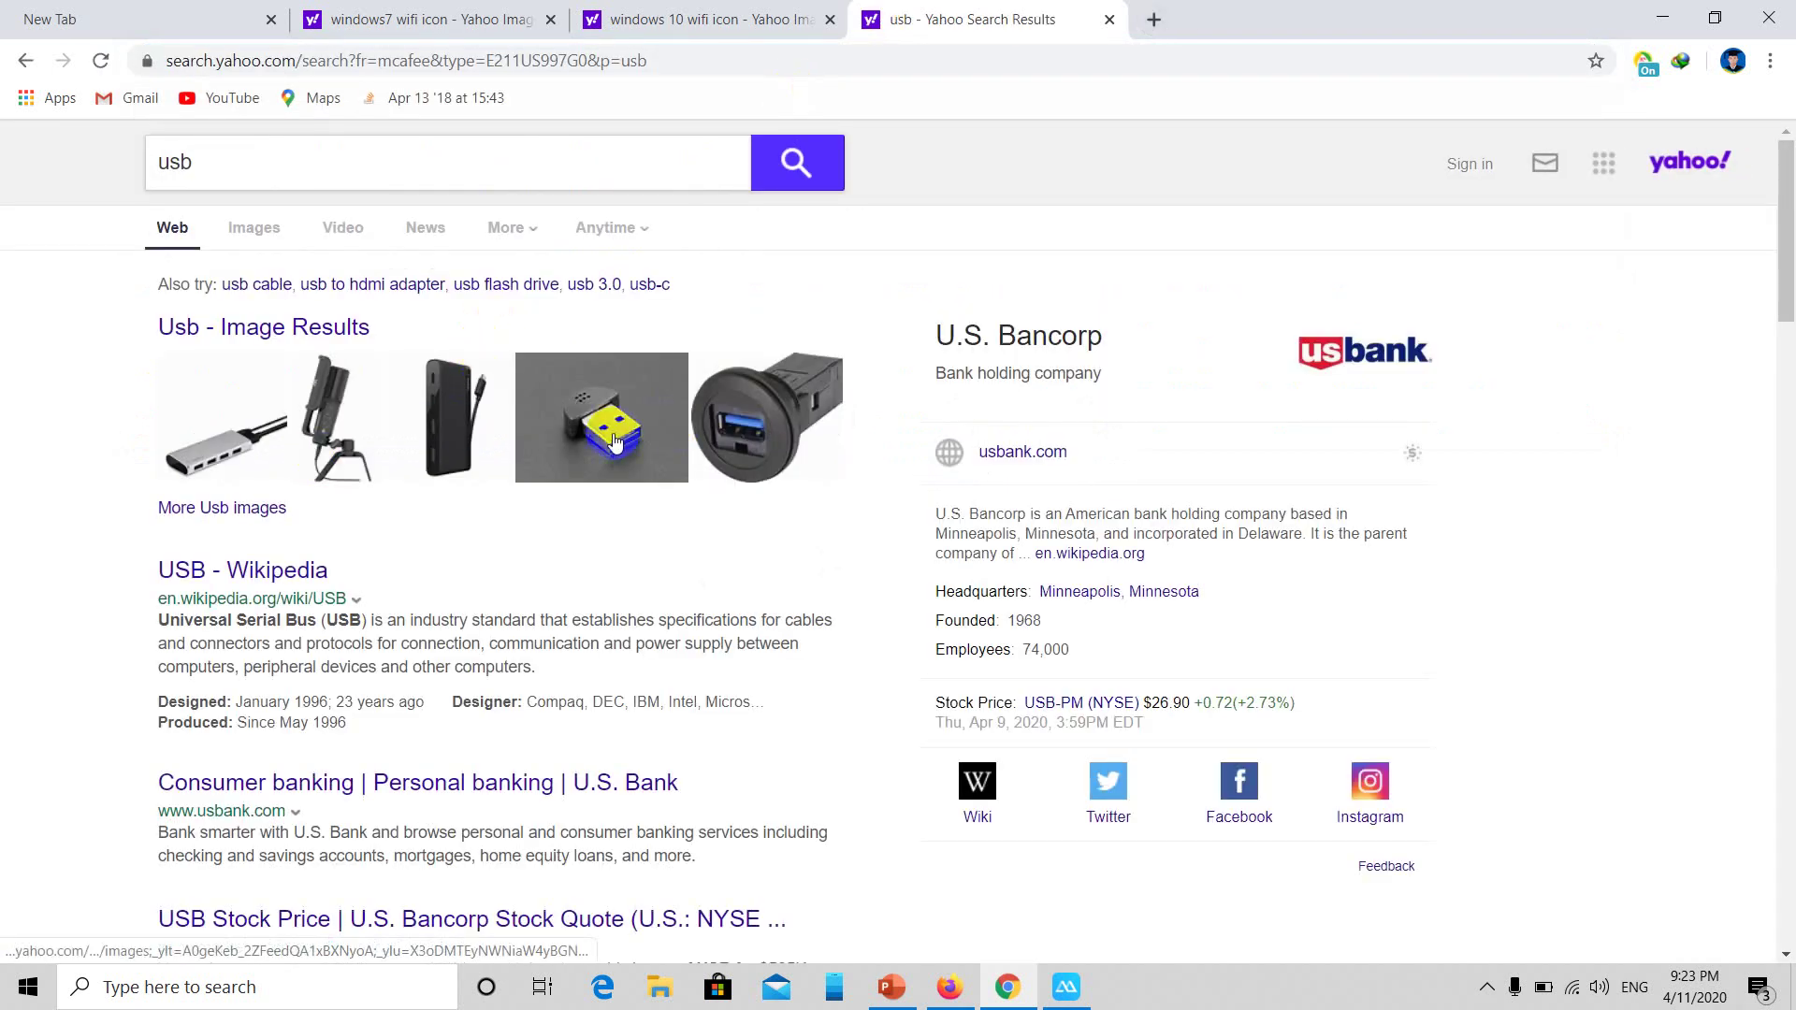
{"action": "scroll", "coordinate": [613, 436], "scroll_direction": "down", "scroll_amount": 1}
{"action": "scroll", "coordinate": [716, 421], "scroll_direction": "up", "scroll_amount": 1}
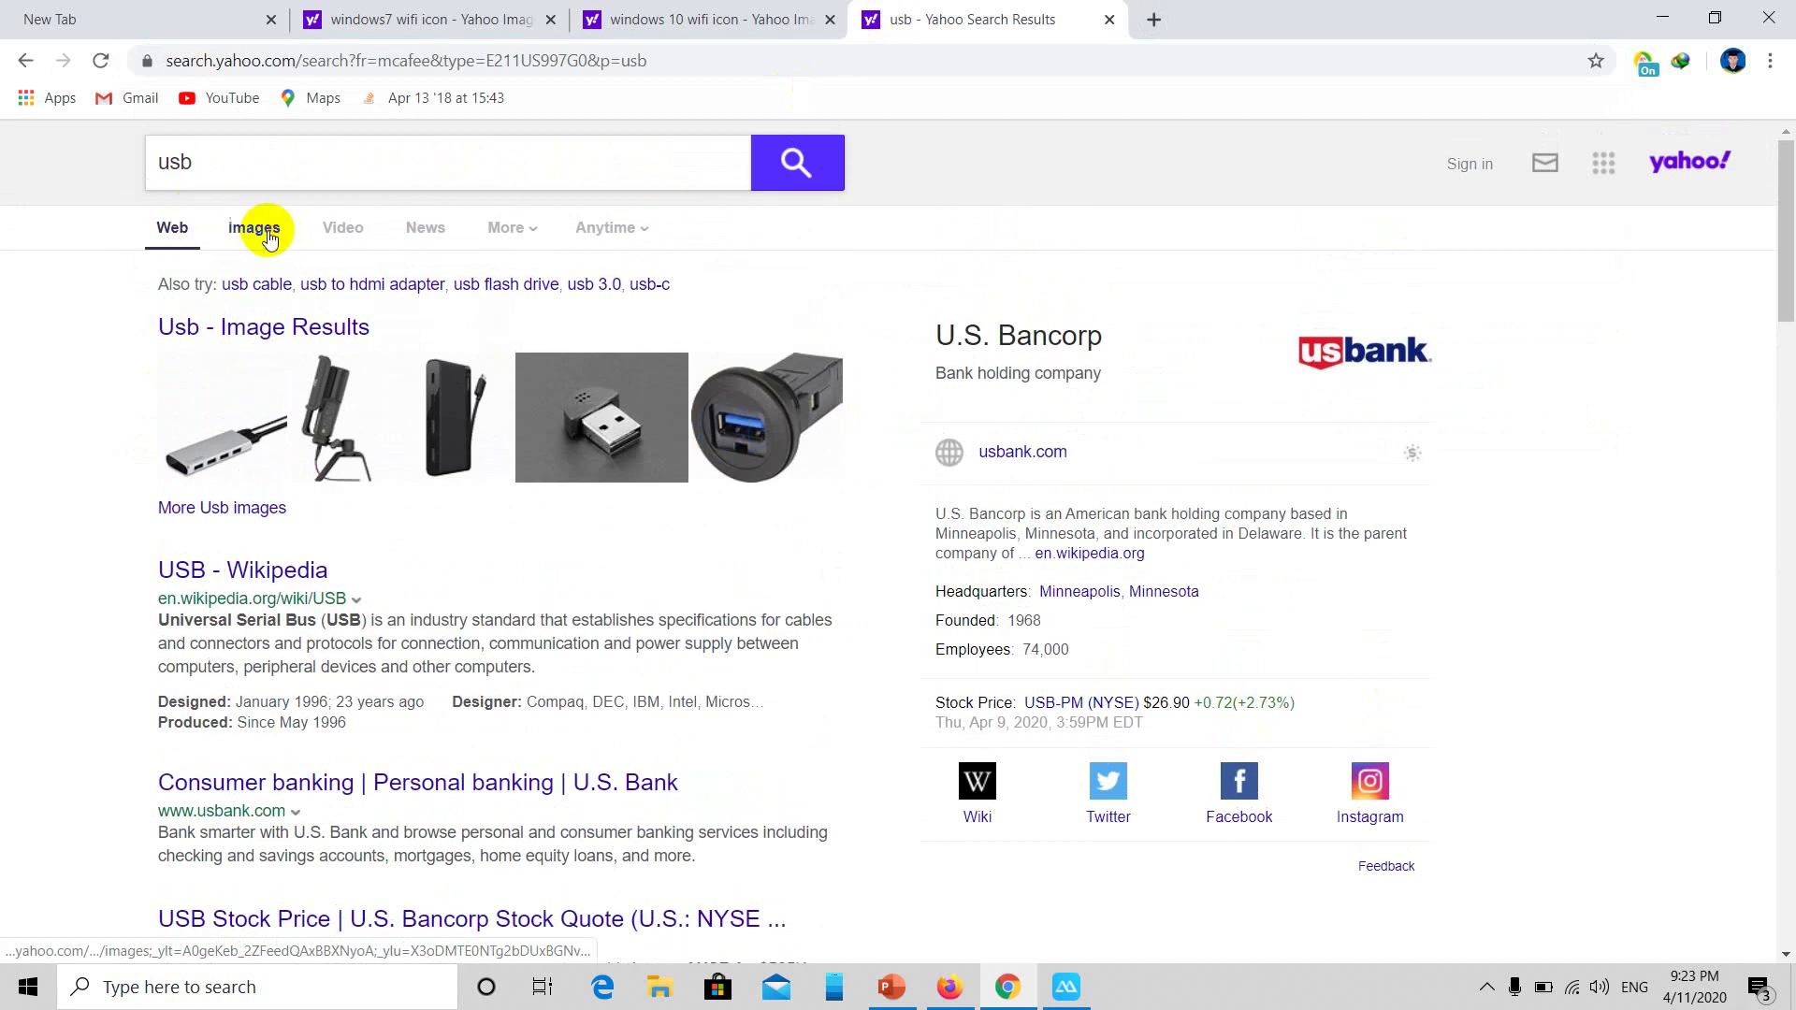
{"action": "left_click", "coordinate": [254, 227]}
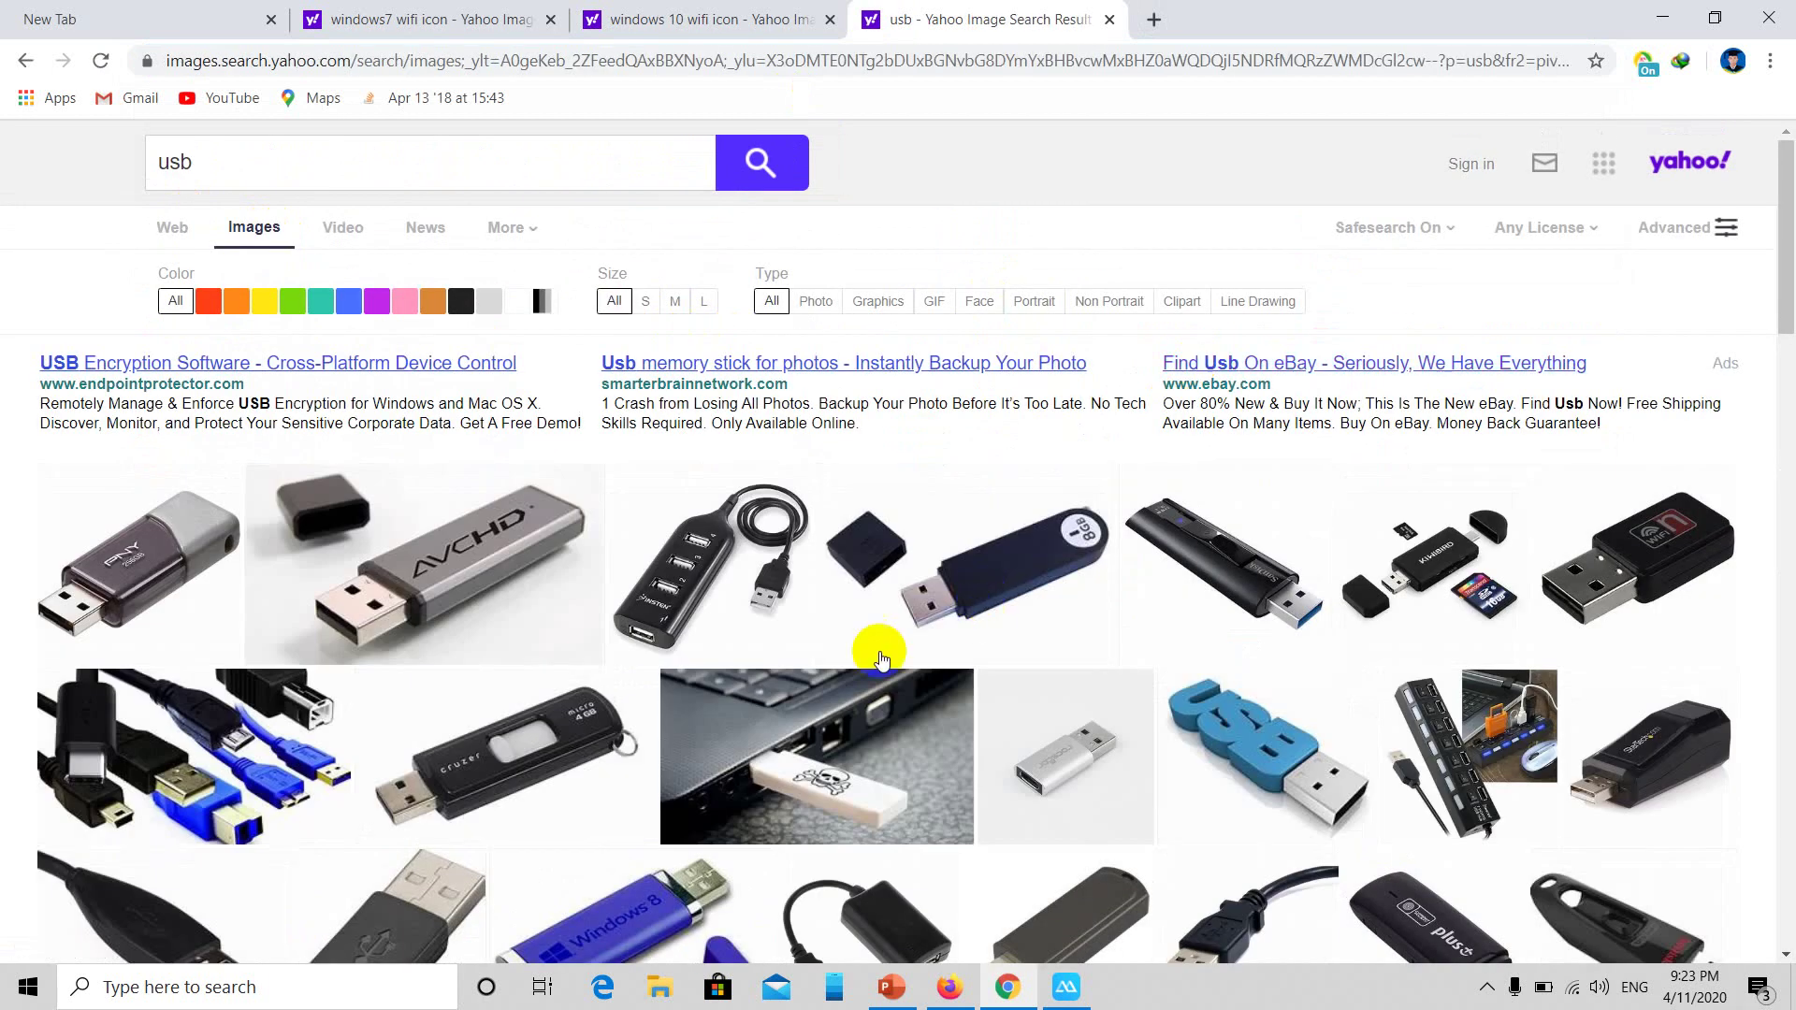
{"action": "scroll", "coordinate": [671, 606], "scroll_direction": "down", "scroll_amount": 2}
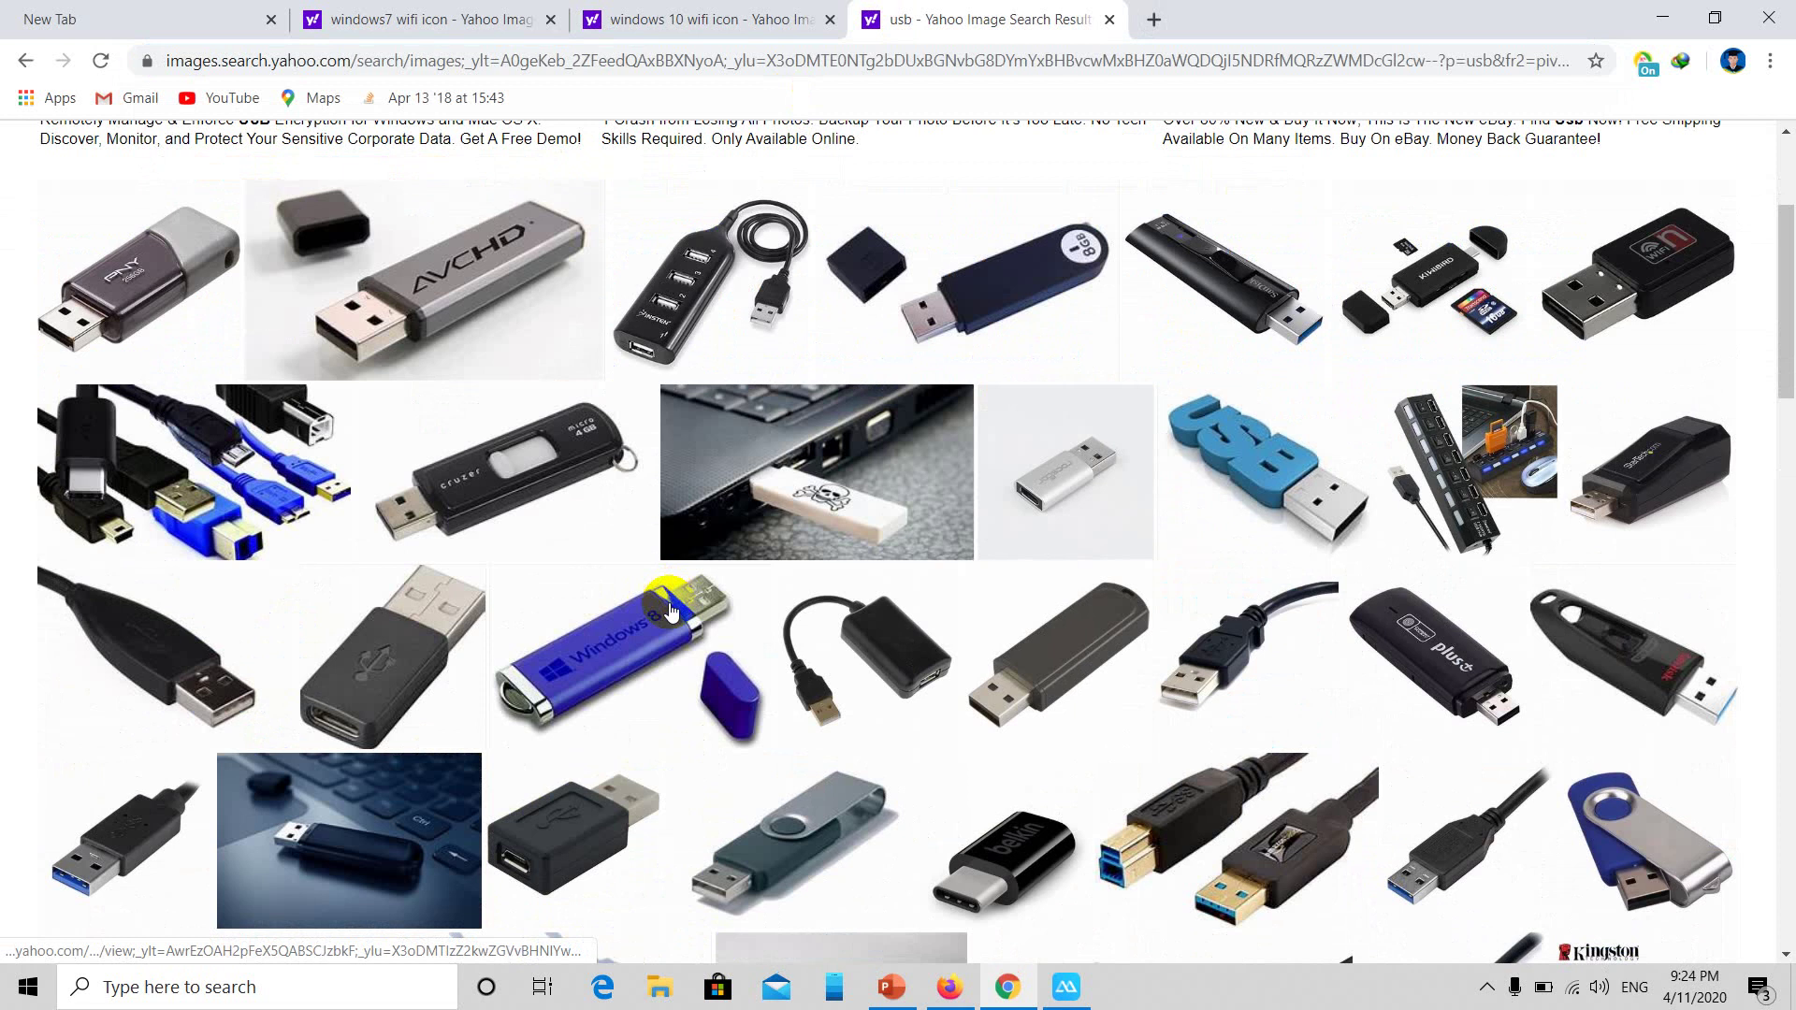
{"action": "scroll", "coordinate": [671, 607], "scroll_direction": "down", "scroll_amount": 3}
{"action": "scroll", "coordinate": [670, 606], "scroll_direction": "down", "scroll_amount": 5}
{"action": "scroll", "coordinate": [670, 606], "scroll_direction": "up", "scroll_amount": 2}
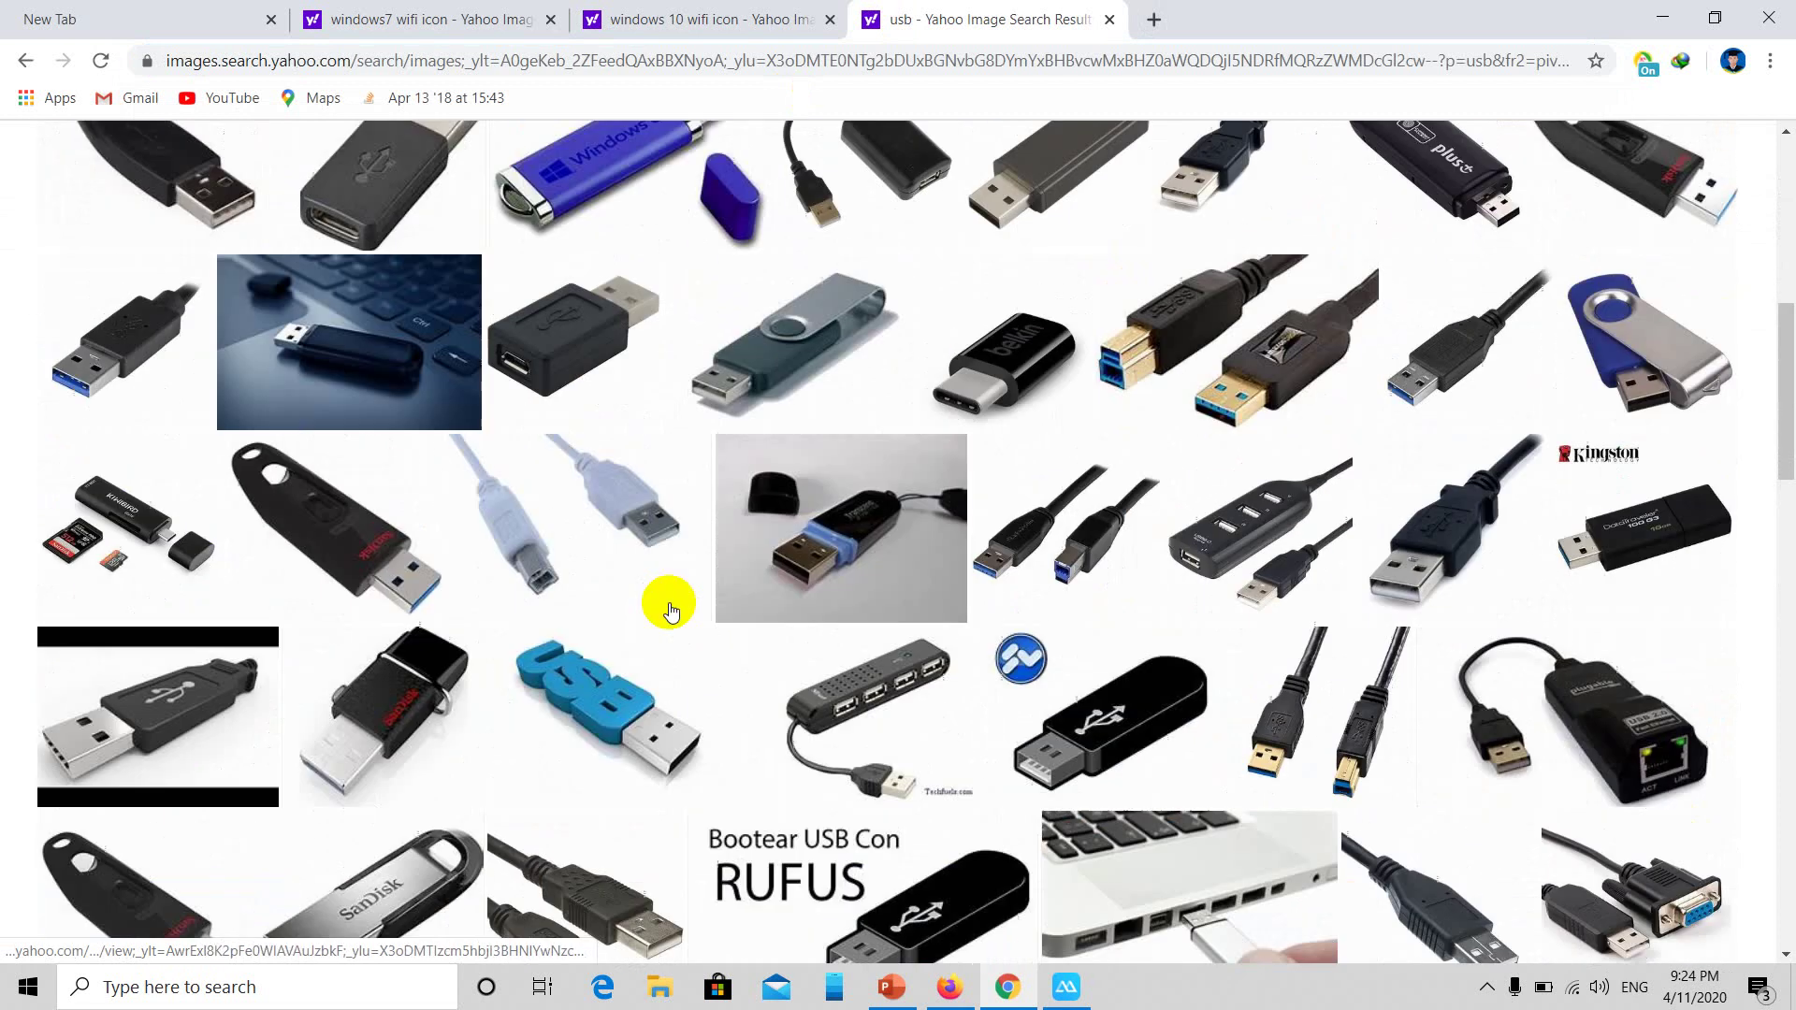
{"action": "scroll", "coordinate": [671, 606], "scroll_direction": "down", "scroll_amount": 2}
{"action": "scroll", "coordinate": [671, 607], "scroll_direction": "down", "scroll_amount": 5}
{"action": "scroll", "coordinate": [670, 606], "scroll_direction": "down", "scroll_amount": 1}
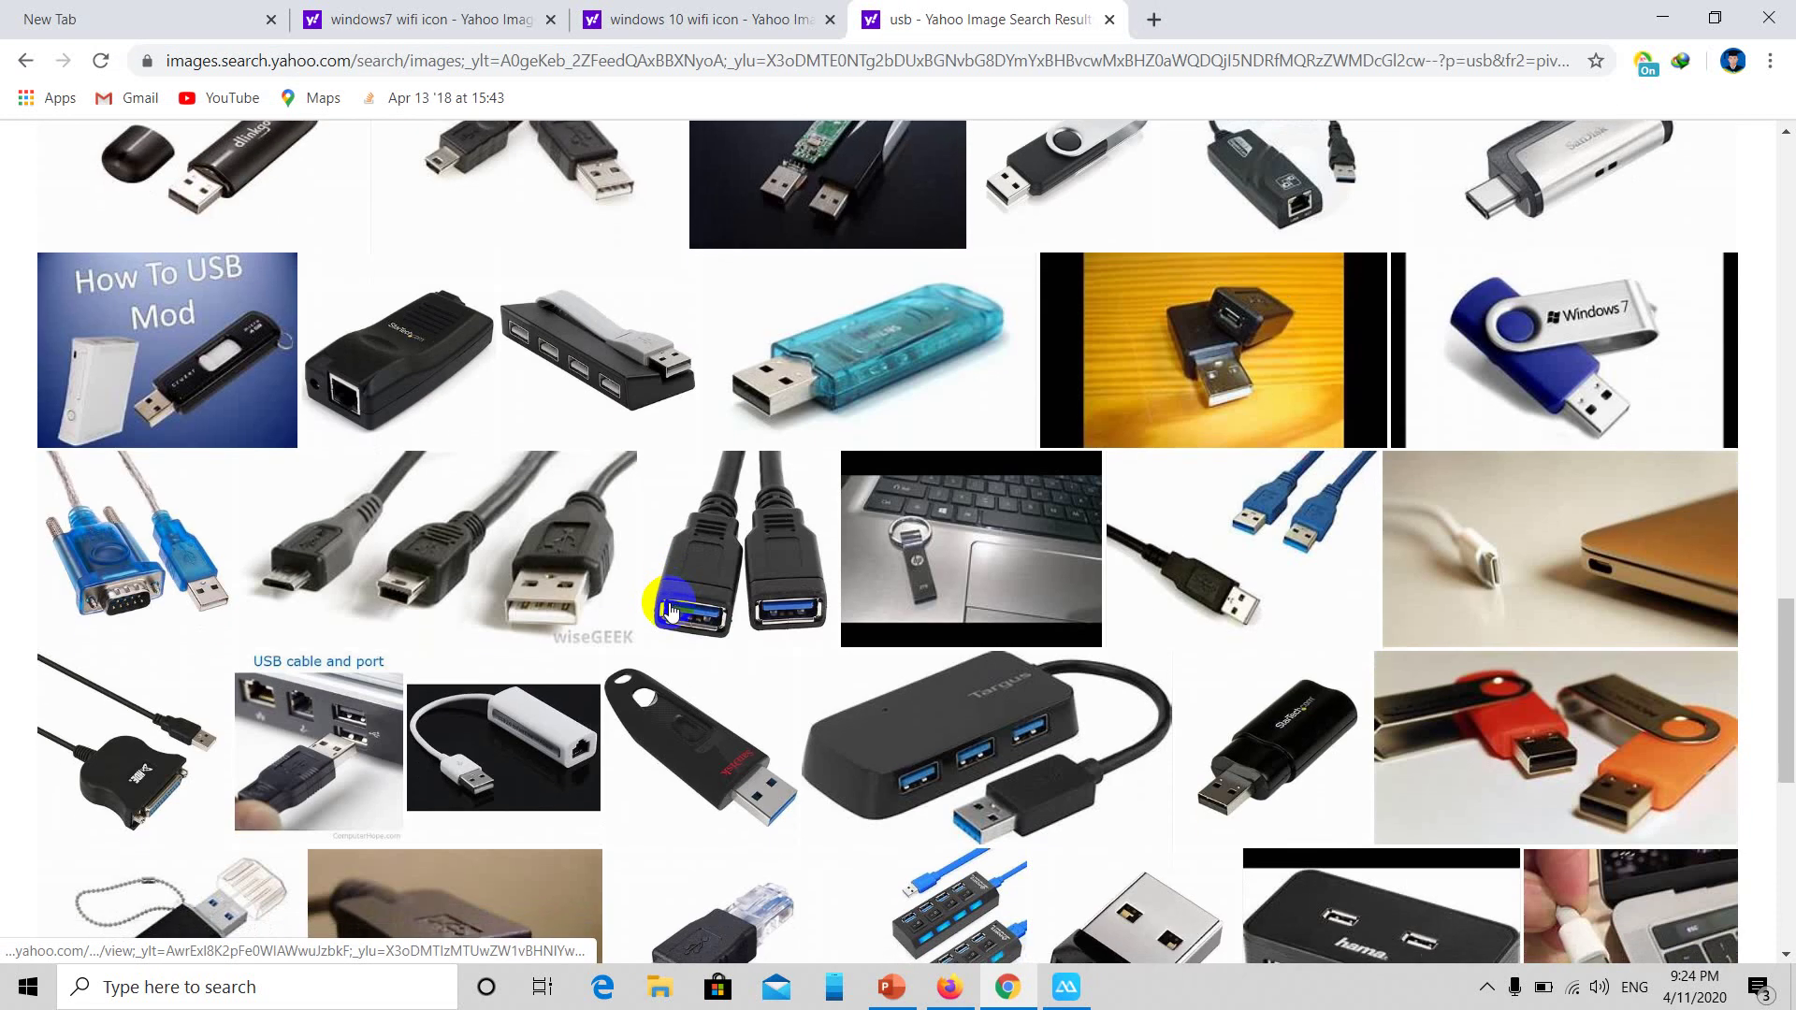
{"action": "scroll", "coordinate": [824, 418], "scroll_direction": "up", "scroll_amount": 8}
{"action": "scroll", "coordinate": [823, 418], "scroll_direction": "up", "scroll_amount": 4}
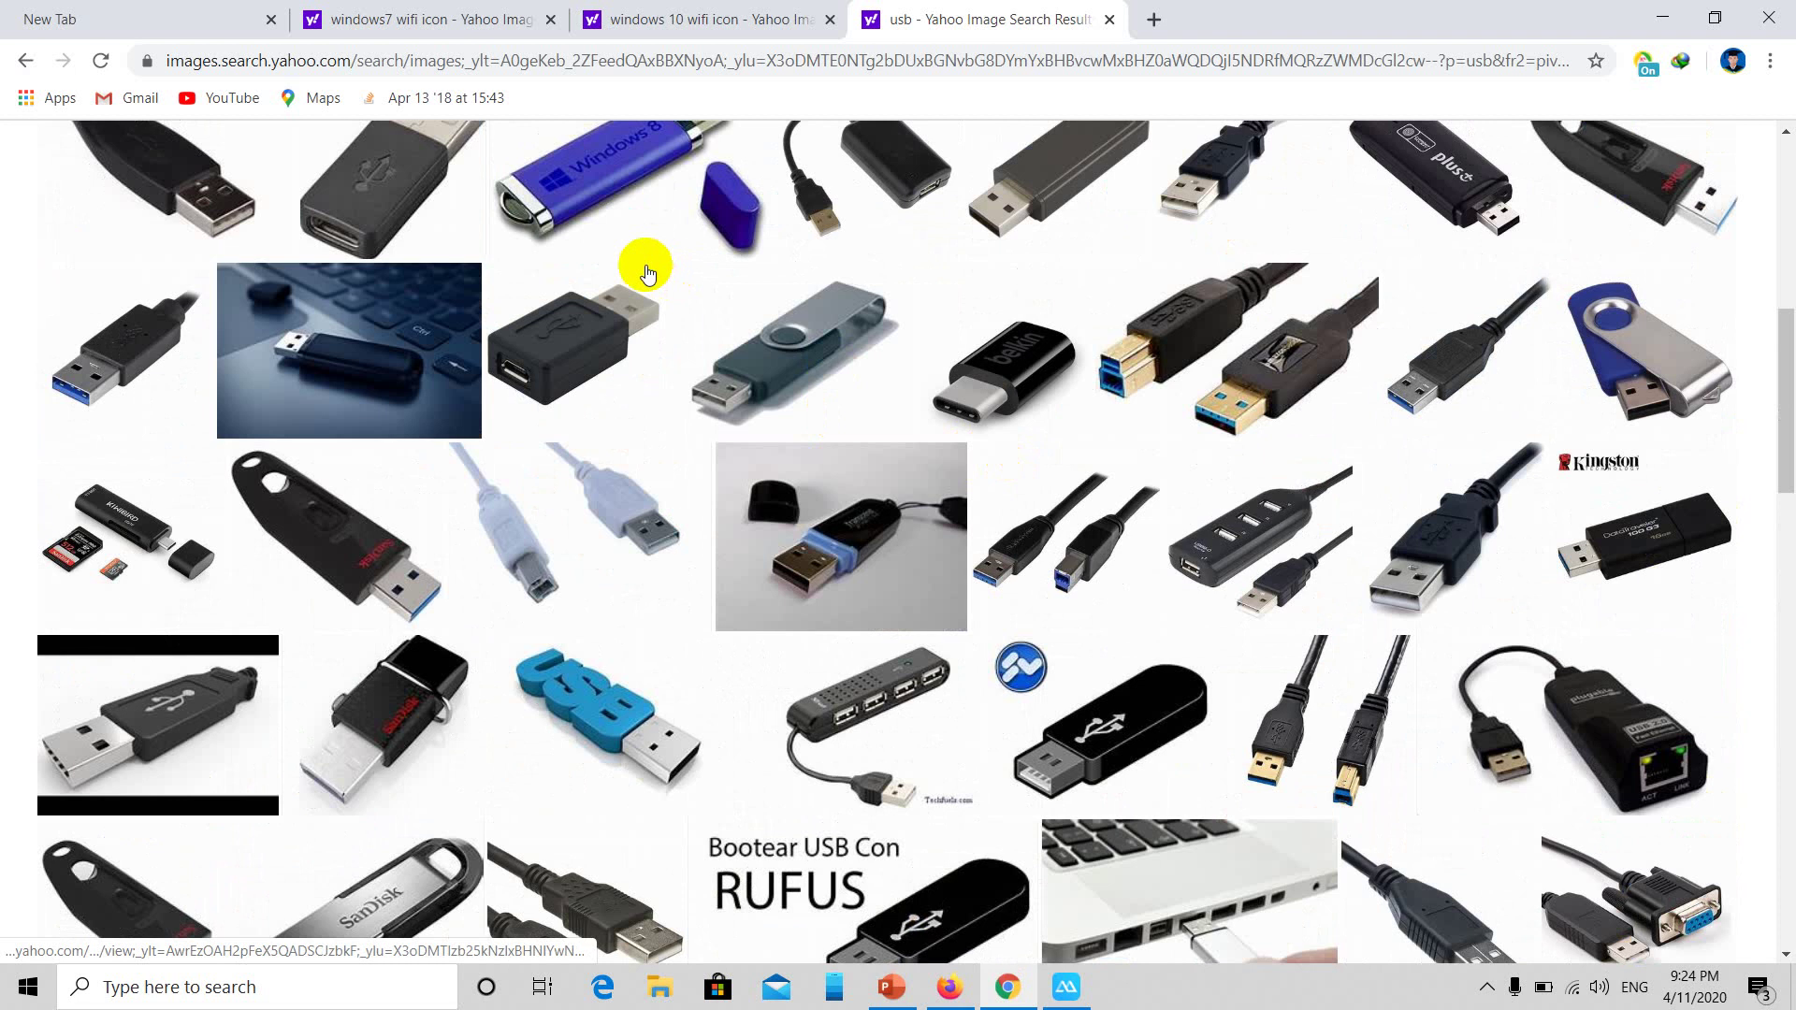
{"action": "key", "text": "ctrl+minus"}
{"action": "scroll", "coordinate": [648, 273], "scroll_direction": "up", "scroll_amount": 3}
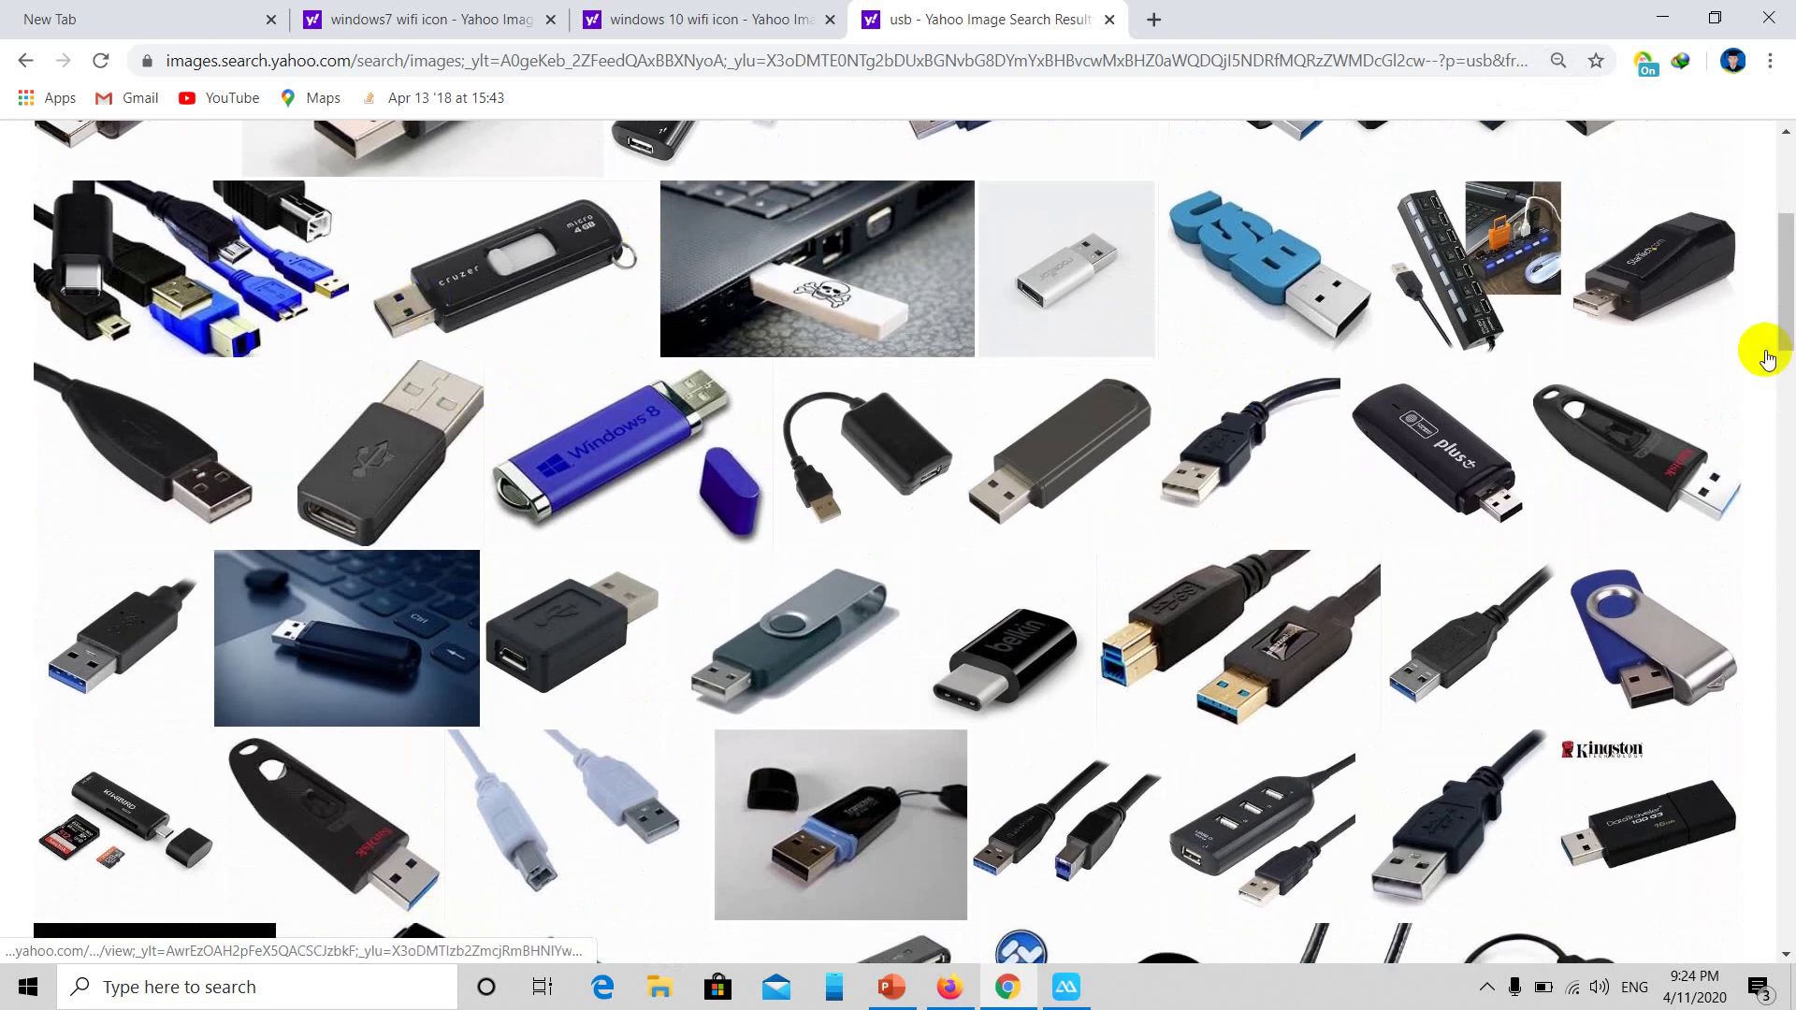
{"action": "scroll", "coordinate": [1264, 408], "scroll_direction": "up", "scroll_amount": 5}
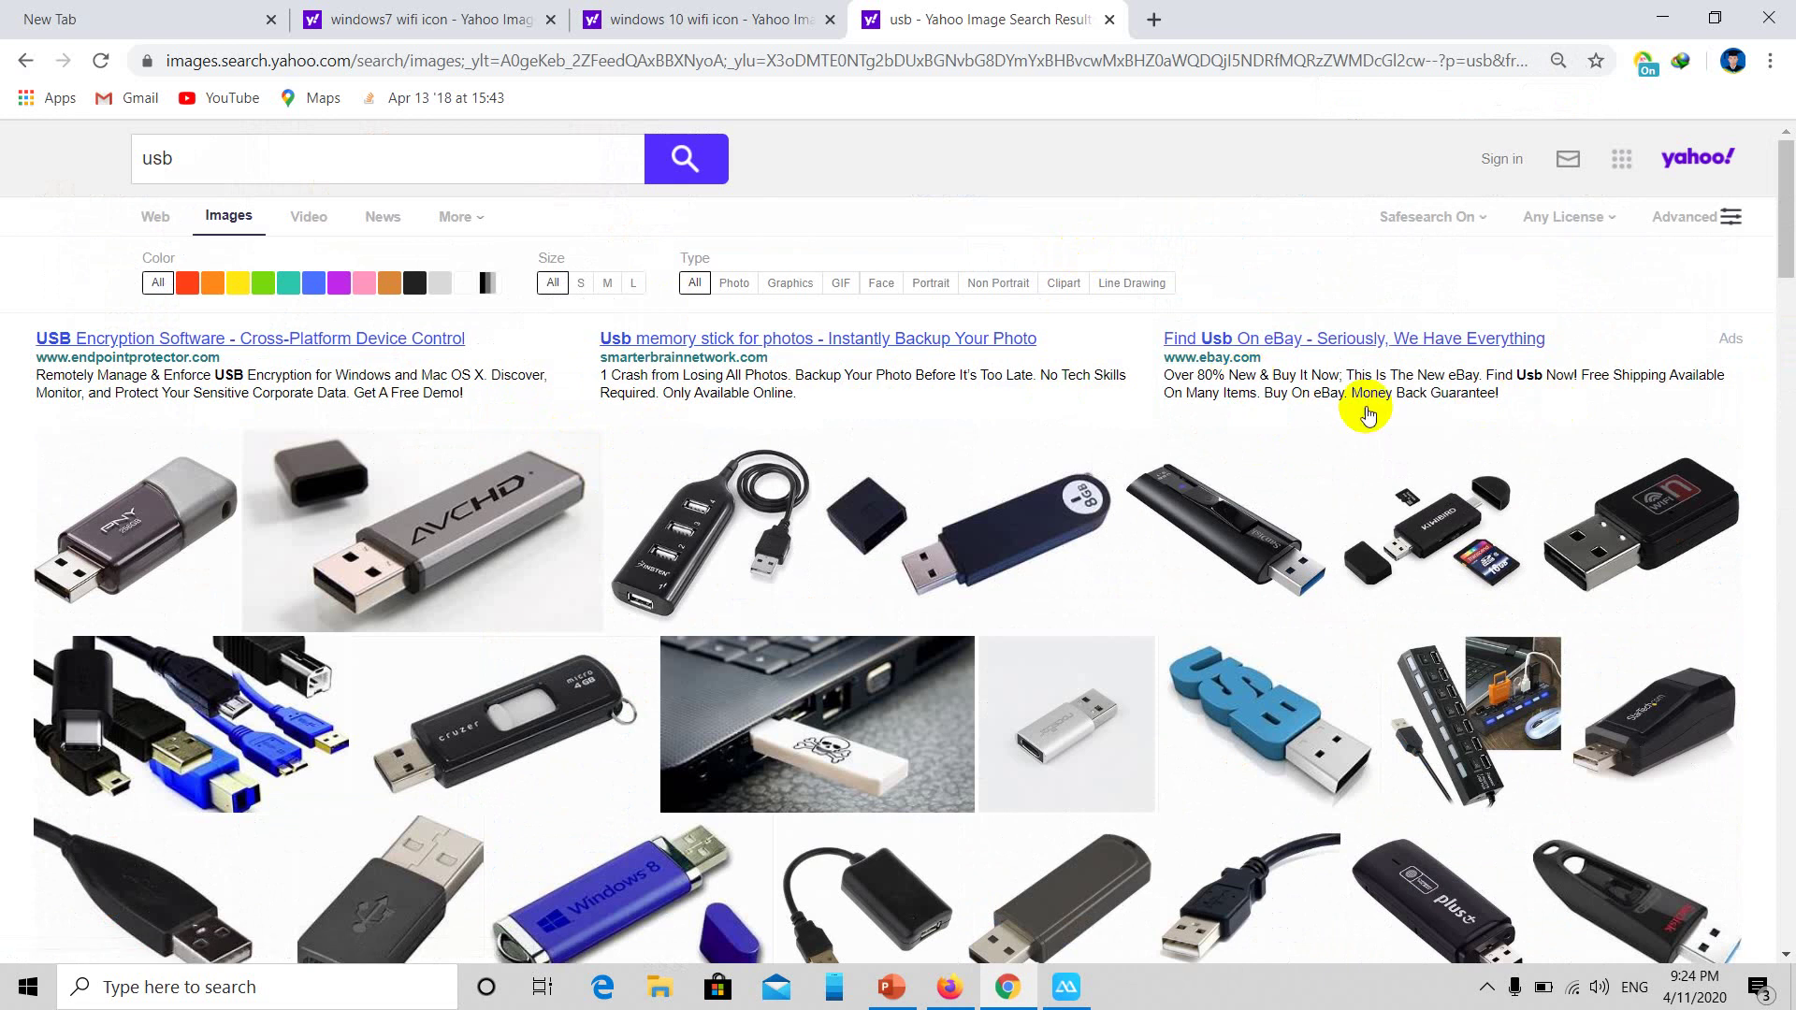
Step: Search images for usb type b, preview the USB A to Micro B cable, then minimize the browser
{"action": "left_click", "coordinate": [472, 158]}
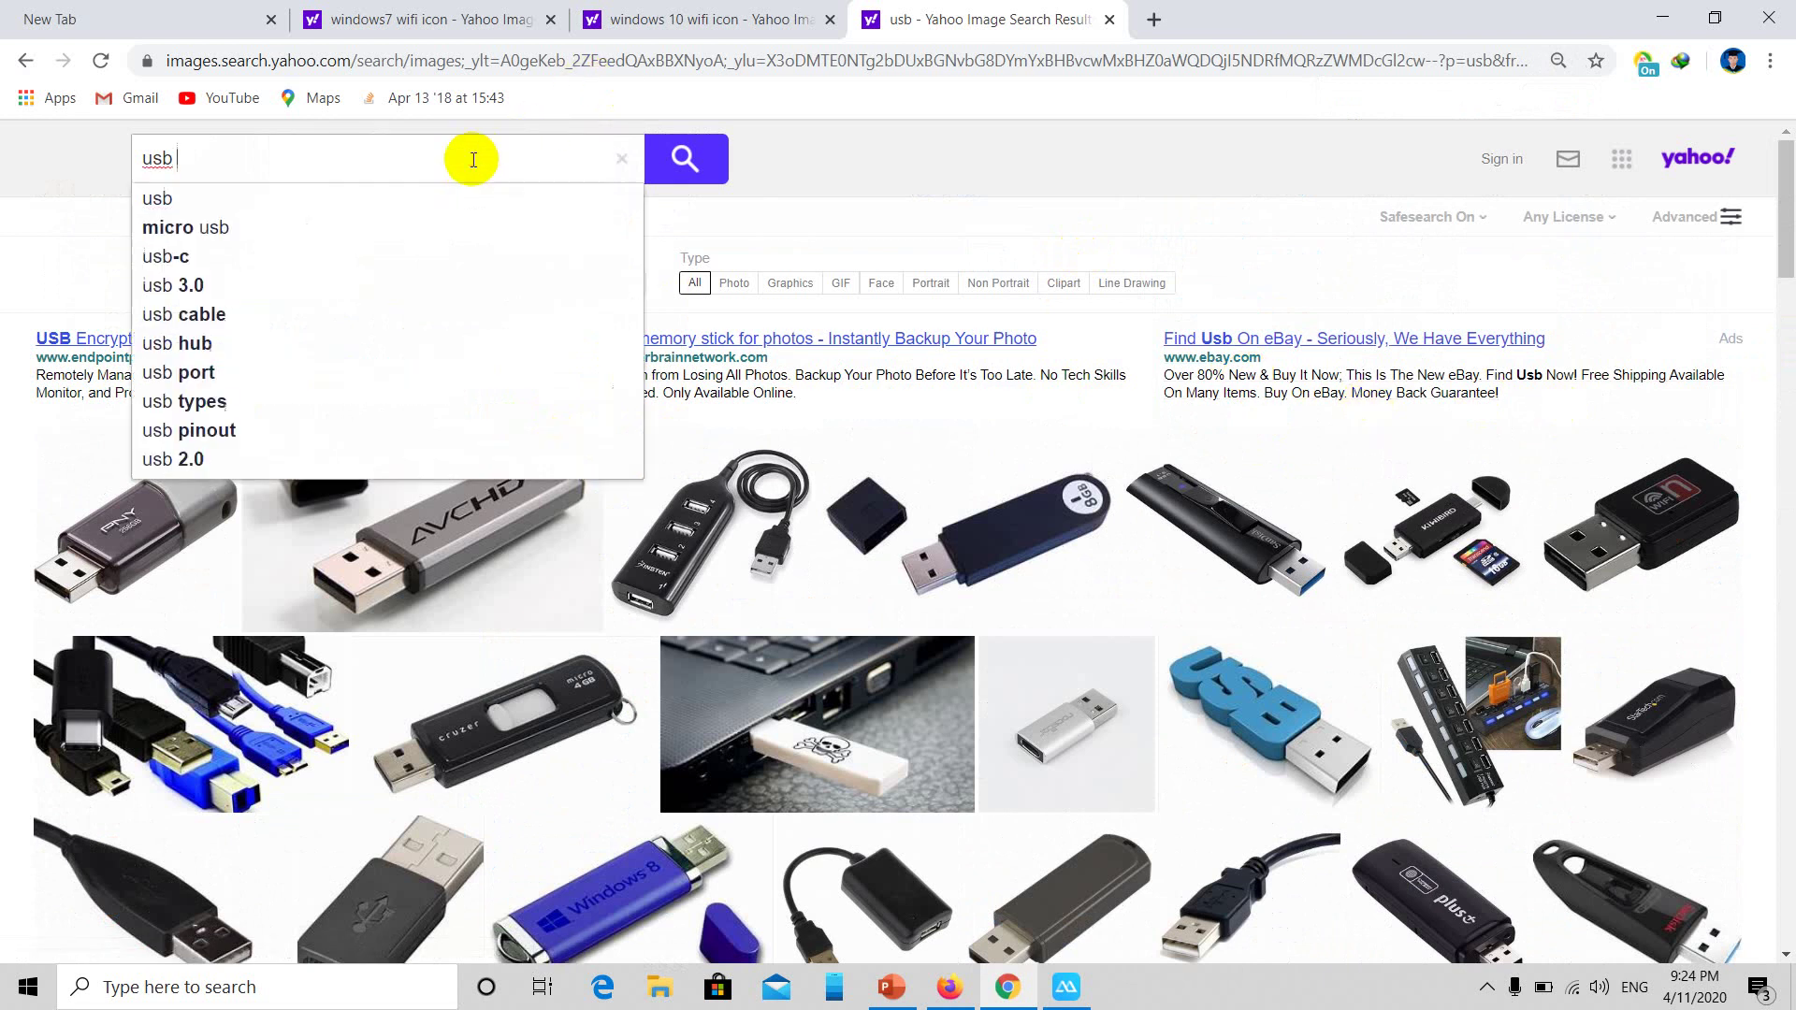
{"action": "type", "text": "type "}
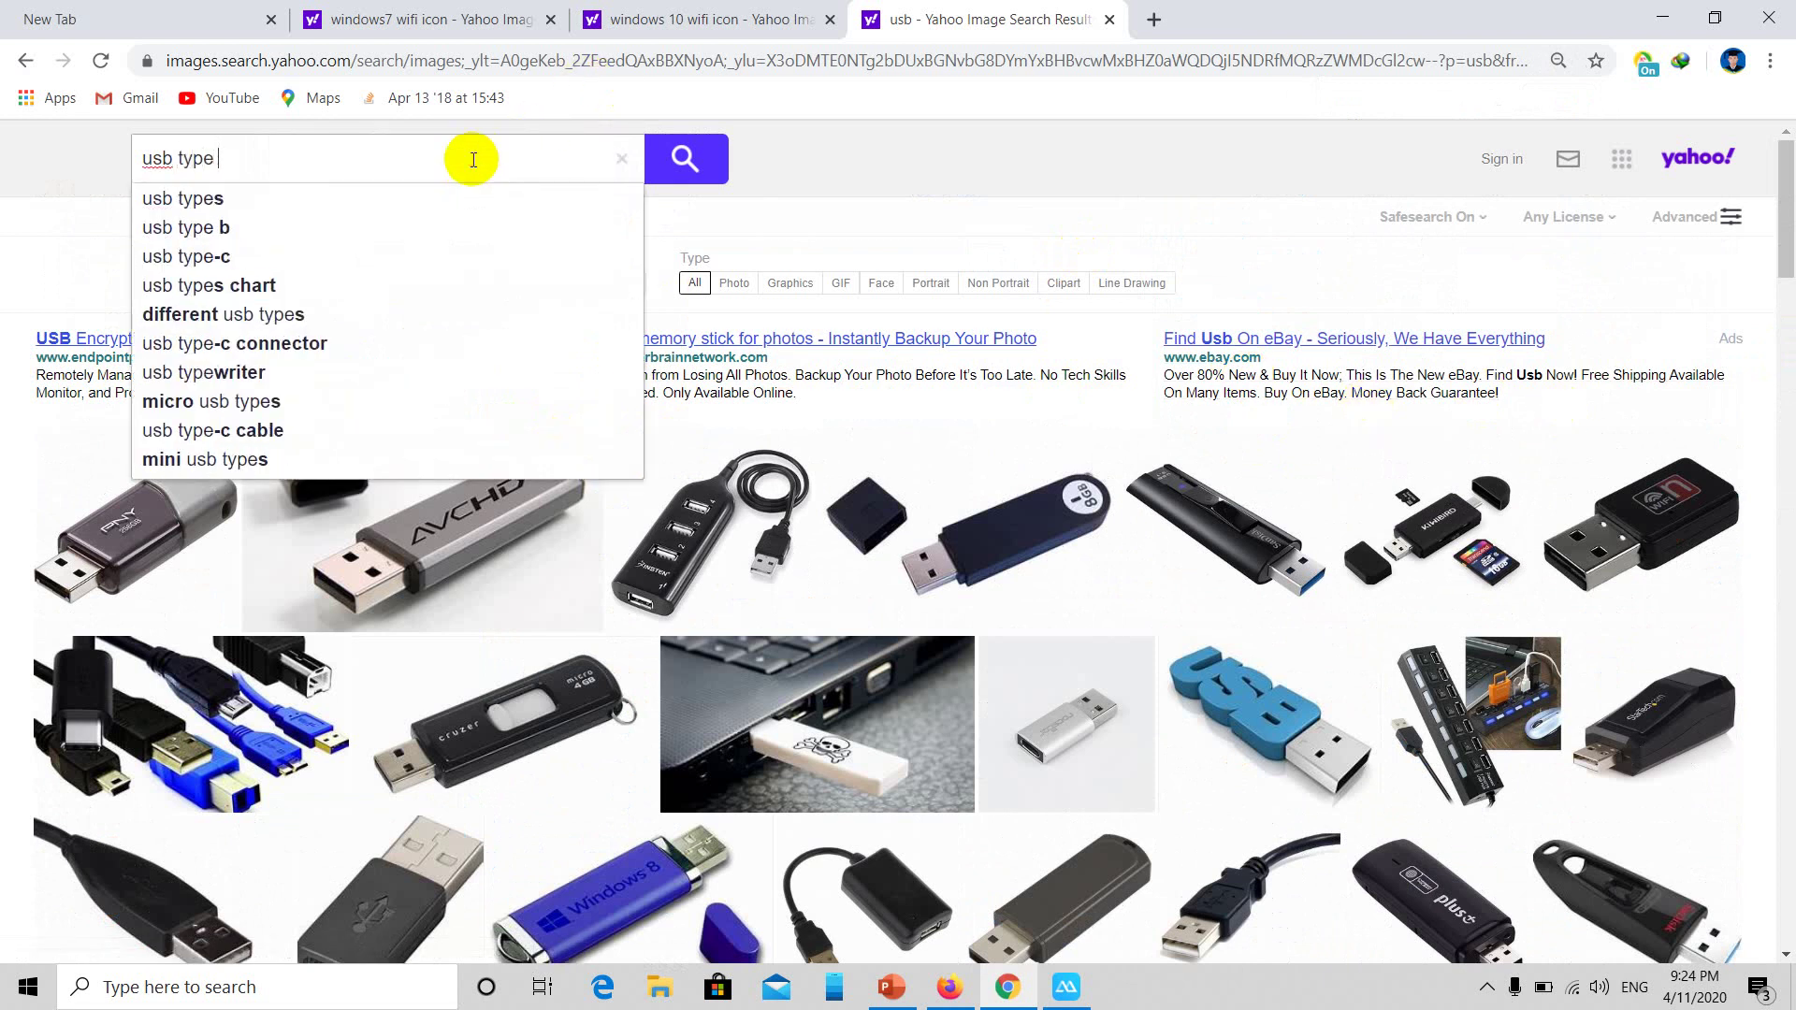
{"action": "type", "text": "b"}
{"action": "key", "text": "Return"}
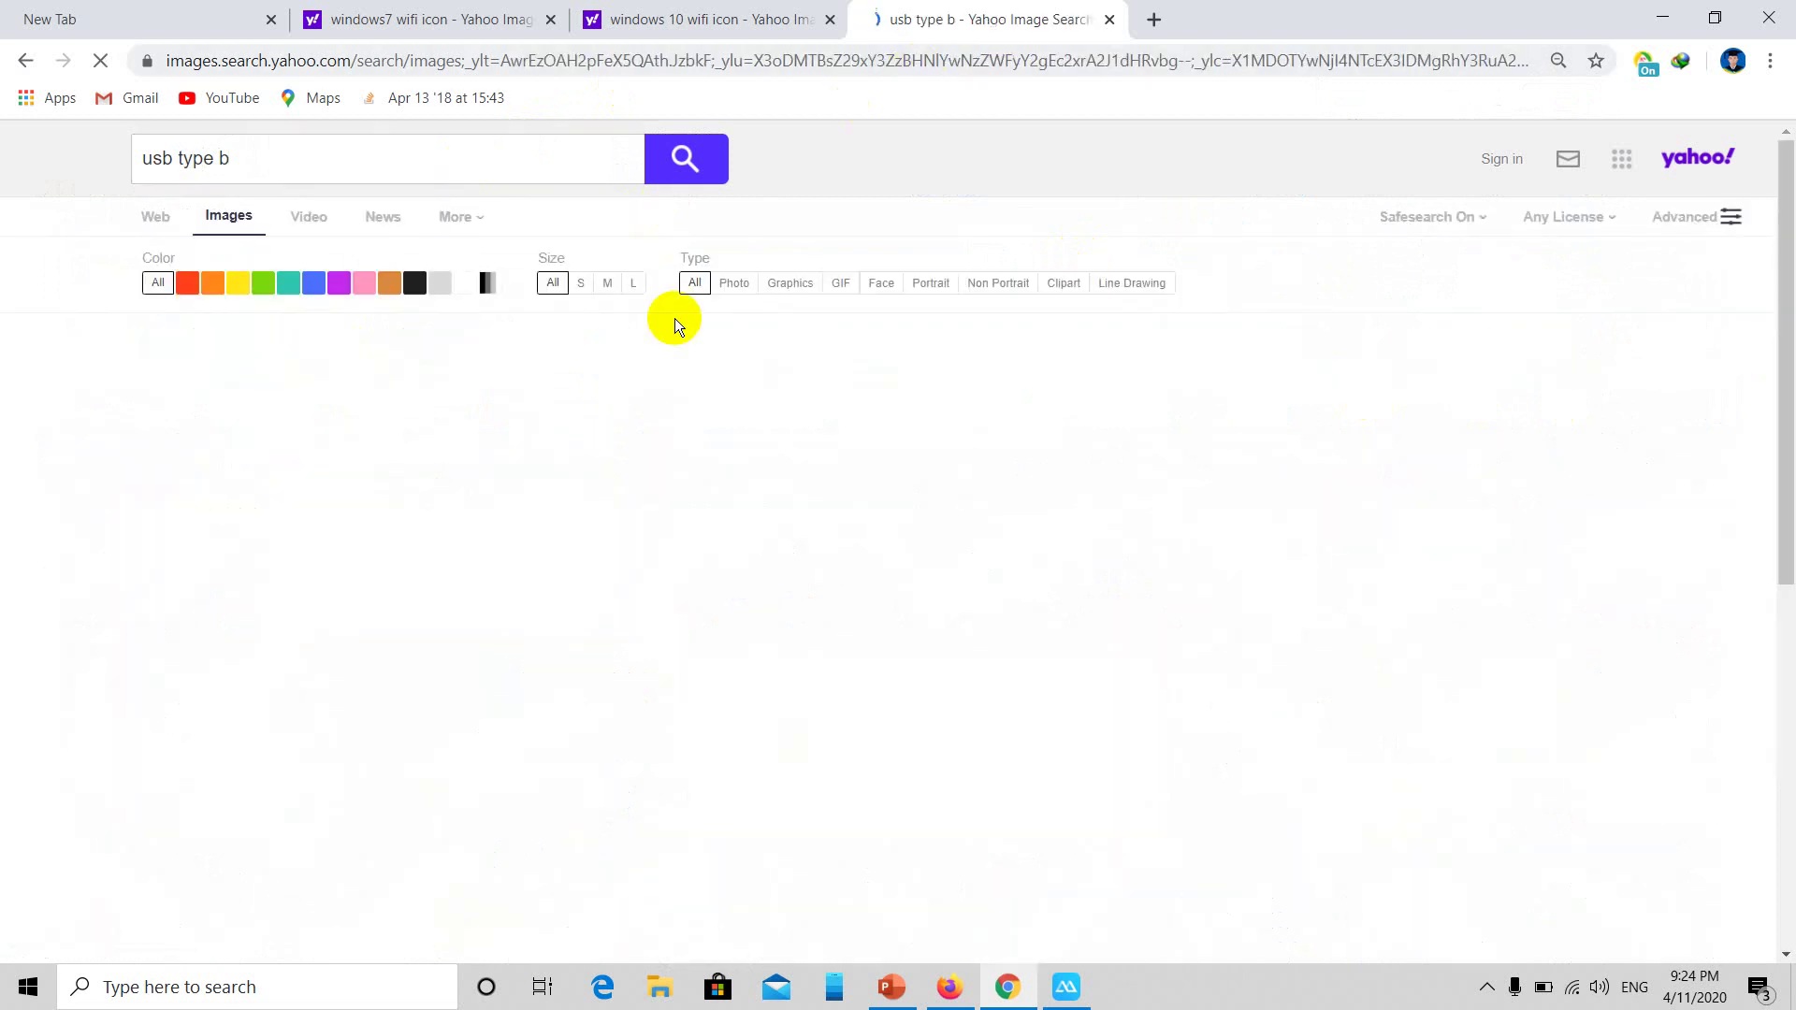
{"action": "scroll", "coordinate": [628, 682], "scroll_direction": "down", "scroll_amount": 4}
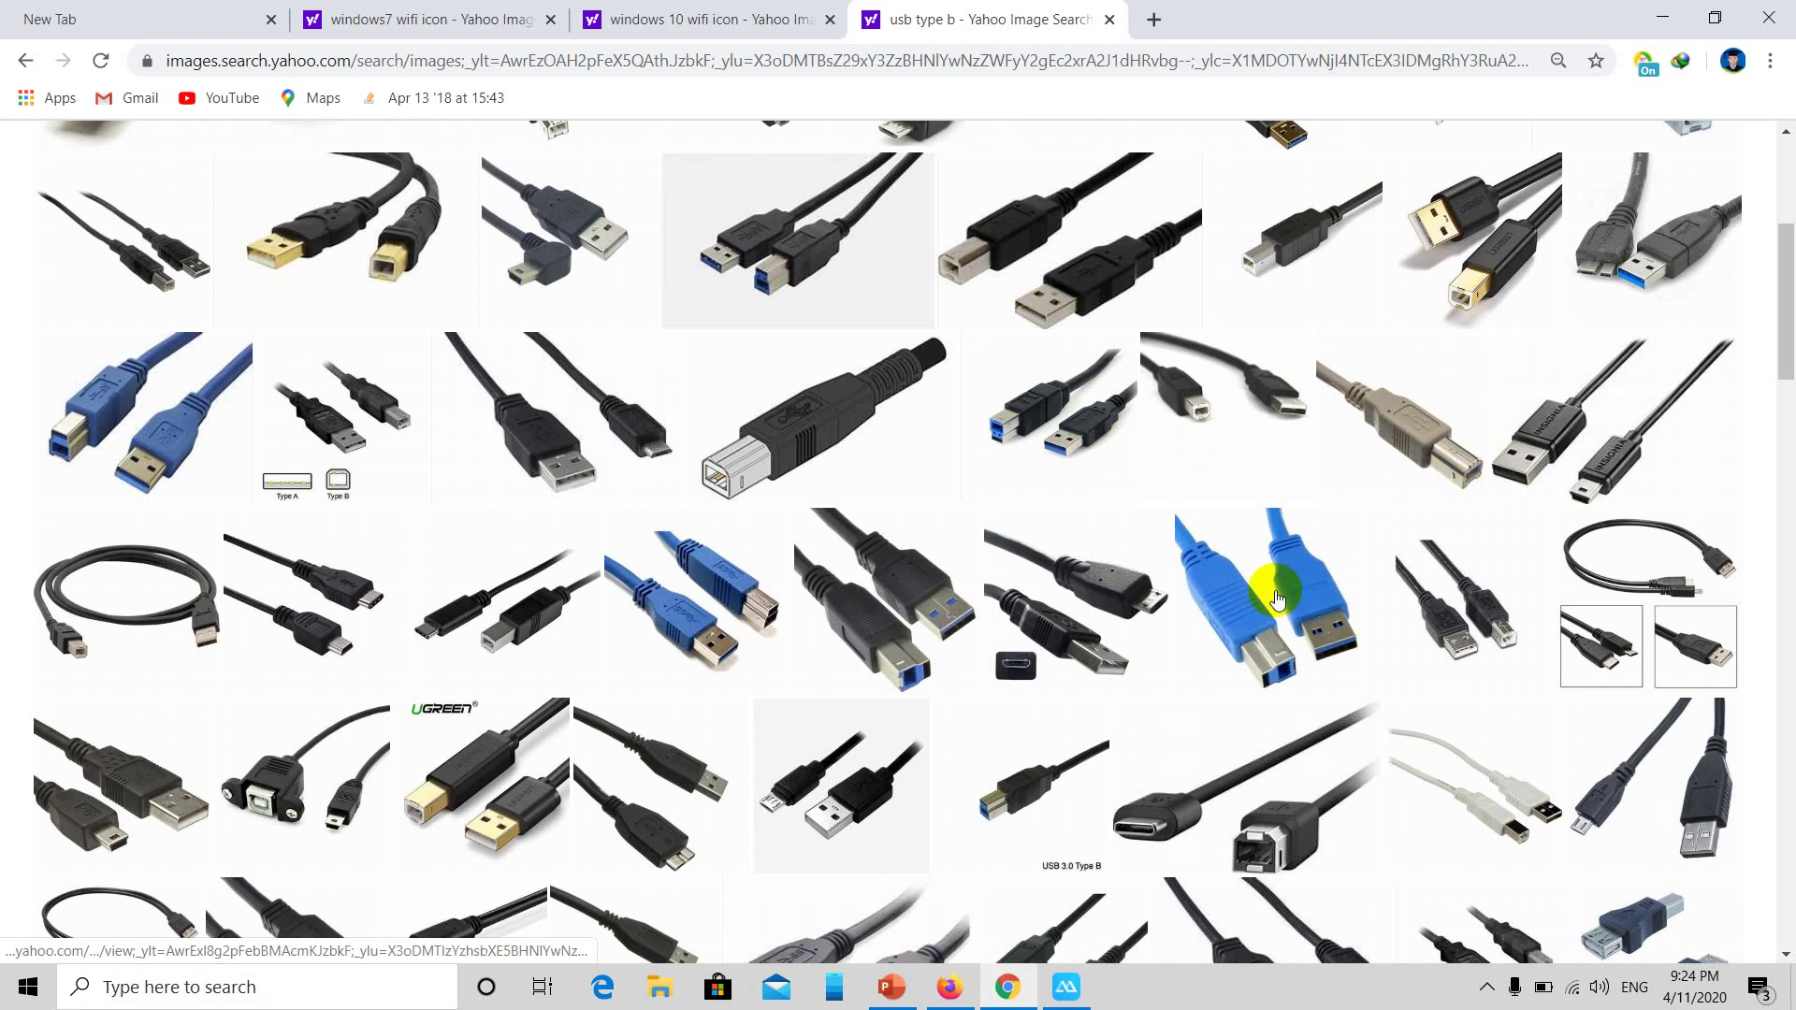
{"action": "scroll", "coordinate": [1311, 696], "scroll_direction": "up", "scroll_amount": 2}
{"action": "scroll", "coordinate": [1312, 695], "scroll_direction": "down", "scroll_amount": 4}
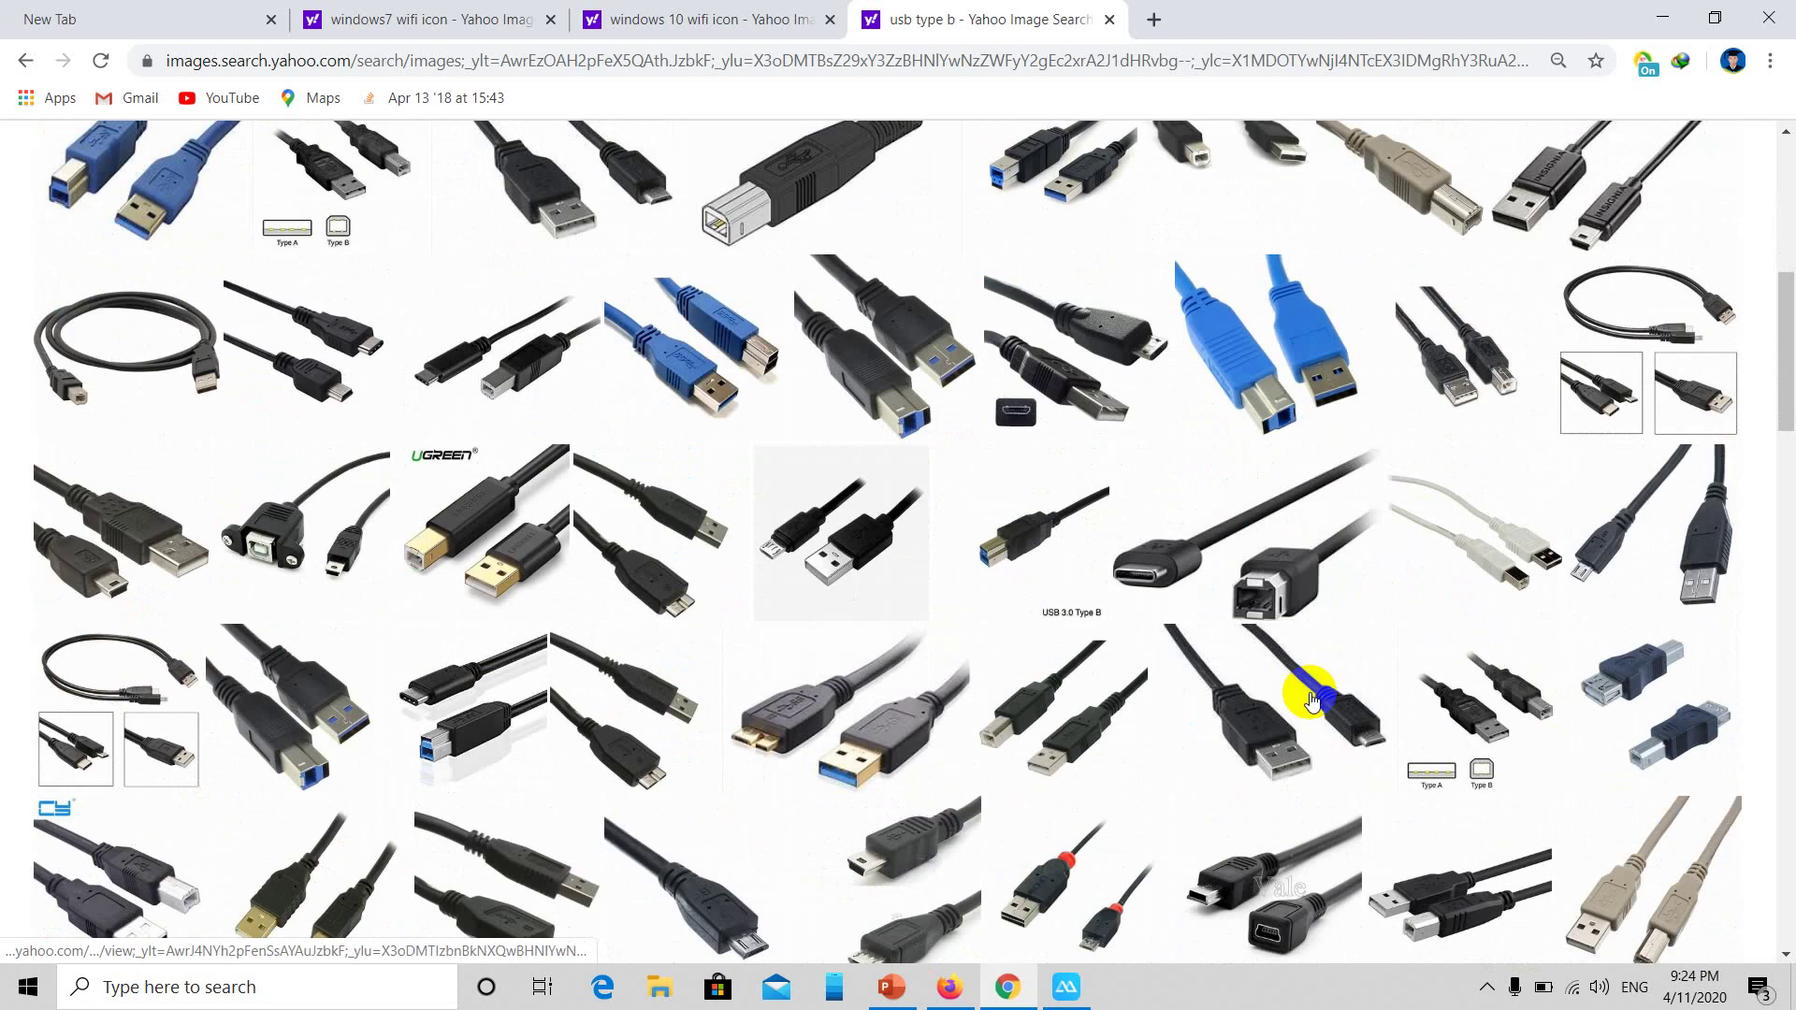
{"action": "scroll", "coordinate": [1312, 694], "scroll_direction": "down", "scroll_amount": 1}
{"action": "scroll", "coordinate": [842, 534], "scroll_direction": "up", "scroll_amount": 6}
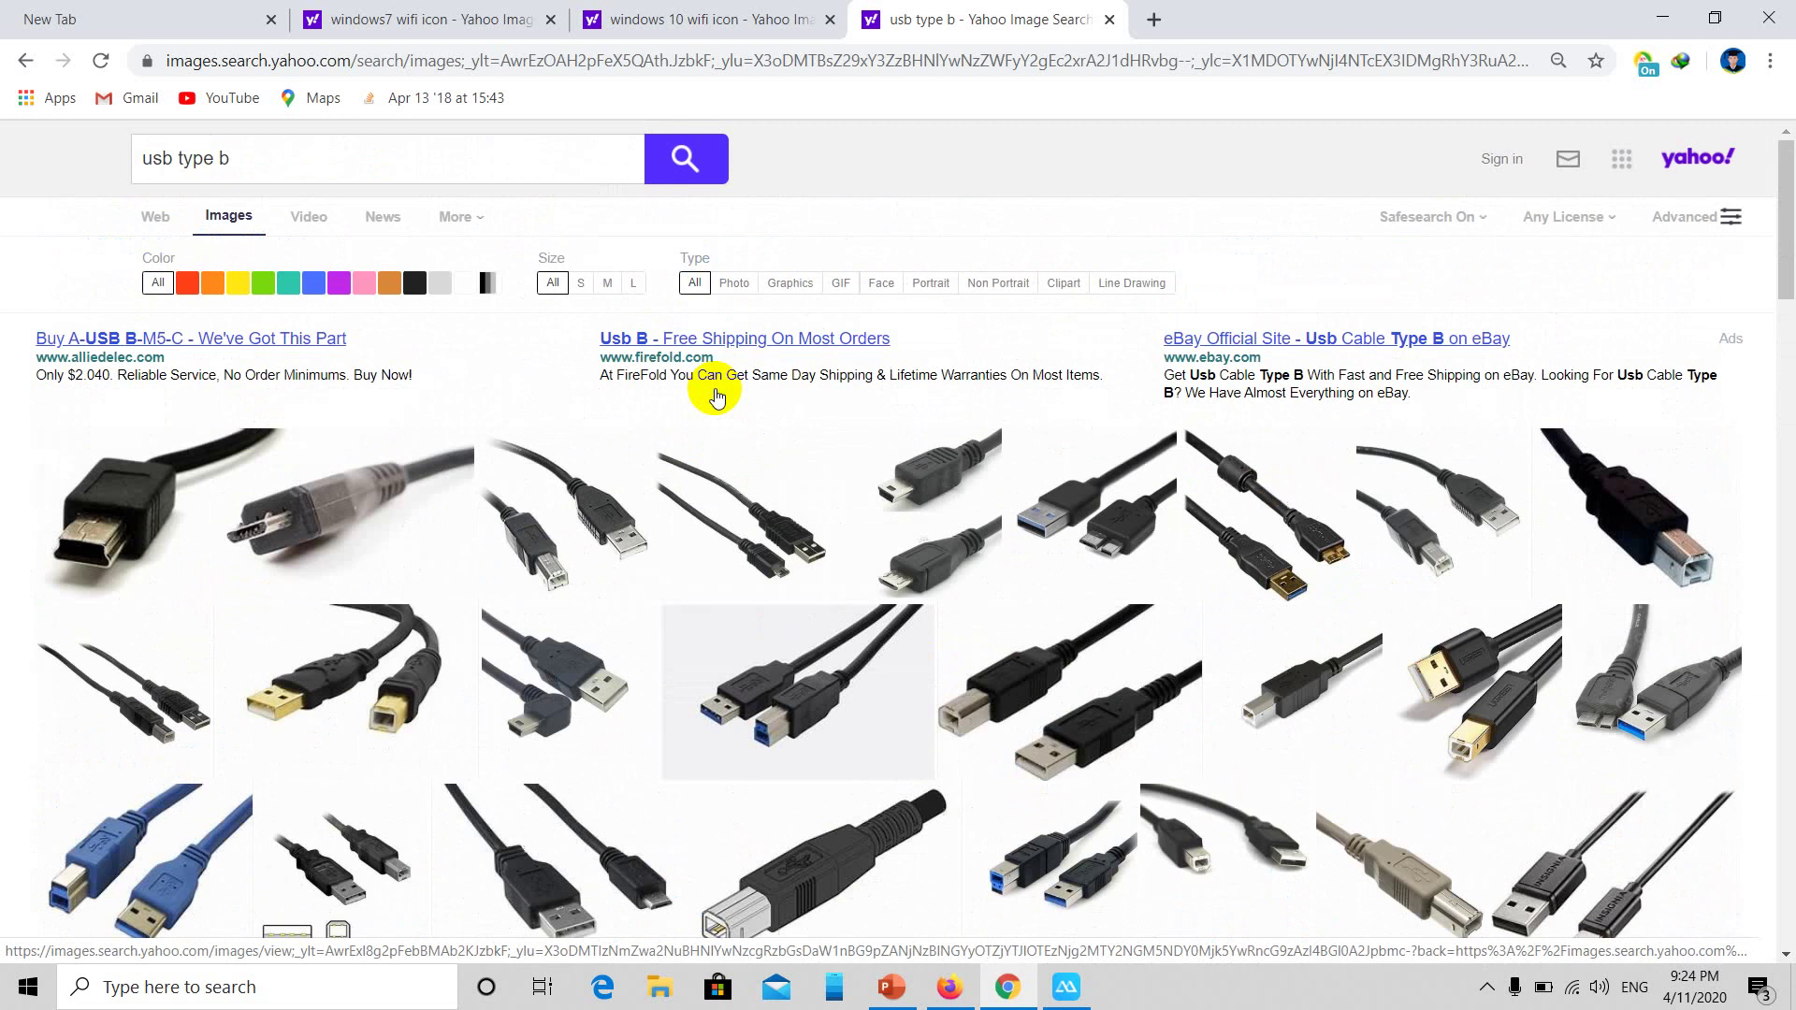
{"action": "scroll", "coordinate": [715, 398], "scroll_direction": "down", "scroll_amount": 2}
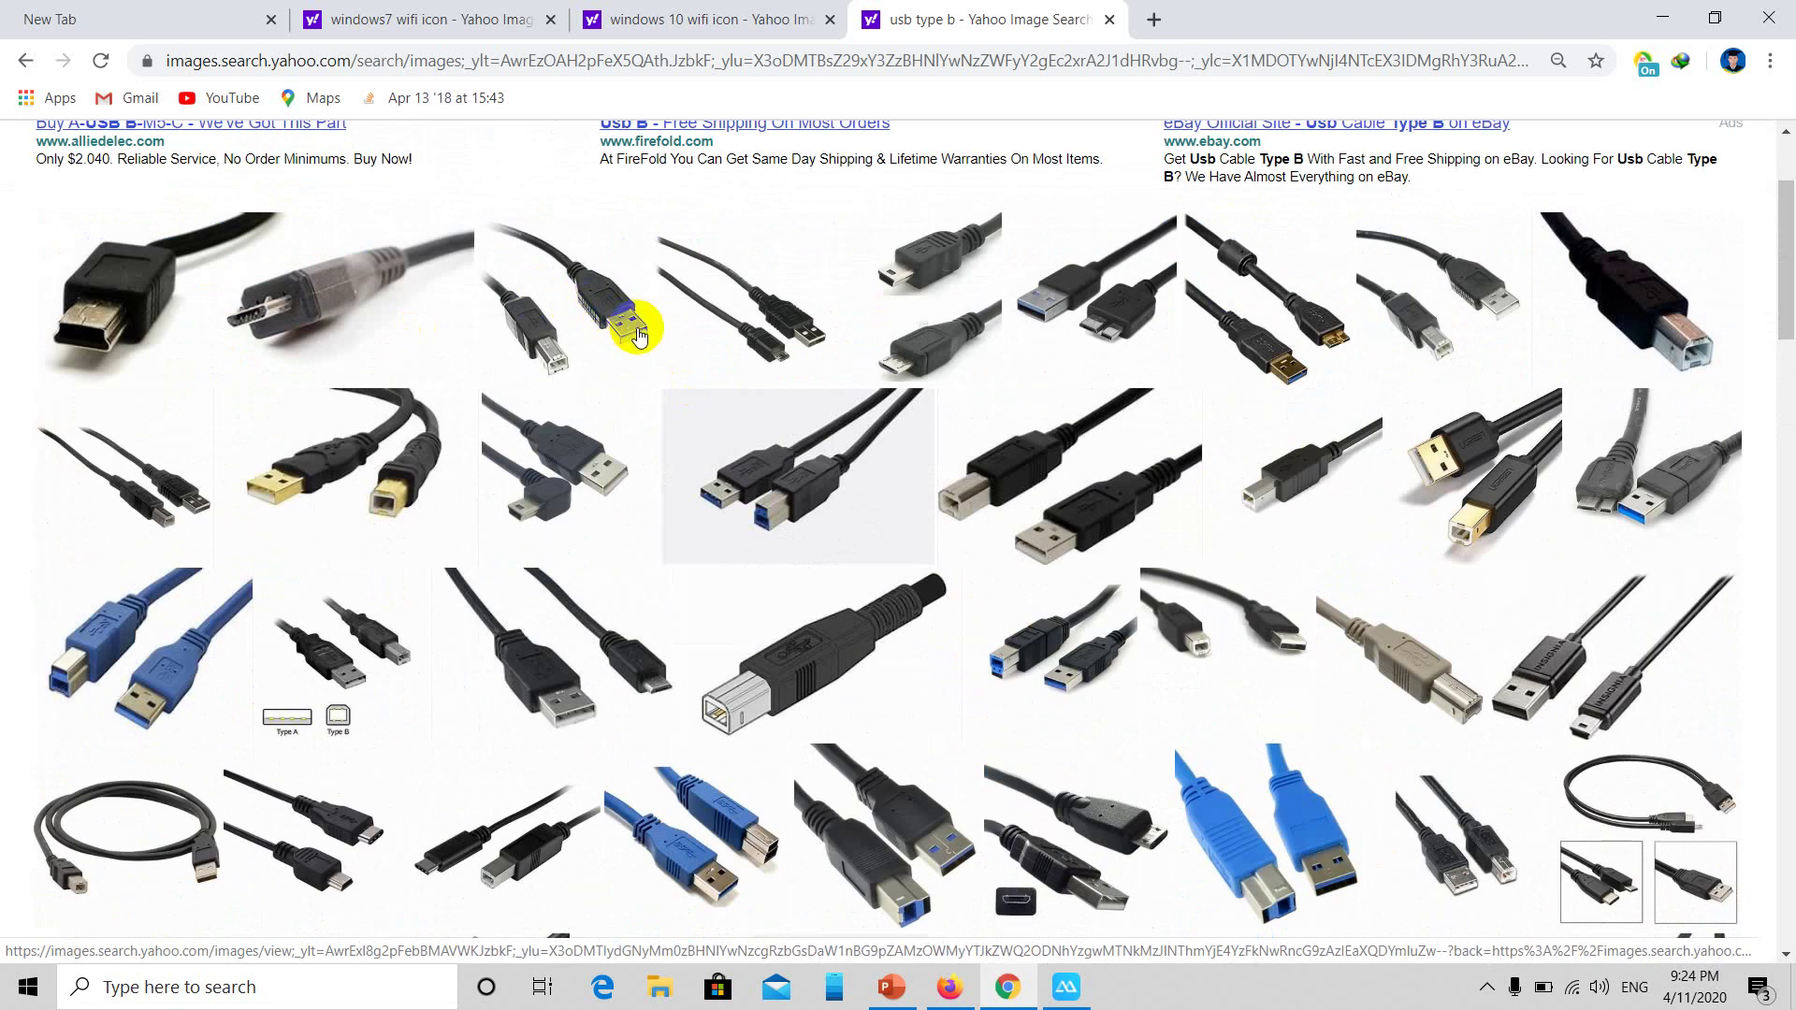
{"action": "scroll", "coordinate": [1459, 427], "scroll_direction": "down", "scroll_amount": 1}
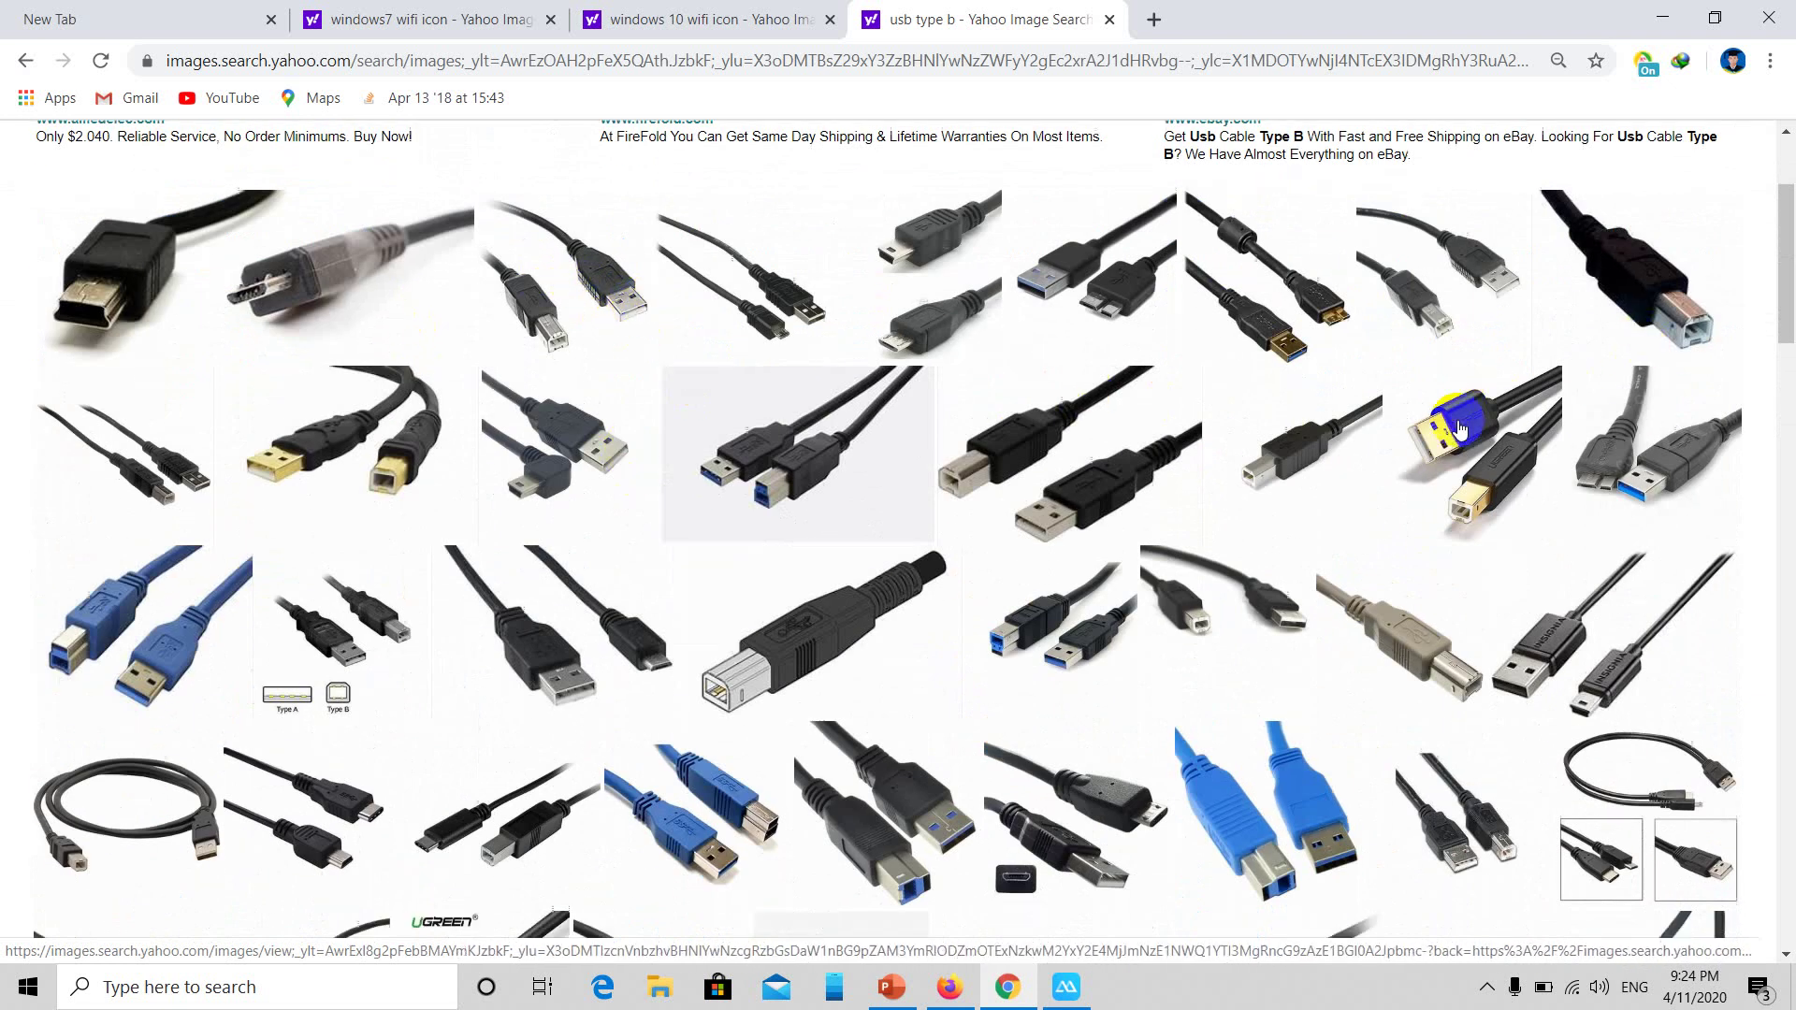
{"action": "scroll", "coordinate": [1460, 428], "scroll_direction": "down", "scroll_amount": 3}
{"action": "scroll", "coordinate": [1460, 428], "scroll_direction": "down", "scroll_amount": 4}
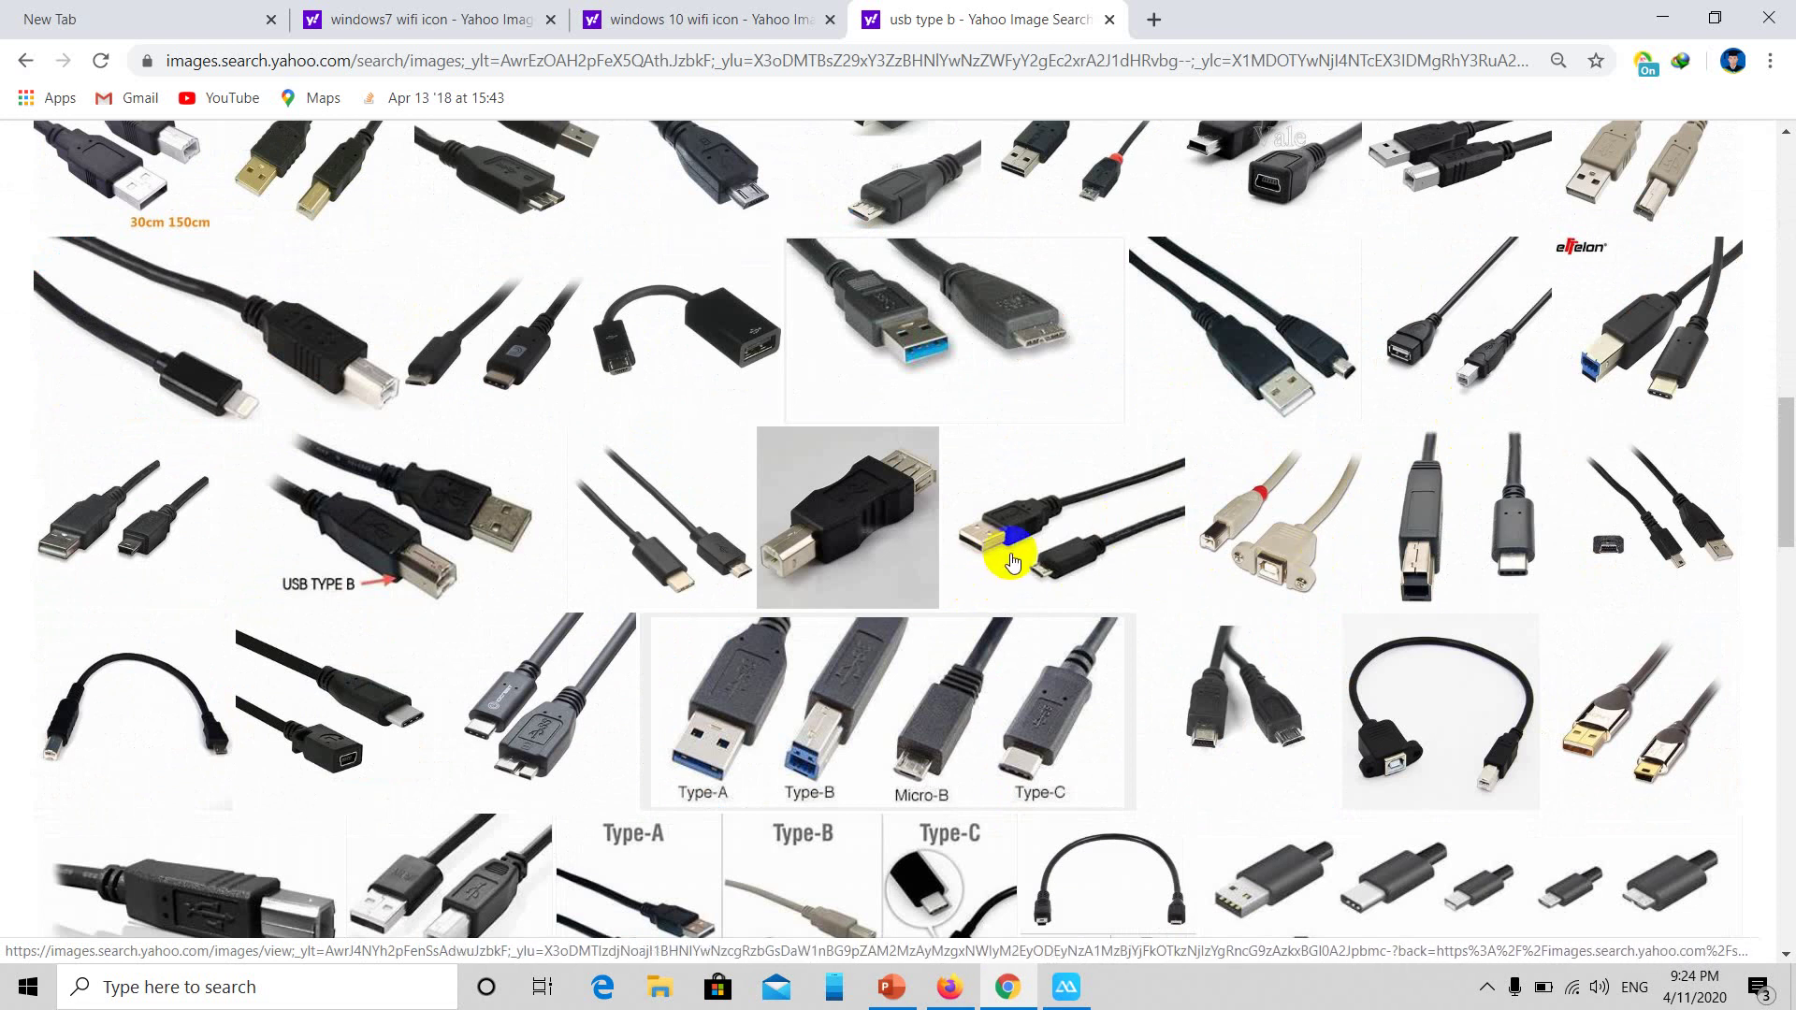
{"action": "left_click", "coordinate": [1047, 508]}
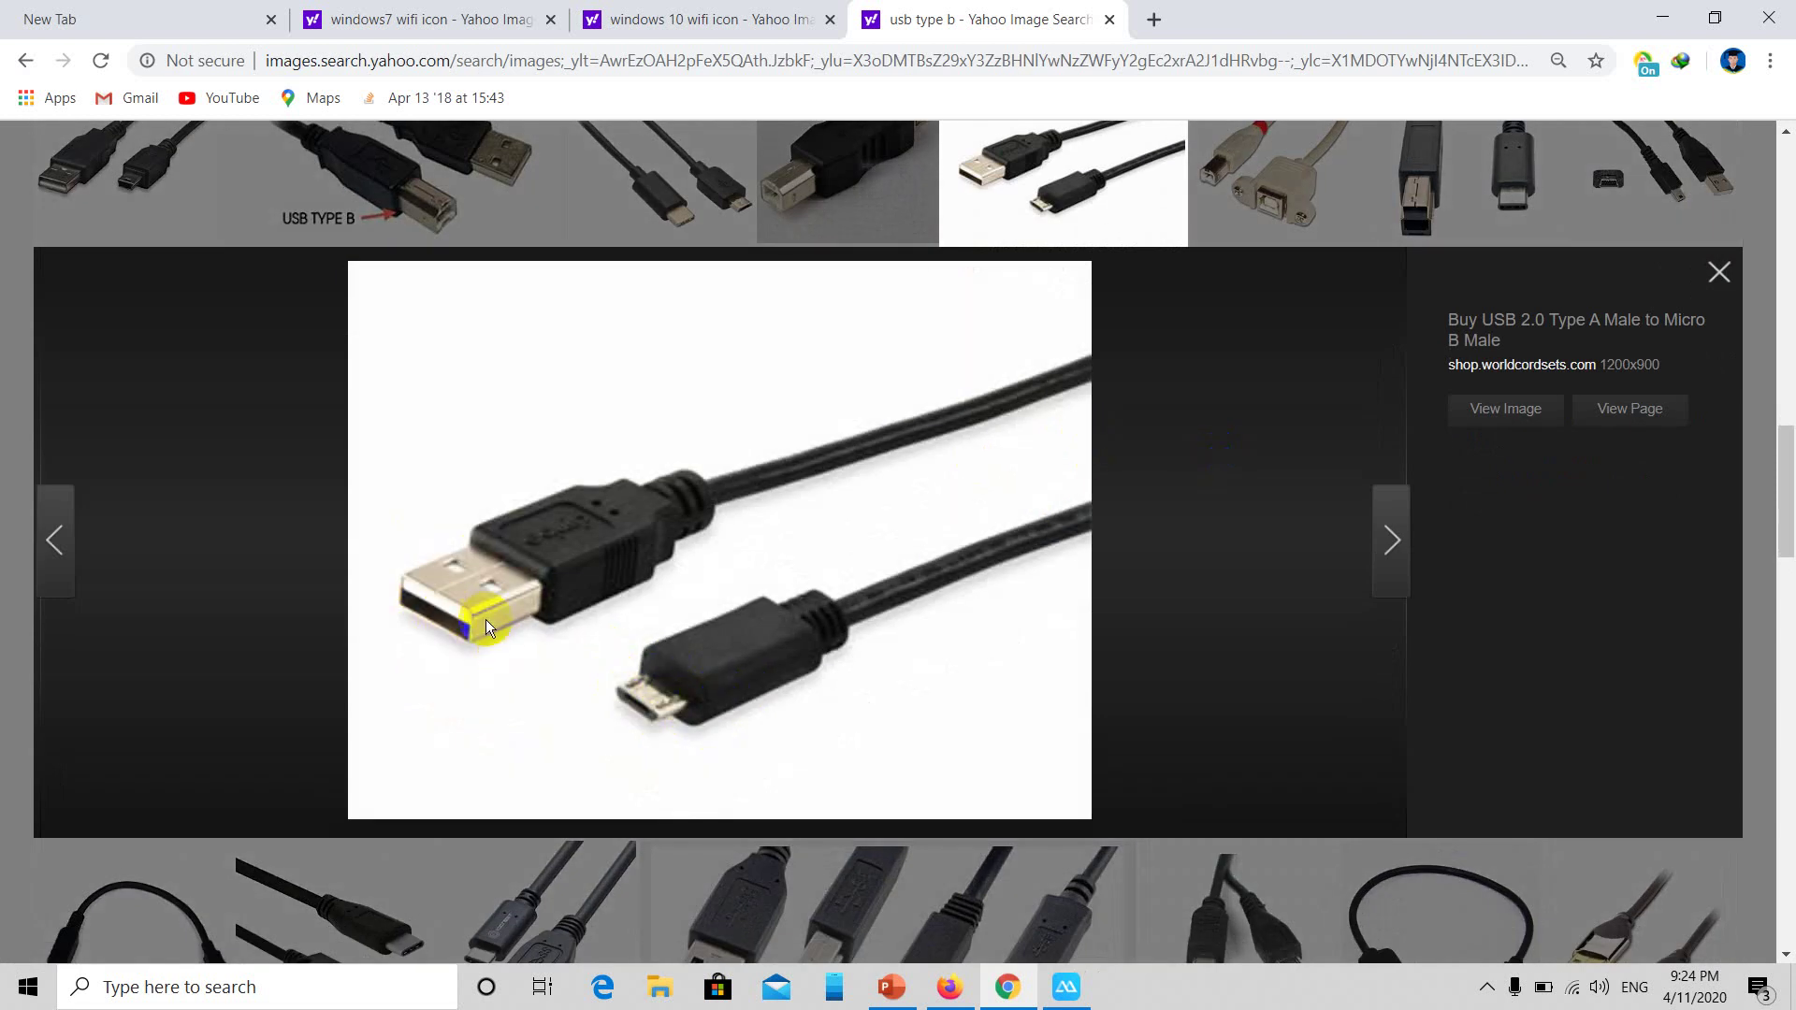
{"action": "left_click", "coordinate": [1659, 29]}
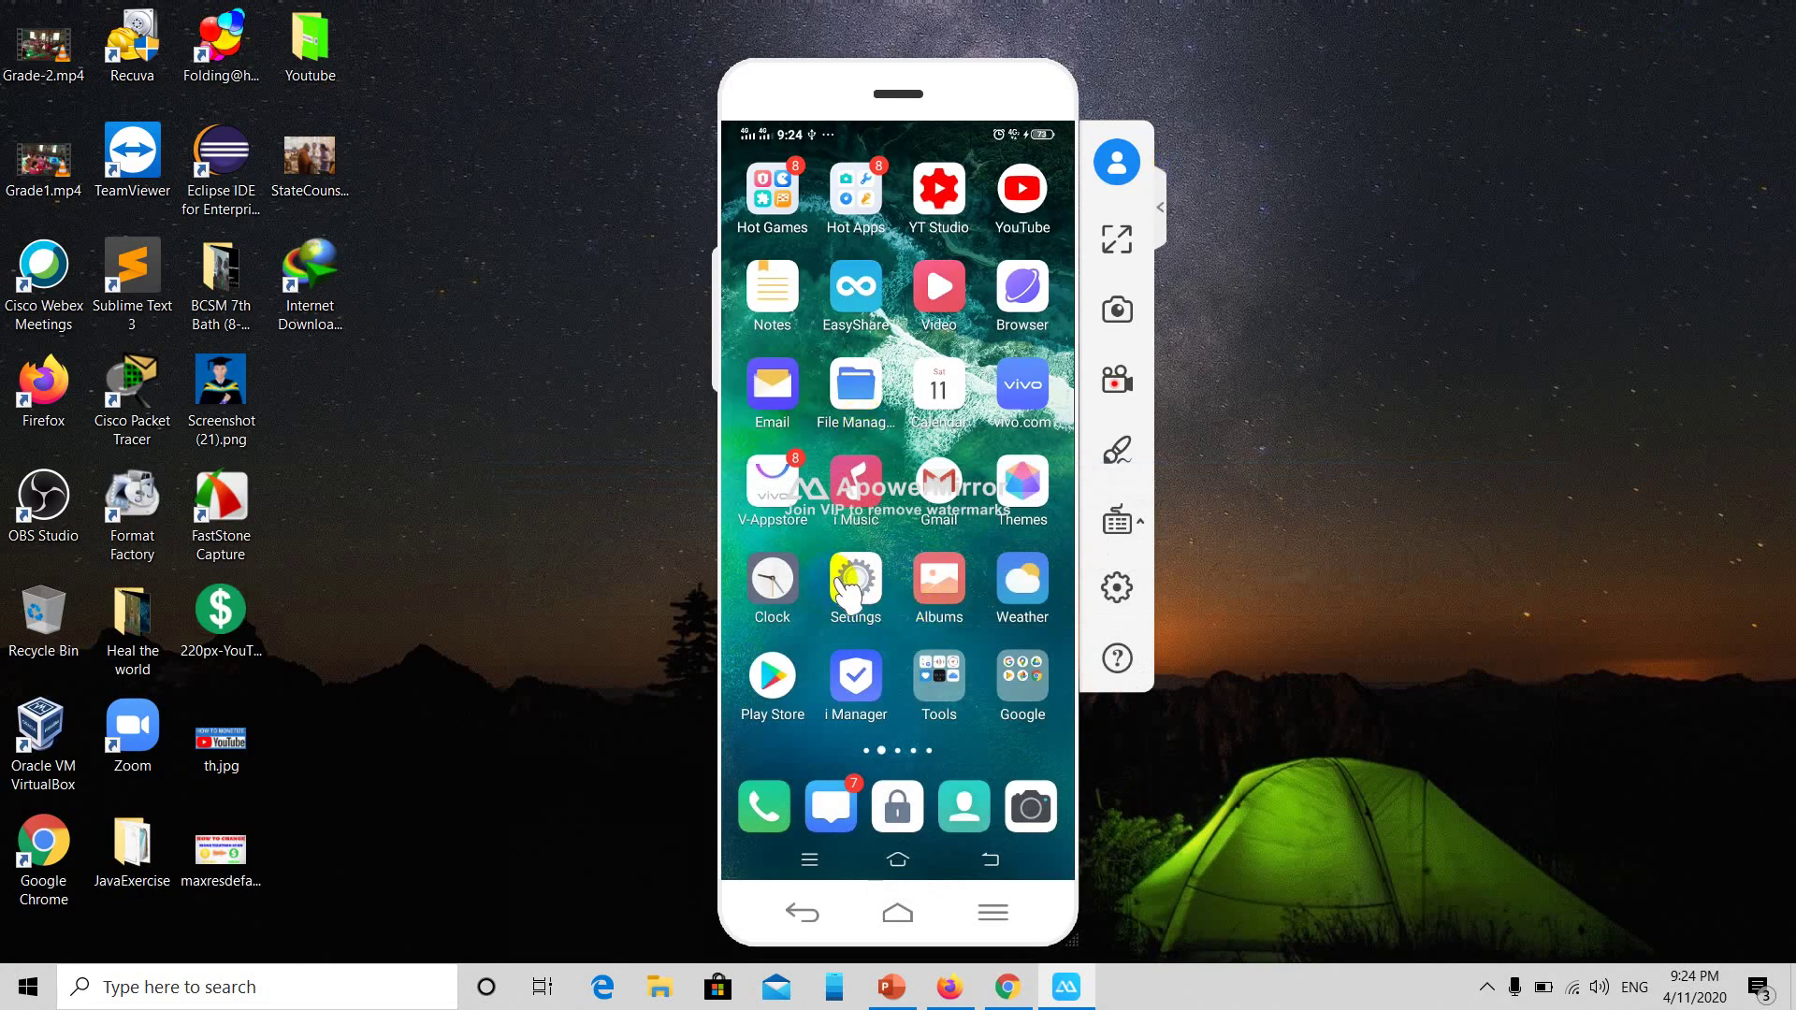
Step: On the mirrored phone go to Settings > Personal Hotspot > Other sharing mode for Bluetooth sharing
{"action": "left_click", "coordinate": [852, 587]}
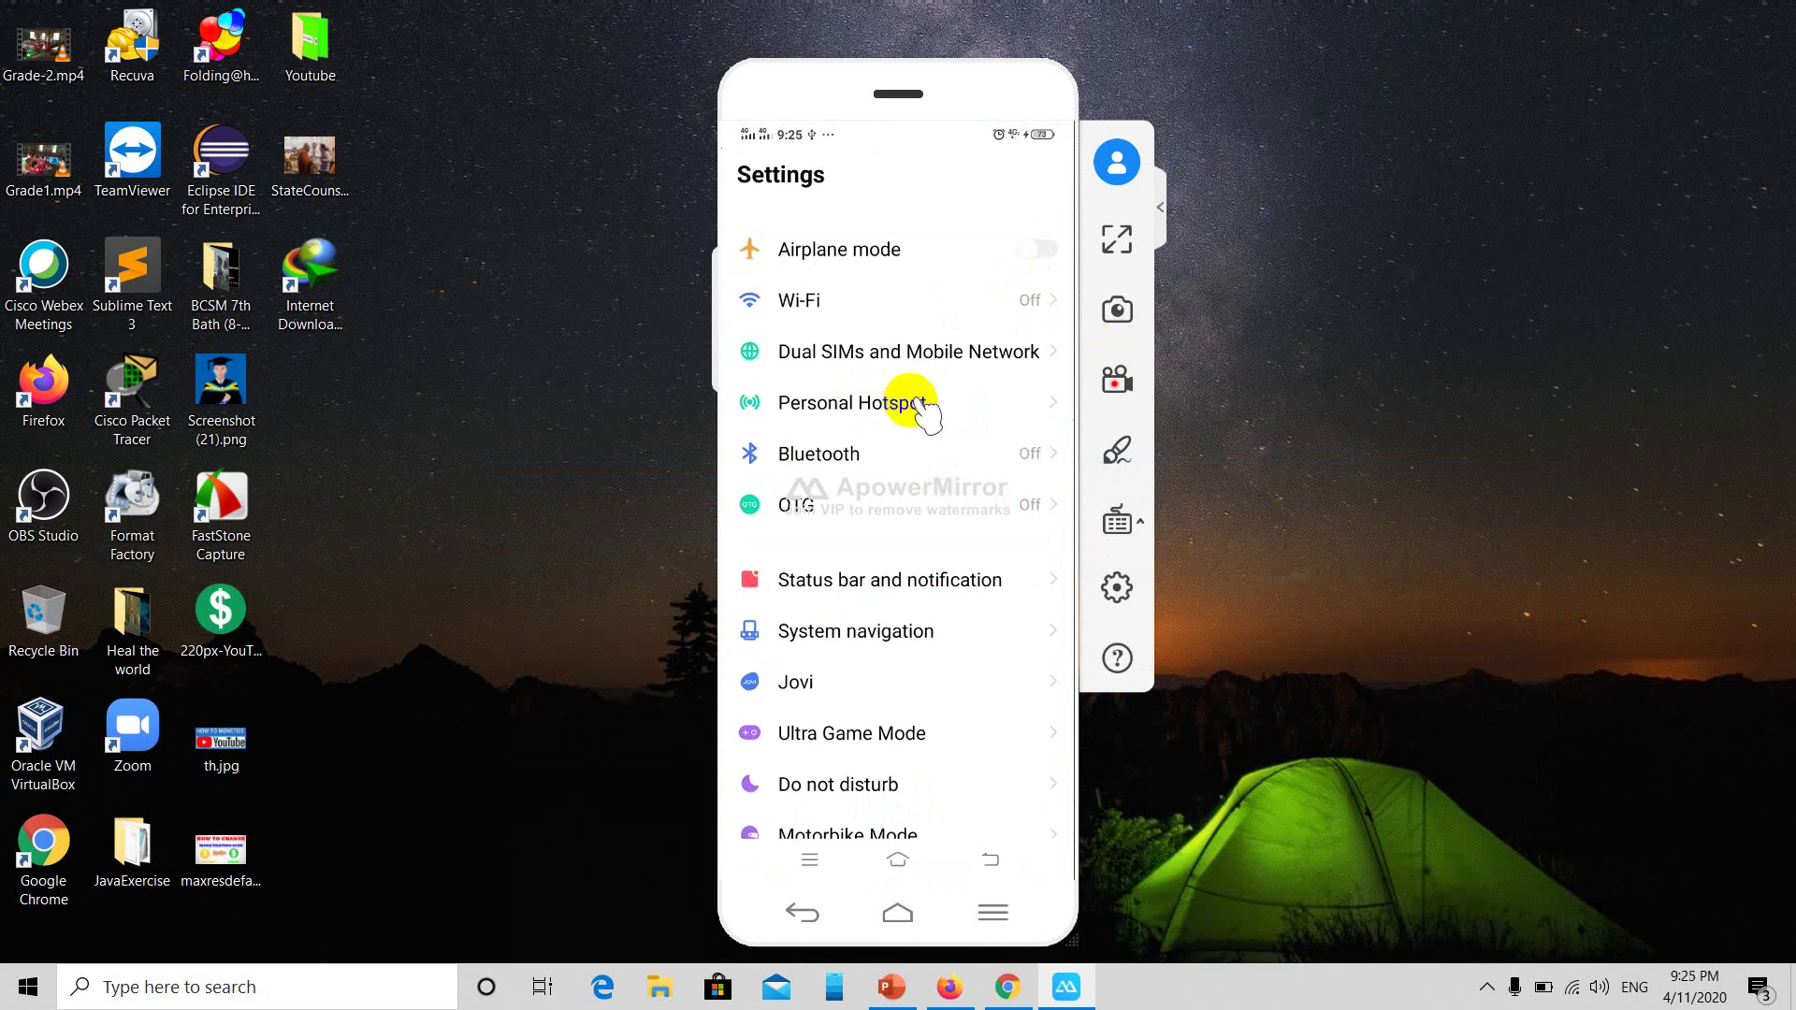
{"action": "left_click", "coordinate": [926, 411]}
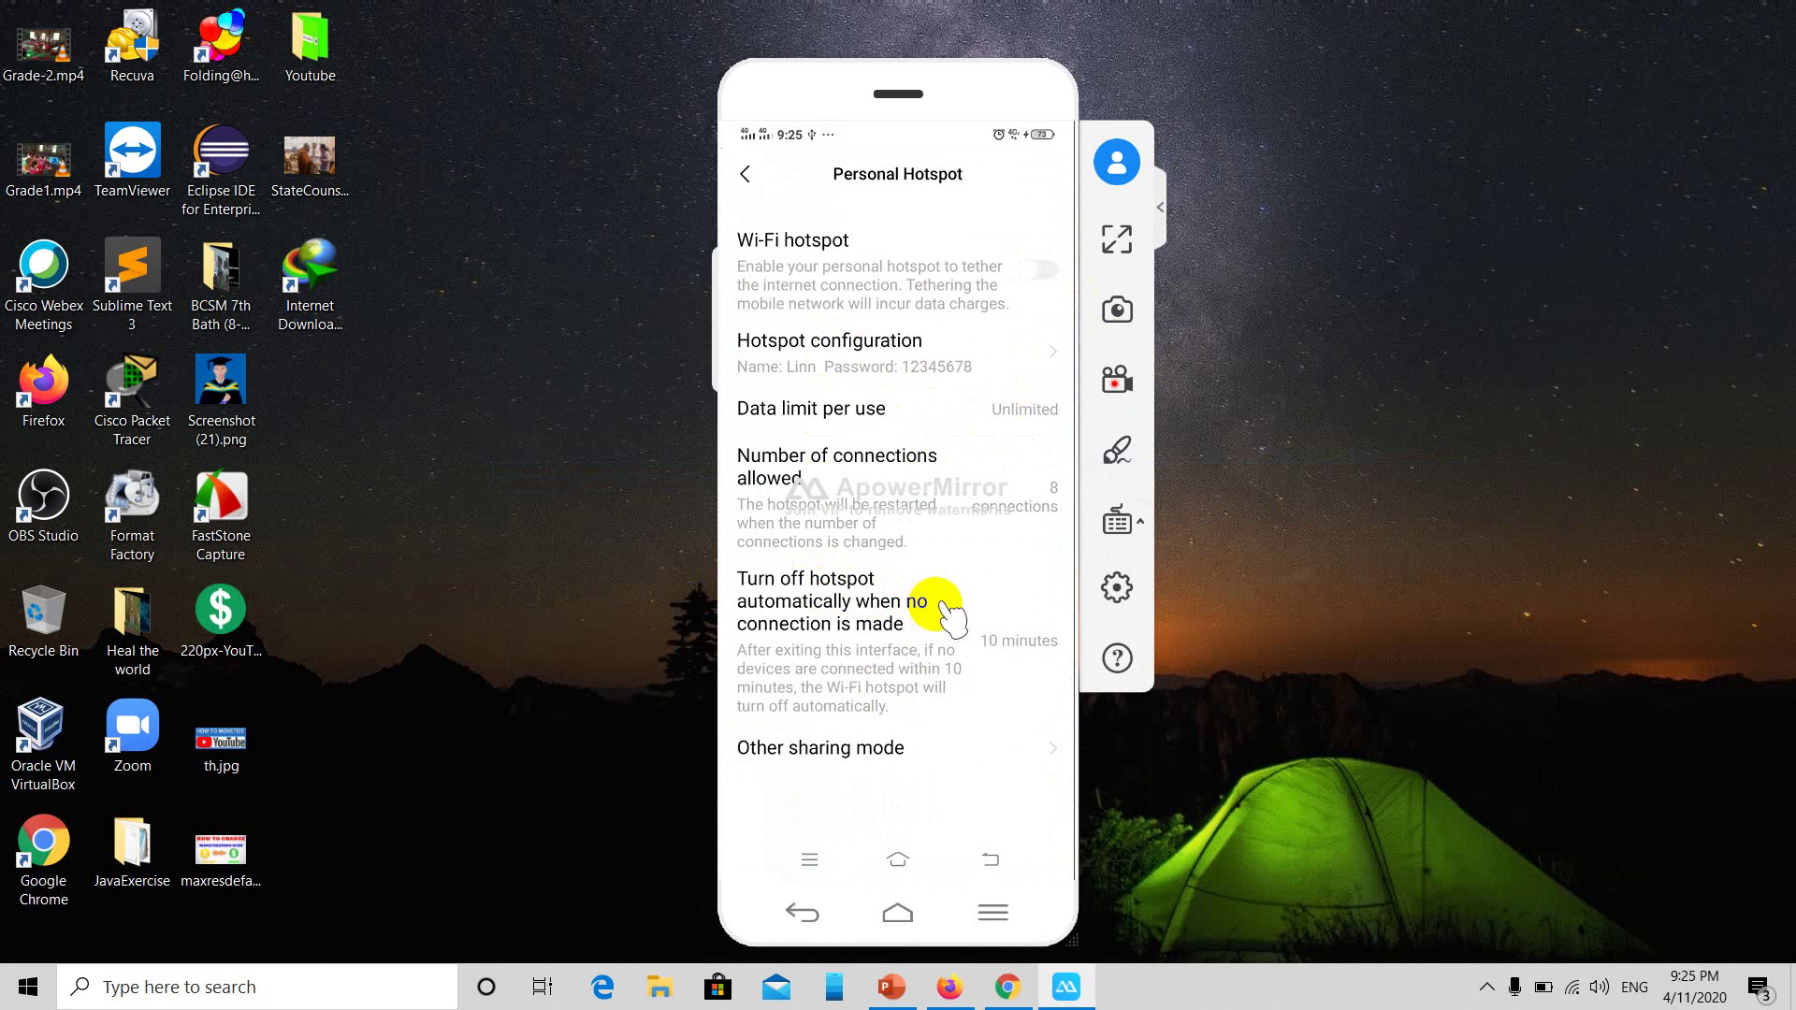
{"action": "left_click", "coordinate": [853, 759]}
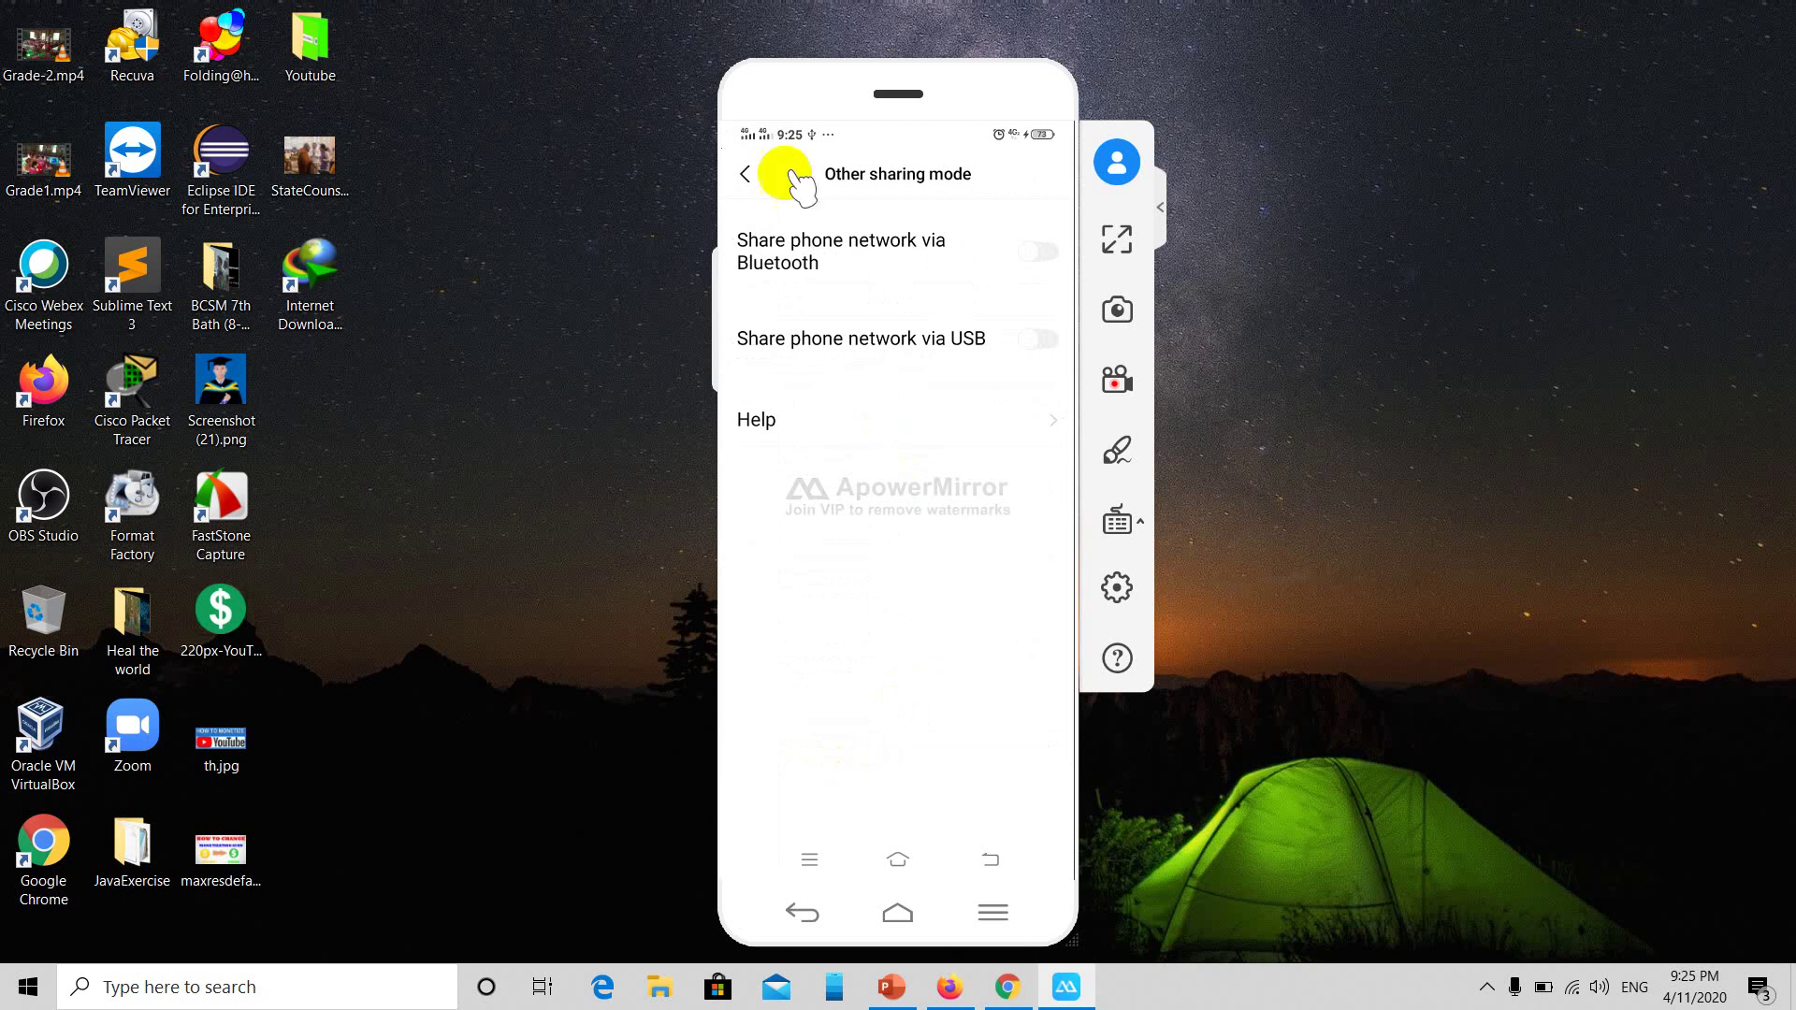
{"action": "left_click", "coordinate": [758, 175]}
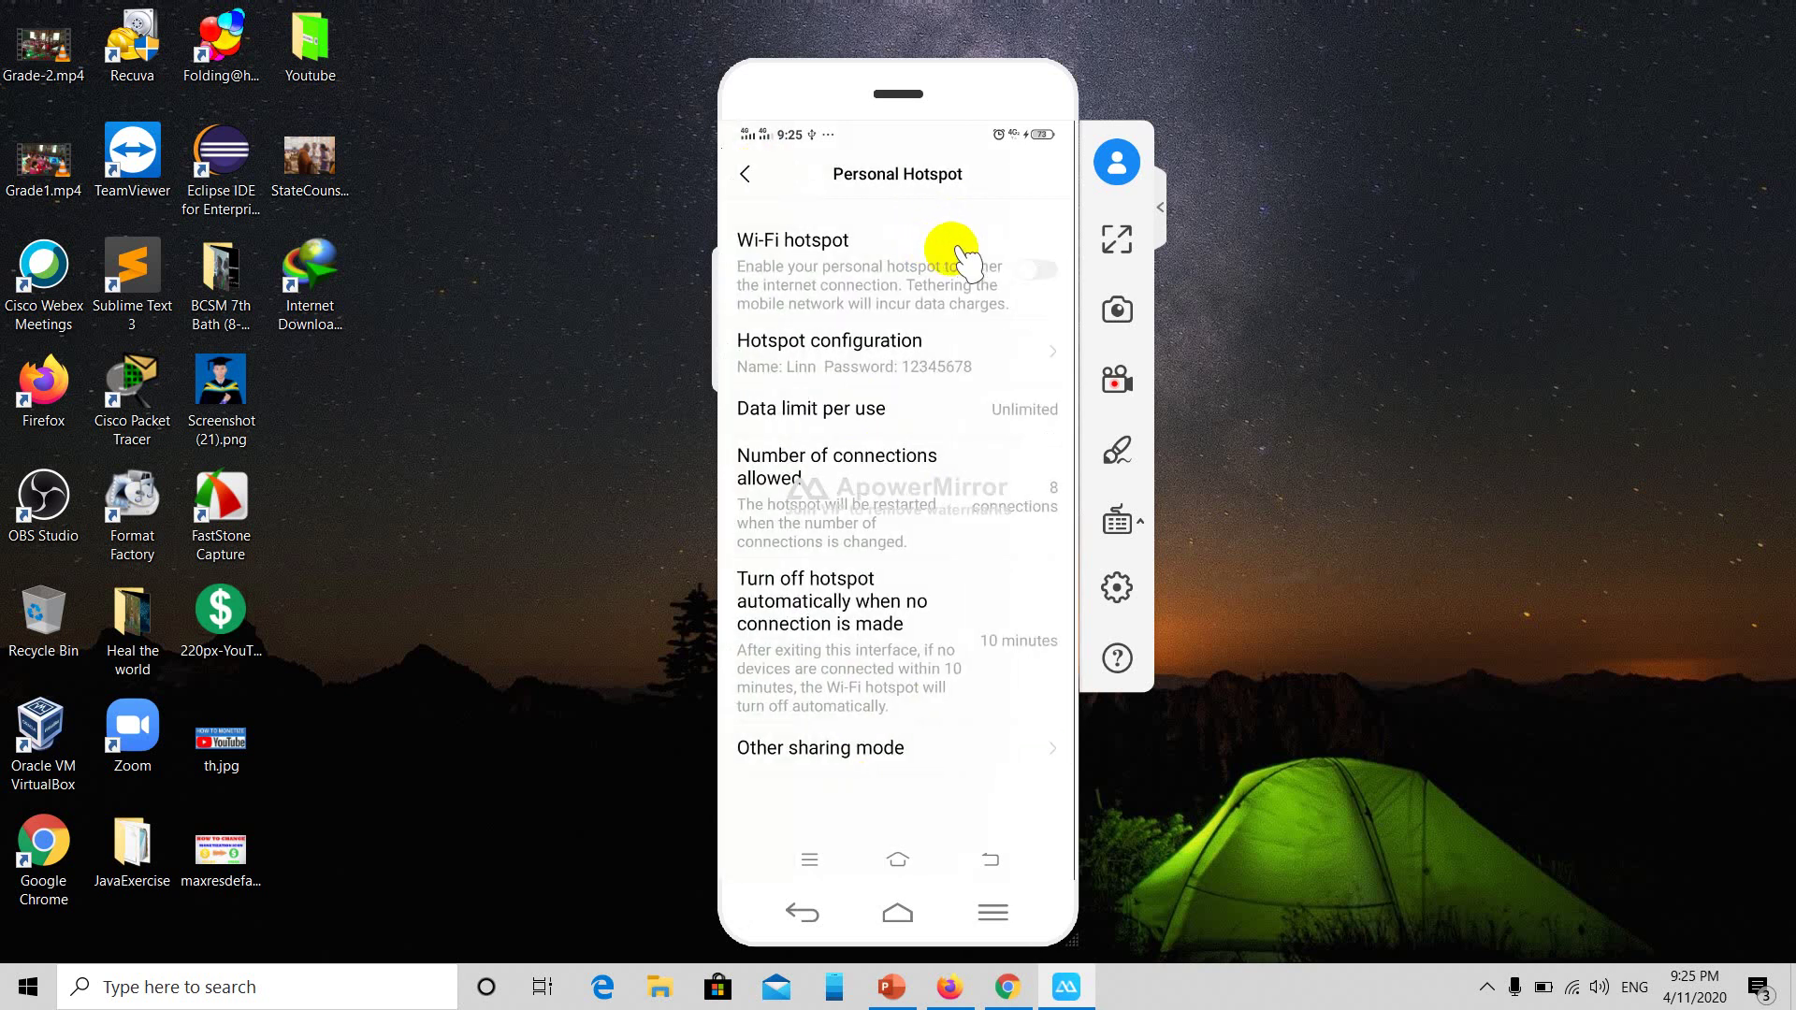
{"action": "left_click", "coordinate": [870, 759]}
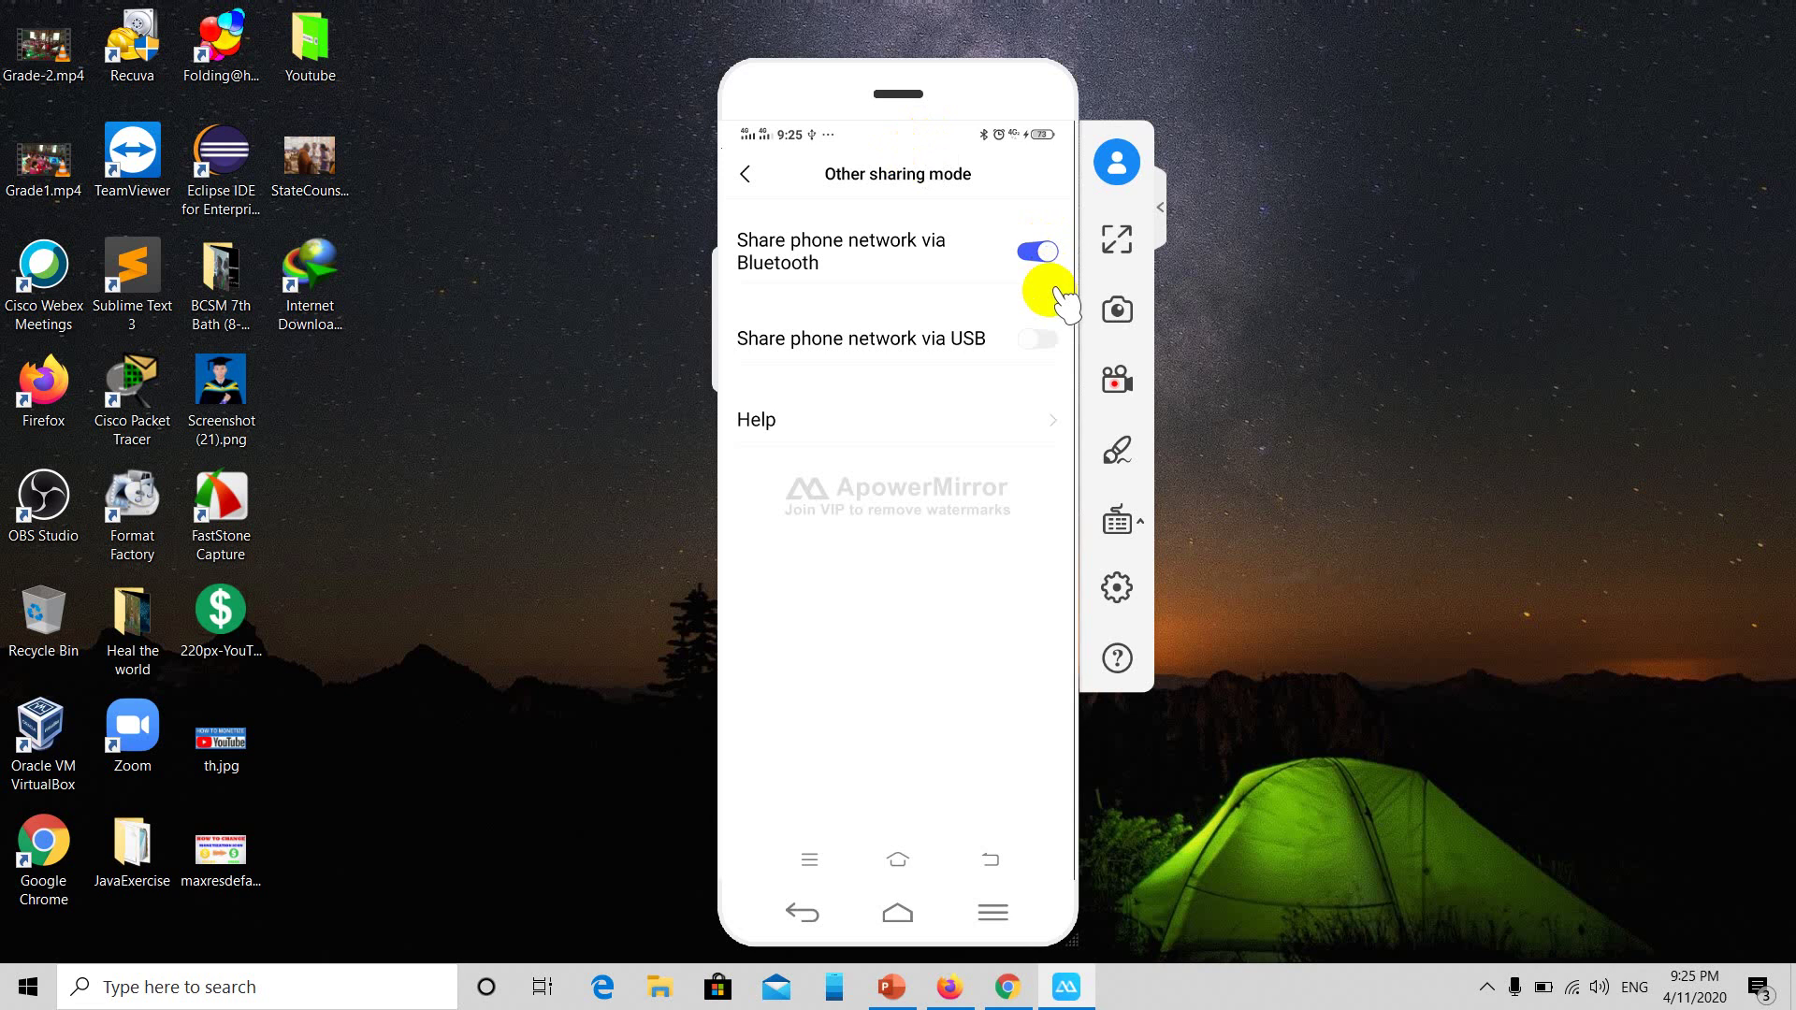
Step: Search Start for bluetooth and open the Bluetooth & other devices settings page
{"action": "left_click", "coordinate": [1490, 986]}
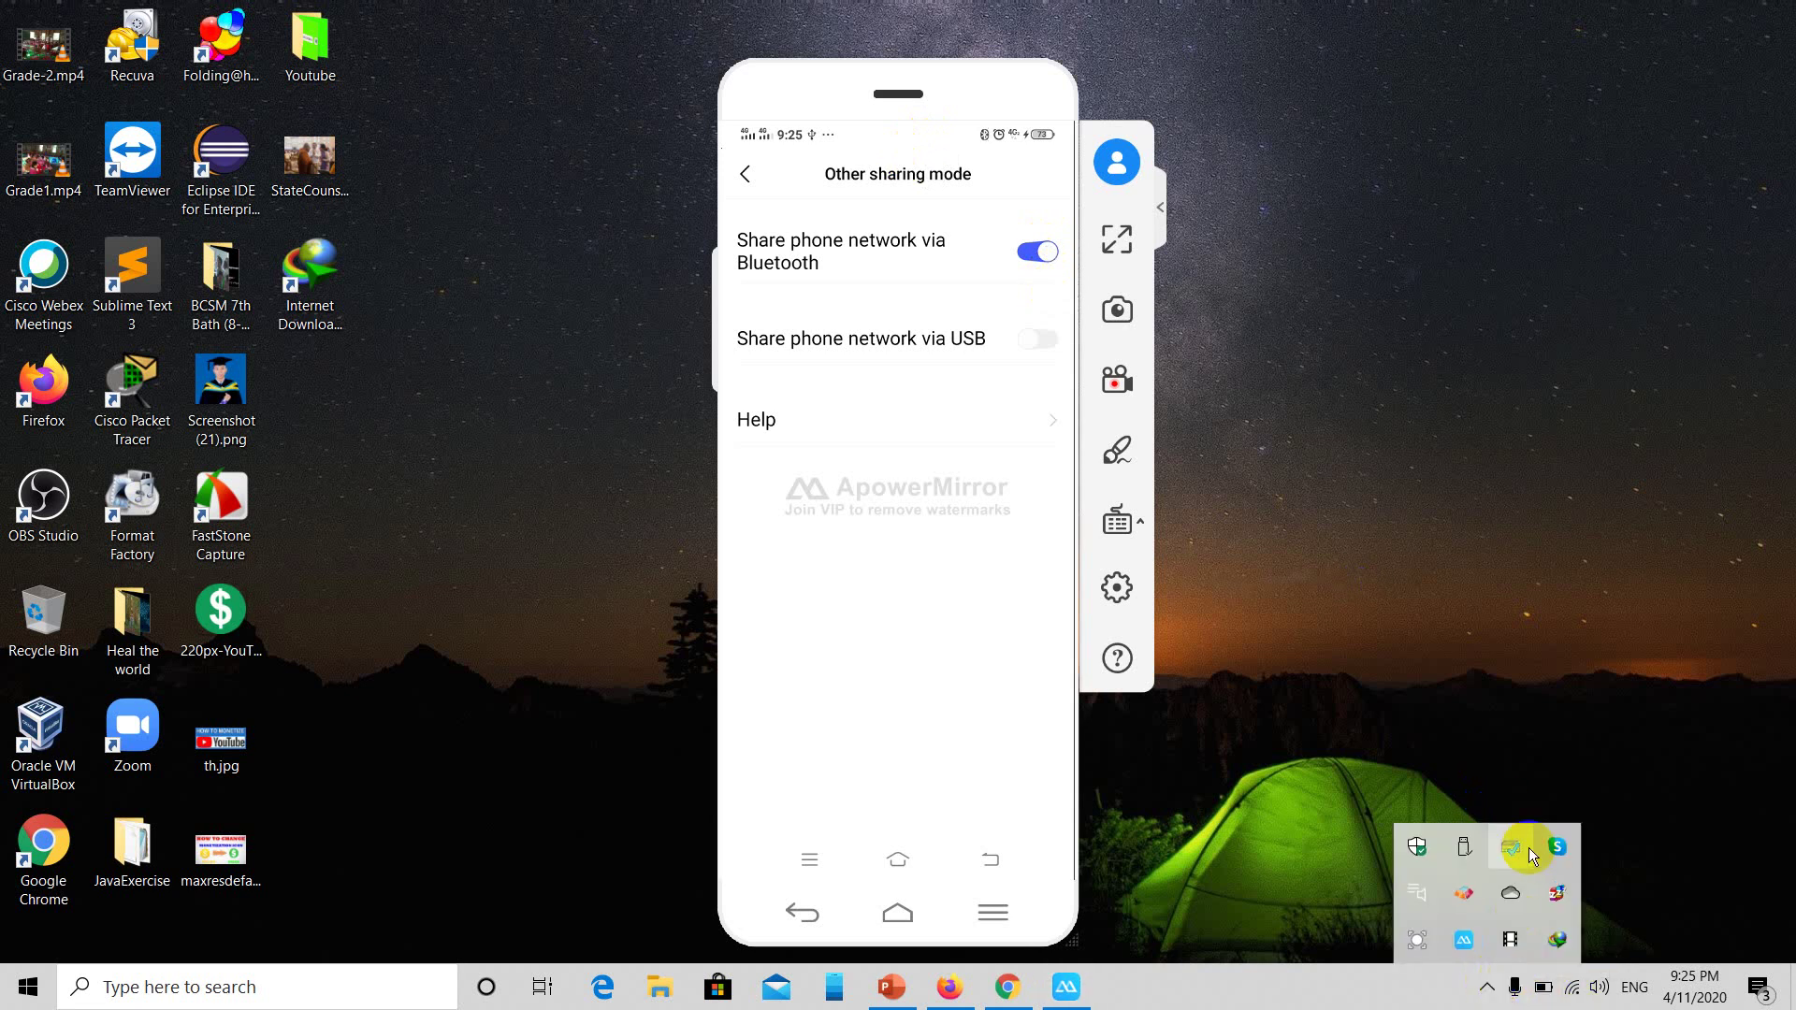
{"action": "key", "text": "super"}
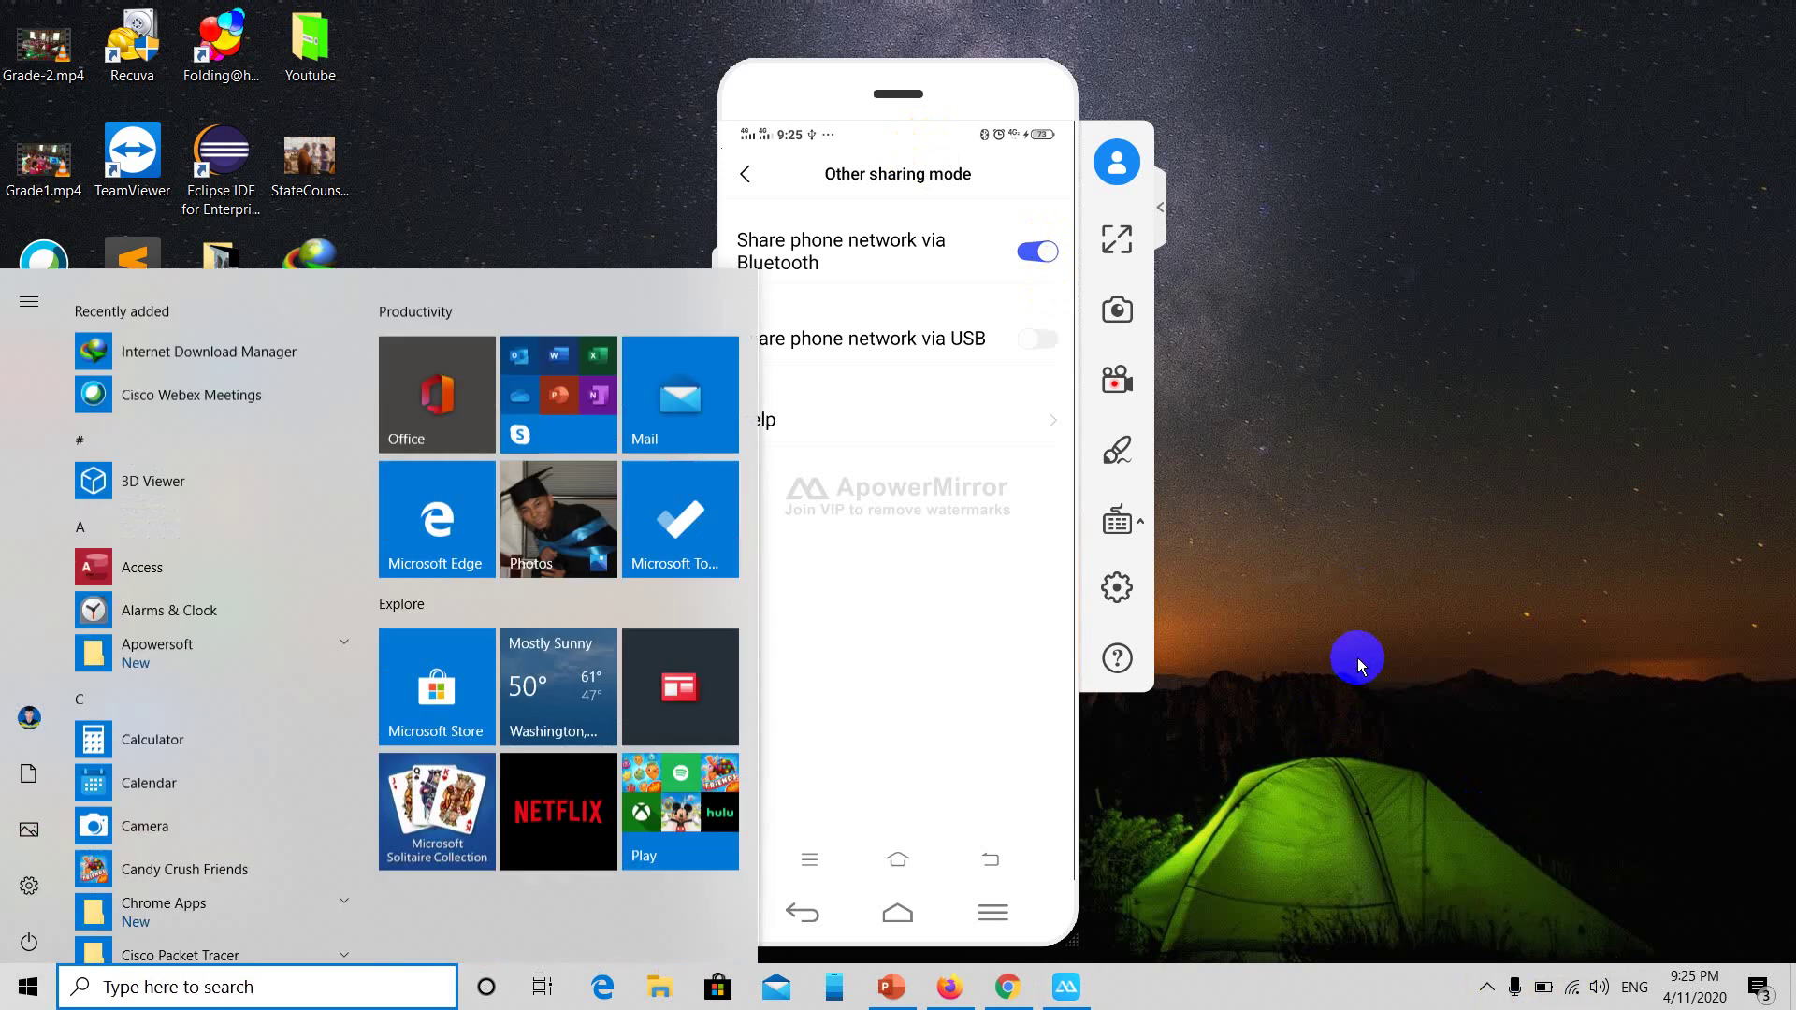
{"action": "type", "text": "blue"}
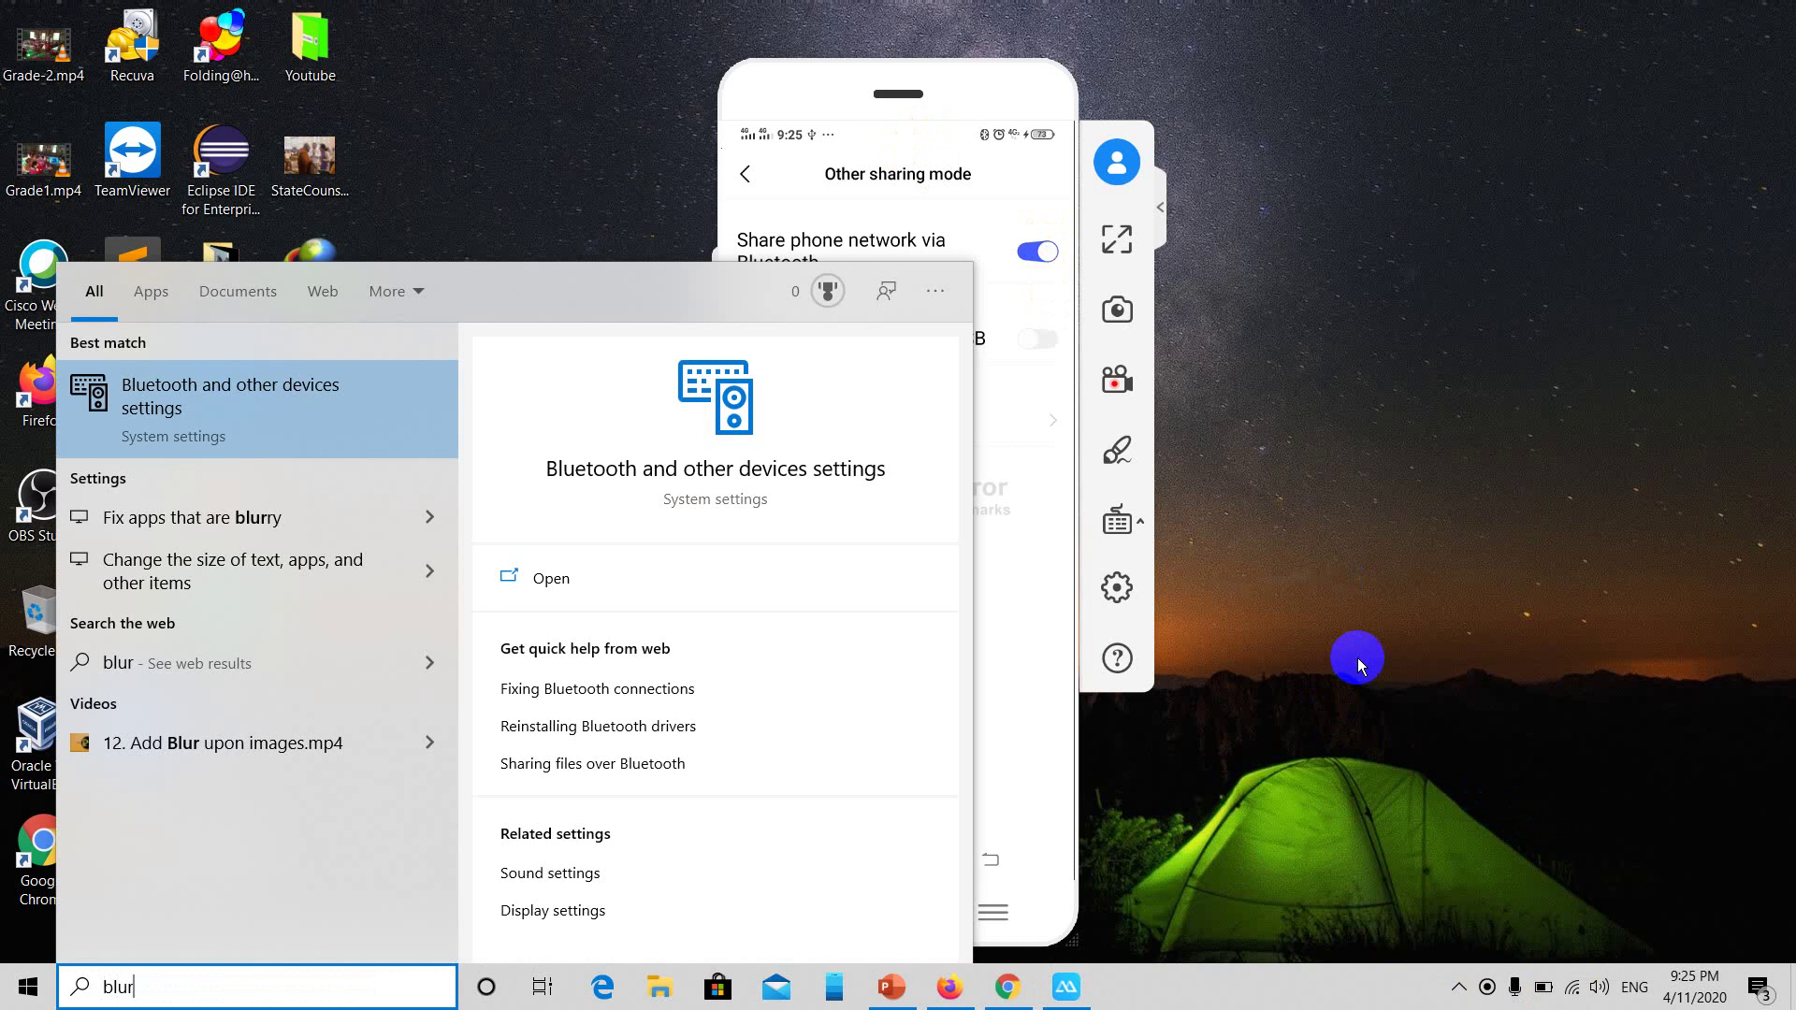
{"action": "type", "text": "t"}
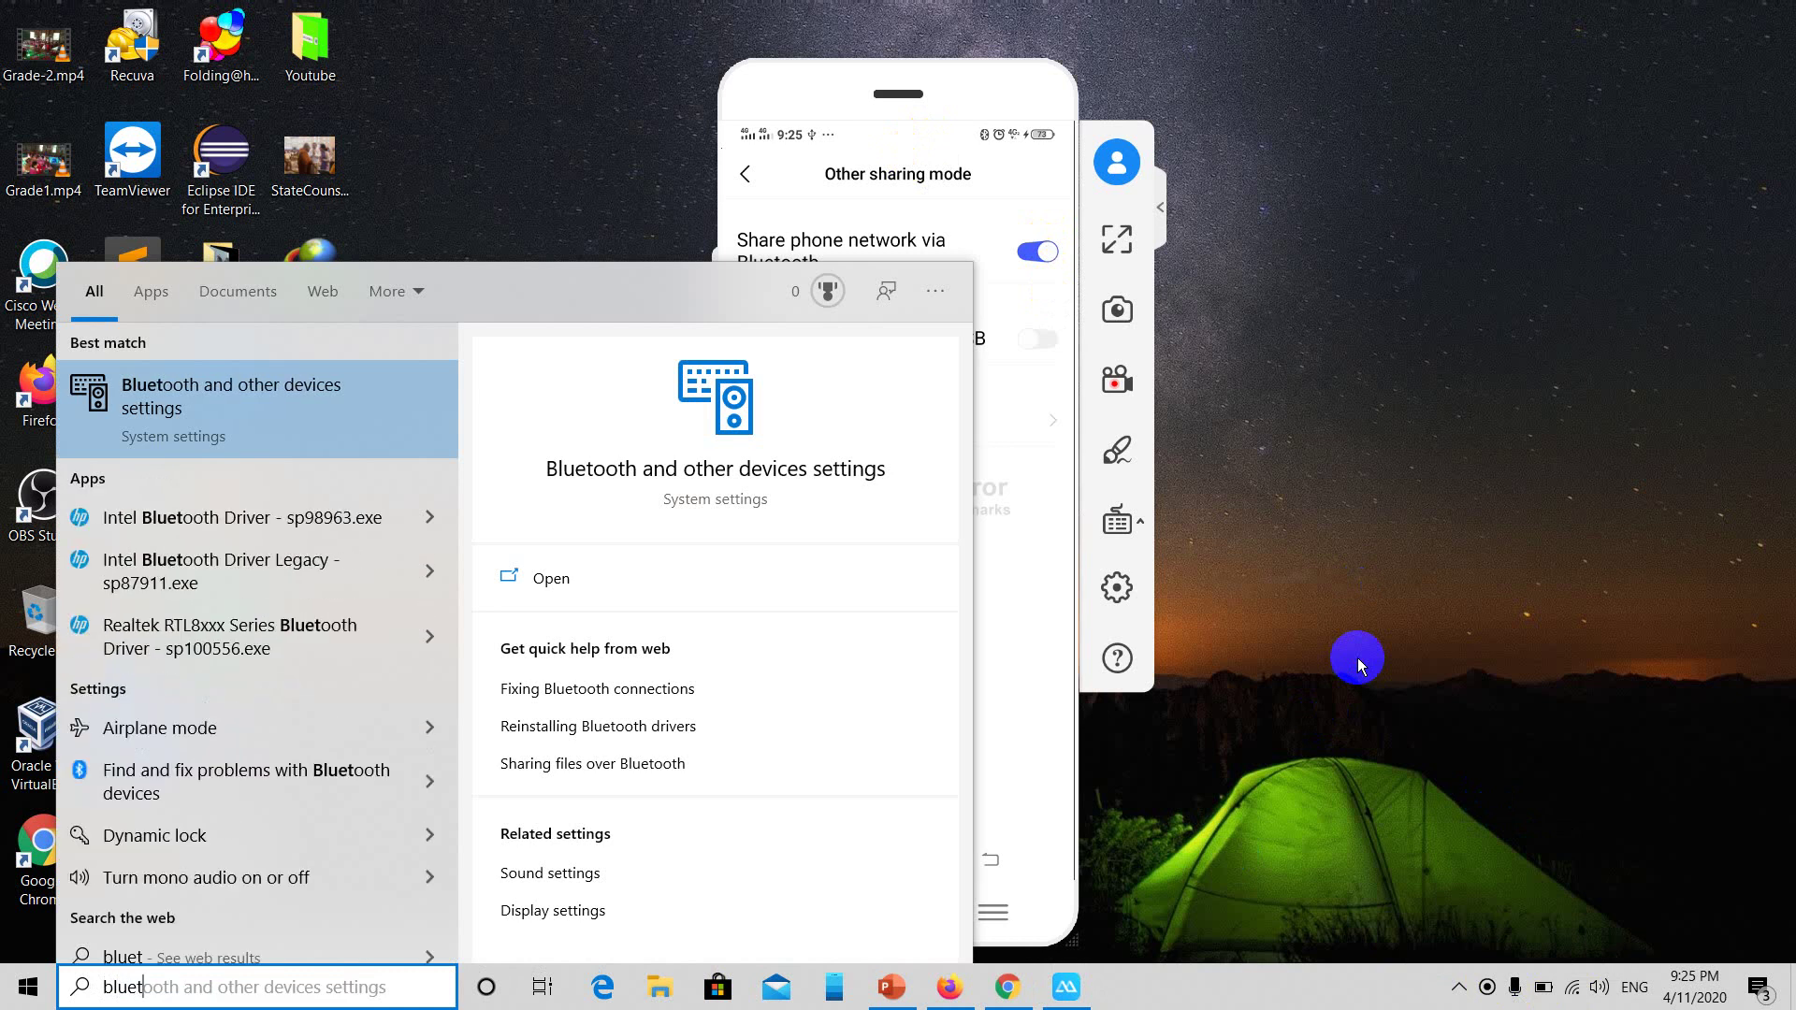
{"action": "key", "text": "Return"}
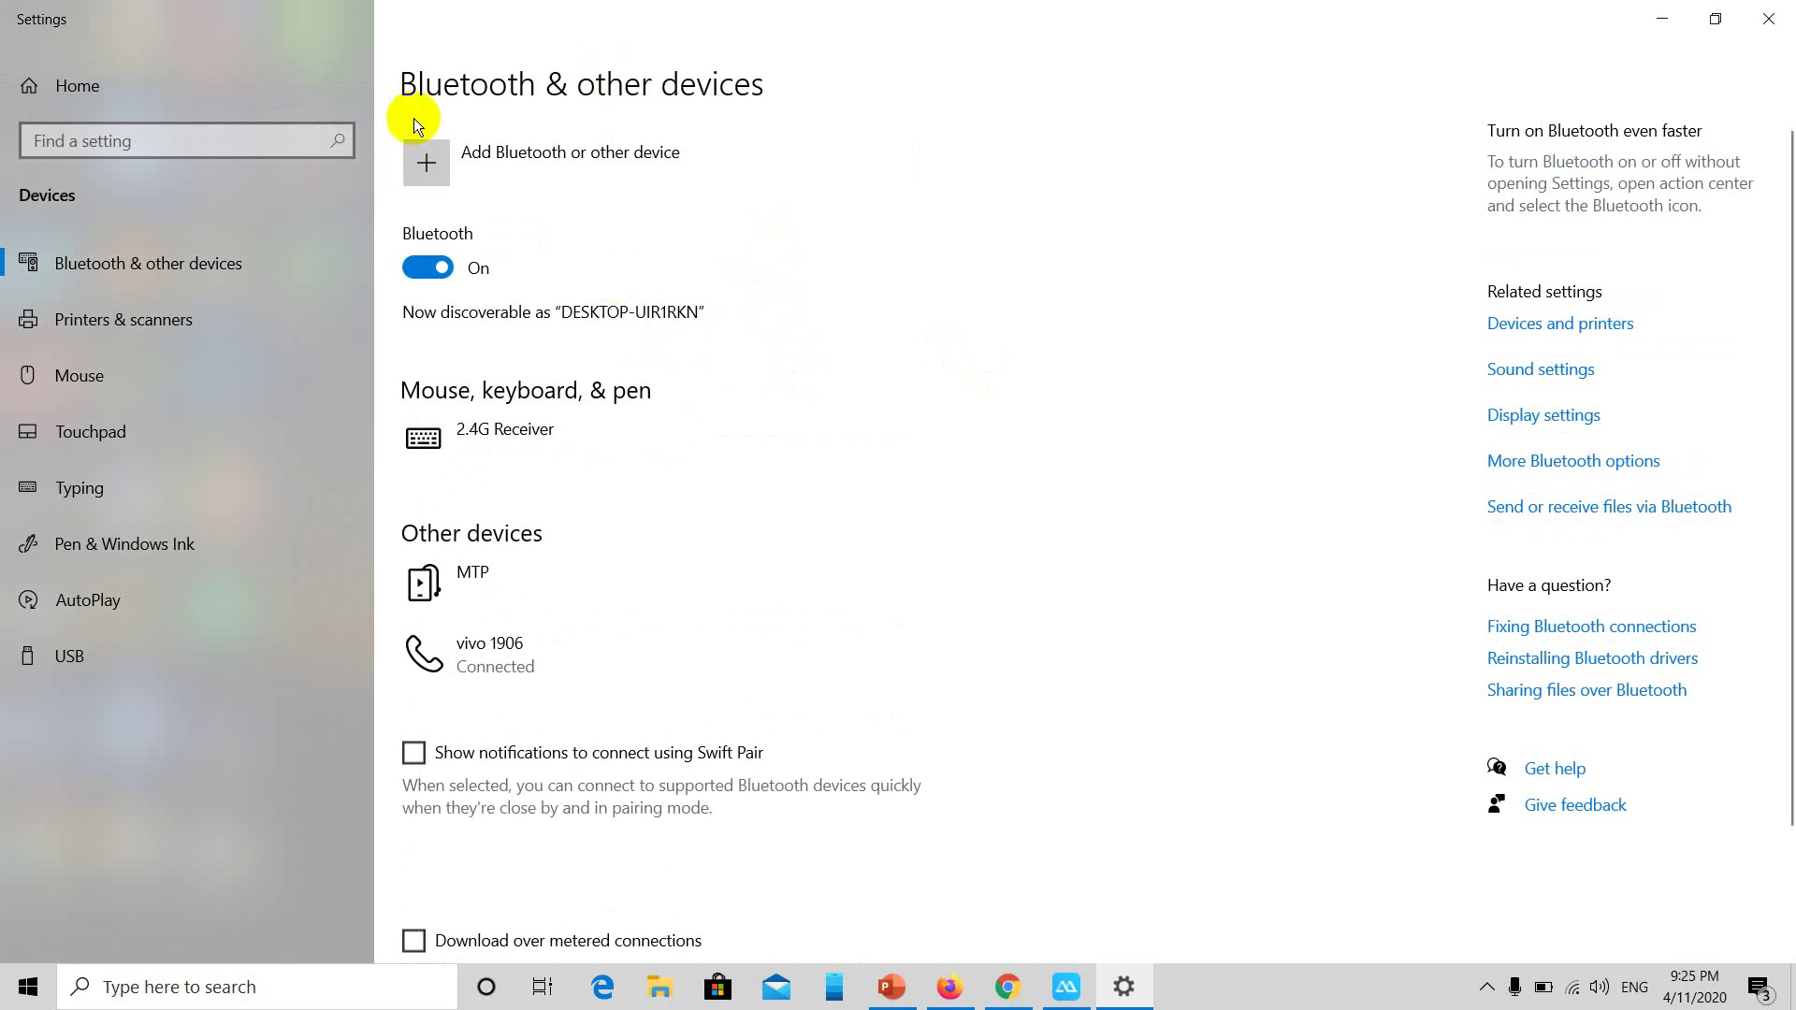
Step: Start adding a Bluetooth device, then cancel the add-device dialog
{"action": "left_click", "coordinate": [537, 196]}
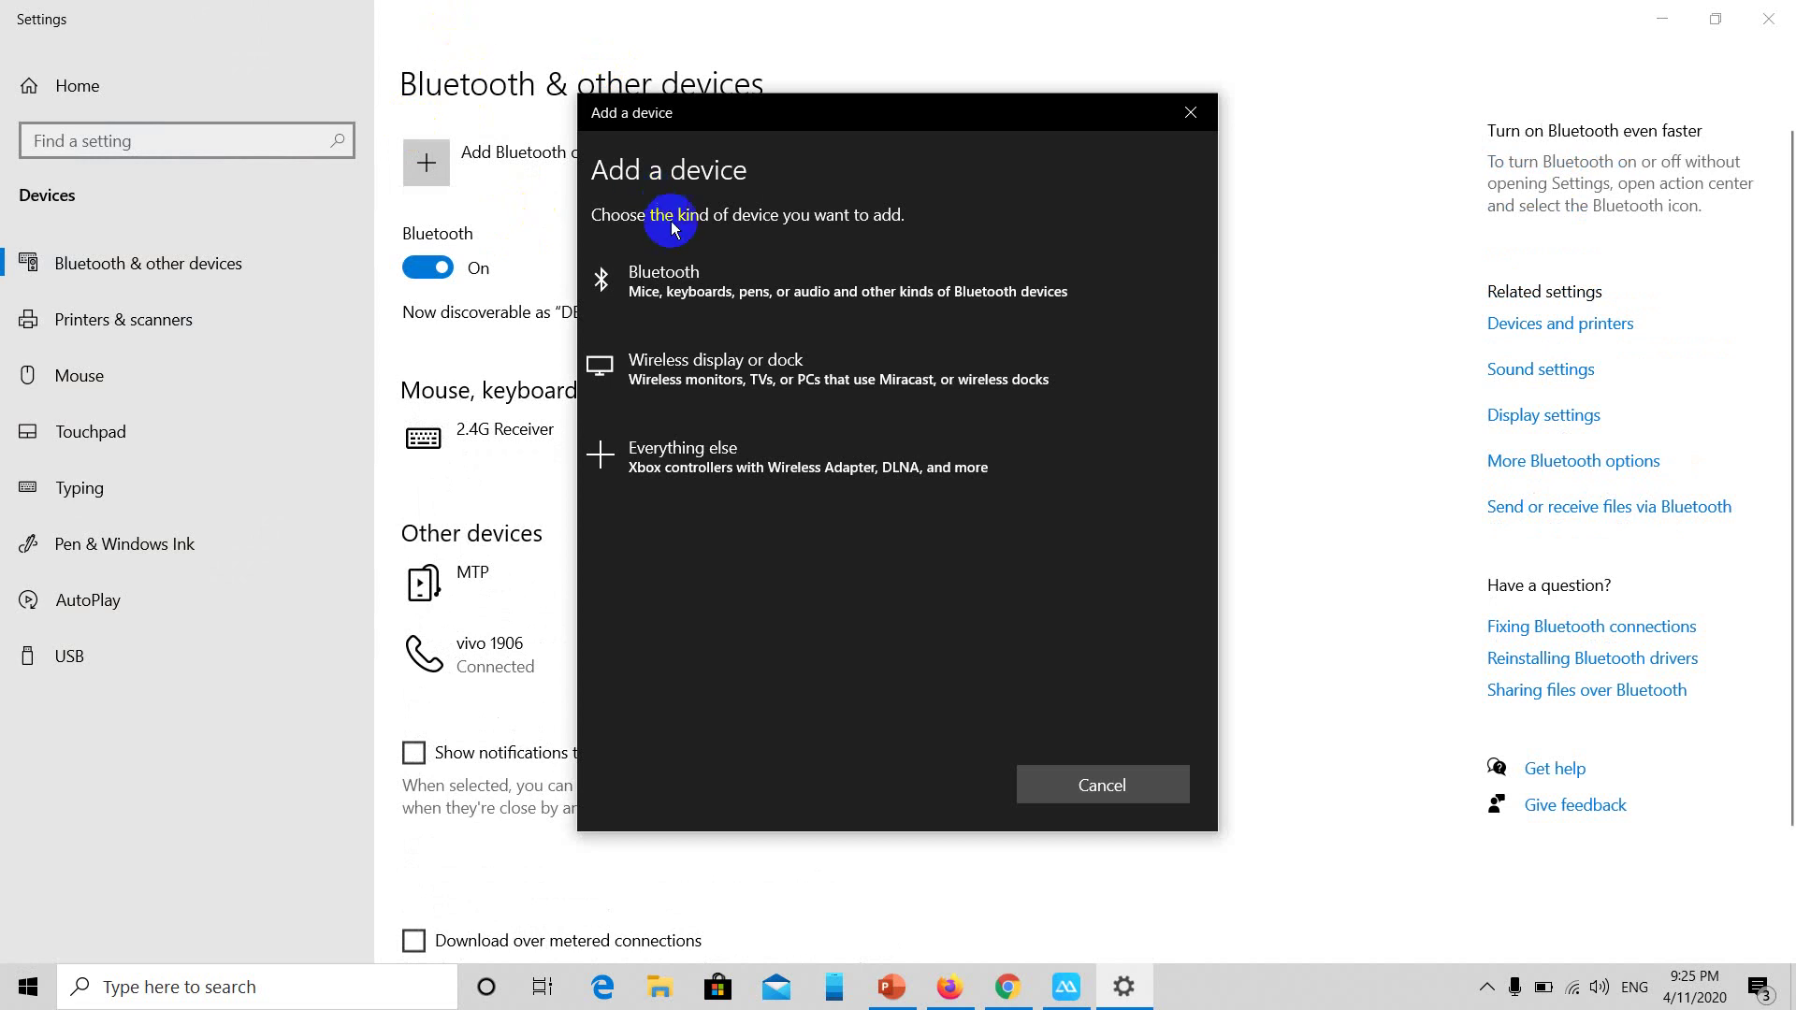
{"action": "left_click", "coordinate": [689, 282]}
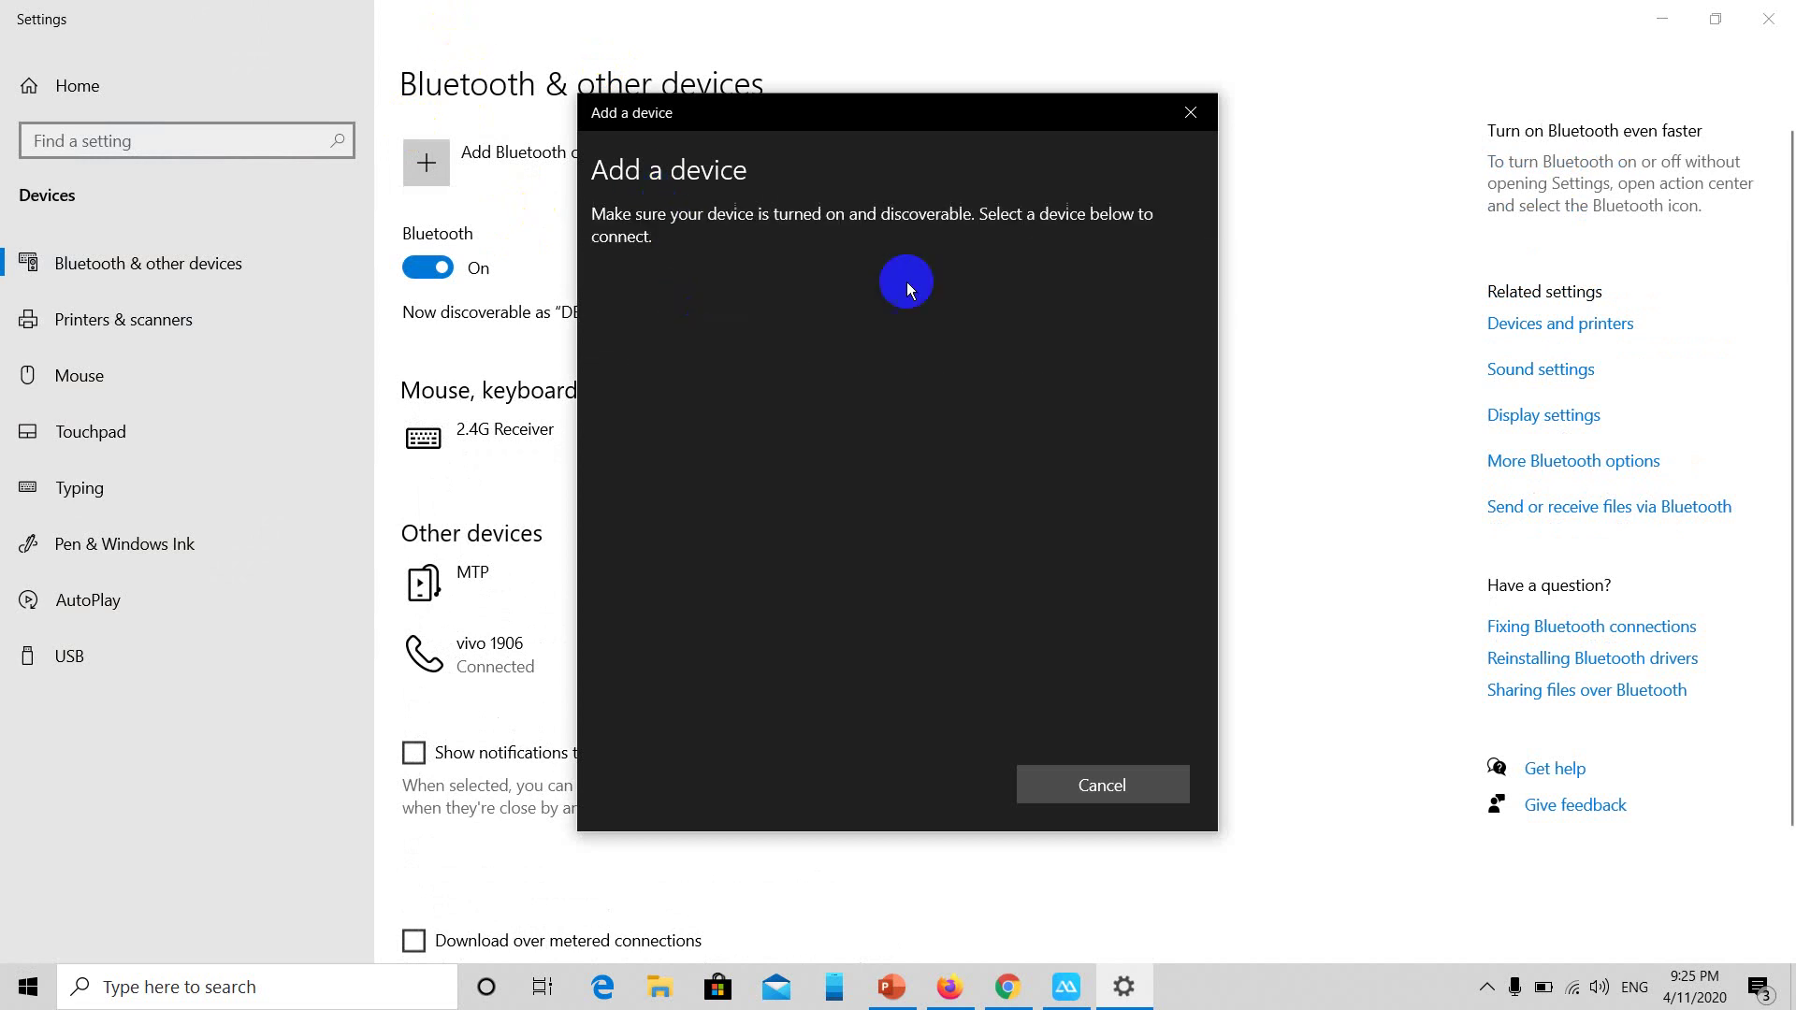
{"action": "left_click", "coordinate": [1669, 14]}
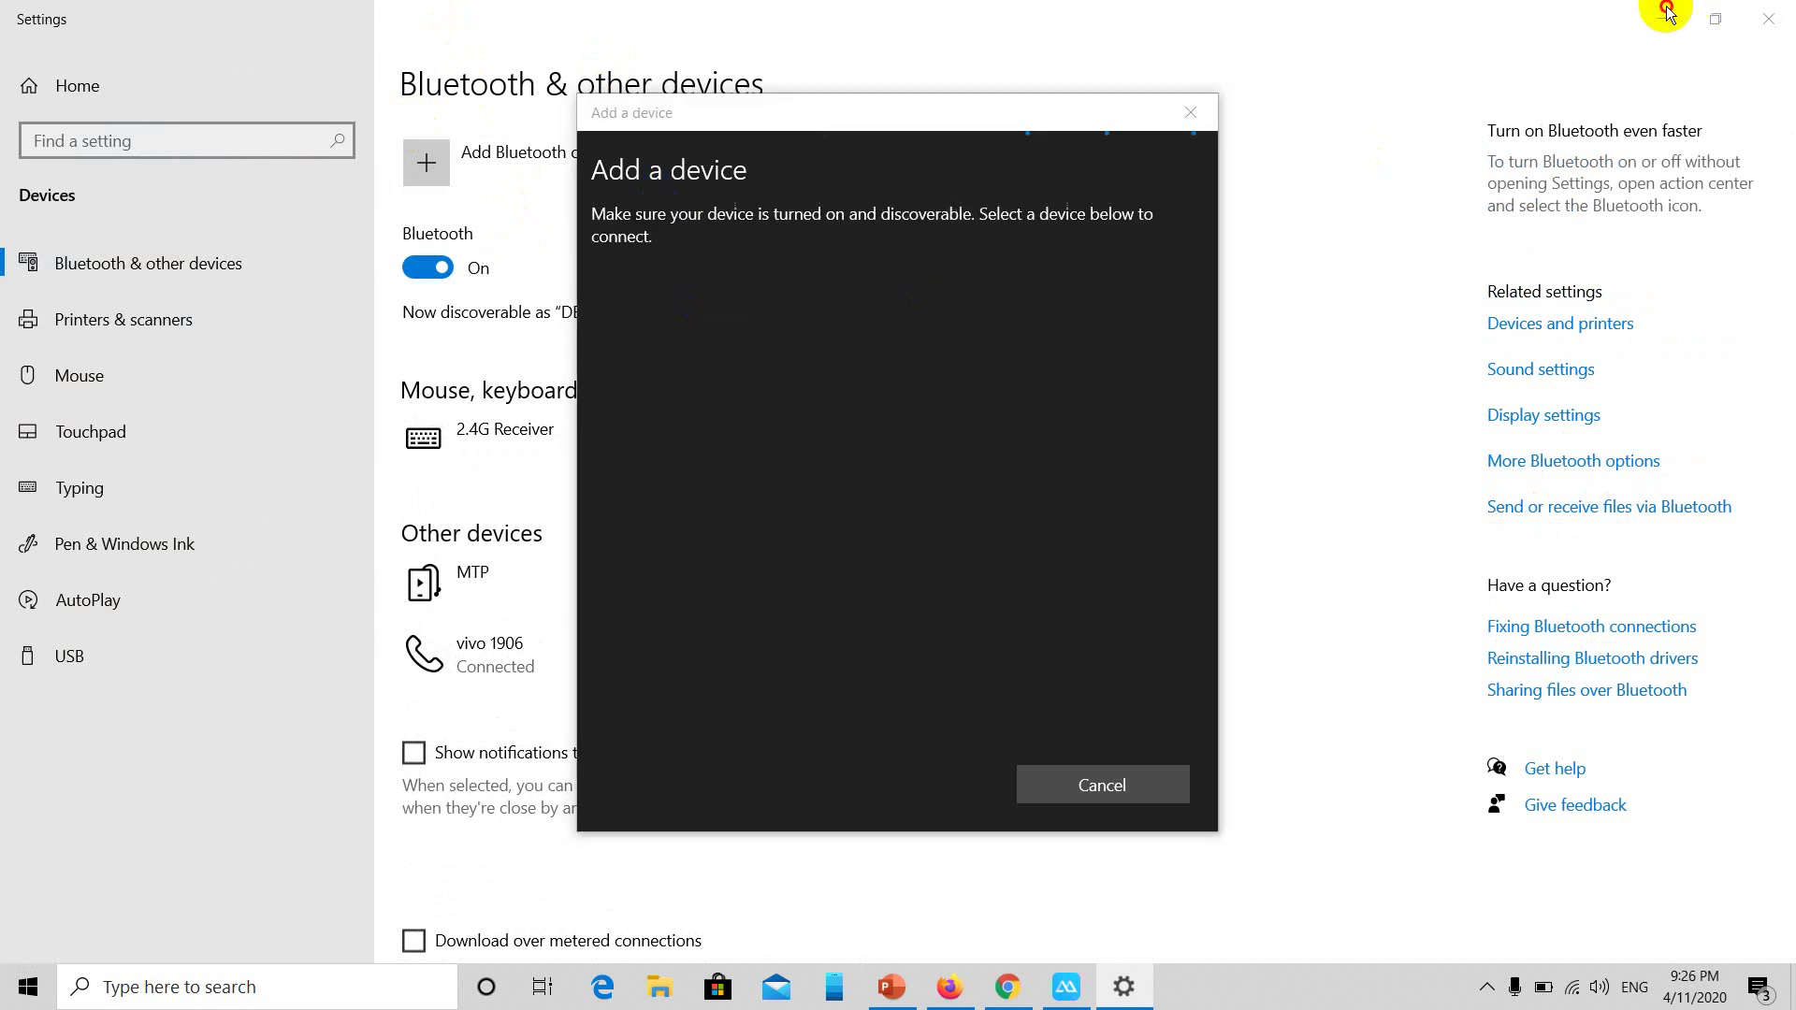
{"action": "left_click", "coordinate": [970, 272]}
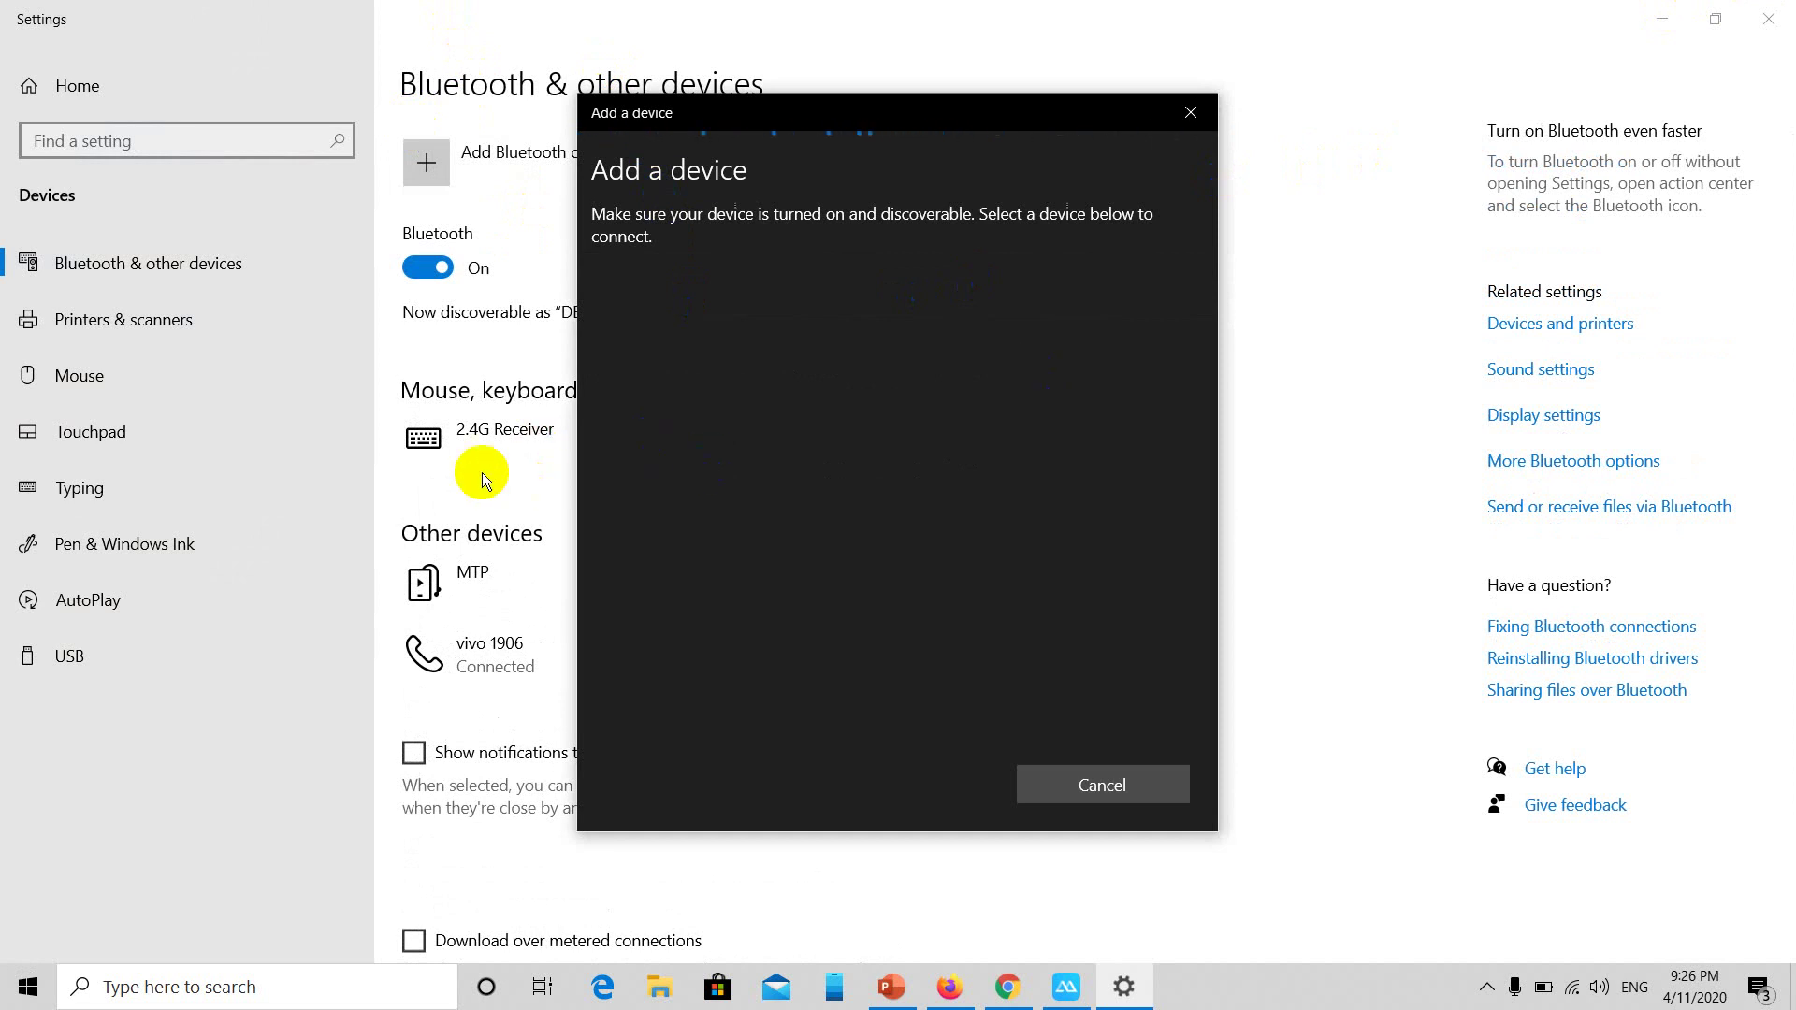
{"action": "left_click", "coordinate": [1191, 112]}
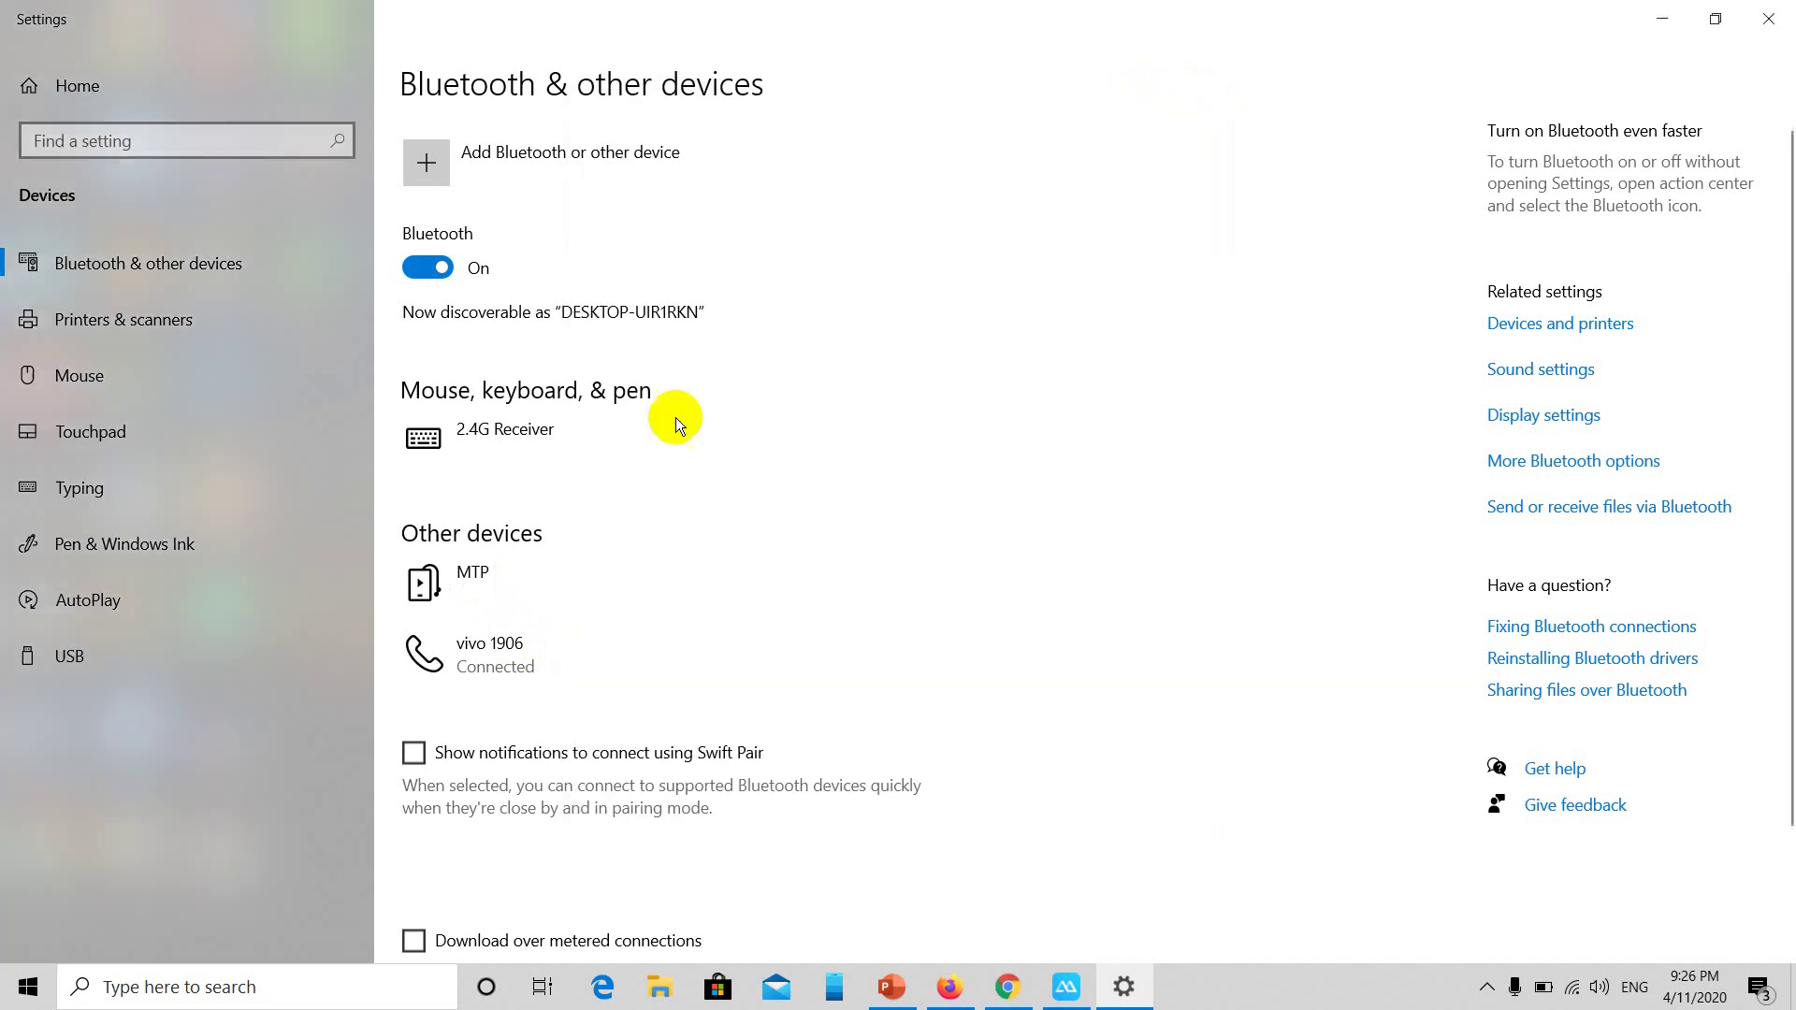
Step: Hide Settings, check the PC's network connections and return the phone to its home screen
{"action": "left_click", "coordinate": [1660, 18]}
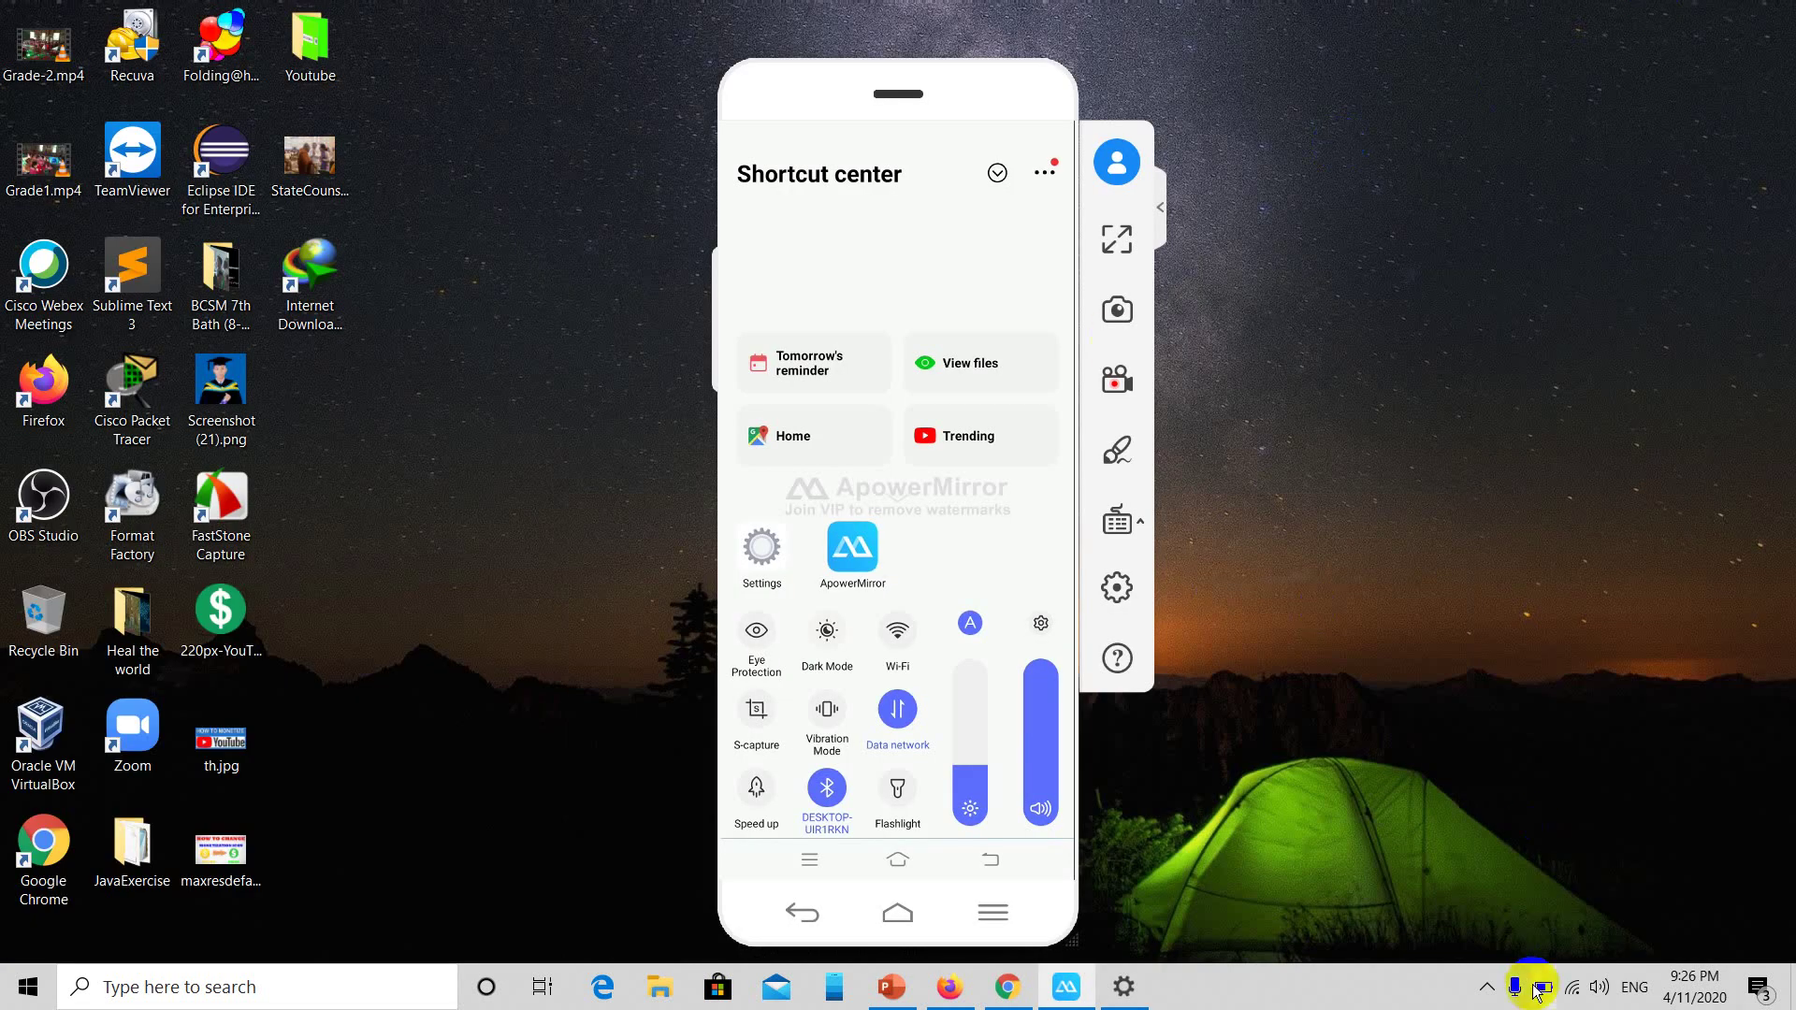
{"action": "left_click", "coordinate": [1571, 987]}
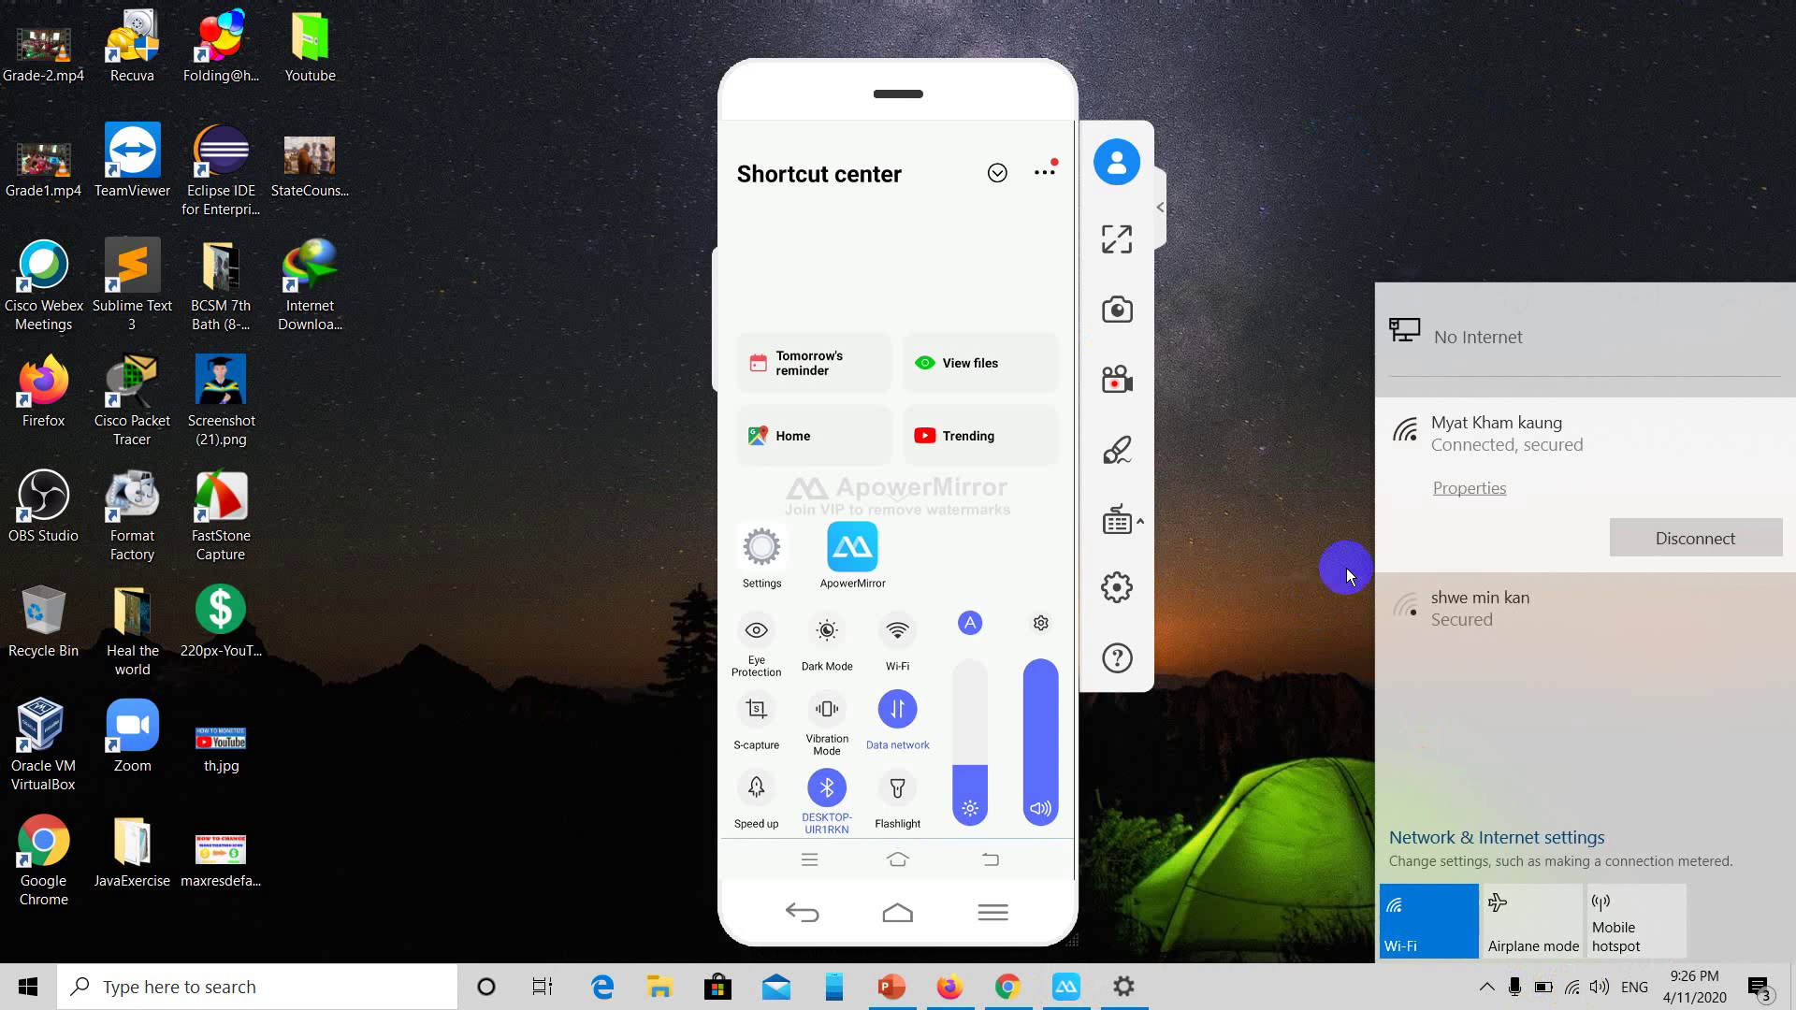
{"action": "left_click", "coordinate": [895, 863]}
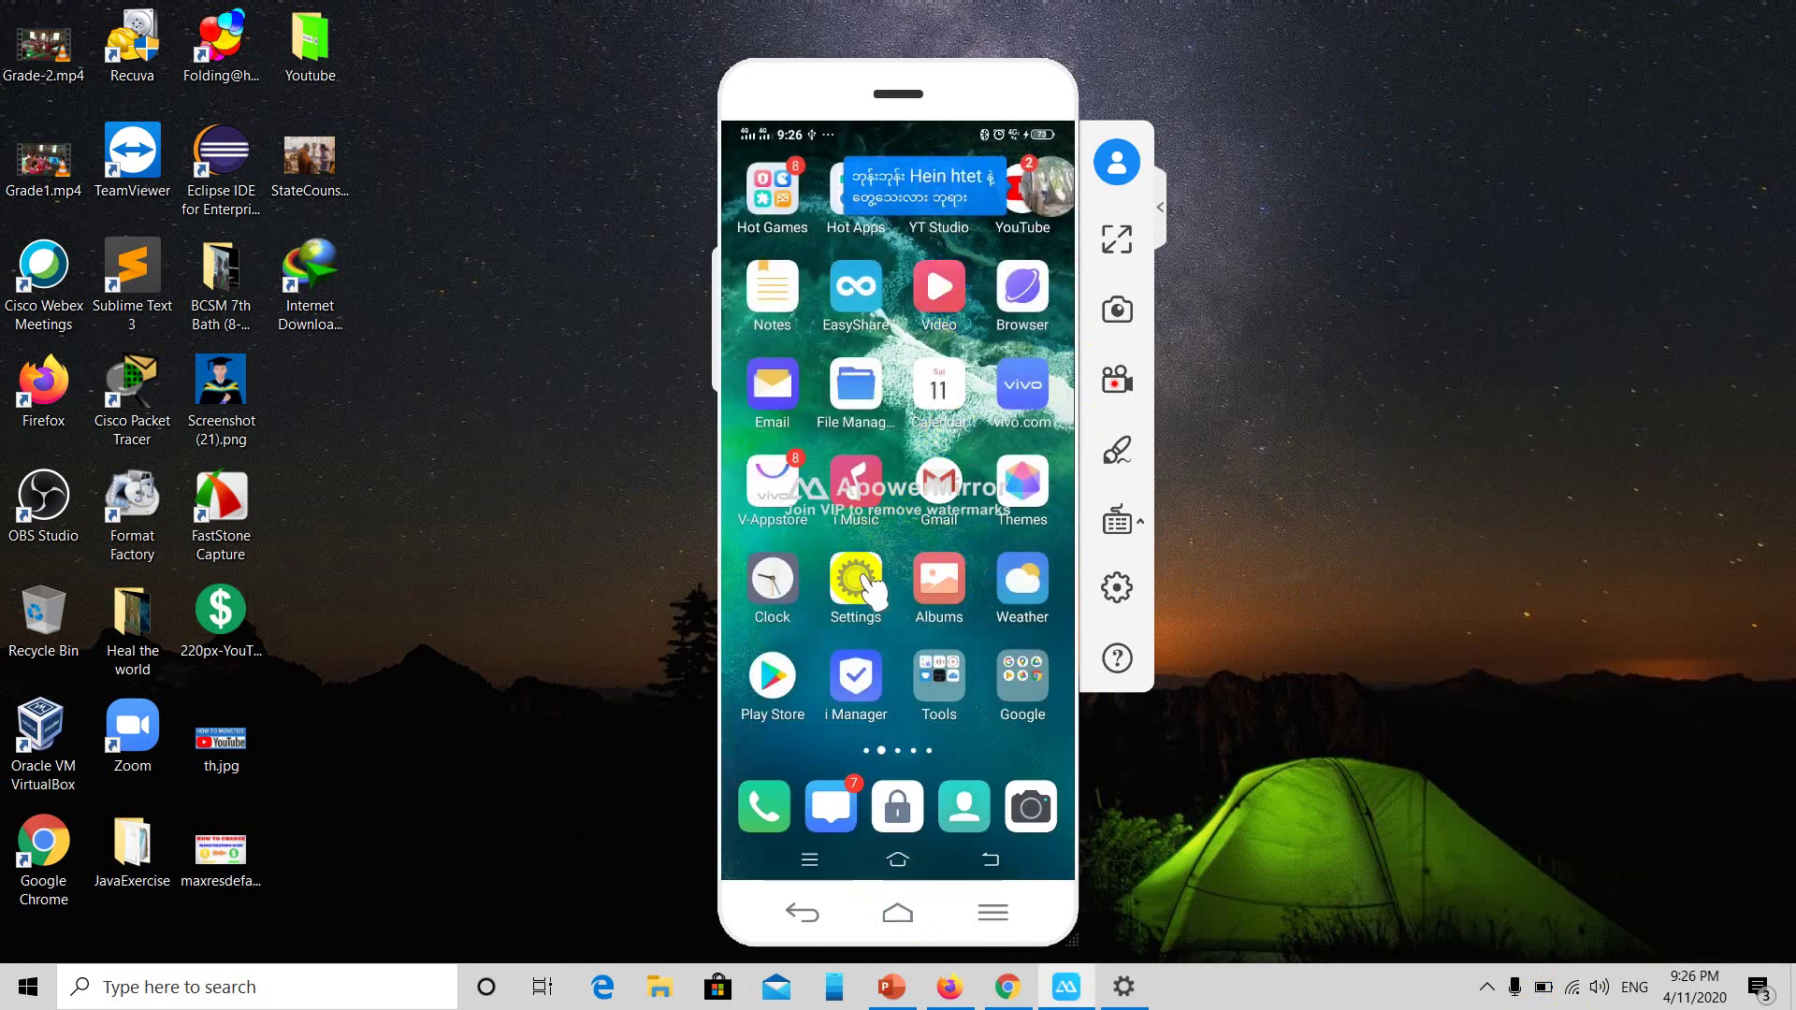
Step: On the phone go to Settings > Personal Hotspot > Other sharing mode for USB sharing
{"action": "left_click", "coordinate": [860, 584]}
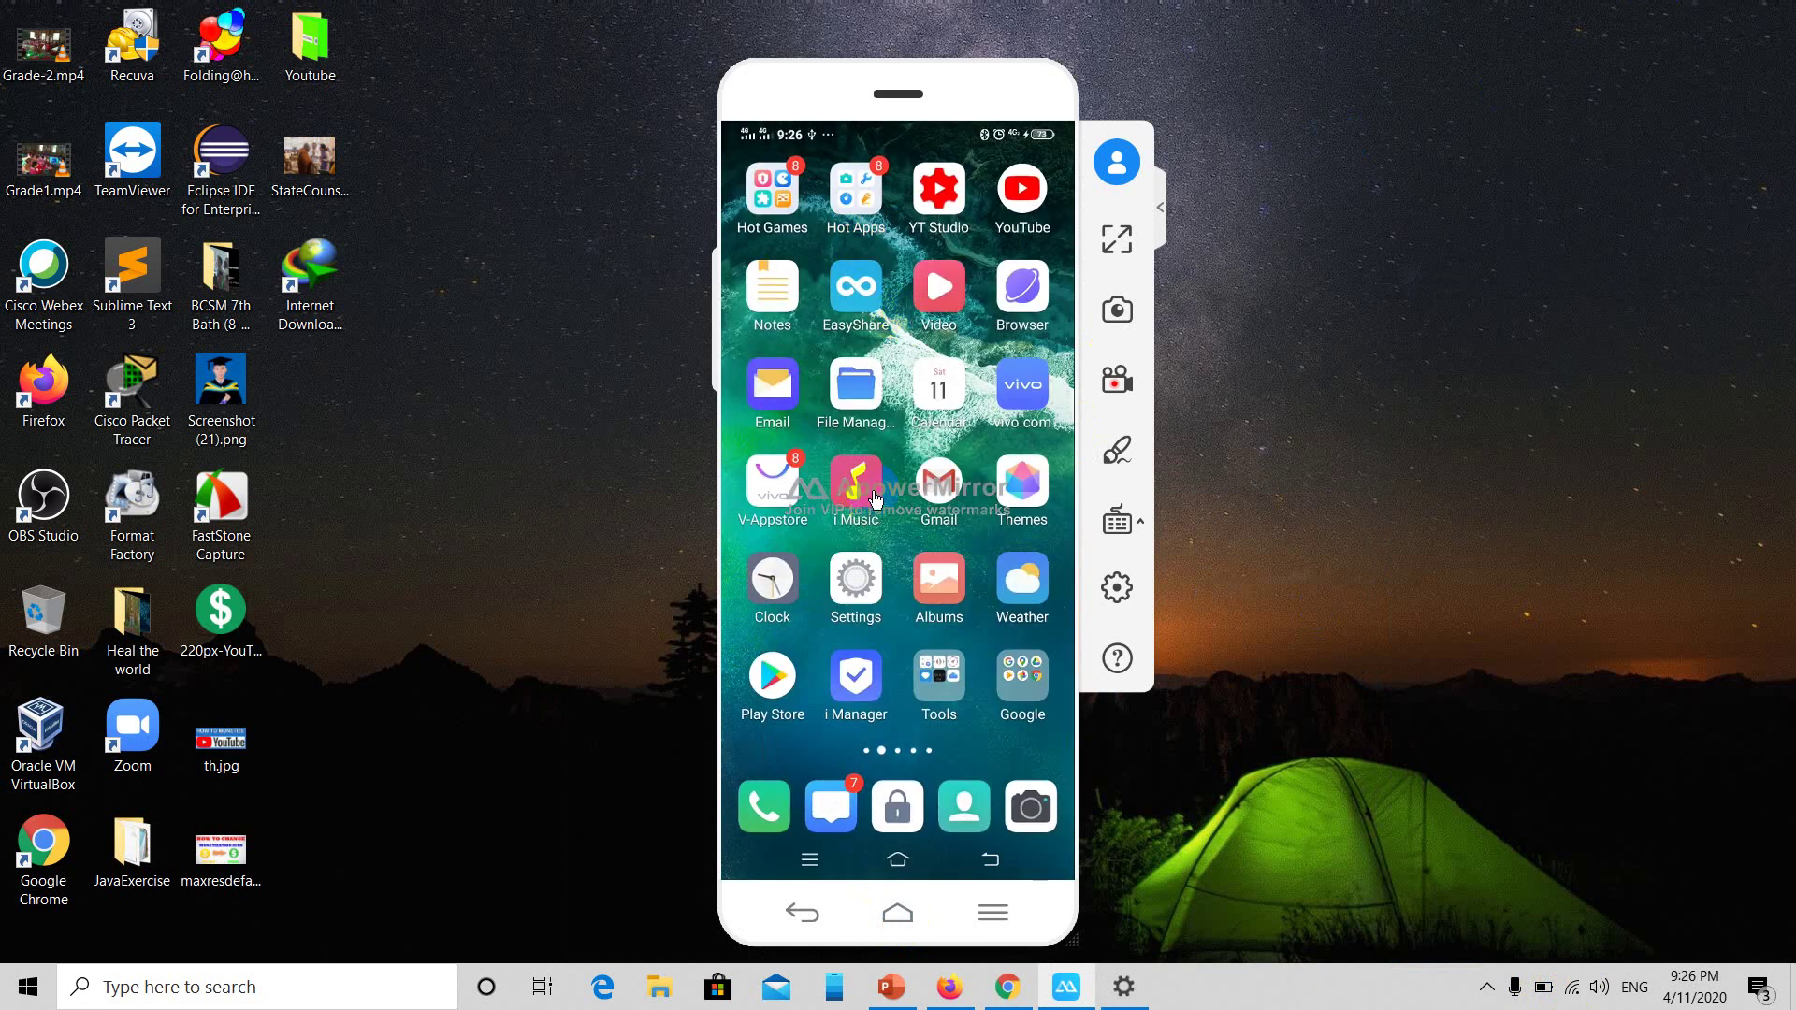
{"action": "left_click", "coordinate": [855, 588]}
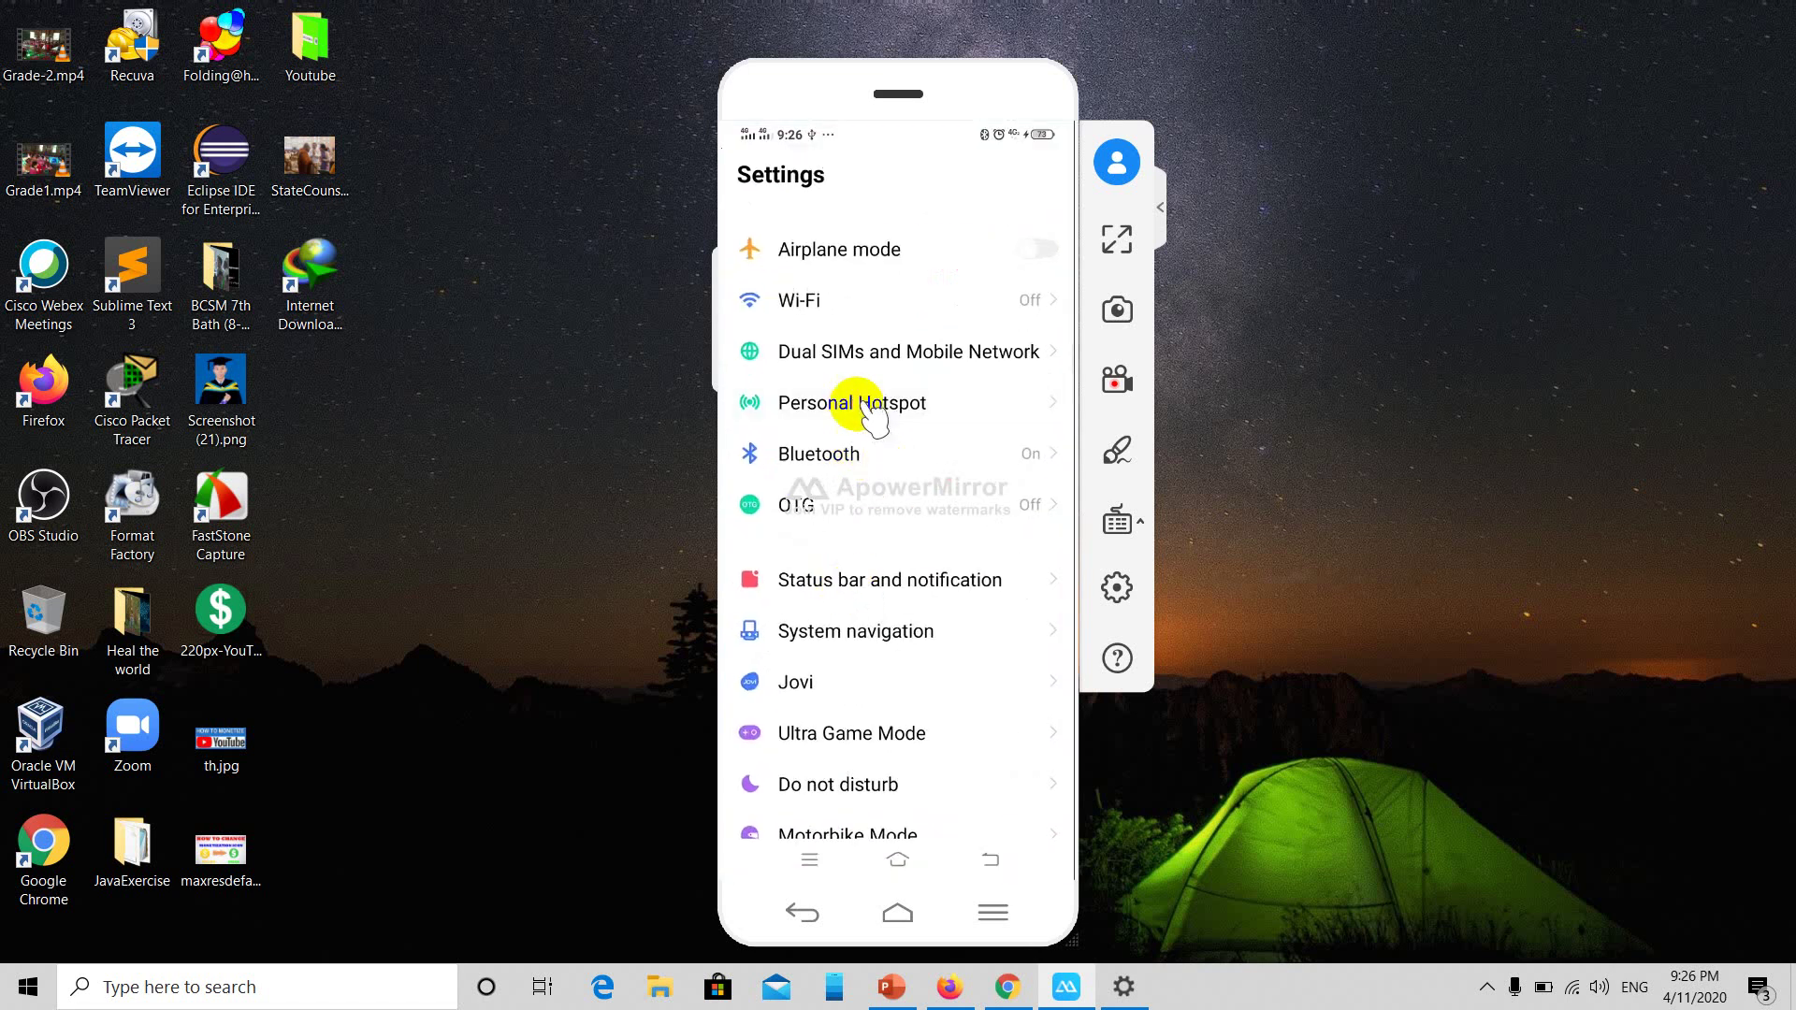
{"action": "left_click", "coordinate": [874, 416]}
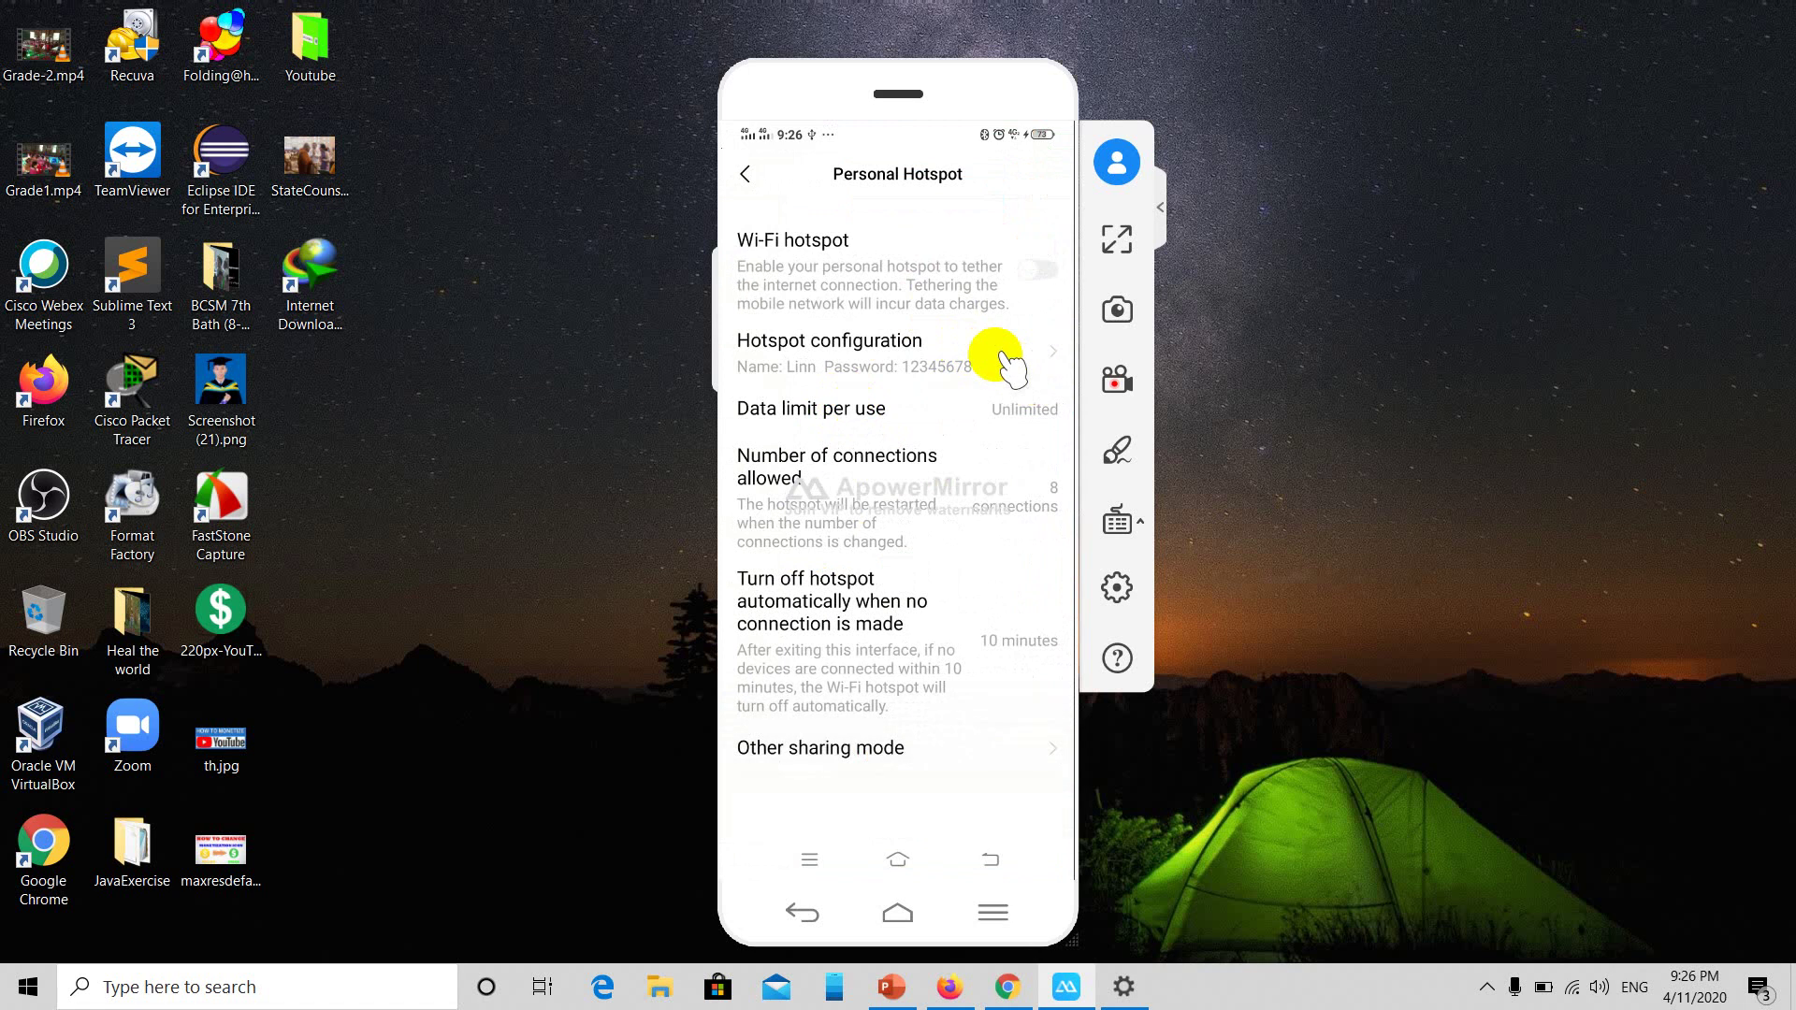
{"action": "left_click", "coordinate": [883, 759]}
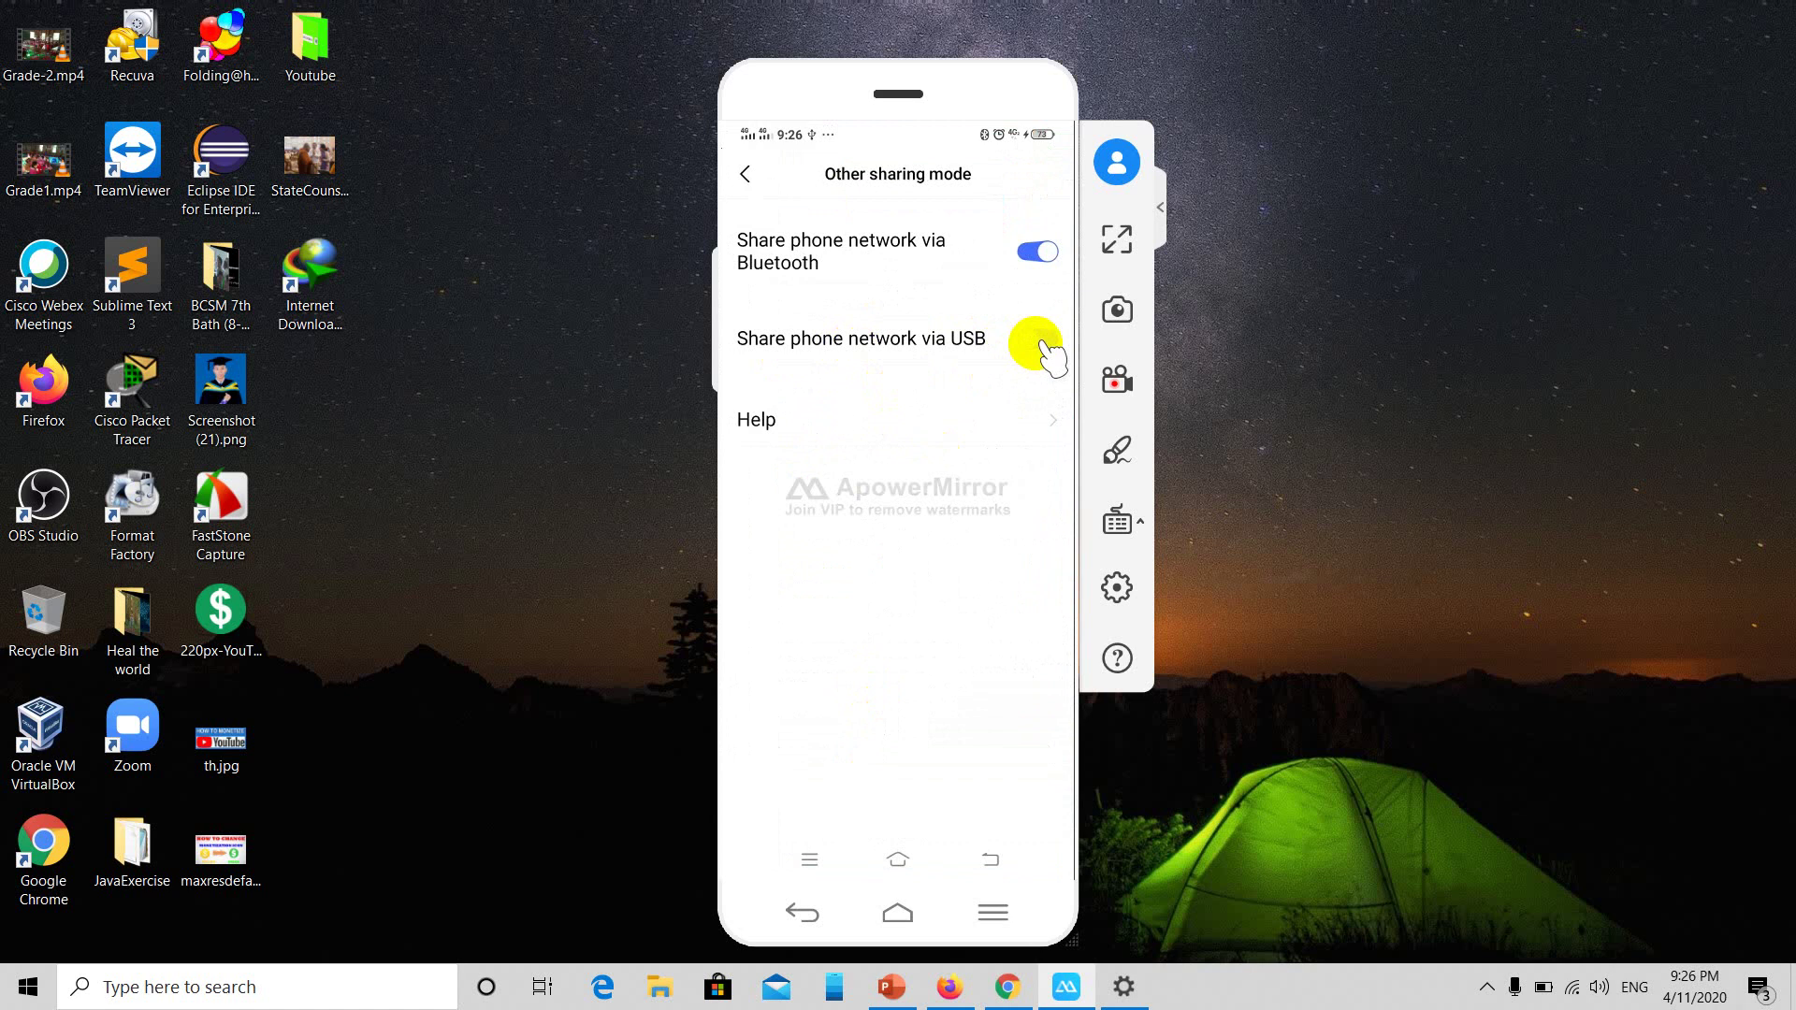
Step: Enable sharing the phone network over USB, reconnect vivo 1906 in ApowerMirror and refresh the desktop
{"action": "left_click", "coordinate": [1038, 344]}
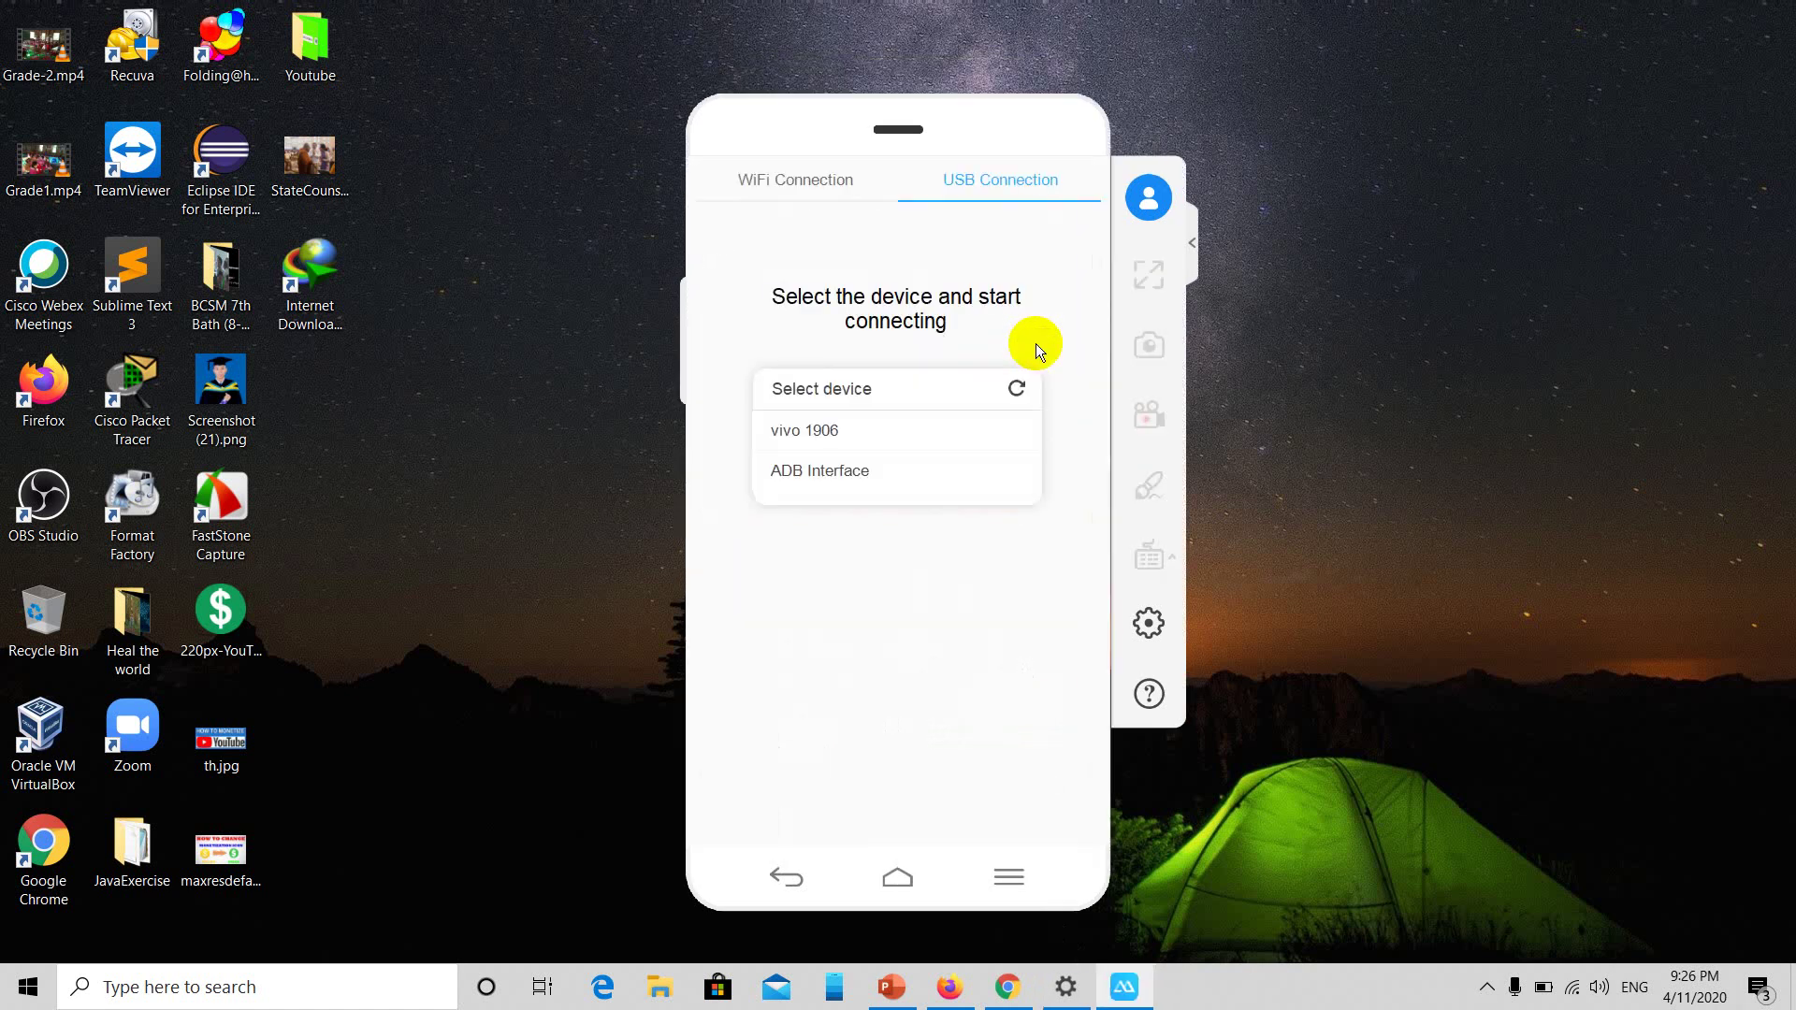
{"action": "left_click", "coordinate": [864, 435]}
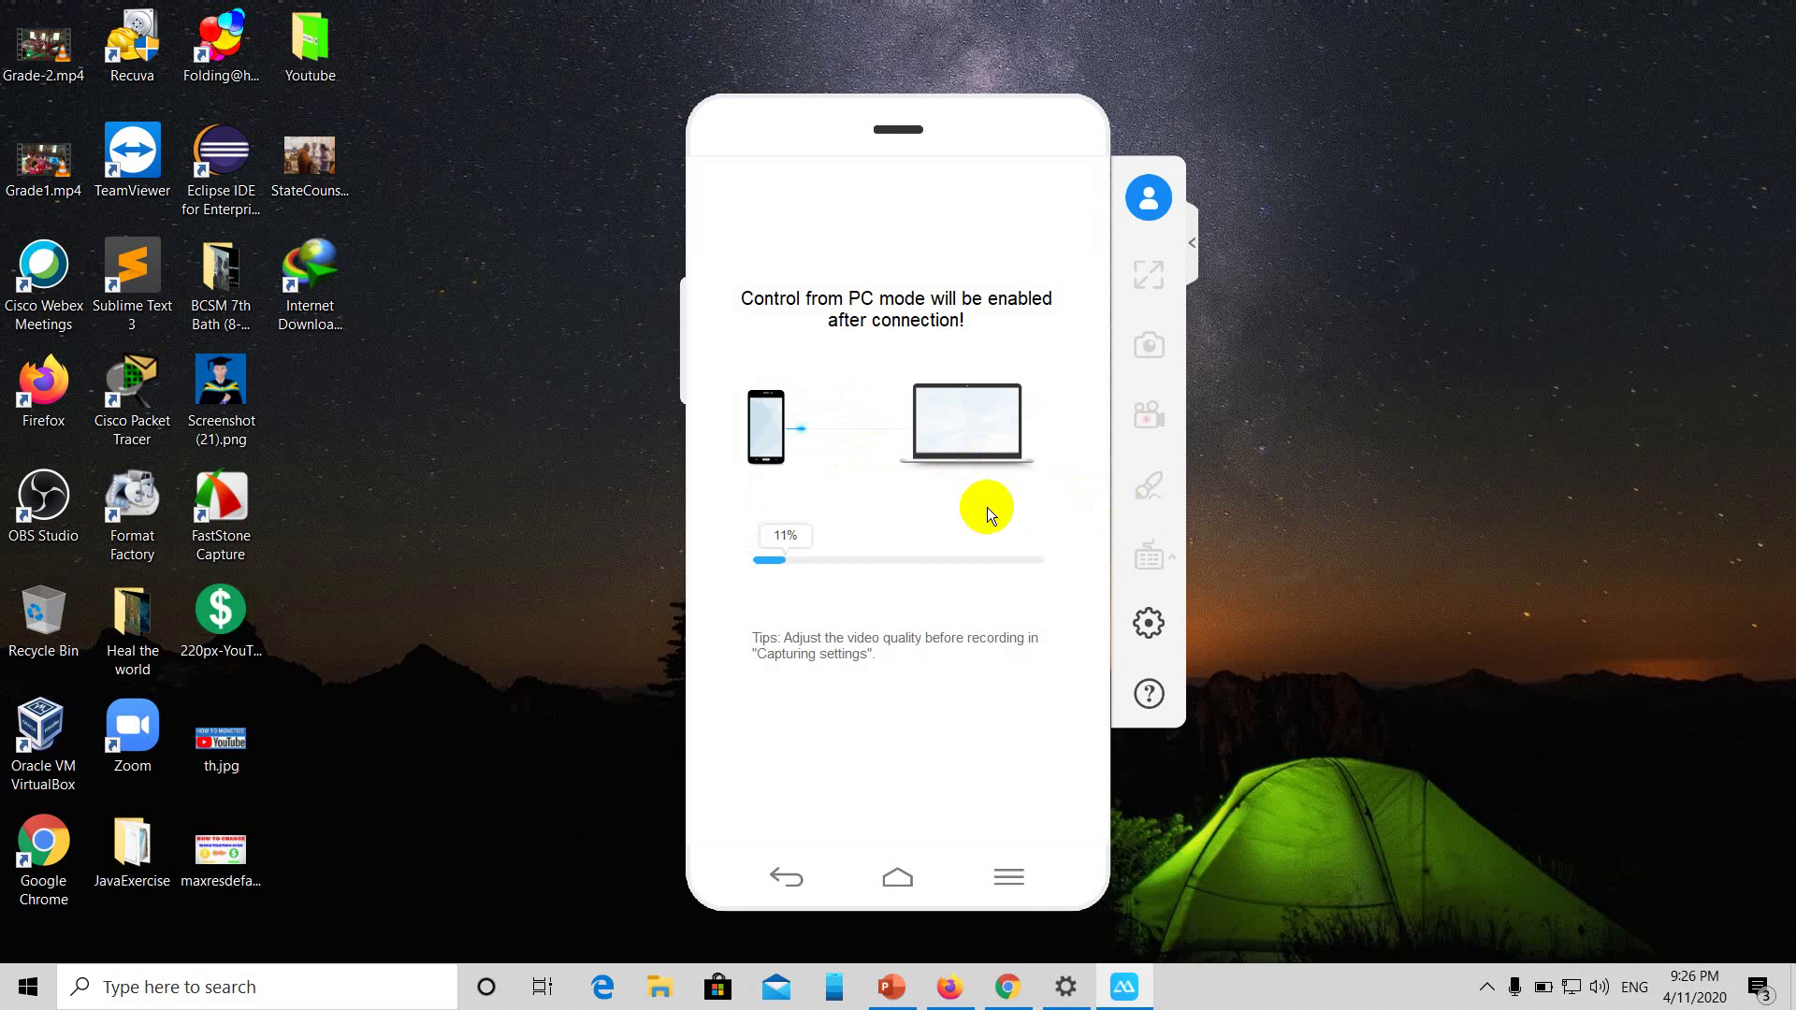
{"action": "right_click", "coordinate": [1294, 192]}
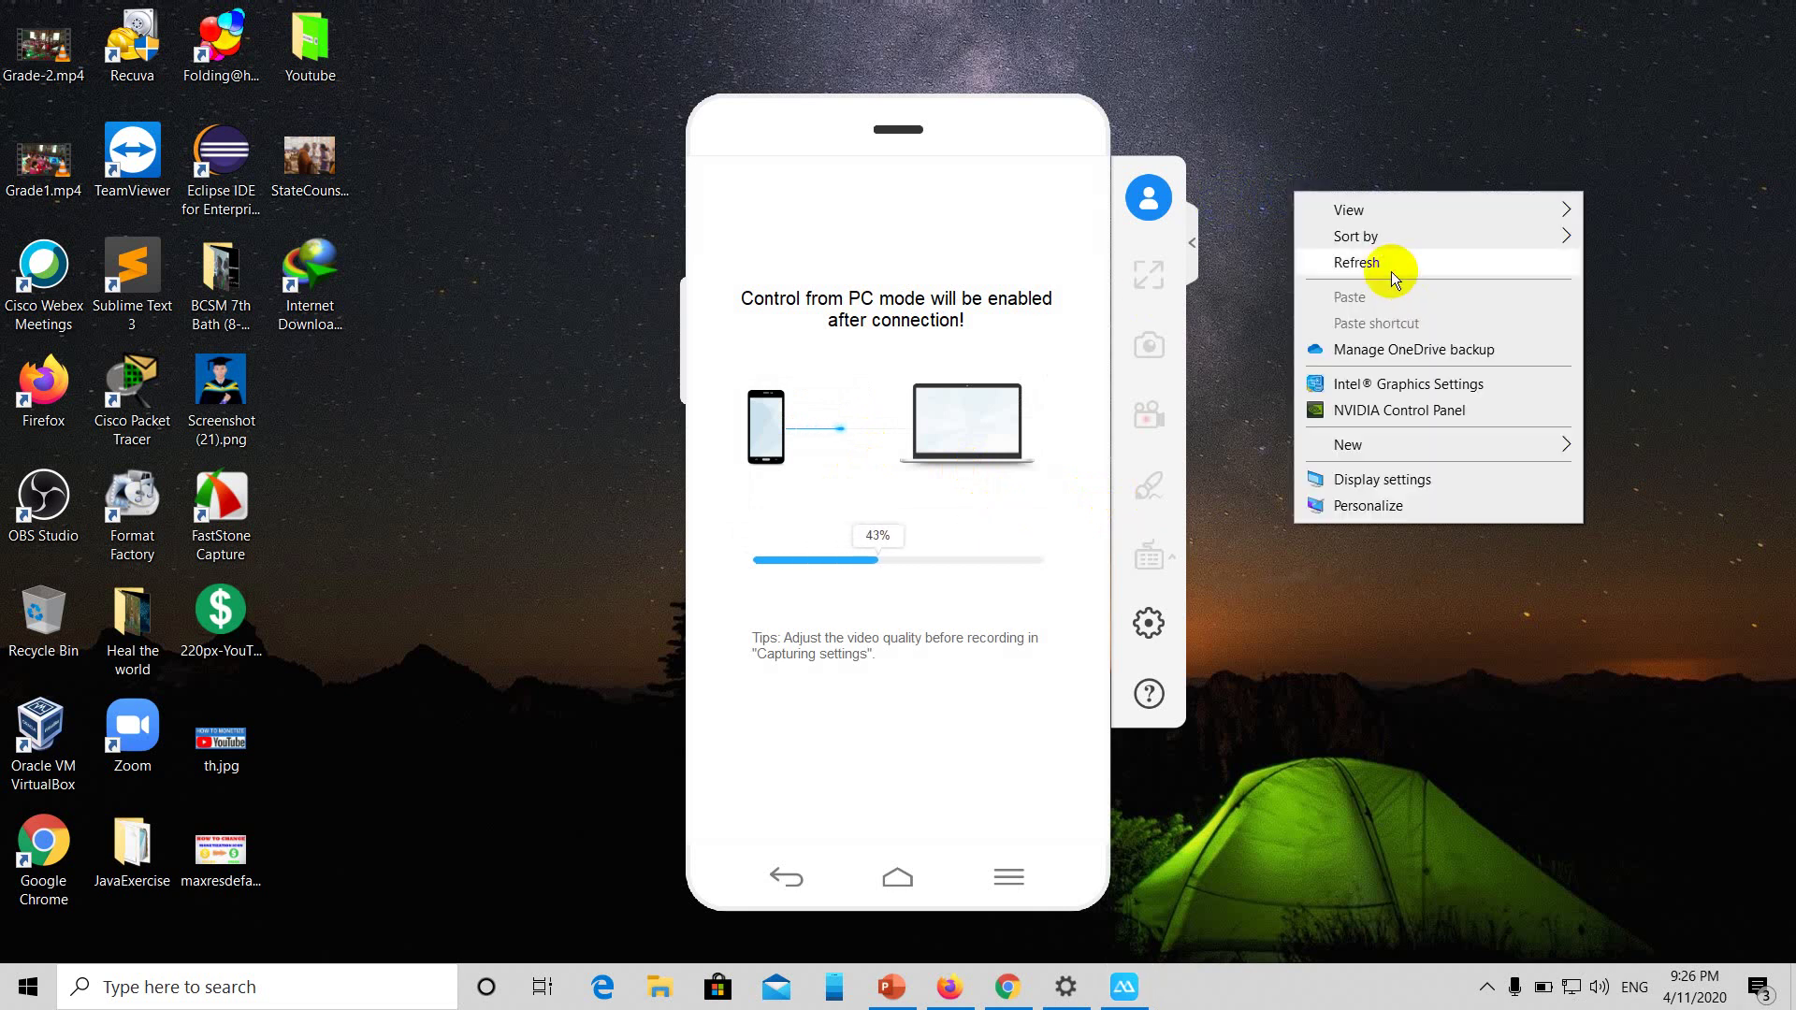
{"action": "left_click", "coordinate": [1391, 271]}
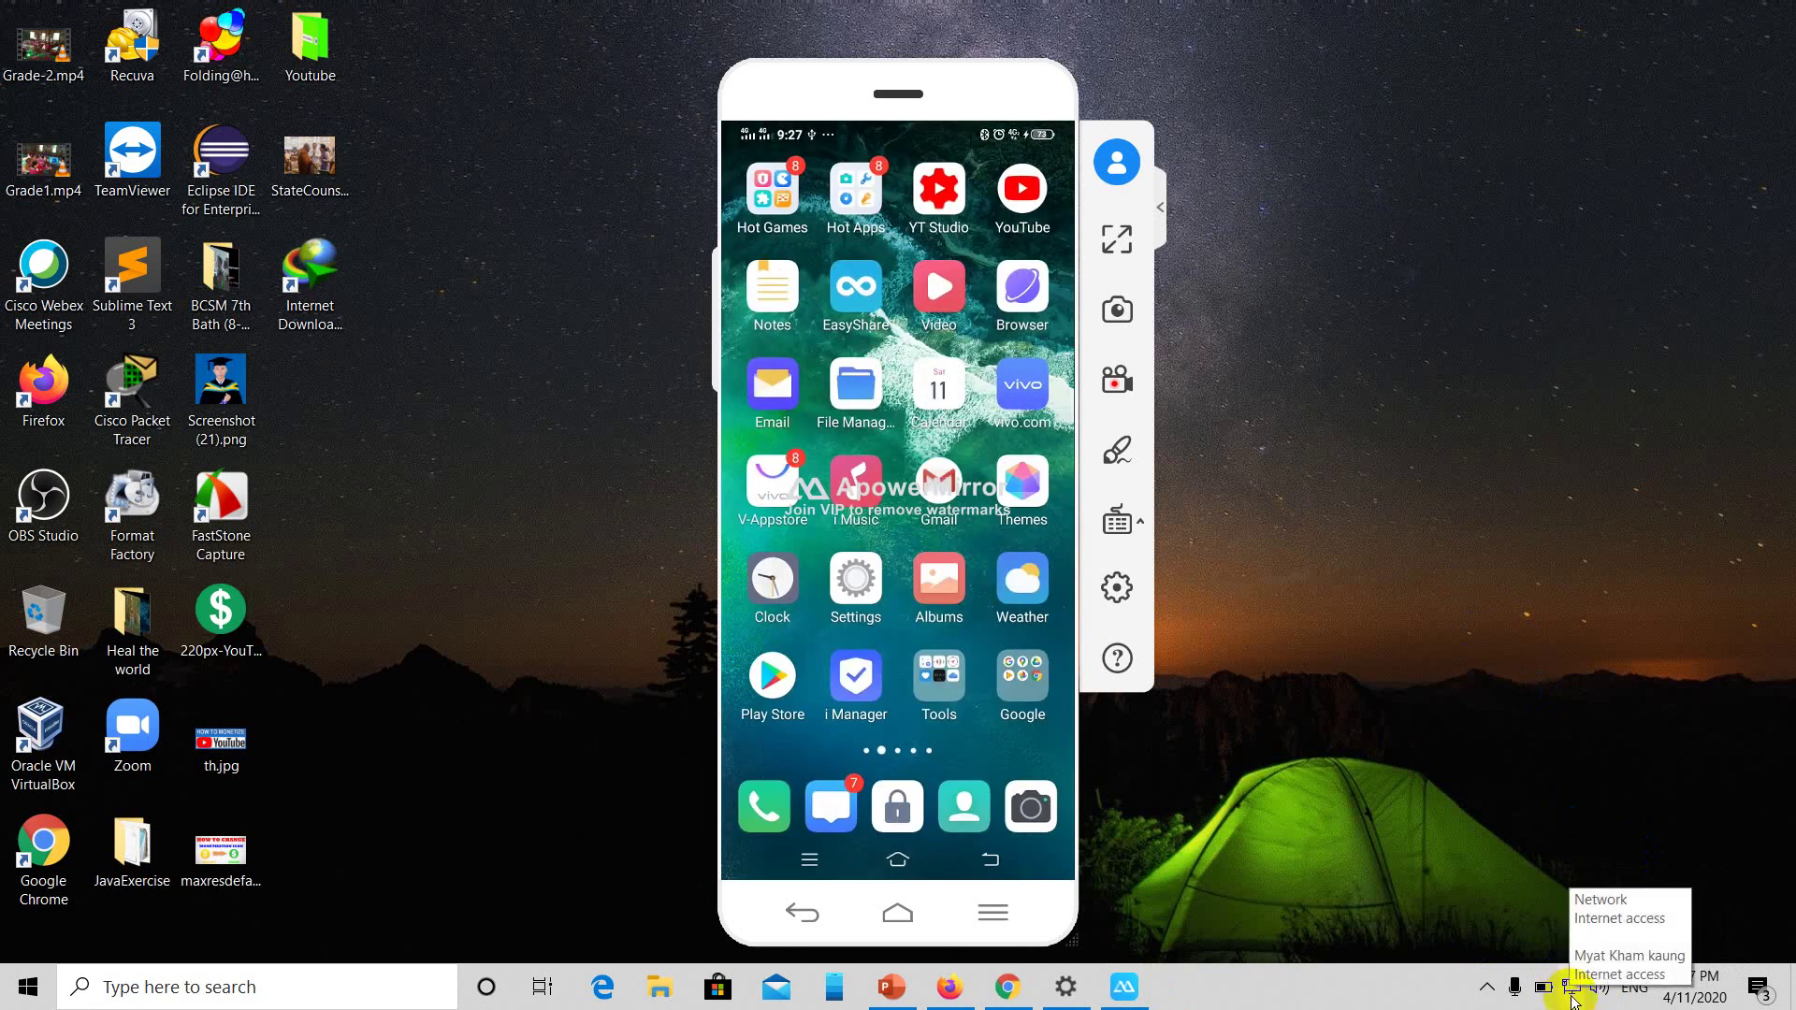
Step: Restore the browser and load facebook.com in a new tab
{"action": "left_click", "coordinate": [1006, 986]}
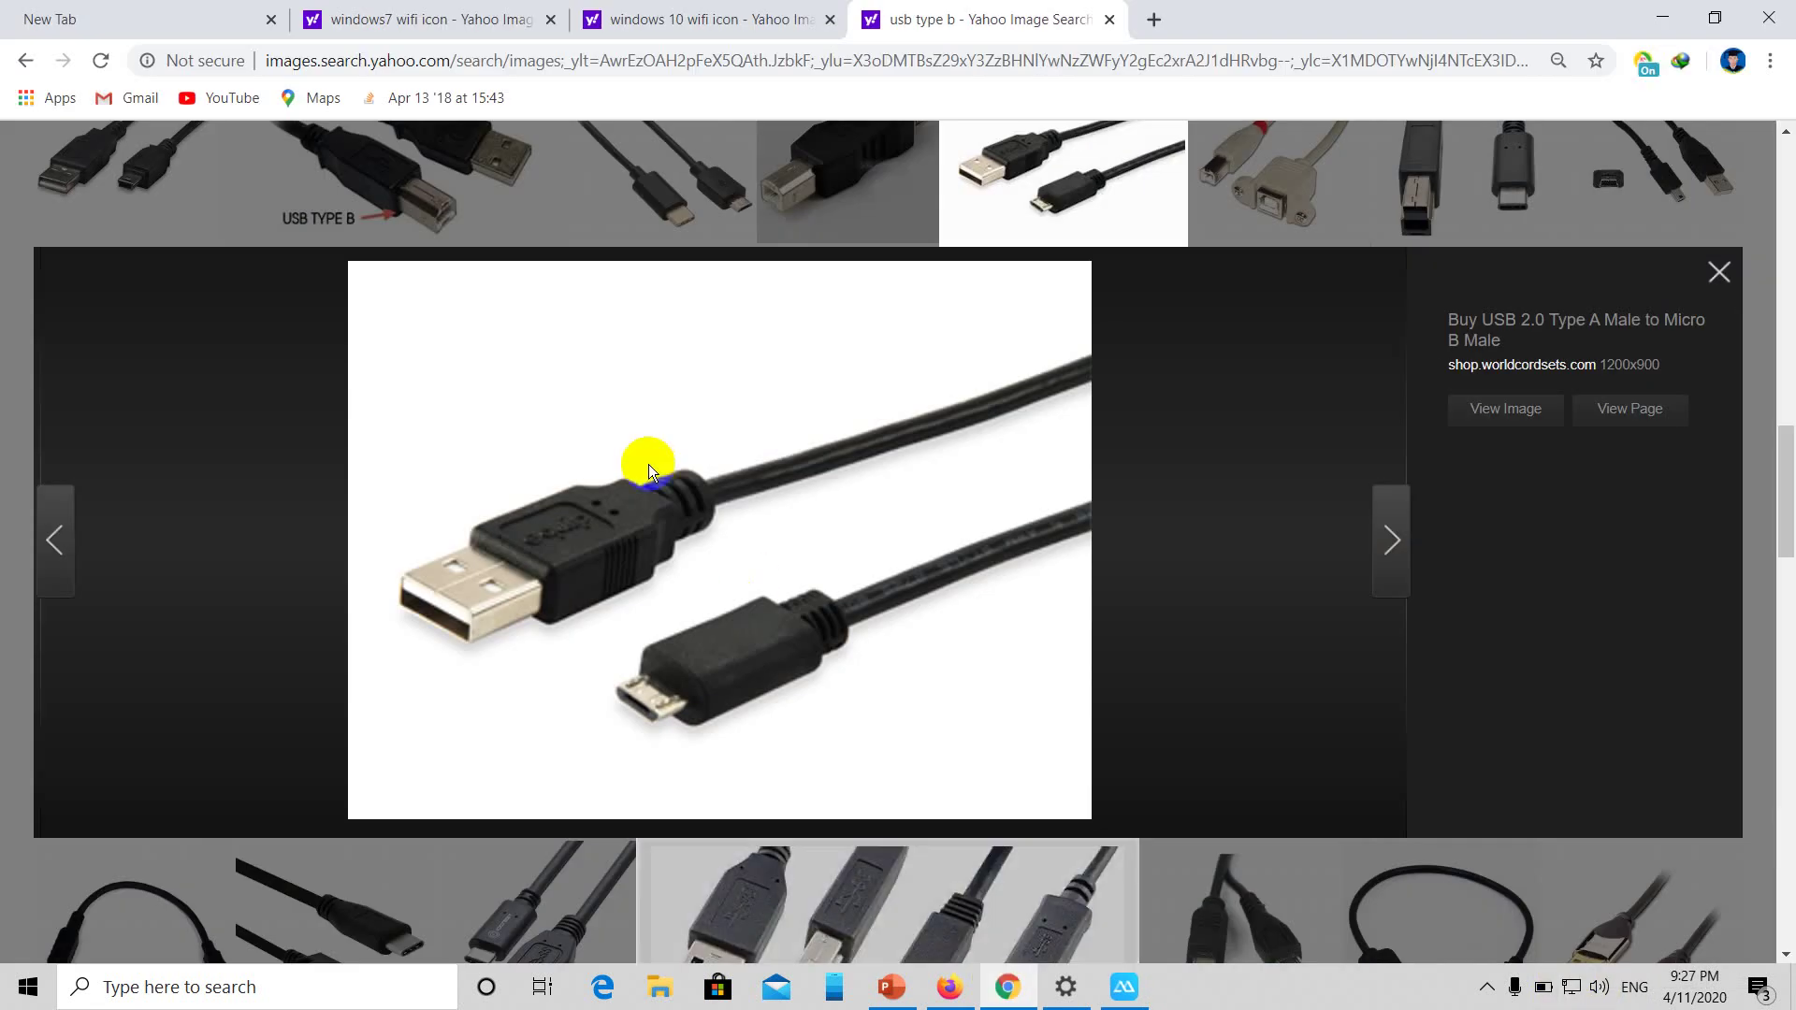
{"action": "left_click", "coordinate": [1154, 20]}
{"action": "type", "text": "fac"}
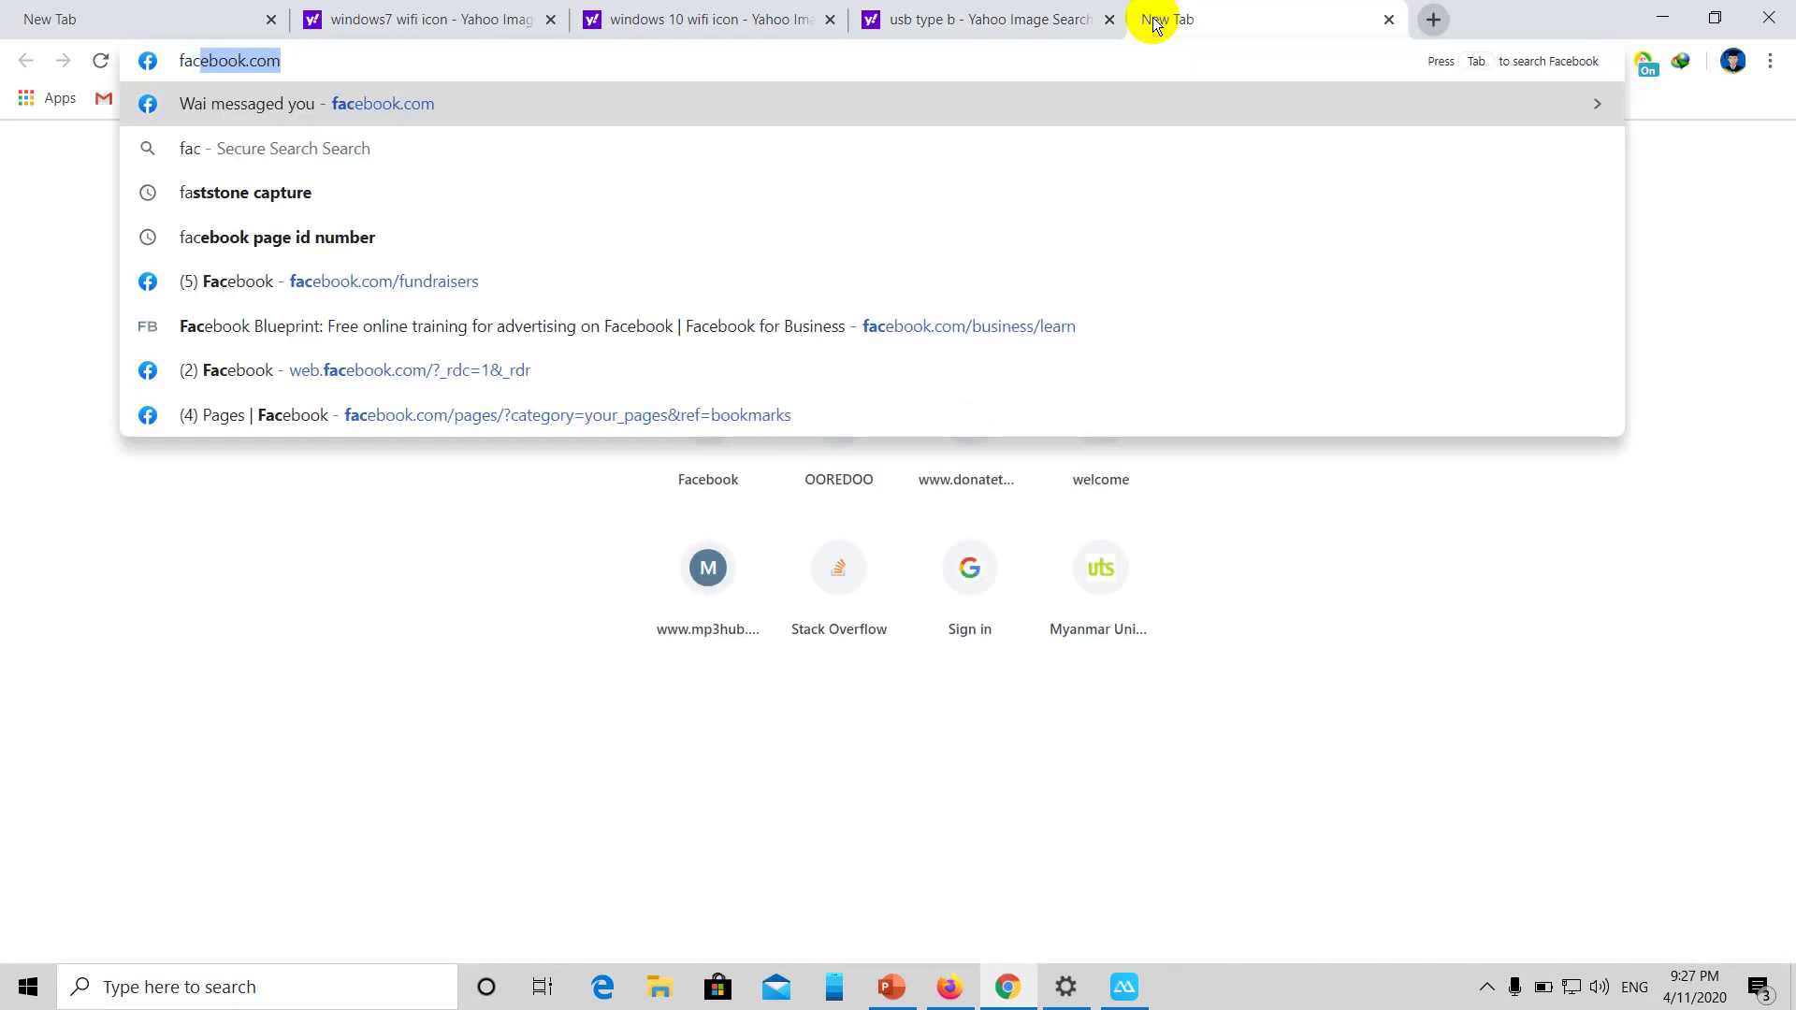
{"action": "type", "text": "d"}
{"action": "key", "text": "BackSpace"}
{"action": "type", "text": "e"}
{"action": "key", "text": "Return"}
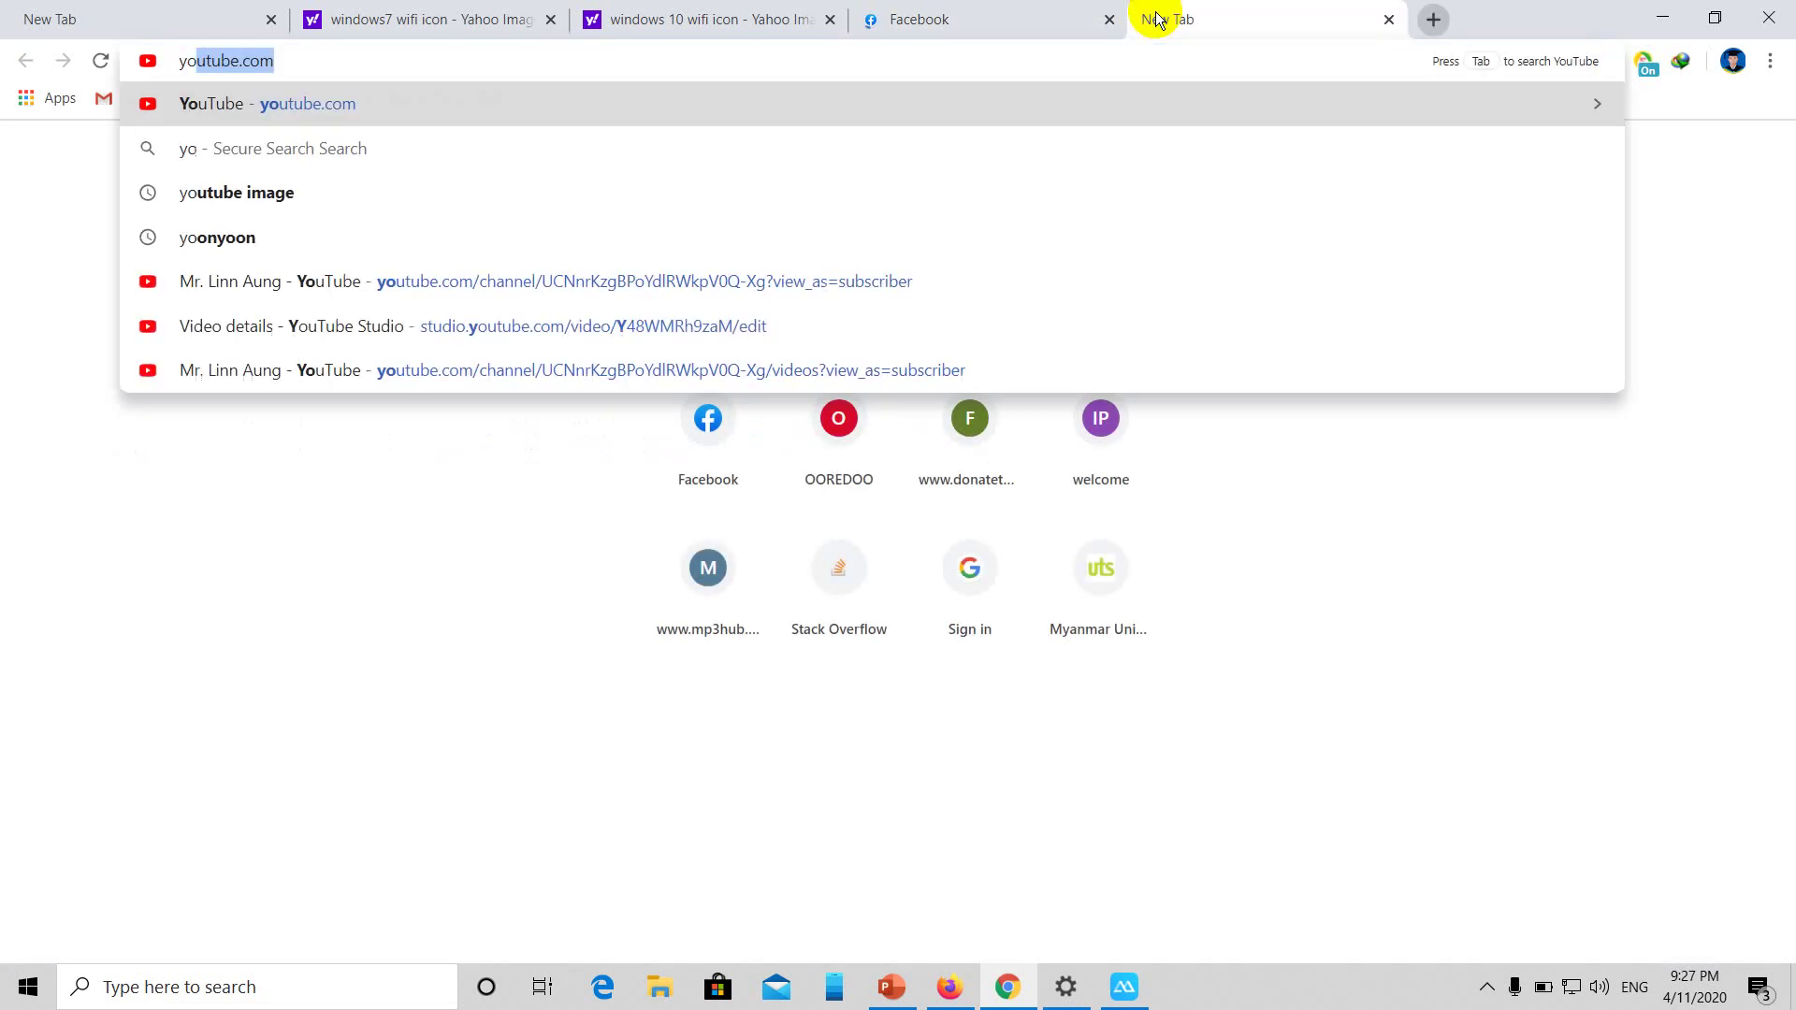
{"action": "type", "text": "u"}
Step: Load youtube.com in another tab, check both pages, then minimize the browser
{"action": "key", "text": "Return"}
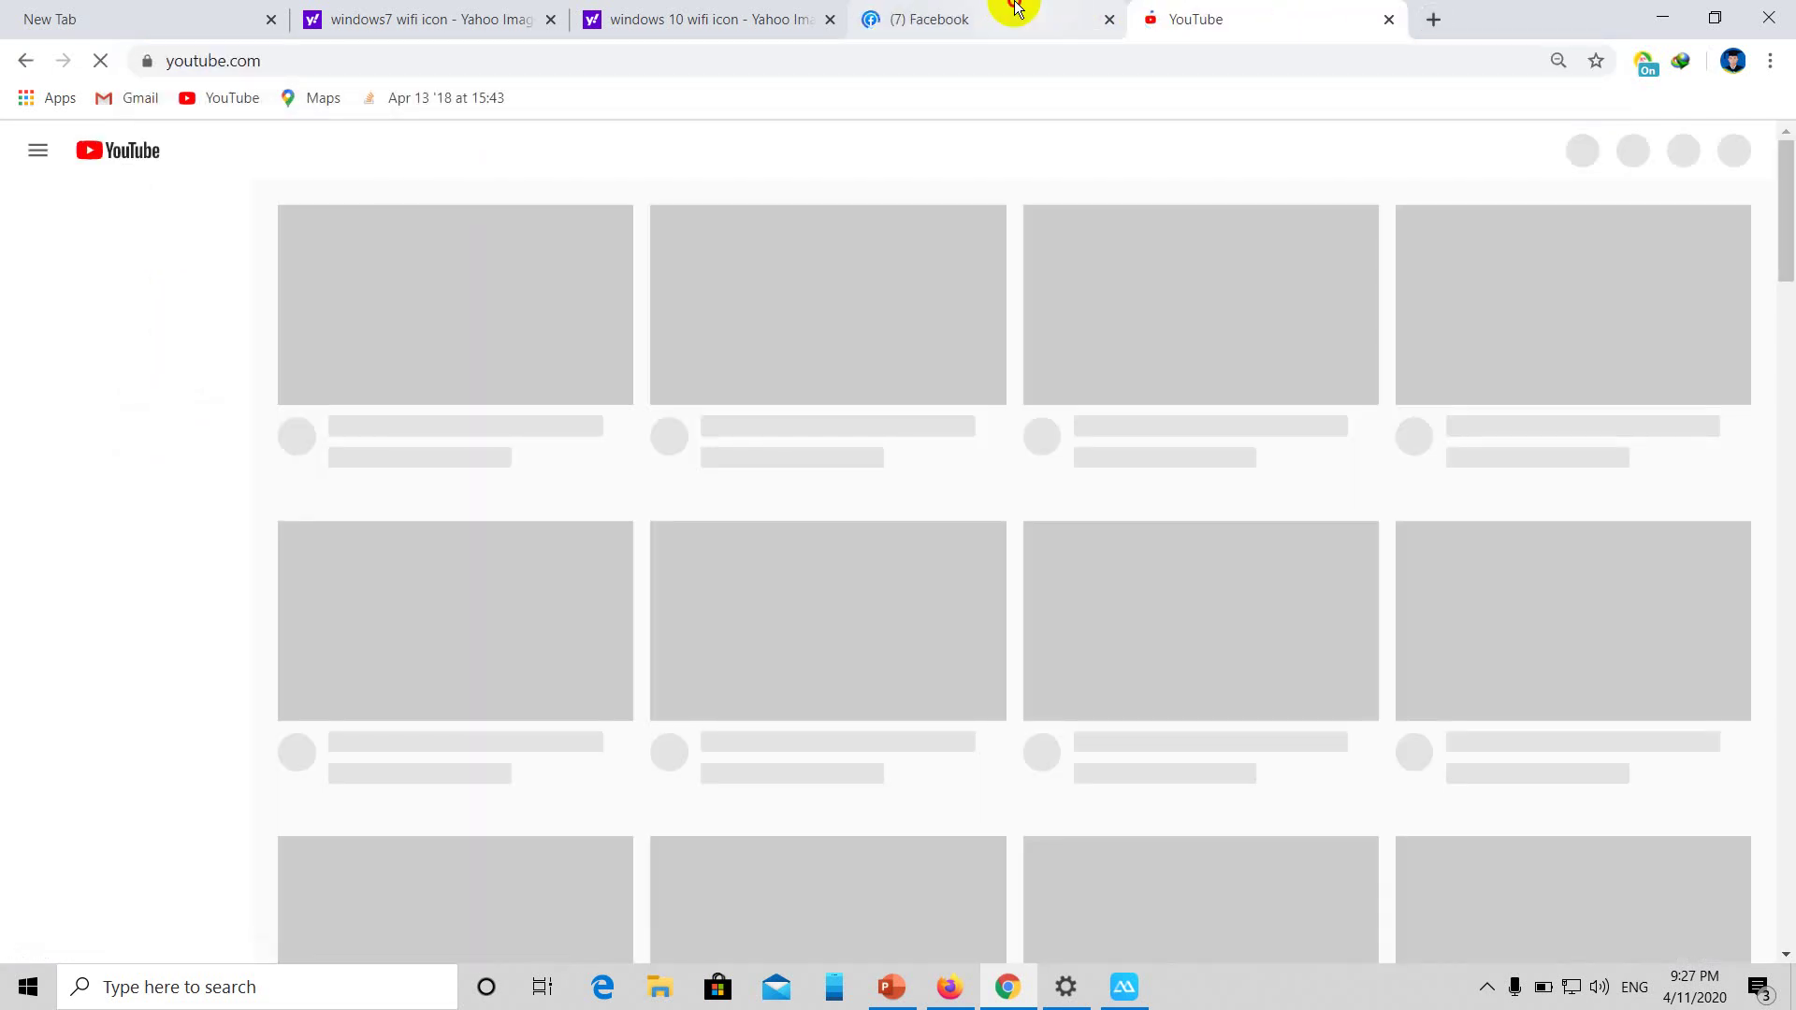
{"action": "left_click", "coordinate": [1022, 19]}
{"action": "left_click", "coordinate": [1278, 17]}
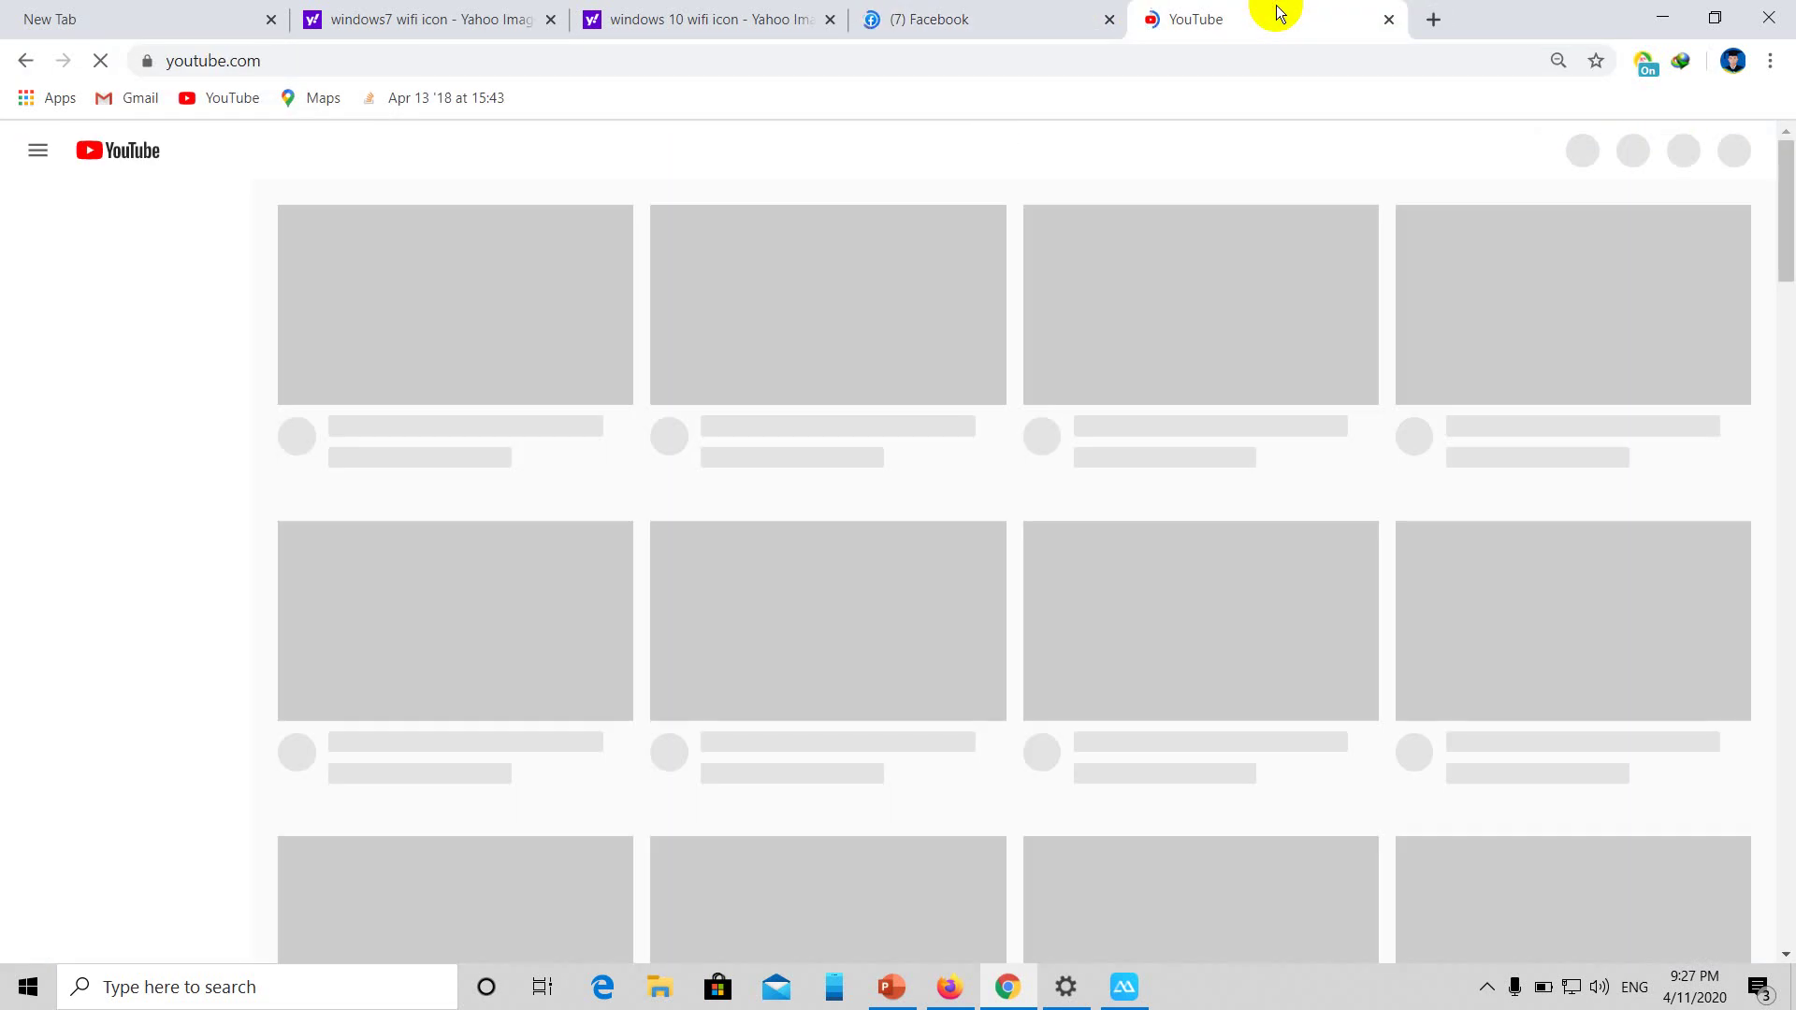
{"action": "left_click", "coordinate": [1661, 18]}
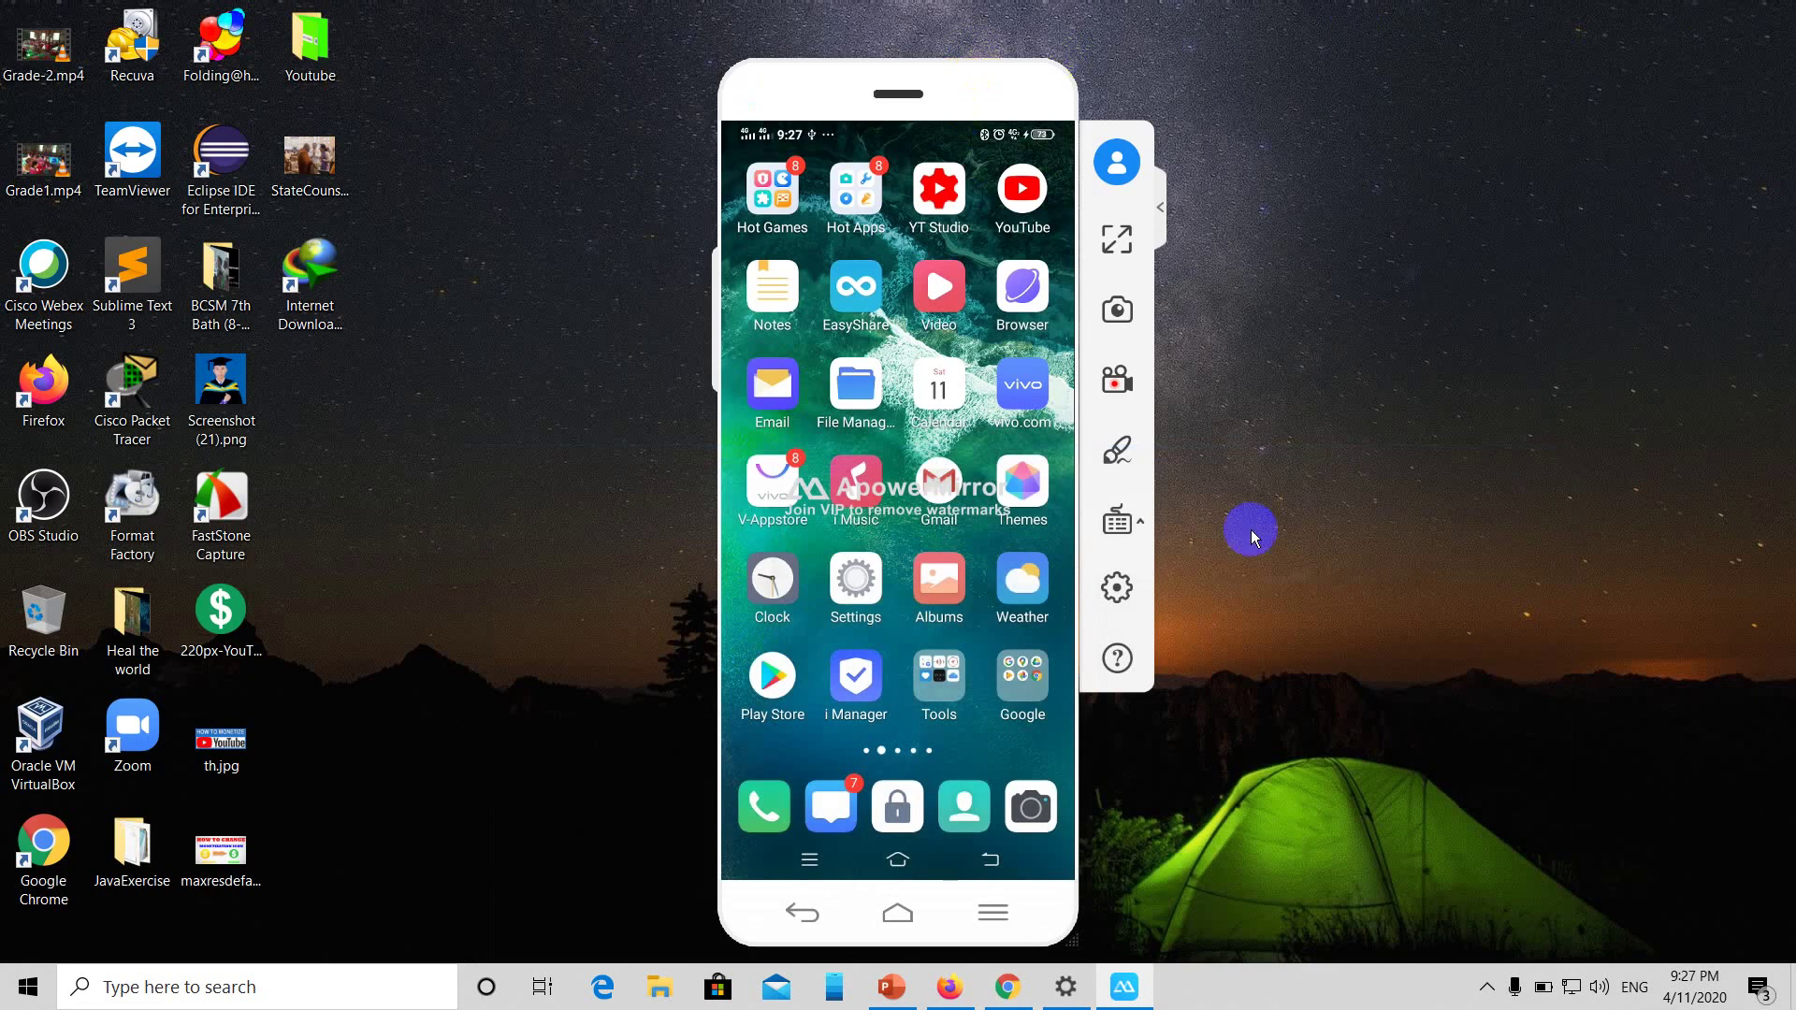
{"action": "right_click", "coordinate": [1387, 330]}
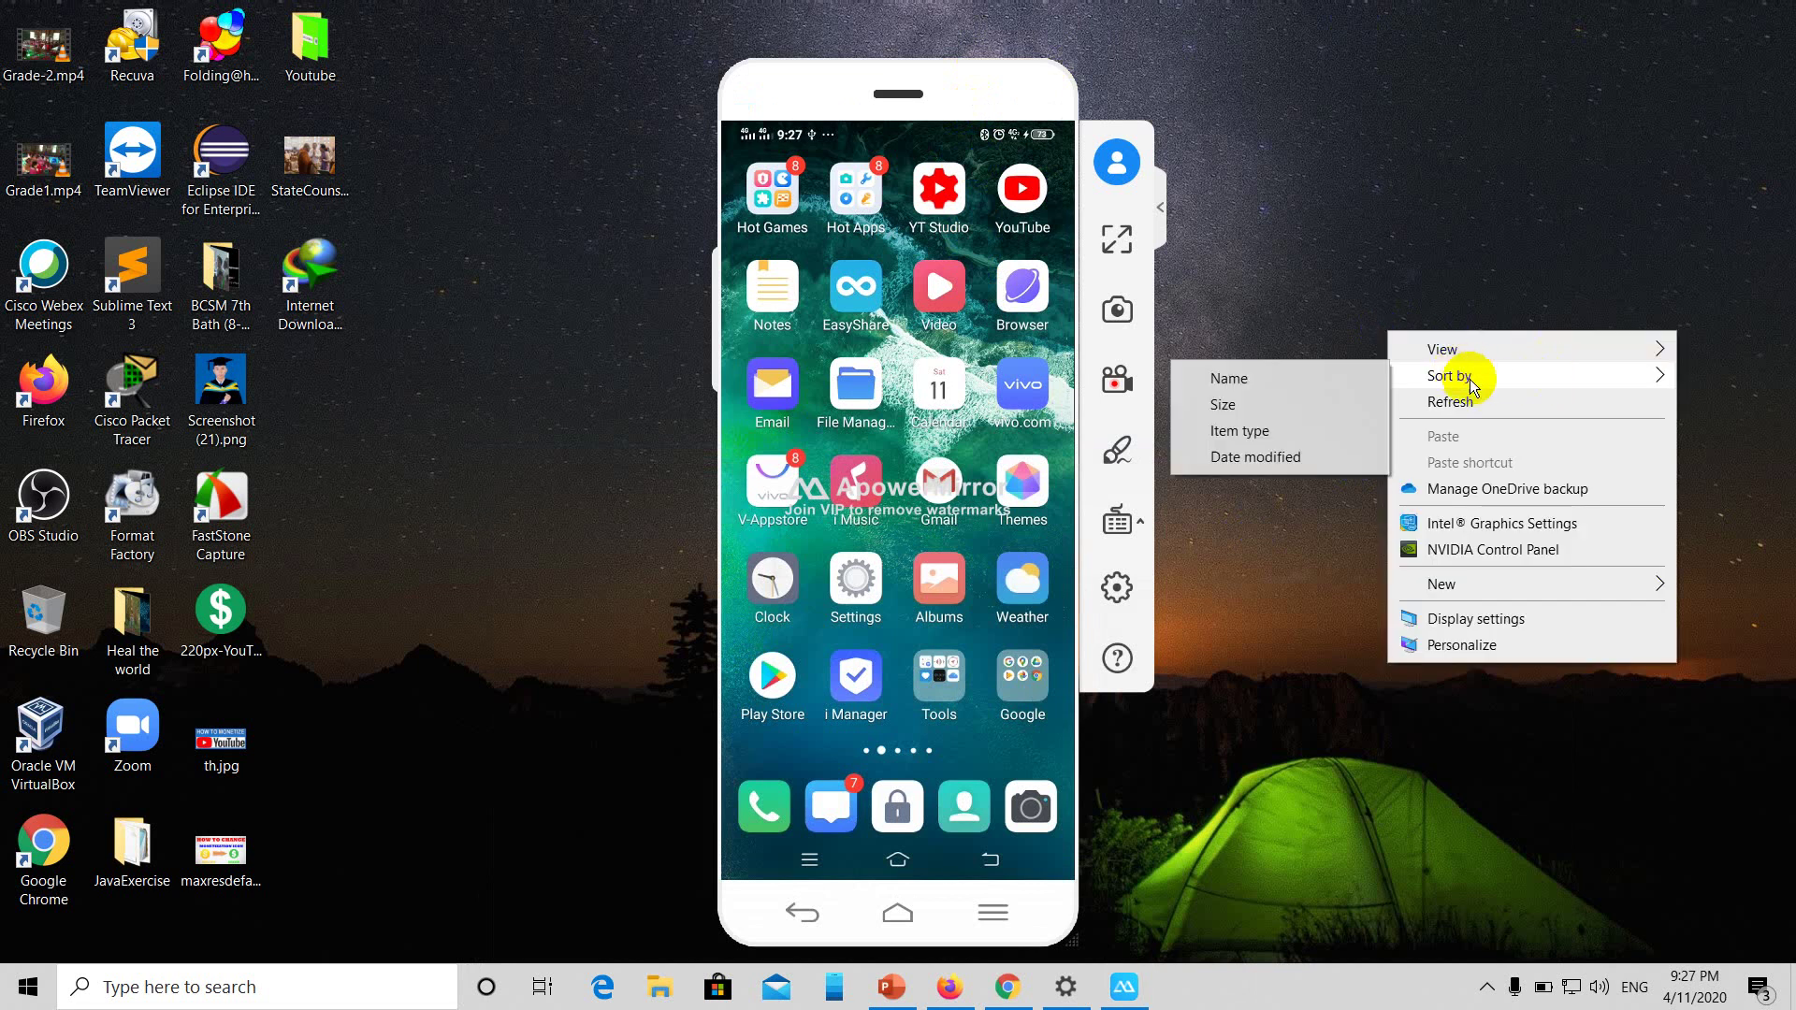
{"action": "left_click", "coordinate": [1498, 402]}
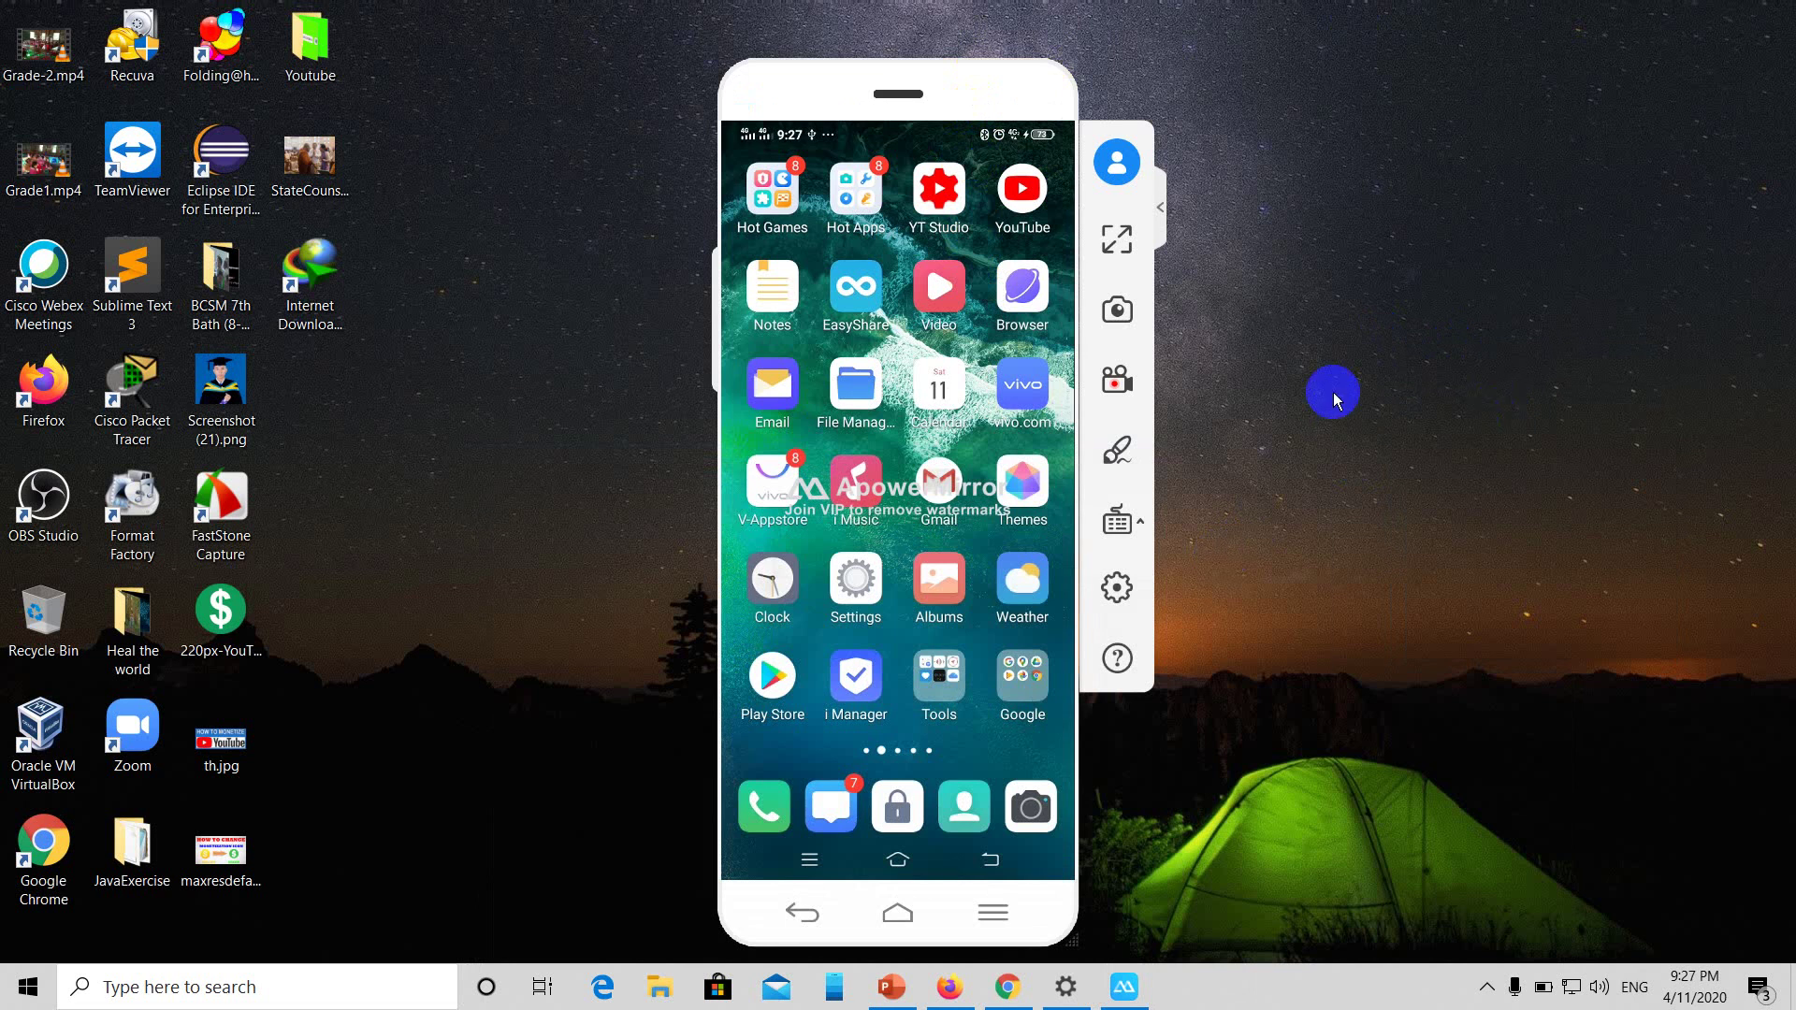
{"action": "right_click", "coordinate": [1334, 391]}
{"action": "left_click", "coordinate": [1403, 461]}
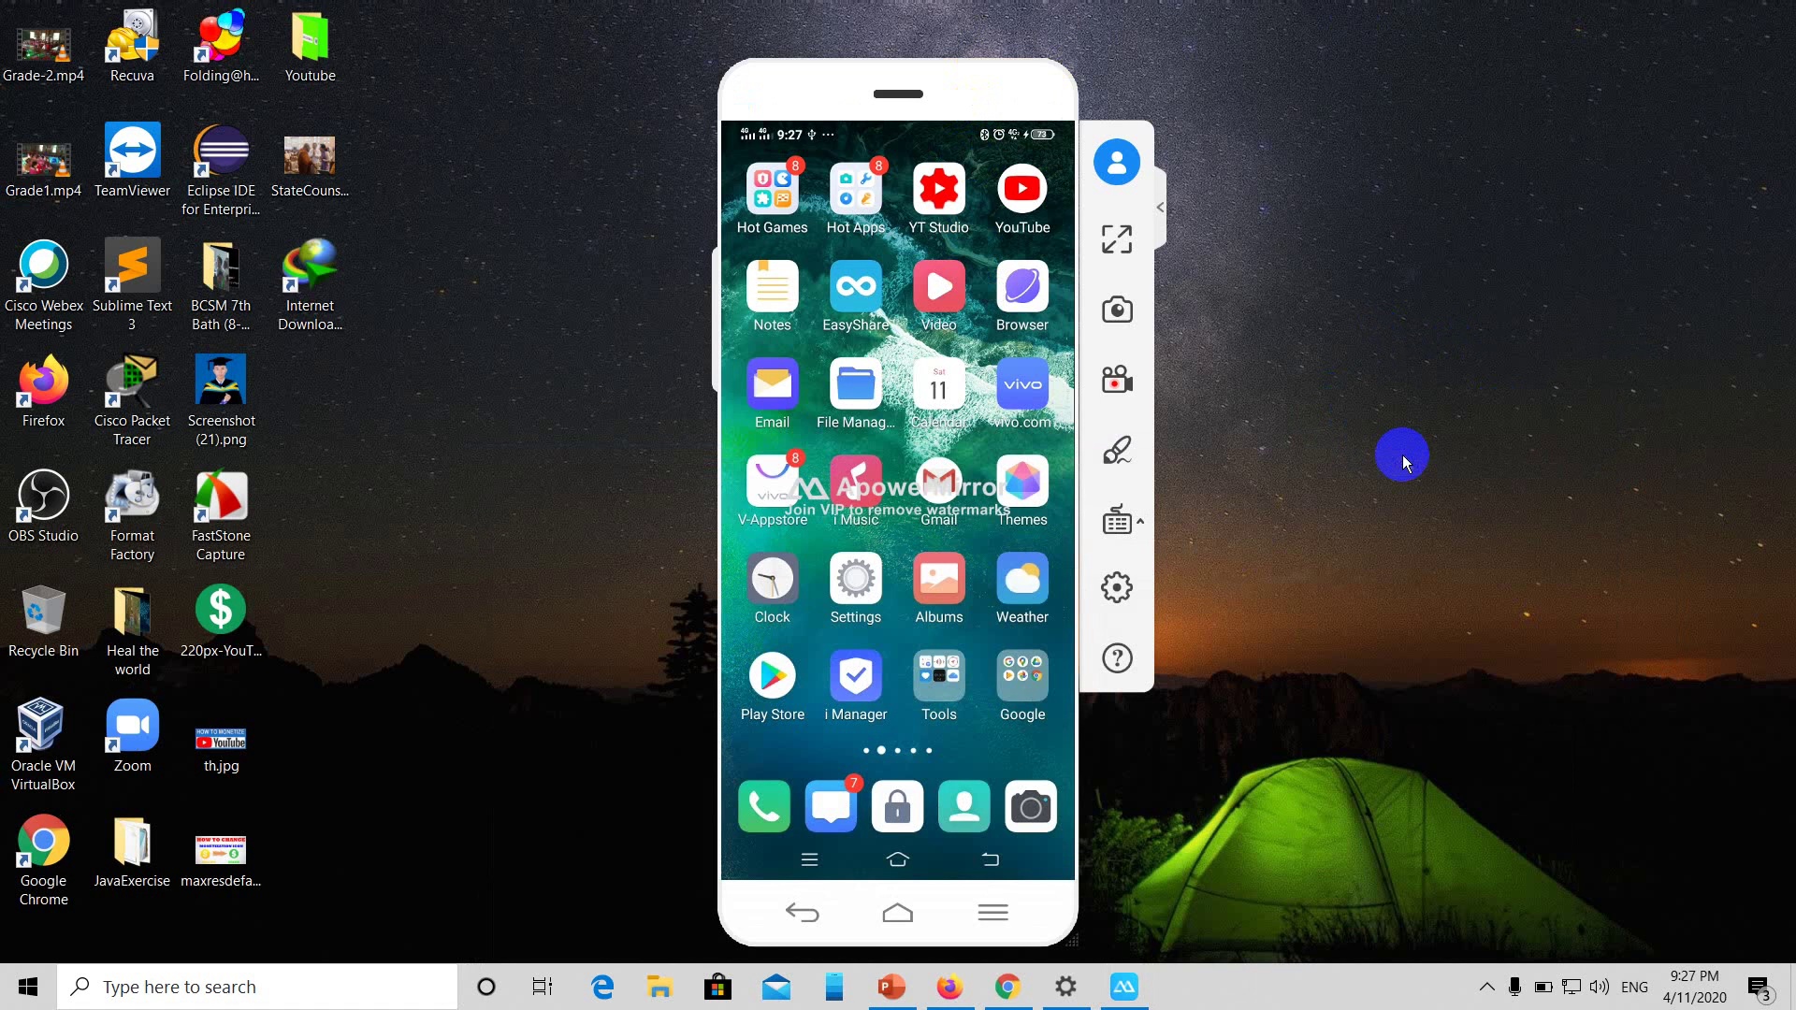